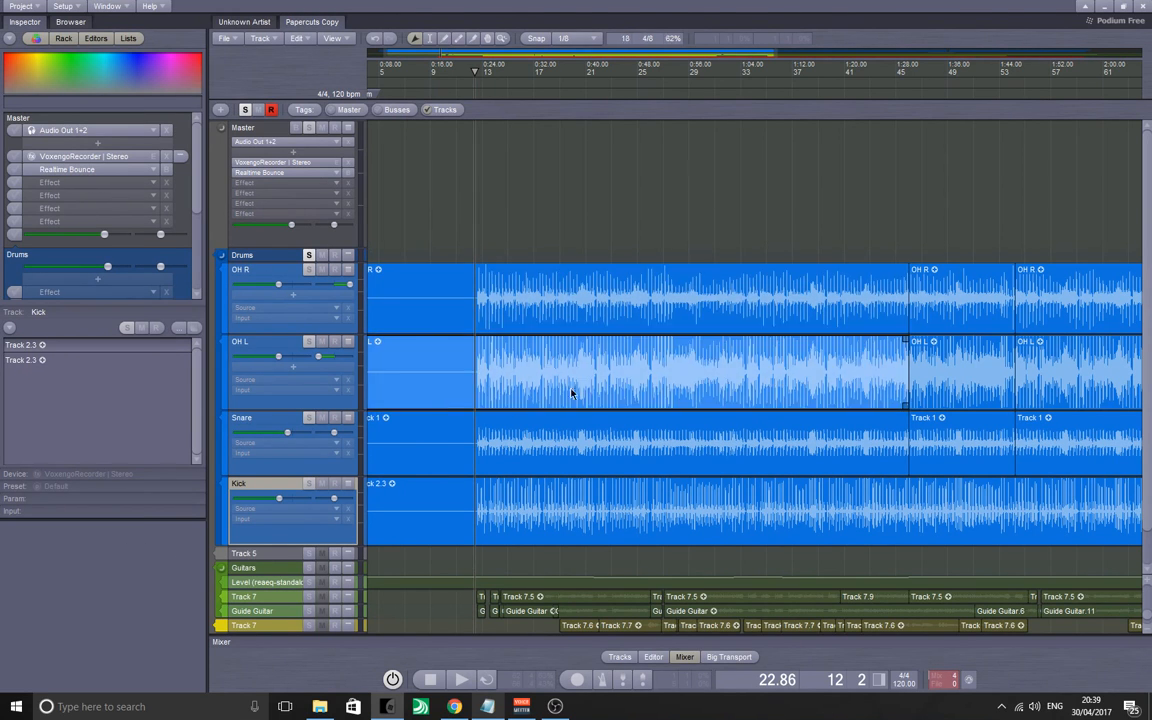
# - Centre the pan of the OH R and OH L overhead tracks
pyautogui.scroll(-3, 423, 497)
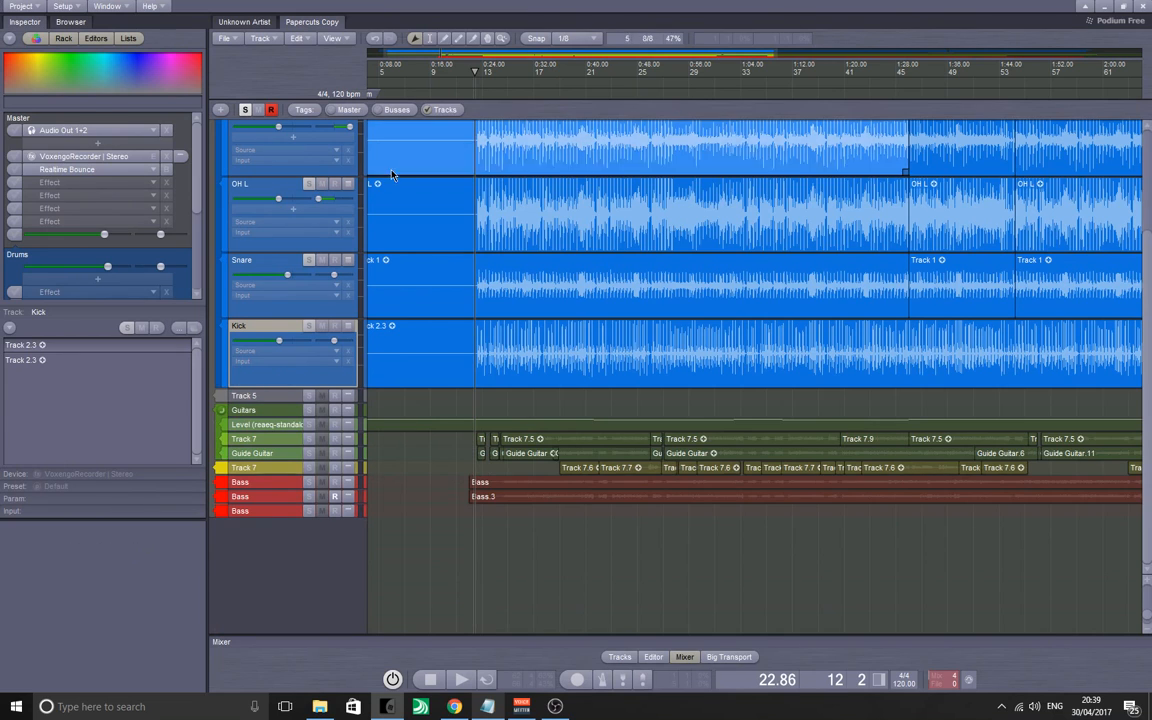
pyautogui.scroll(1, 352, 152)
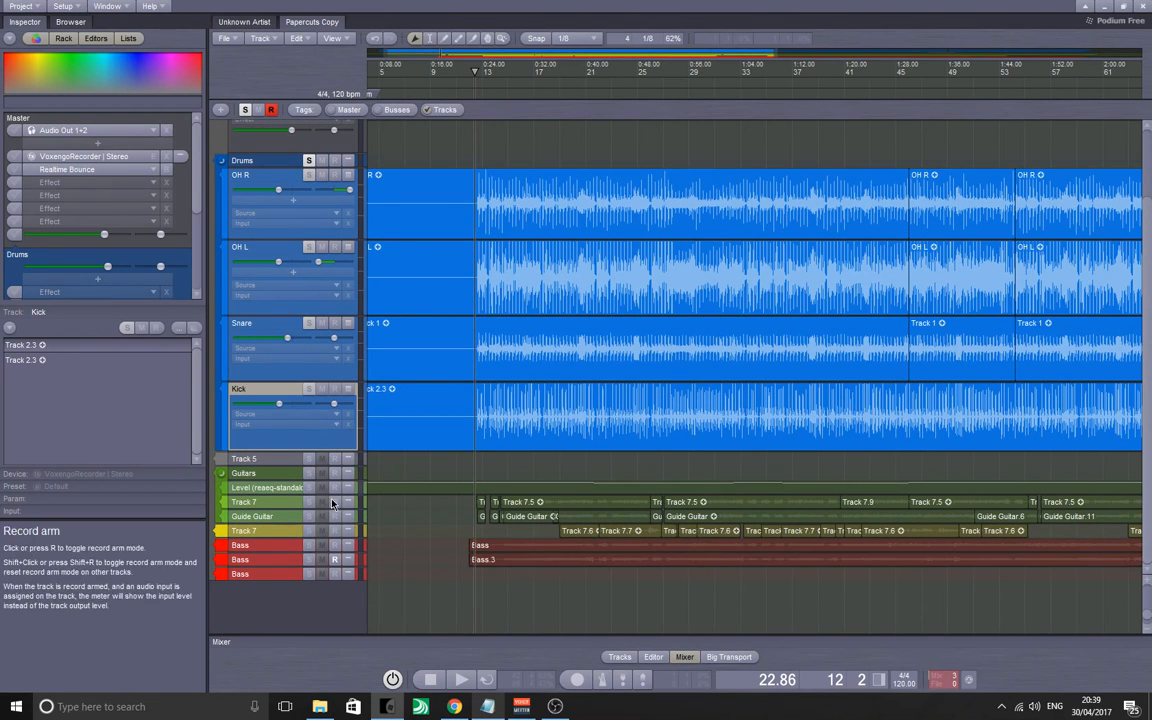
pyautogui.scroll(2, 348, 322)
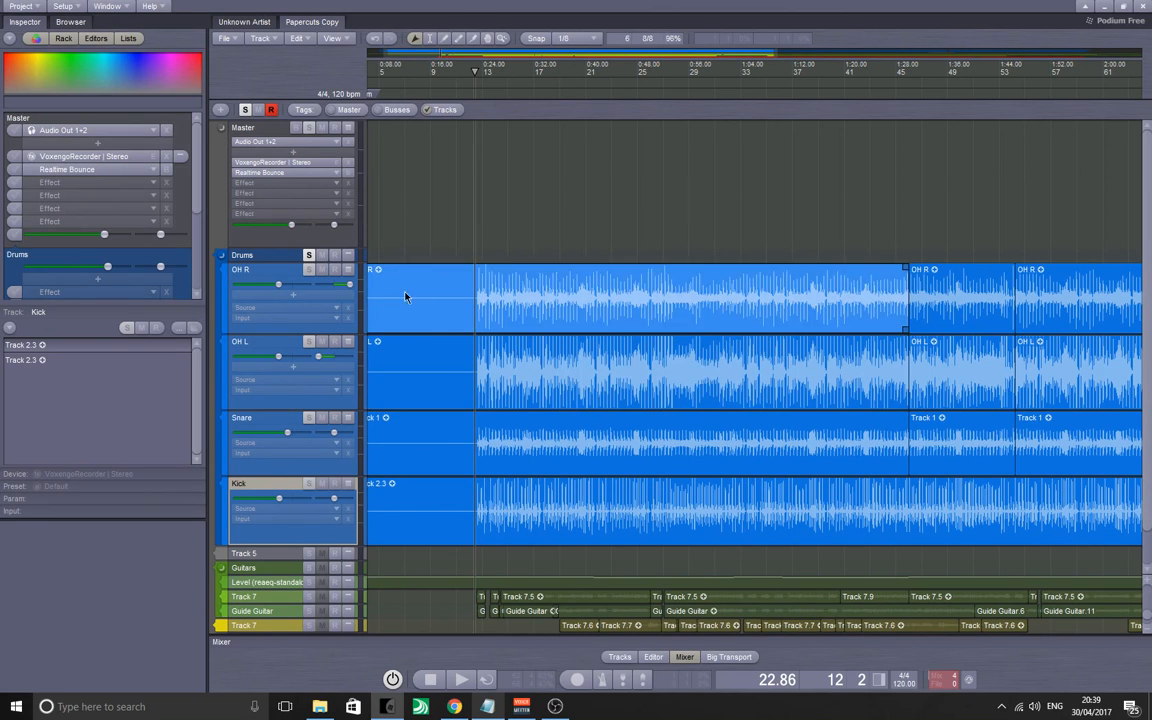
pyautogui.moveTo(351, 286); pyautogui.dragTo(336, 288)
# - Go through the OH R, OH L, Snare and Kick tracks of the Drums group, selecting each in turn
pyautogui.click(253, 276)
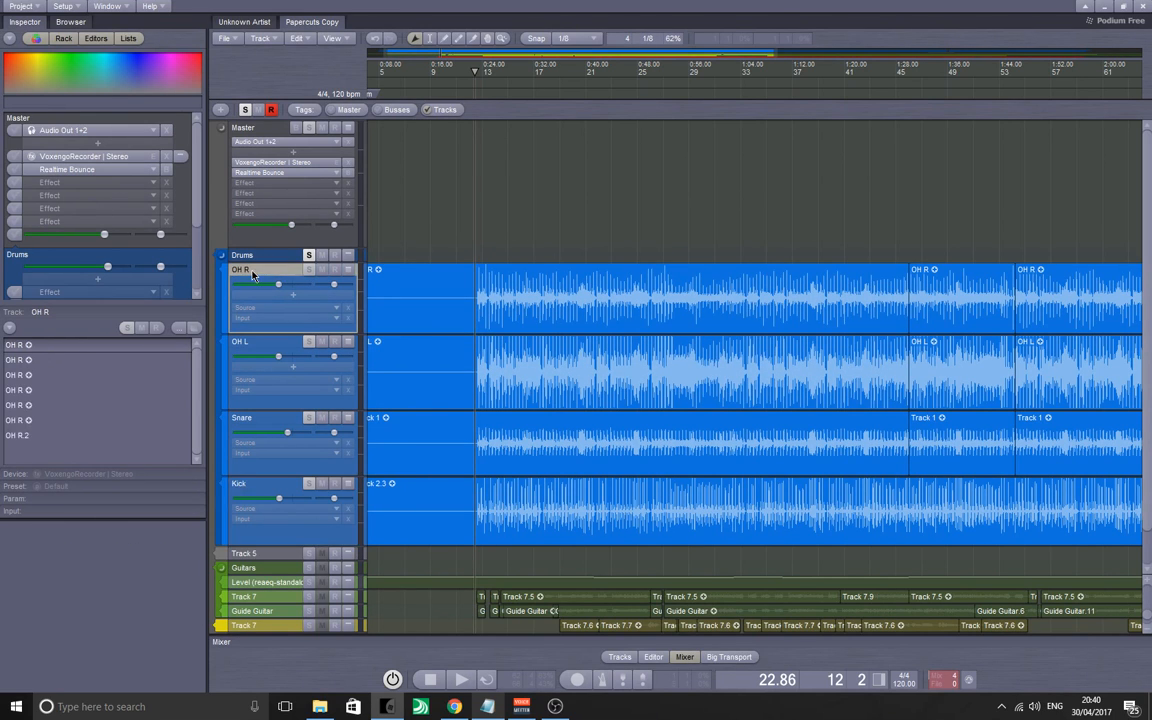
pyautogui.click(249, 345)
pyautogui.click(245, 440)
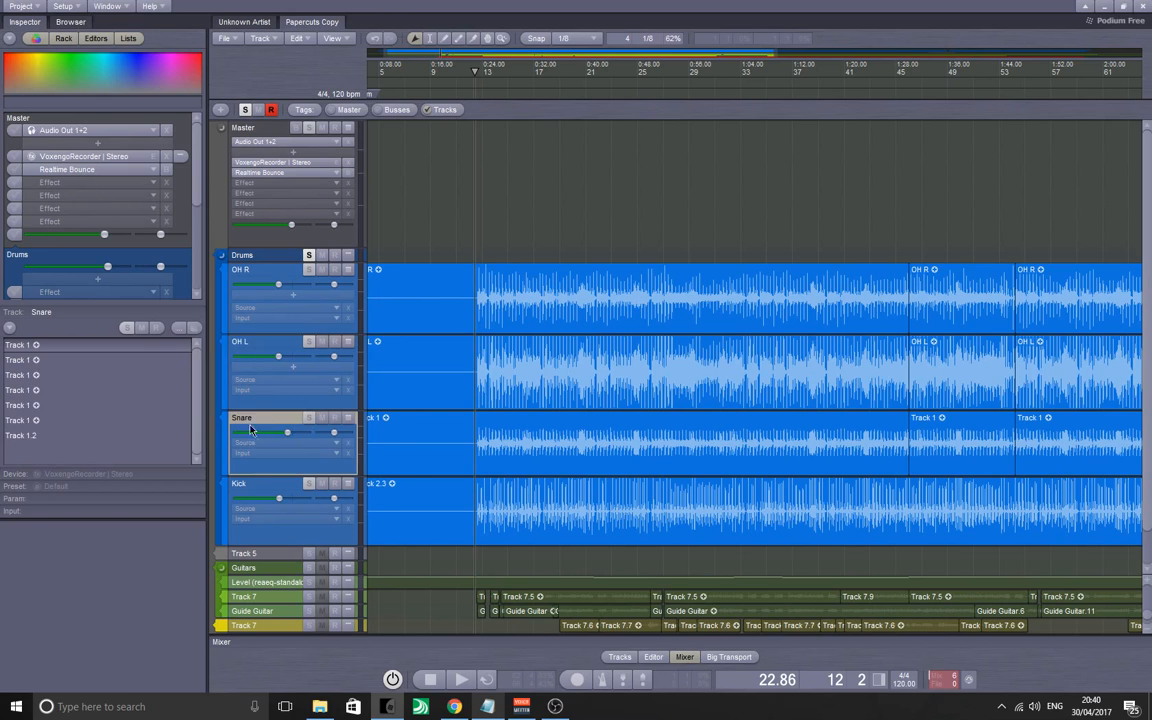
pyautogui.click(252, 492)
pyautogui.click(295, 305)
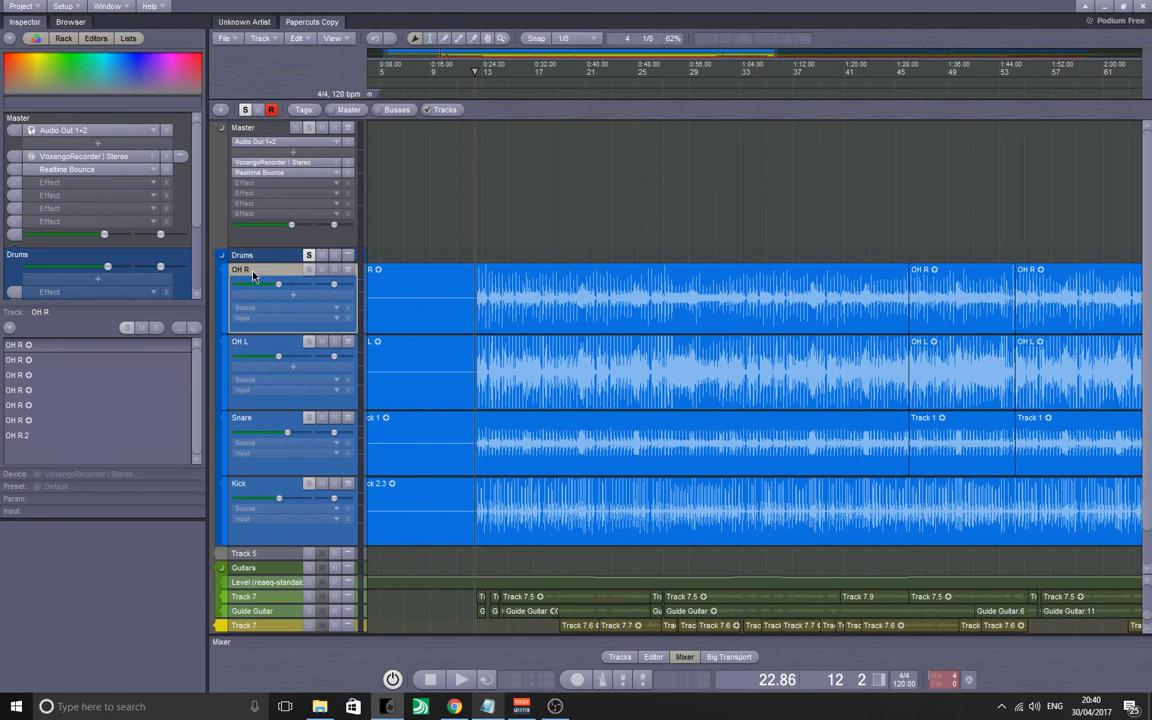
pyautogui.click(262, 352)
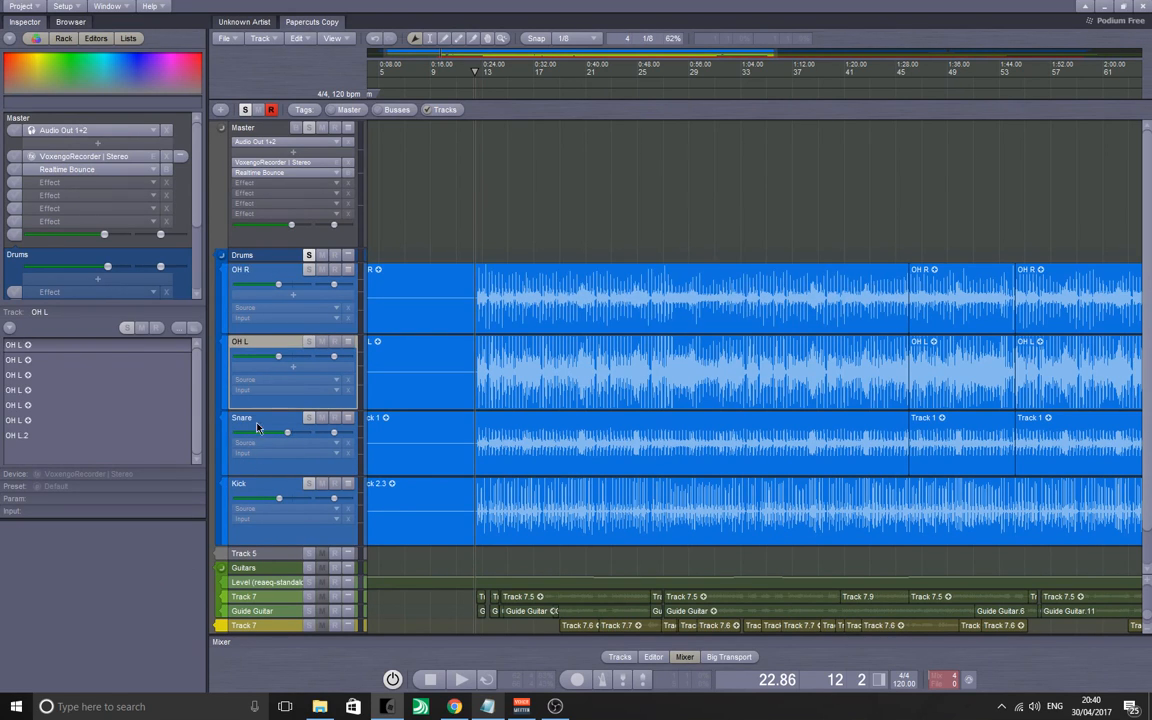
pyautogui.click(257, 425)
pyautogui.click(250, 492)
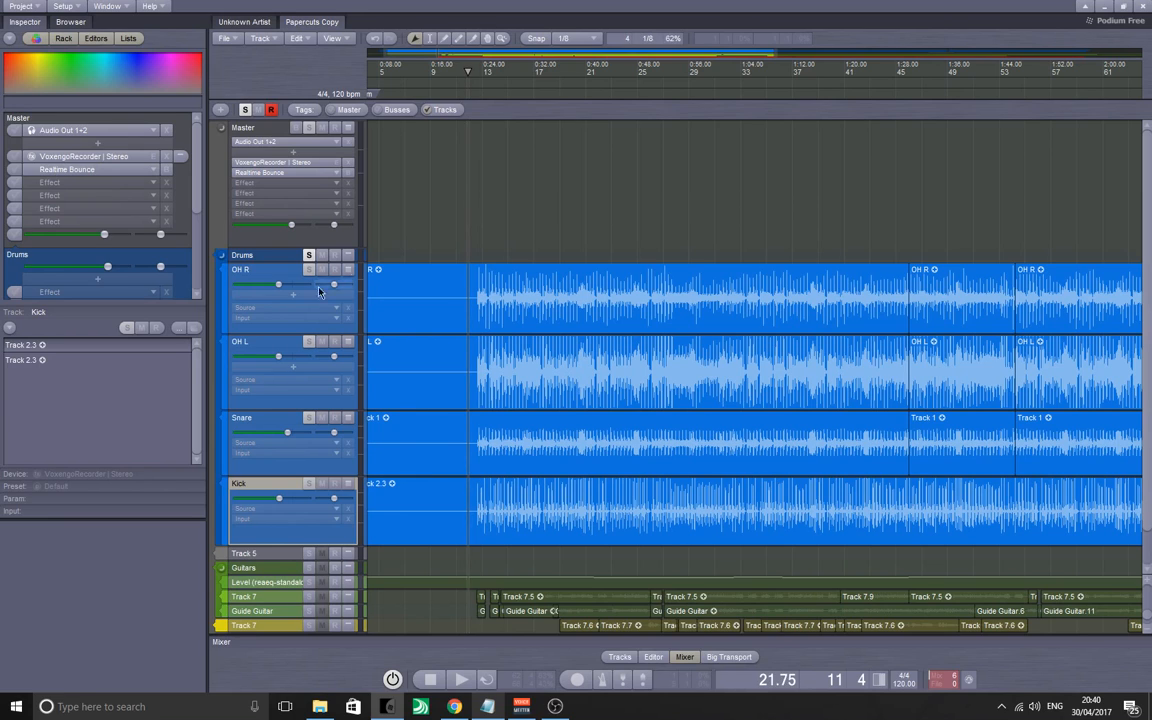
# - Isolate the OH R track by soloing it and muting OH L, Snare and Kick, and play back a short passage
pyautogui.click(257, 277)
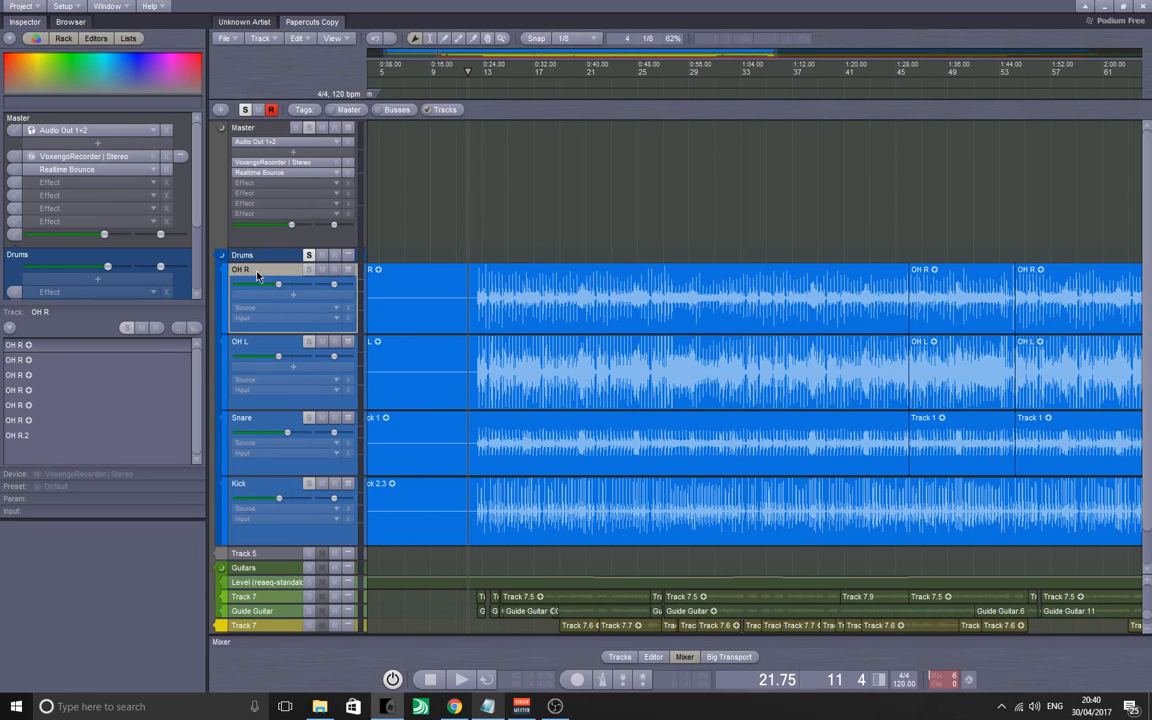
pyautogui.click(309, 269)
pyautogui.press('space')
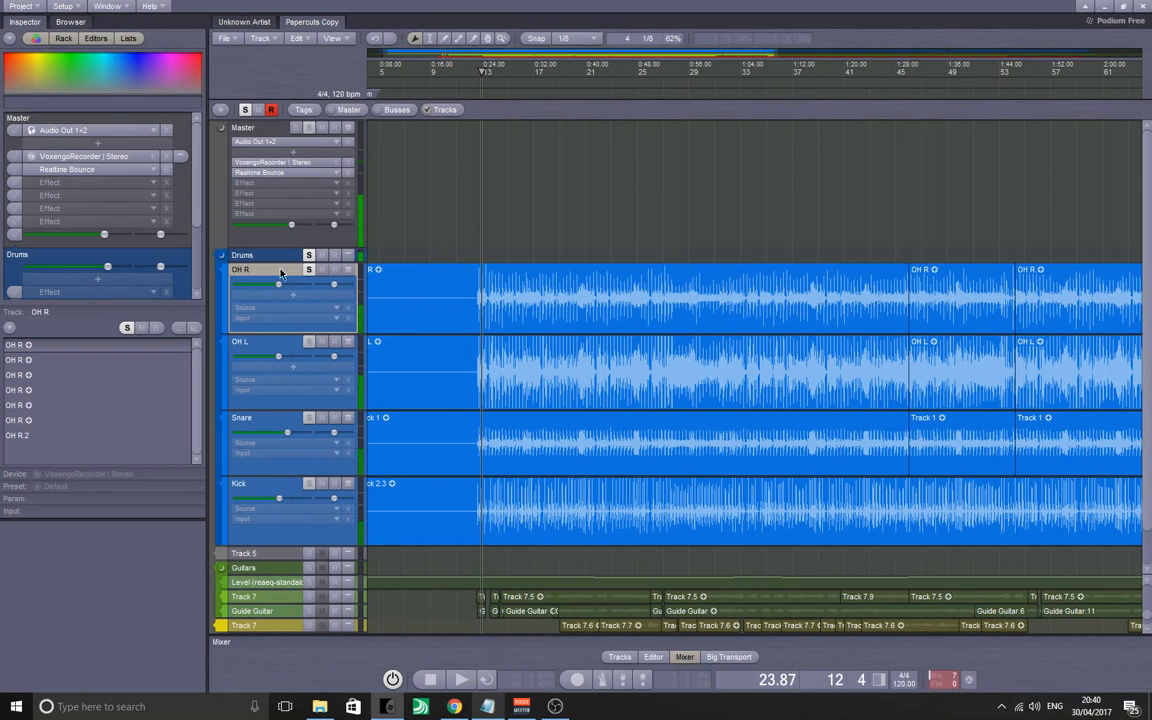
pyautogui.click(321, 341)
pyautogui.click(321, 418)
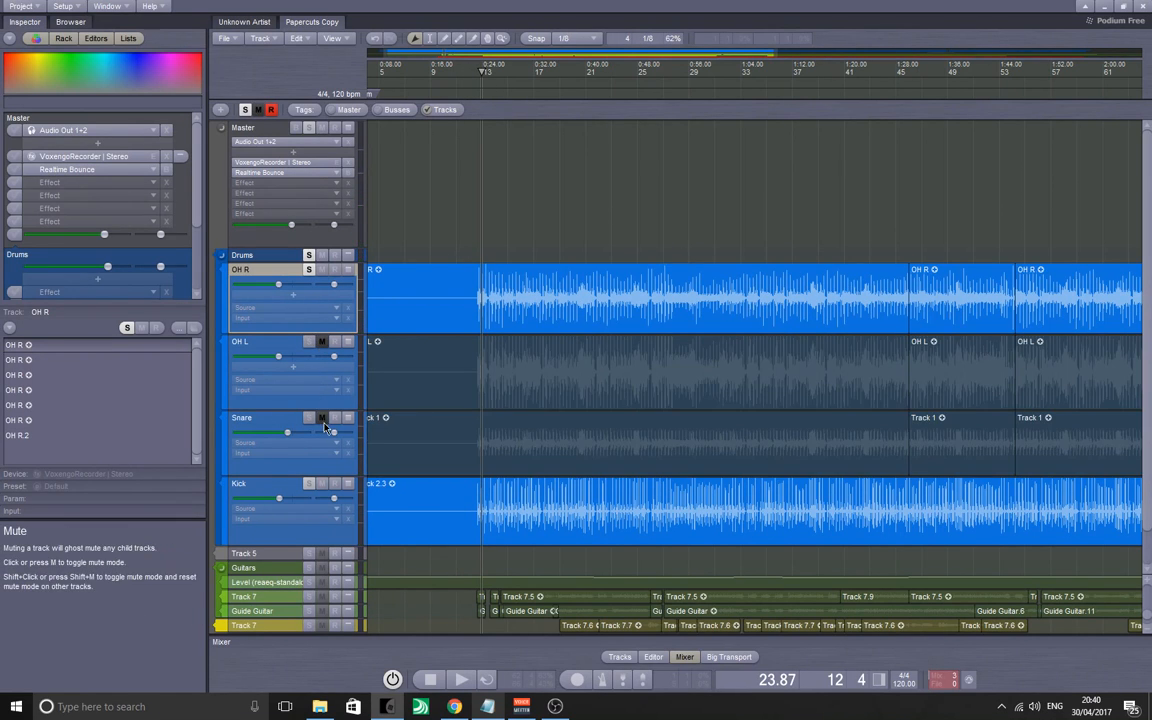
pyautogui.click(321, 483)
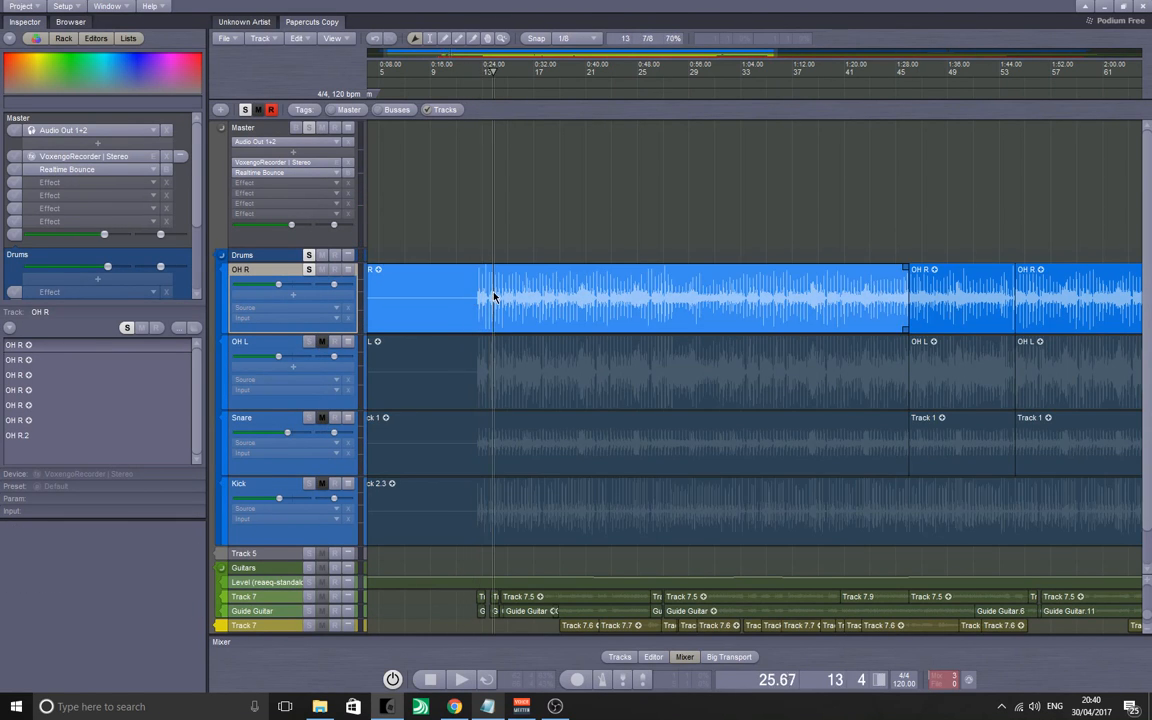
pyautogui.press('space')
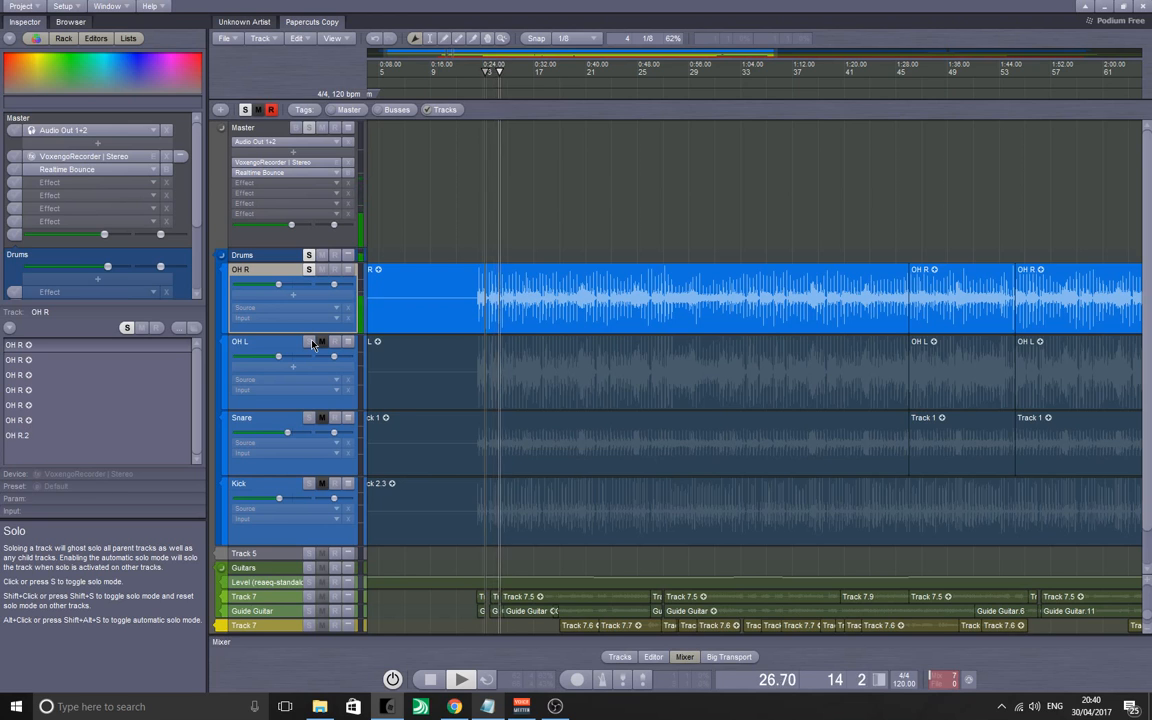
pyautogui.press('space')
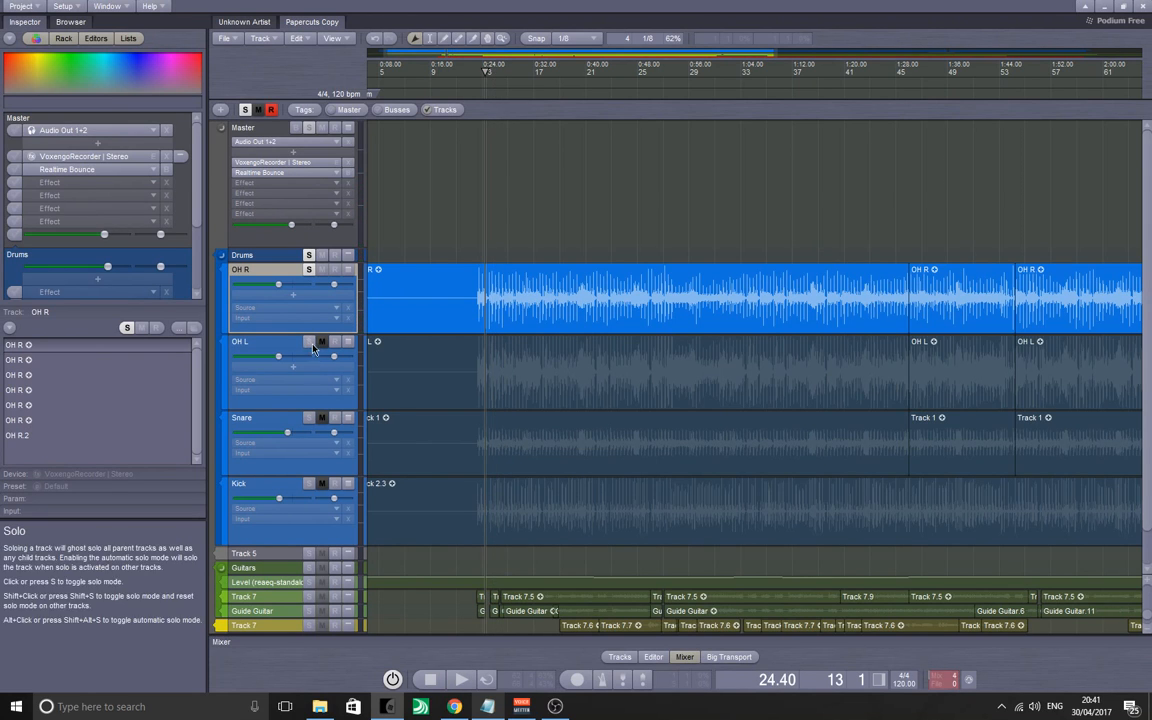
# - Solo OH L instead of OH R, mute OH R, and play back a short passage of OH L alone
pyautogui.click(312, 342)
pyautogui.click(311, 270)
pyautogui.click(321, 271)
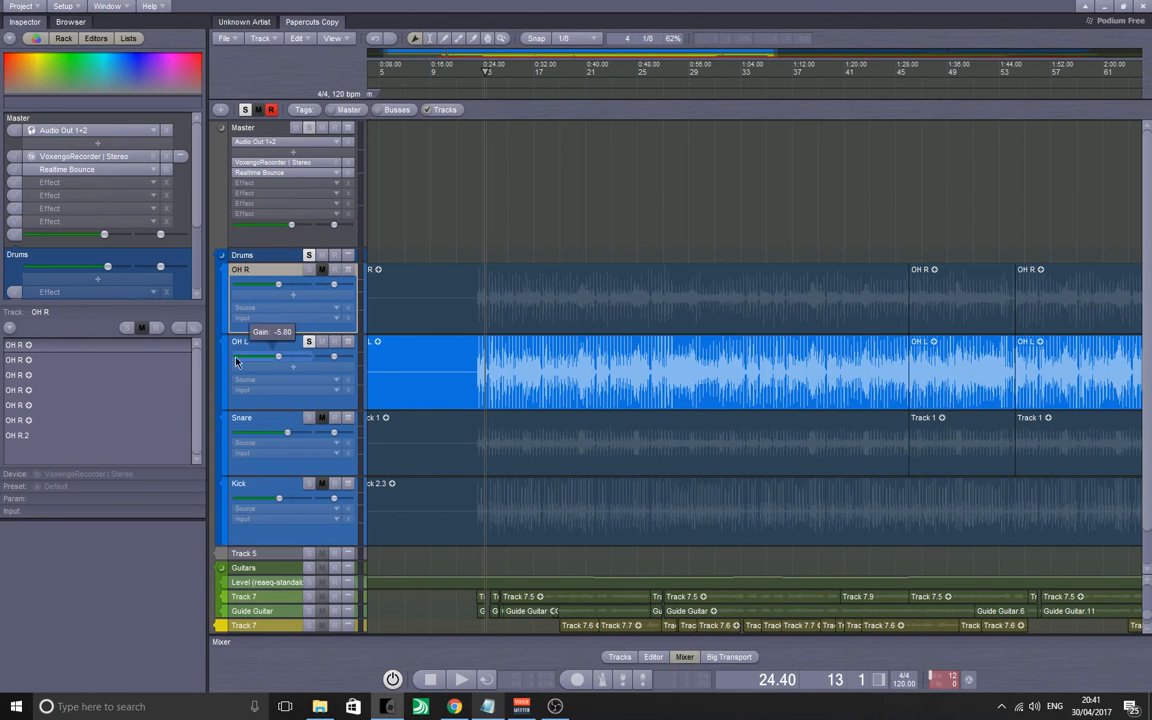
pyautogui.press('space')
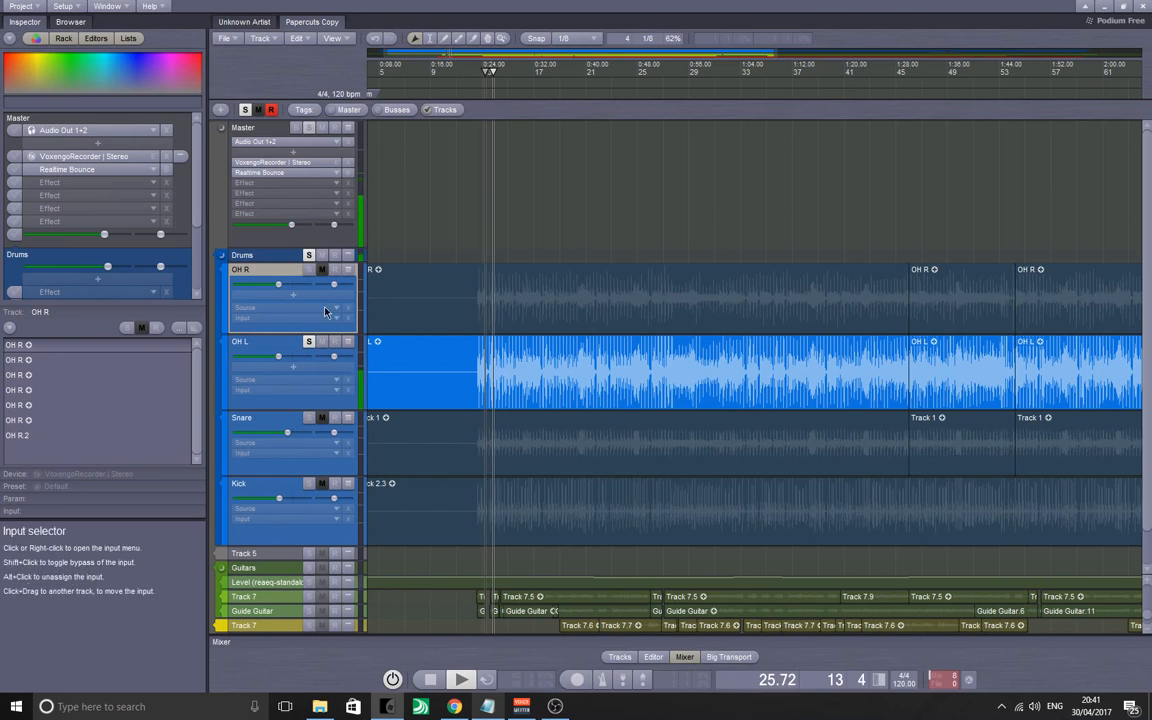
pyautogui.press('space')
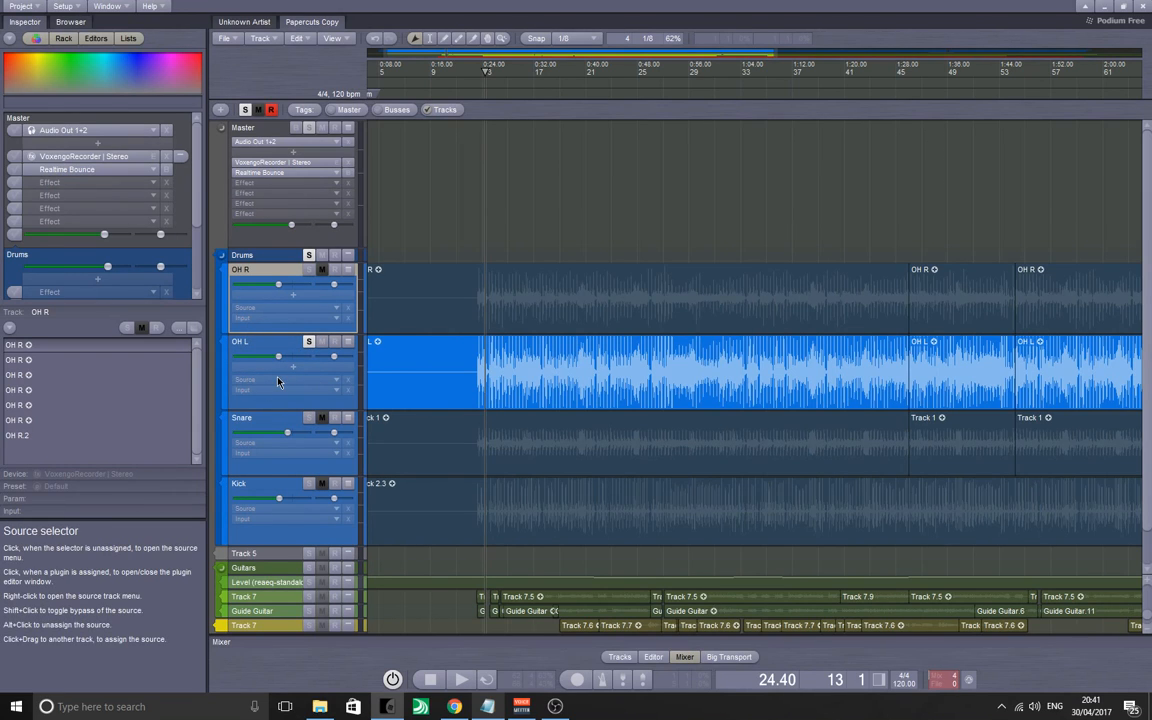
pyautogui.click(263, 421)
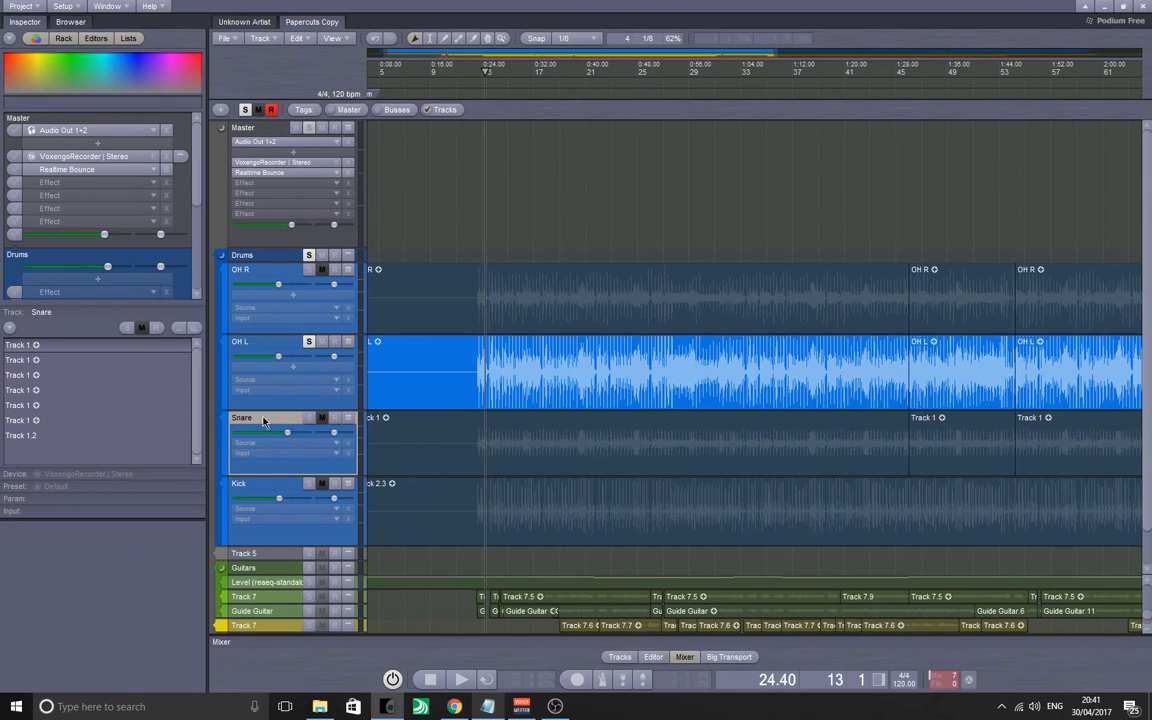
pyautogui.click(265, 494)
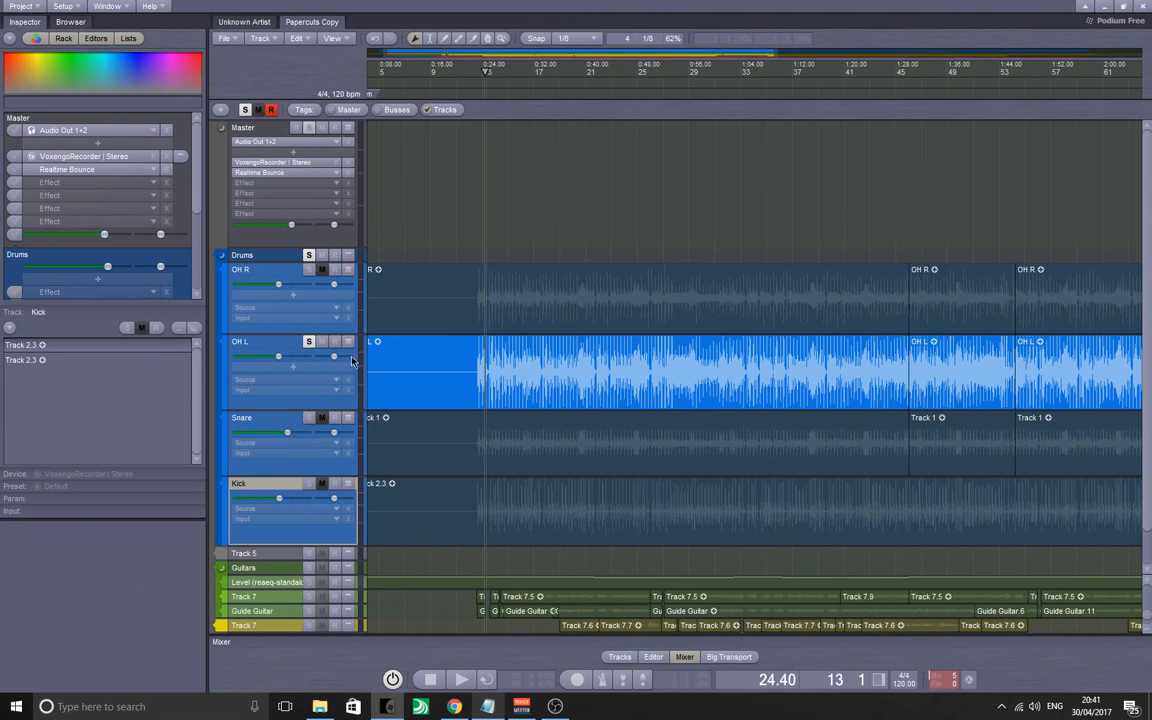
pyautogui.click(347, 281)
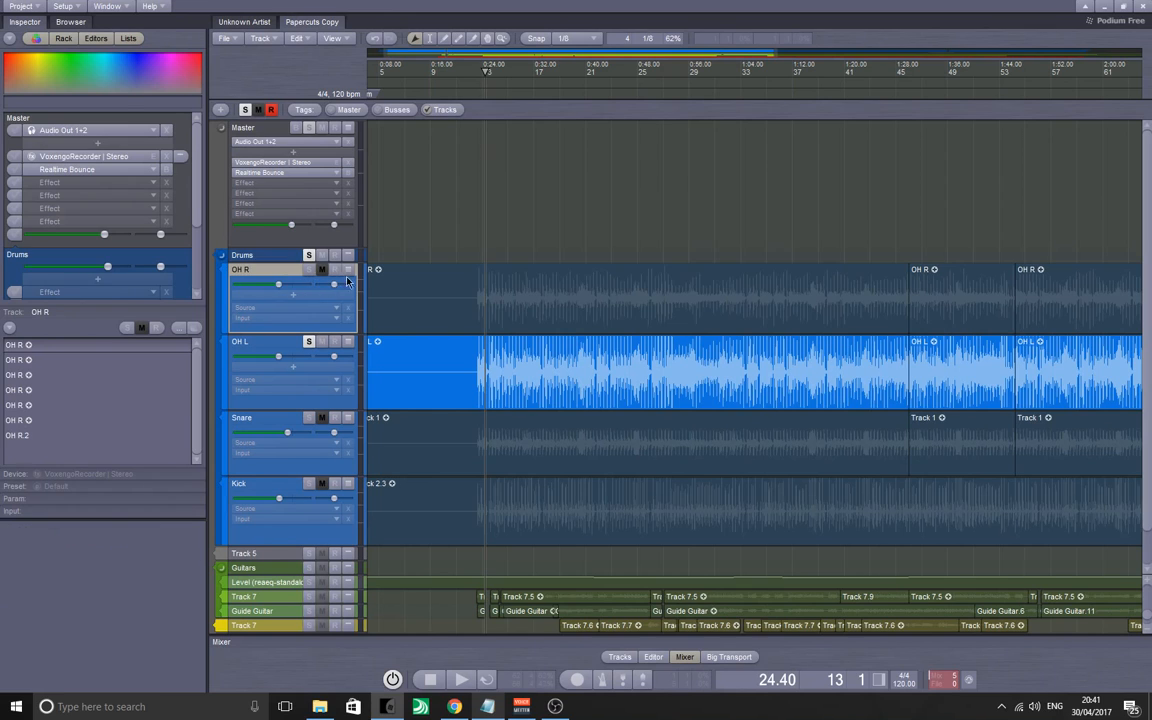
pyautogui.click(257, 368)
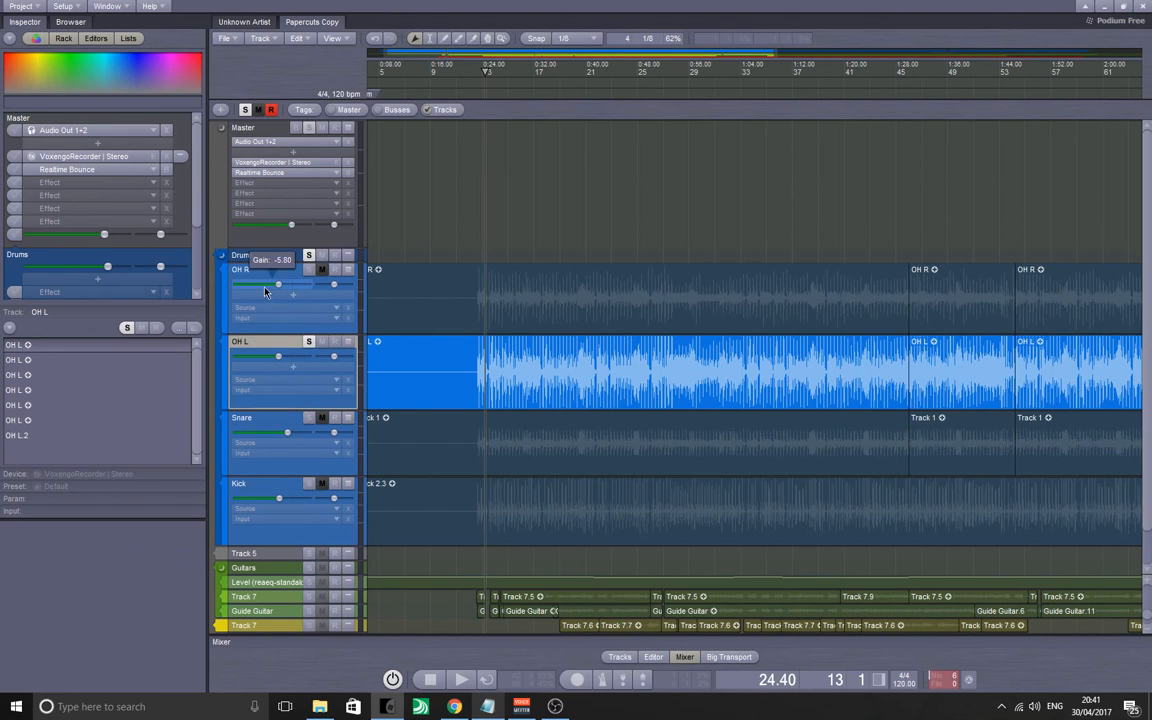
pyautogui.click(265, 291)
pyautogui.click(258, 350)
# - Solo OH R together with OH L and play both centred overheads from just before the drums start, at about 22.7 seconds
pyautogui.click(309, 270)
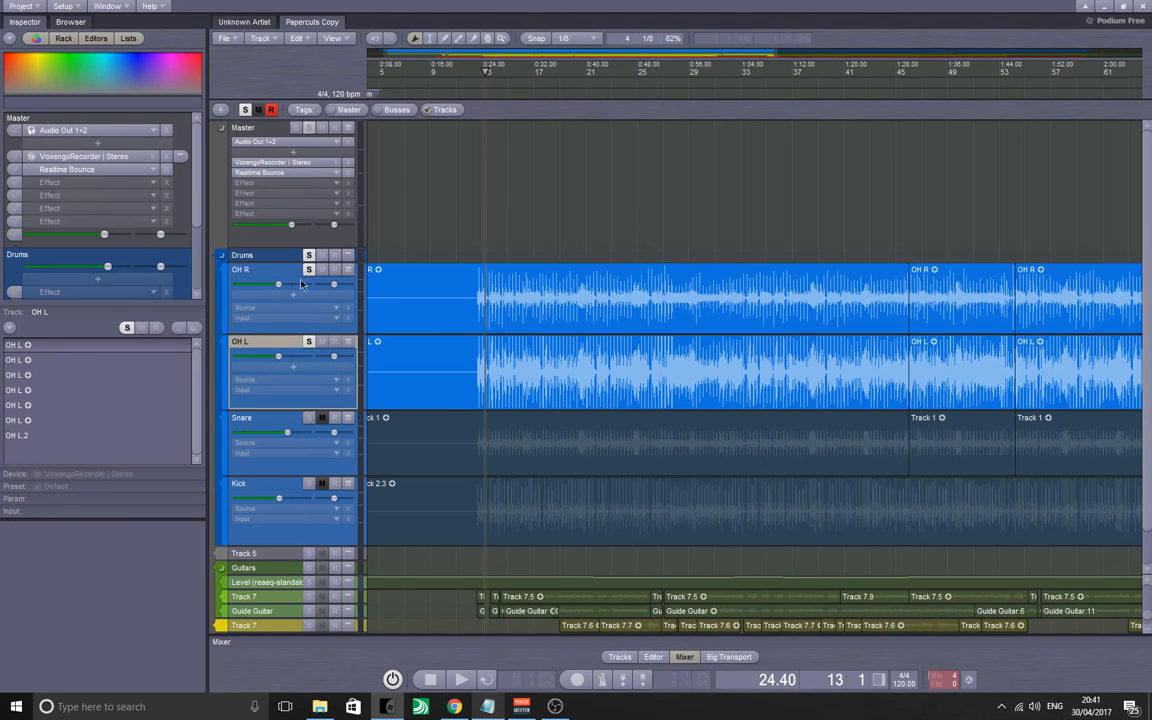
pyautogui.moveTo(486, 295); pyautogui.dragTo(475, 302)
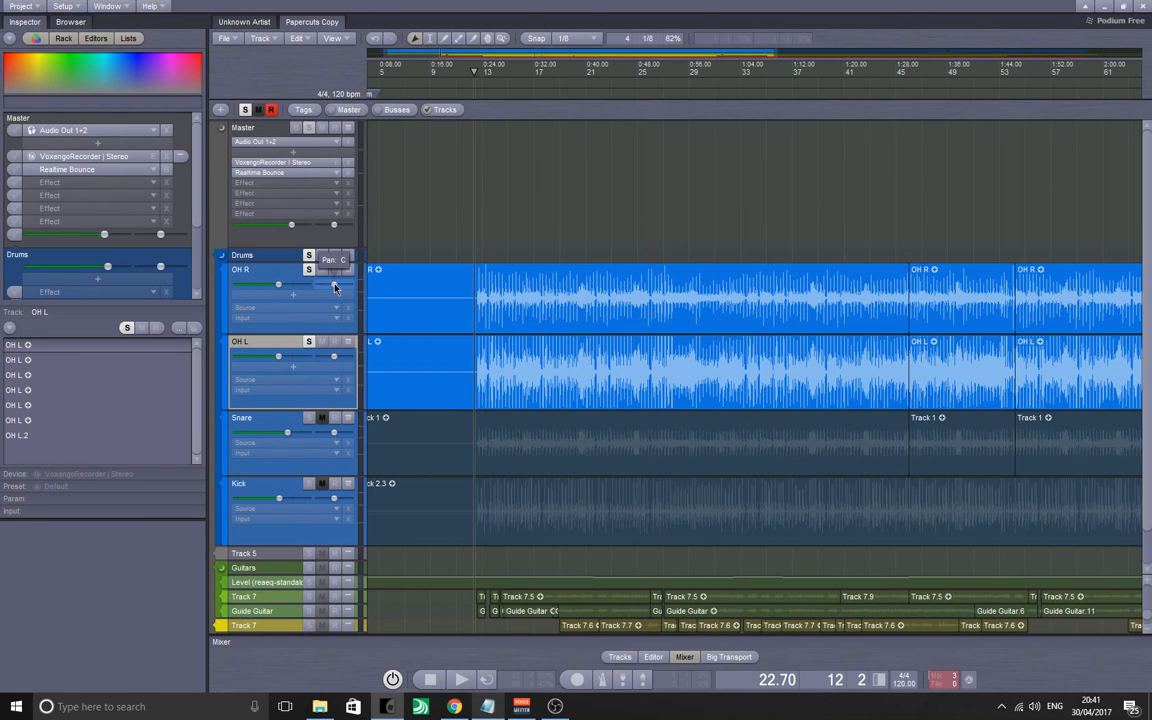
pyautogui.moveTo(335, 288); pyautogui.dragTo(337, 292)
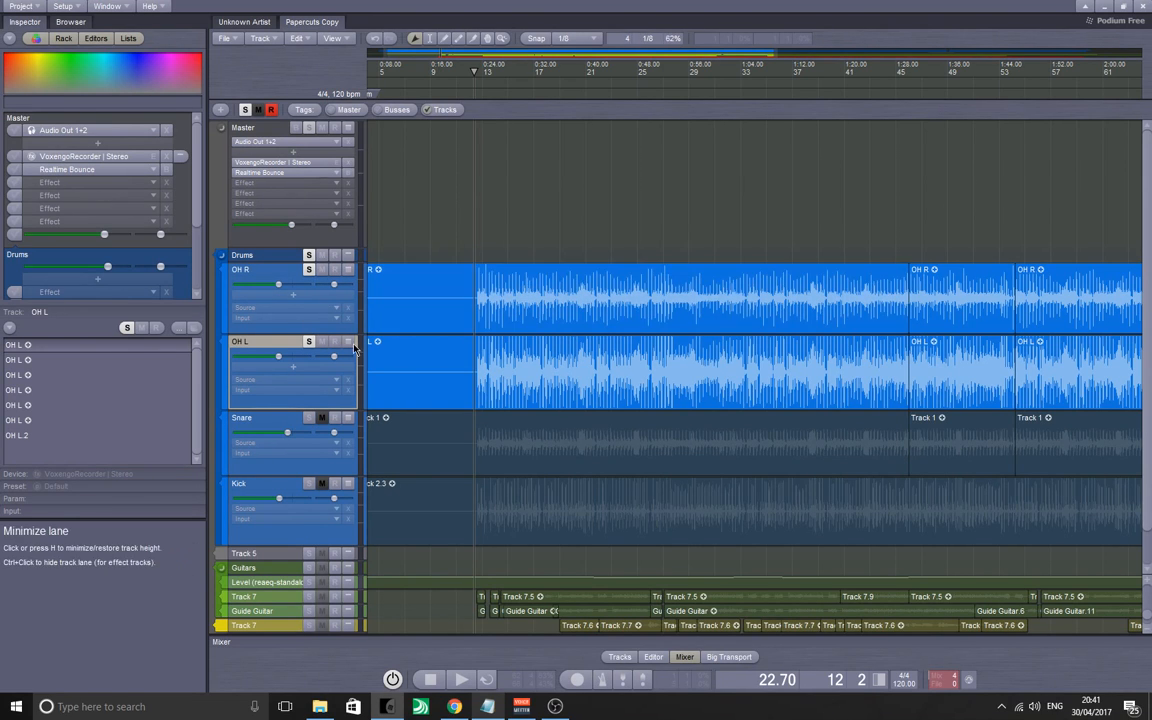
pyautogui.press('space')
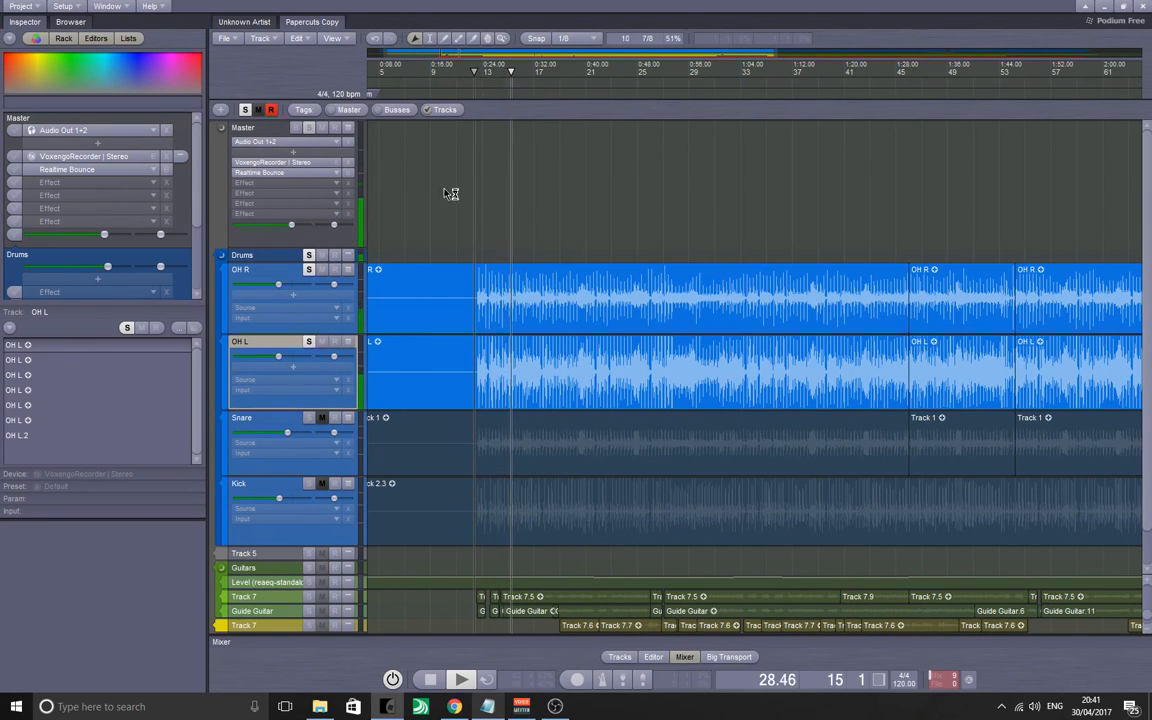
pyautogui.press('space')
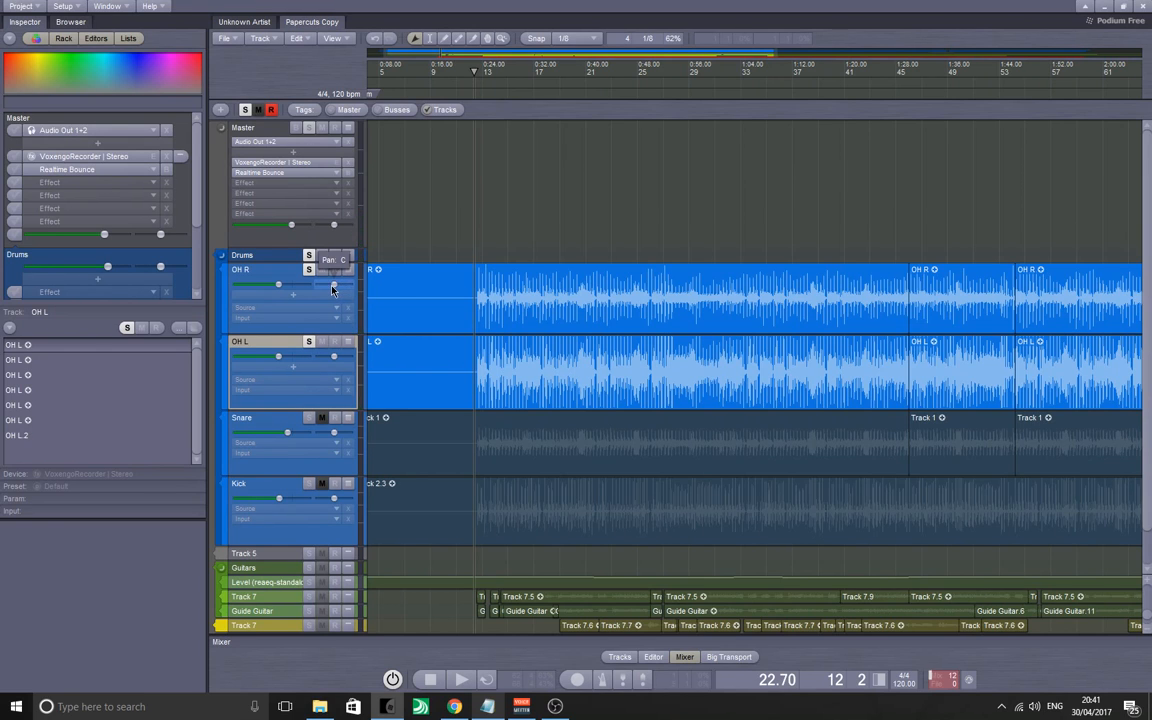
# - Pan OH R fully right and OH L fully left, and play back both overheads from where the drums start
pyautogui.moveTo(333, 289); pyautogui.dragTo(398, 290)
pyautogui.moveTo(337, 362); pyautogui.dragTo(275, 362)
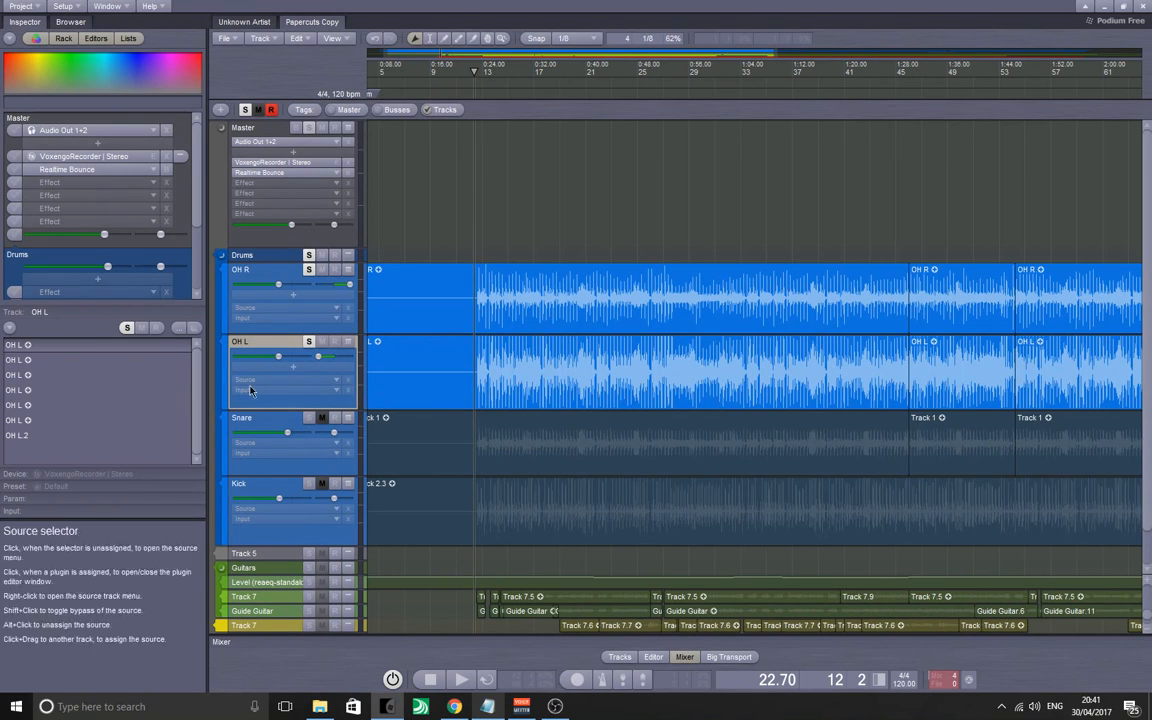
pyautogui.click(475, 294)
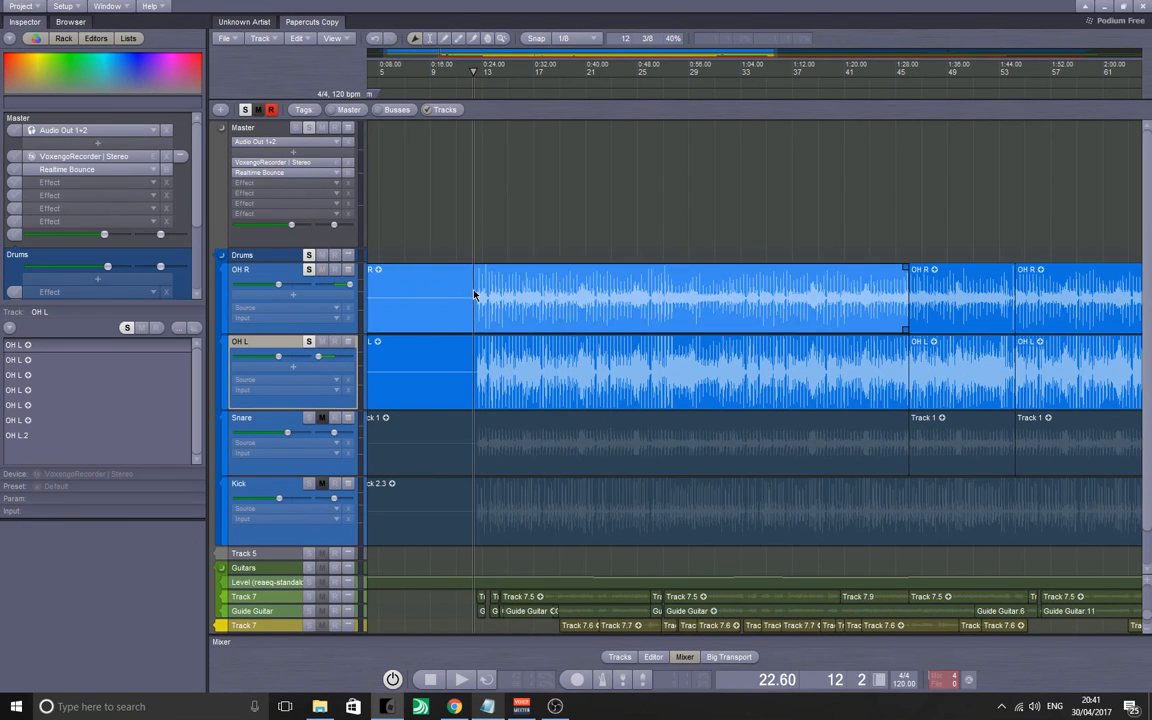
pyautogui.scroll(4, 485, 333)
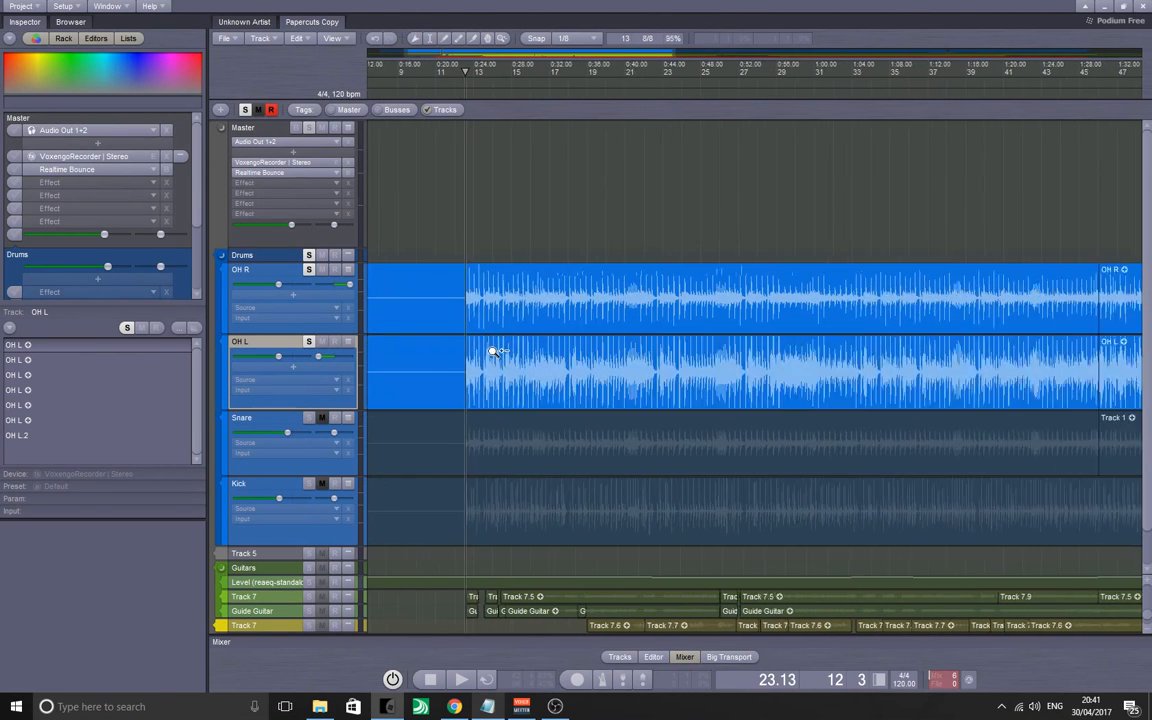
pyautogui.press('space')
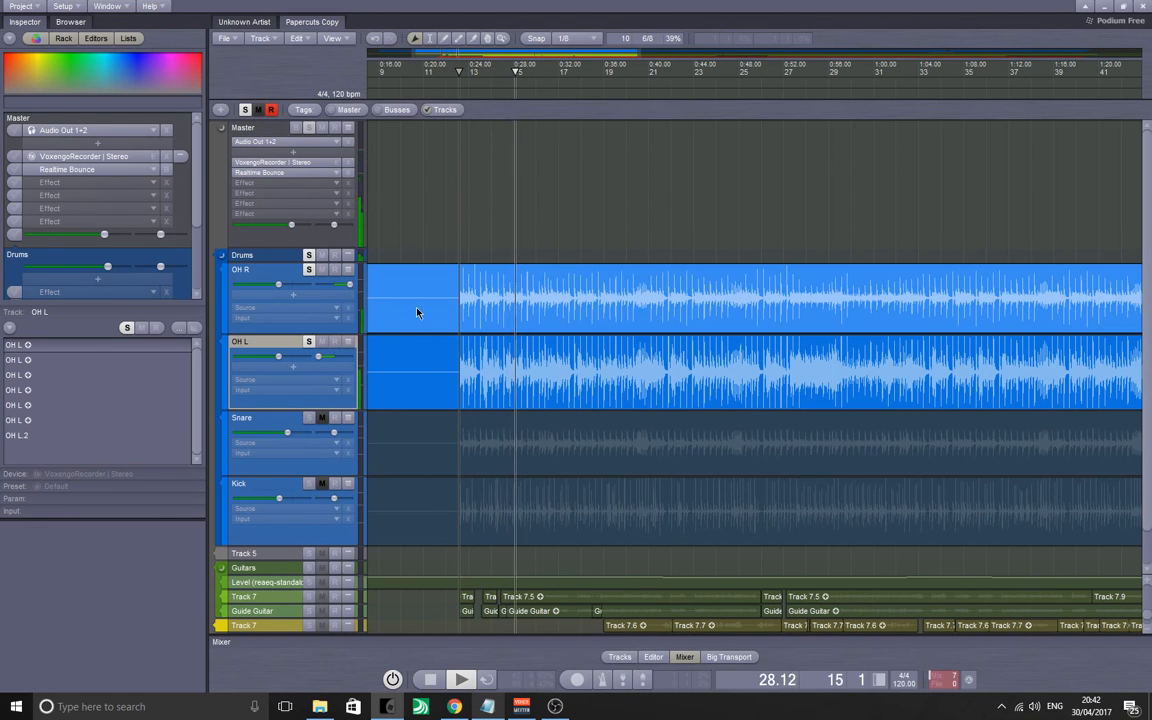
pyautogui.press('space')
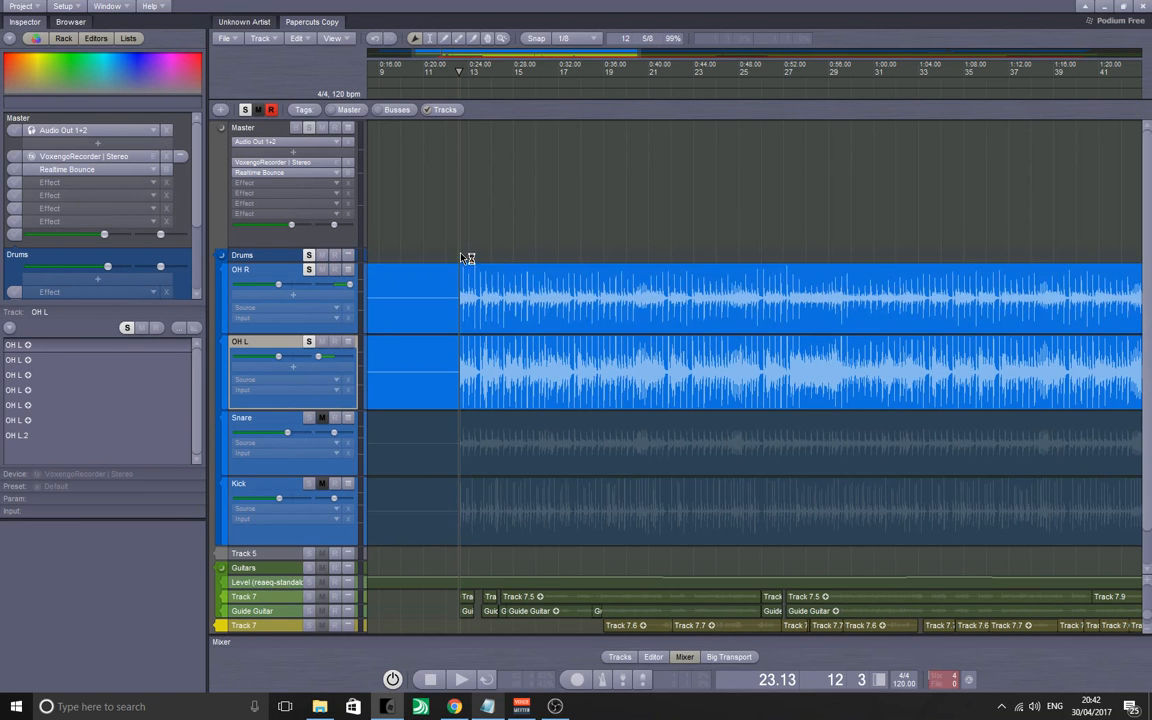
# - Isolate the Snare track by soloing it and muting both overhead tracks, and play back a short passage
pyautogui.click(310, 419)
pyautogui.click(309, 340)
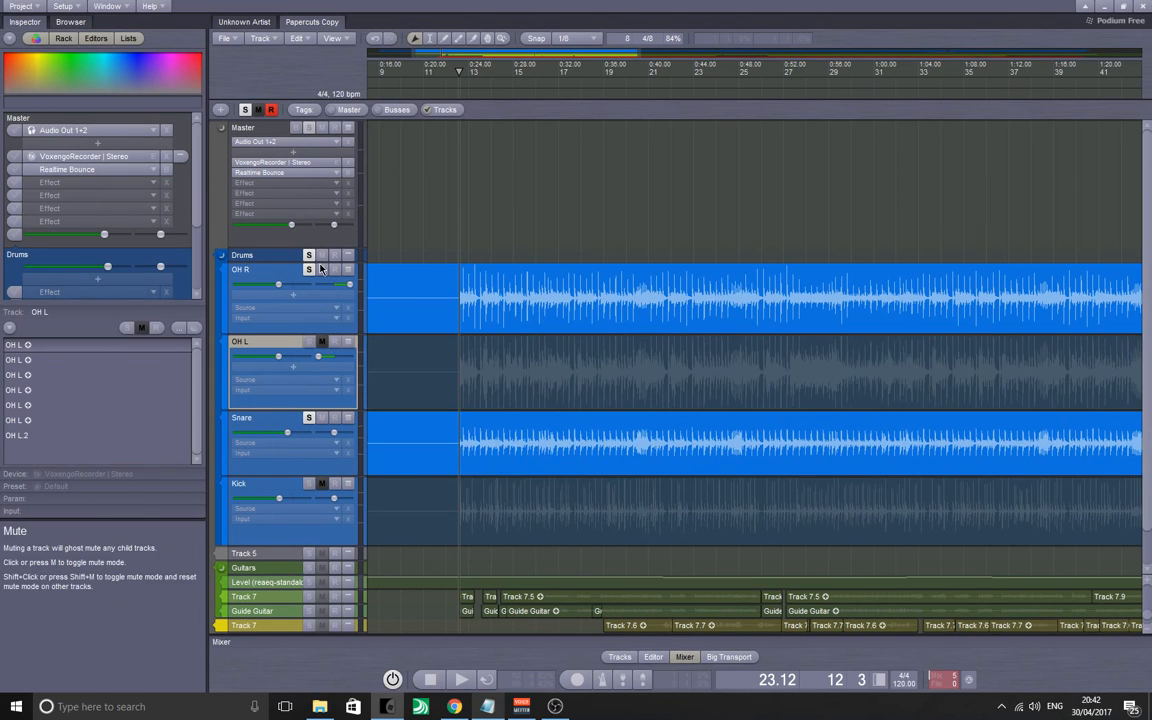
pyautogui.click(310, 270)
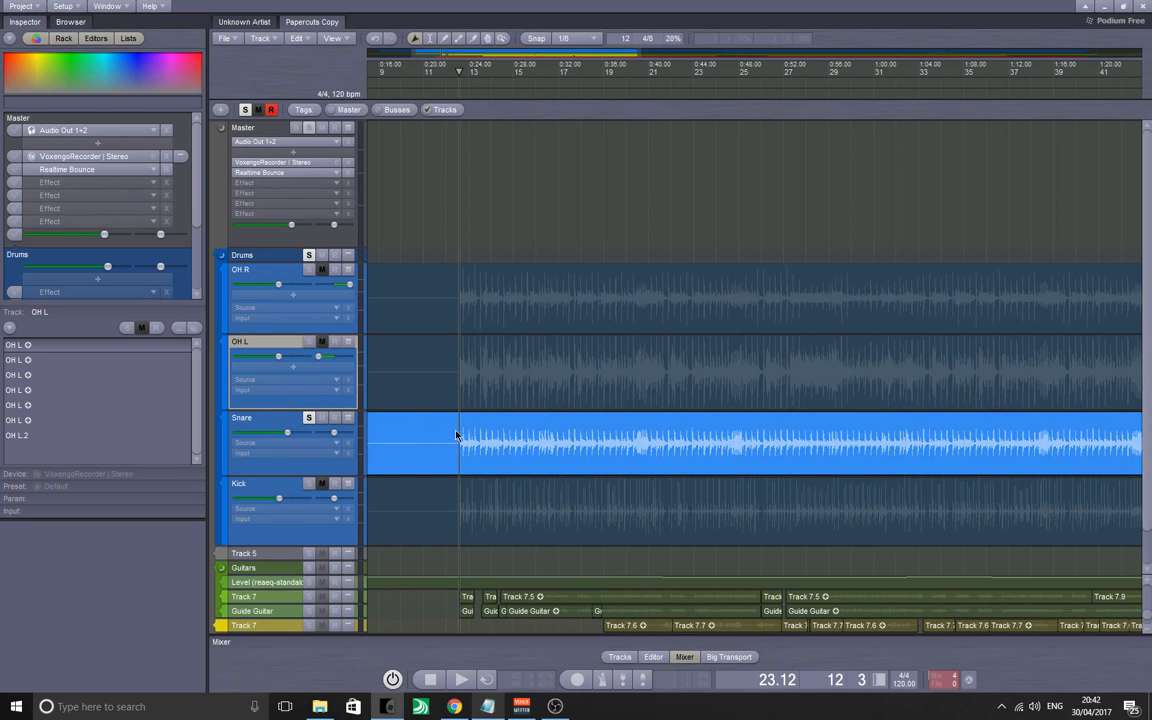
pyautogui.press('space')
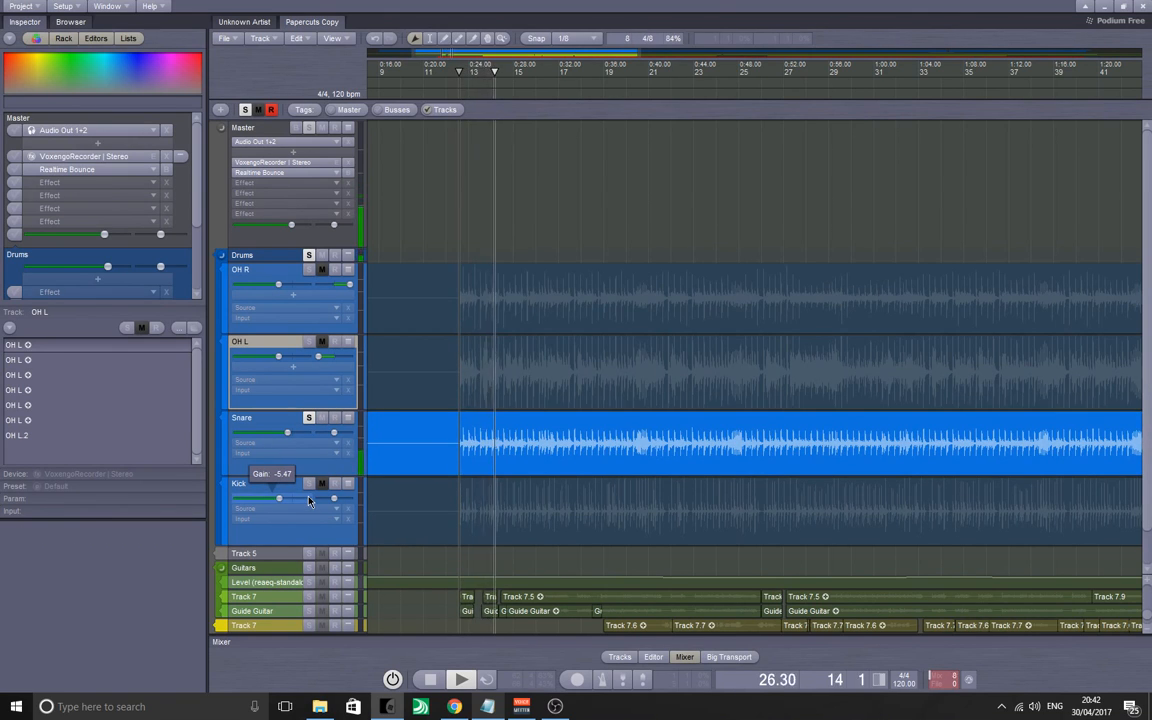
pyautogui.press('space')
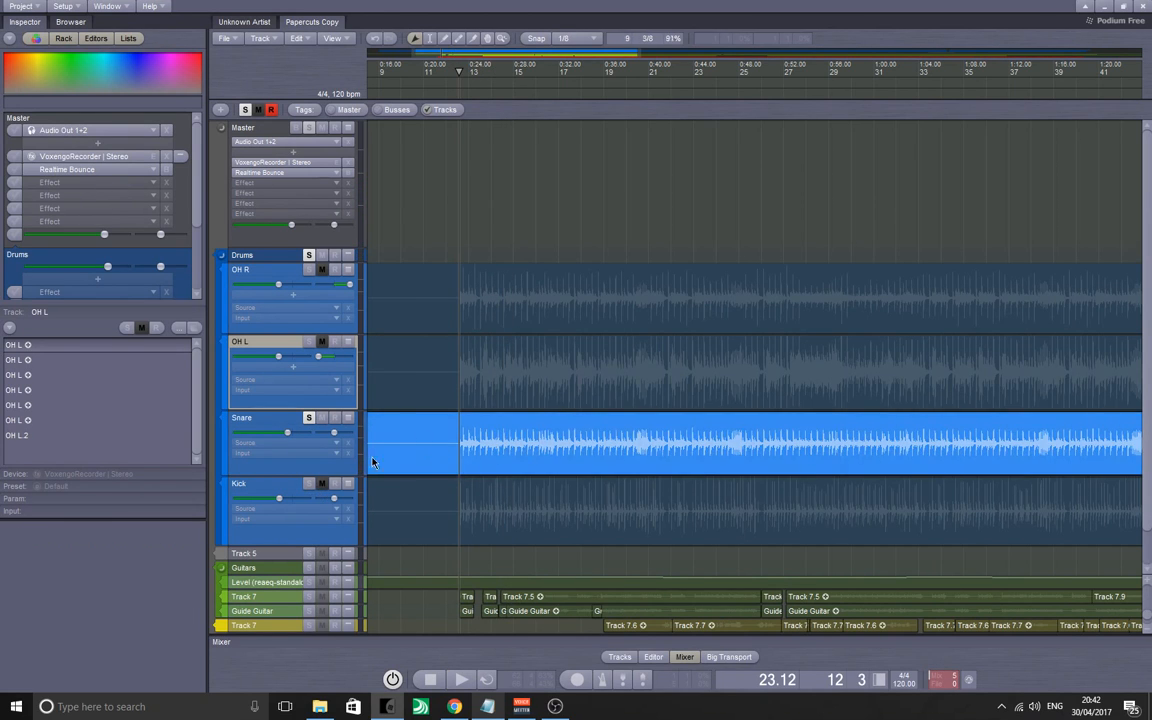
# - Isolate the Kick track by soloing it and muting Snare, and play back a short passage
pyautogui.click(308, 483)
pyautogui.click(308, 417)
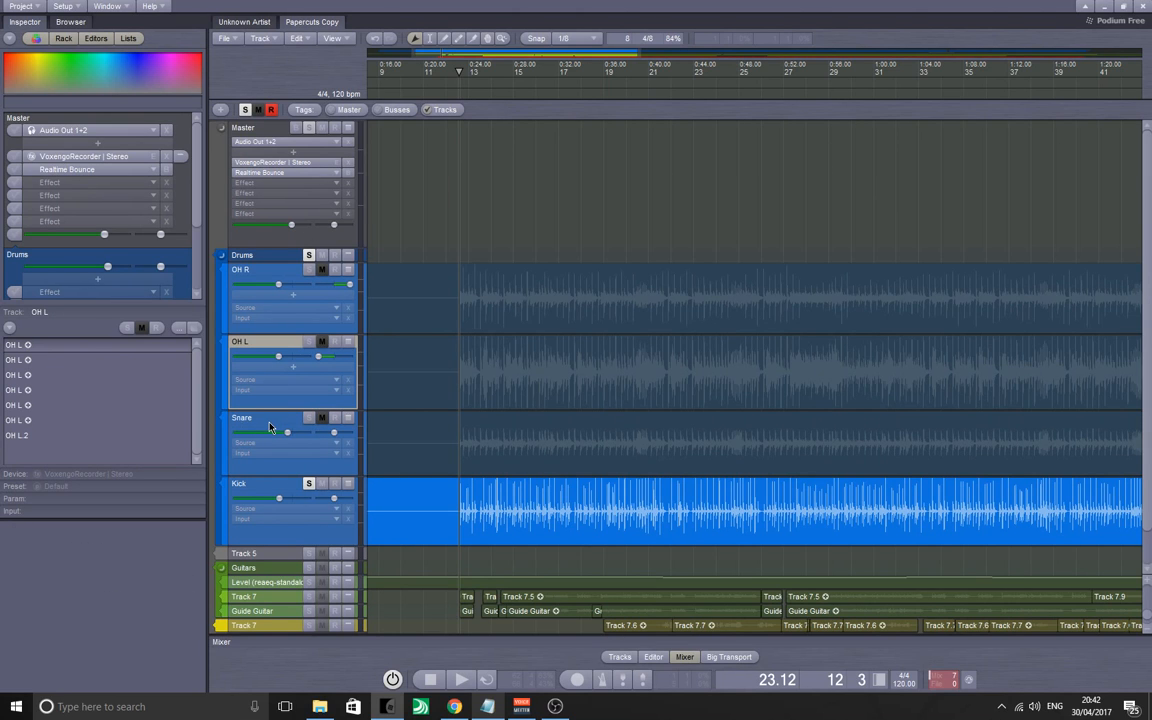
pyautogui.press('space')
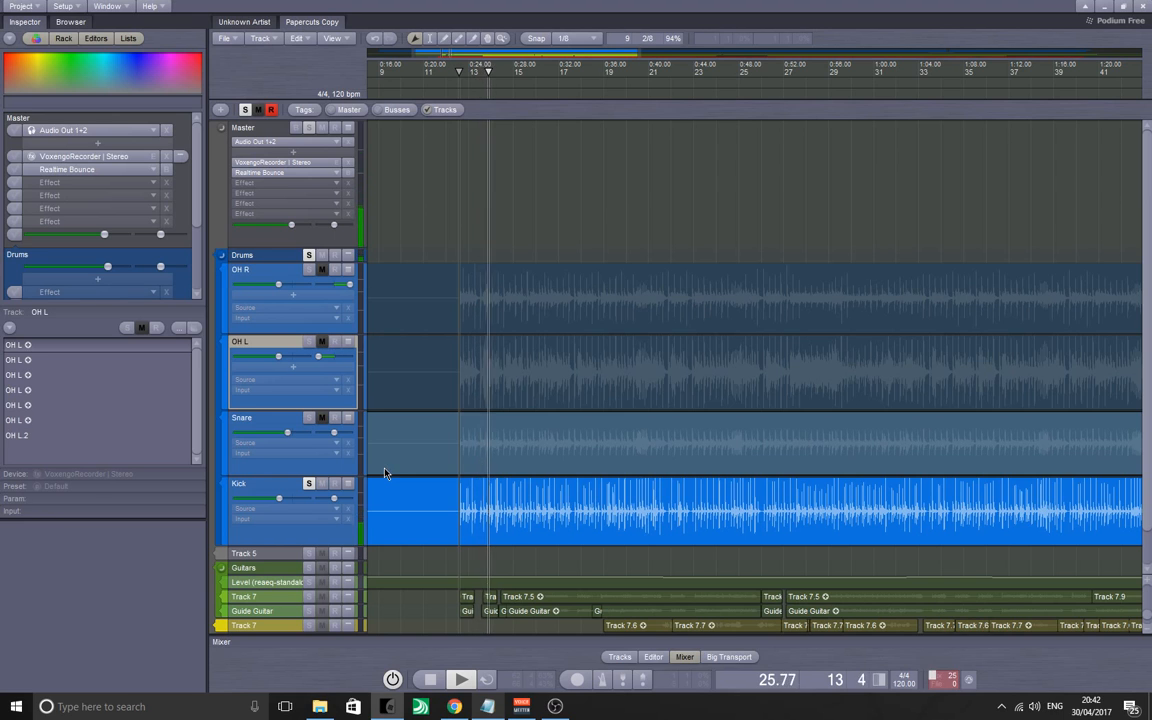
pyautogui.press('space')
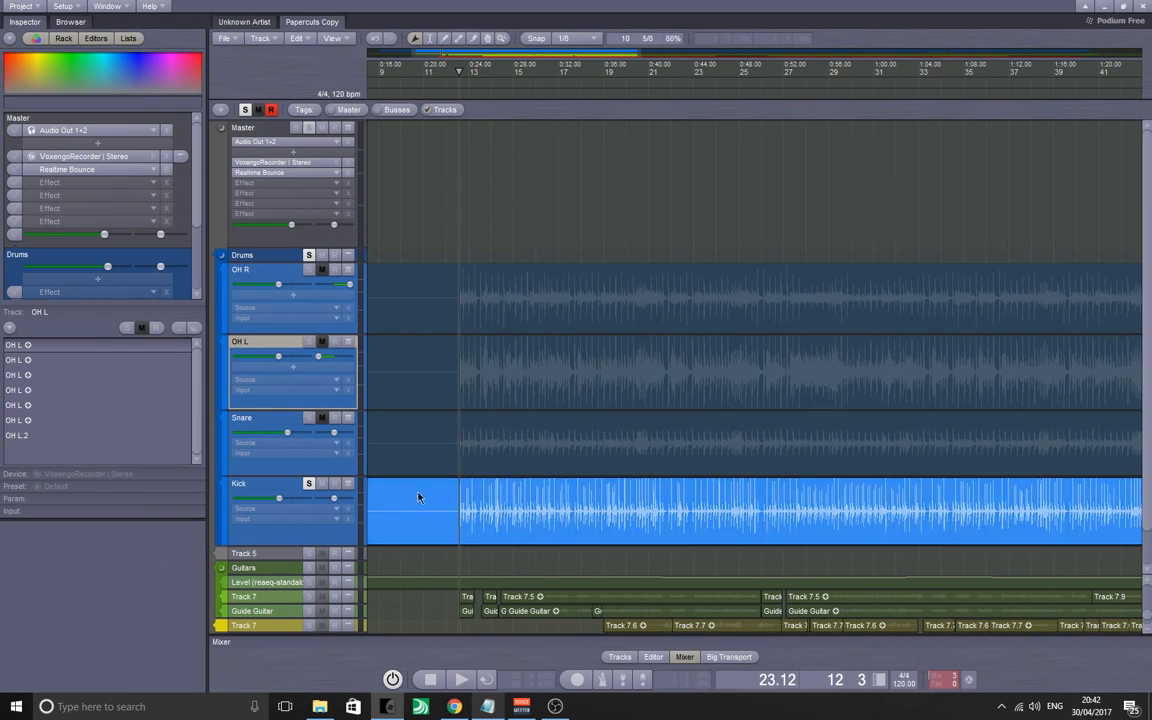
# - Examine the Kick waveform close up around where the drums start, and play it back from about 20.75 seconds
pyautogui.click(1147, 581)
pyautogui.scroll(-3, 757, 439)
pyautogui.scroll(-6, 750, 443)
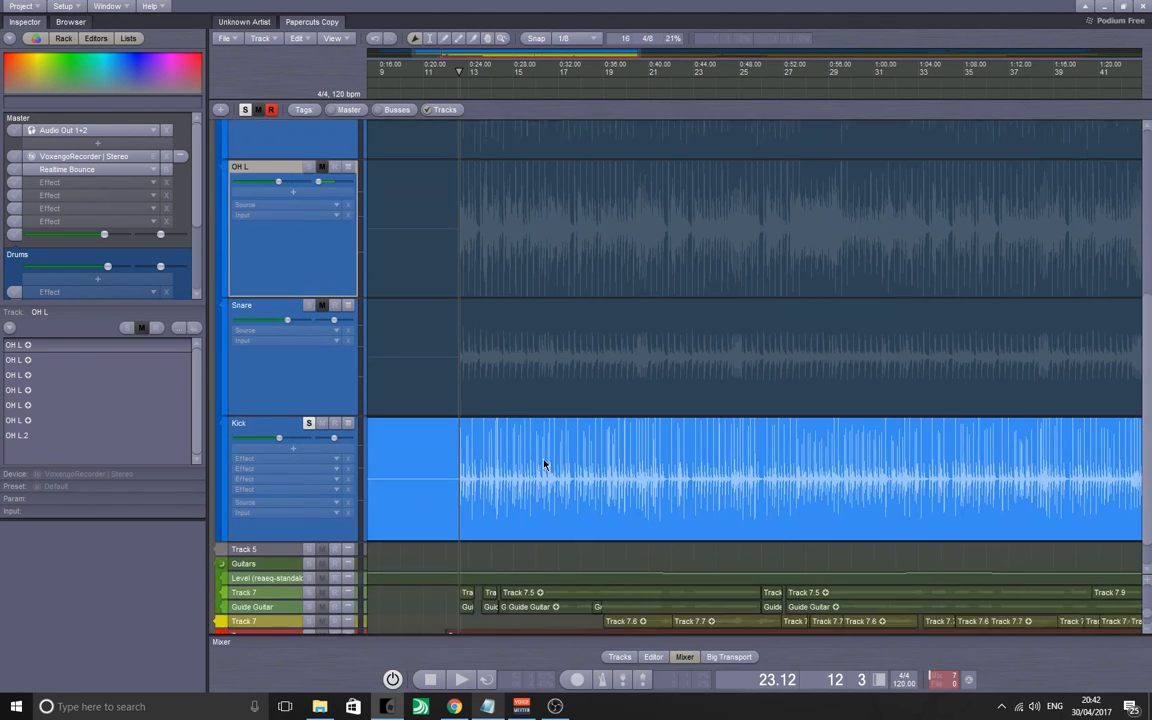
pyautogui.scroll(5, 507, 422)
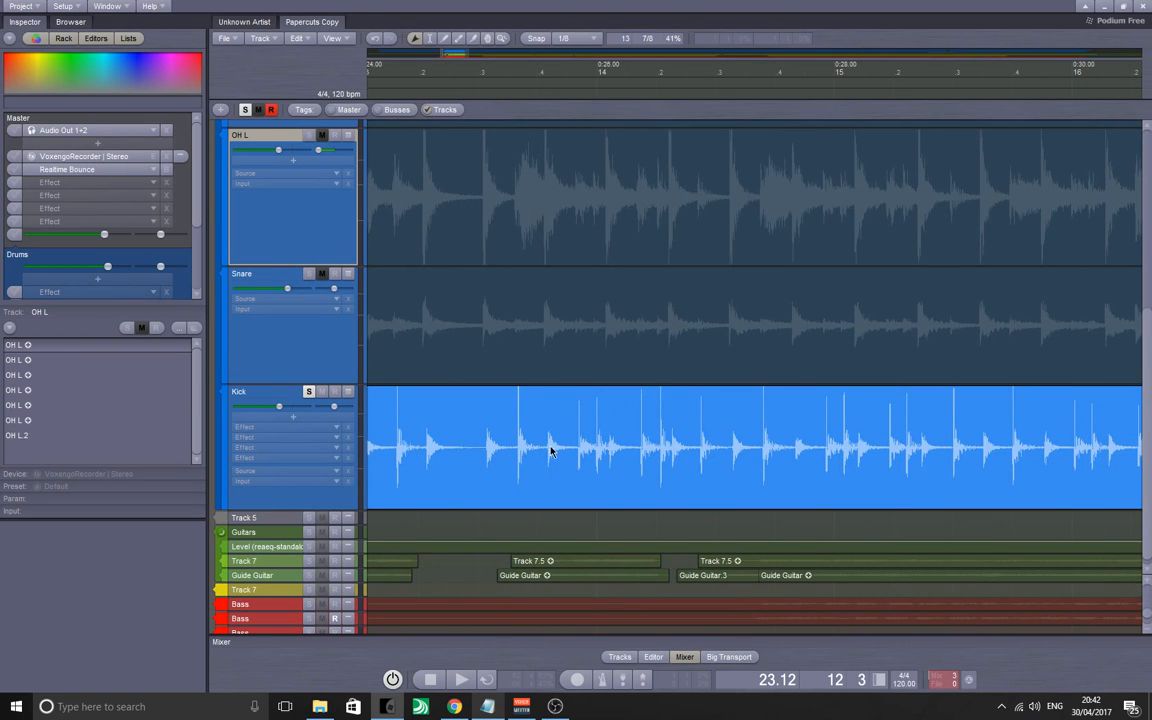
pyautogui.moveTo(434, 430); pyautogui.dragTo(760, 416)
pyautogui.moveTo(583, 437); pyautogui.dragTo(359, 421)
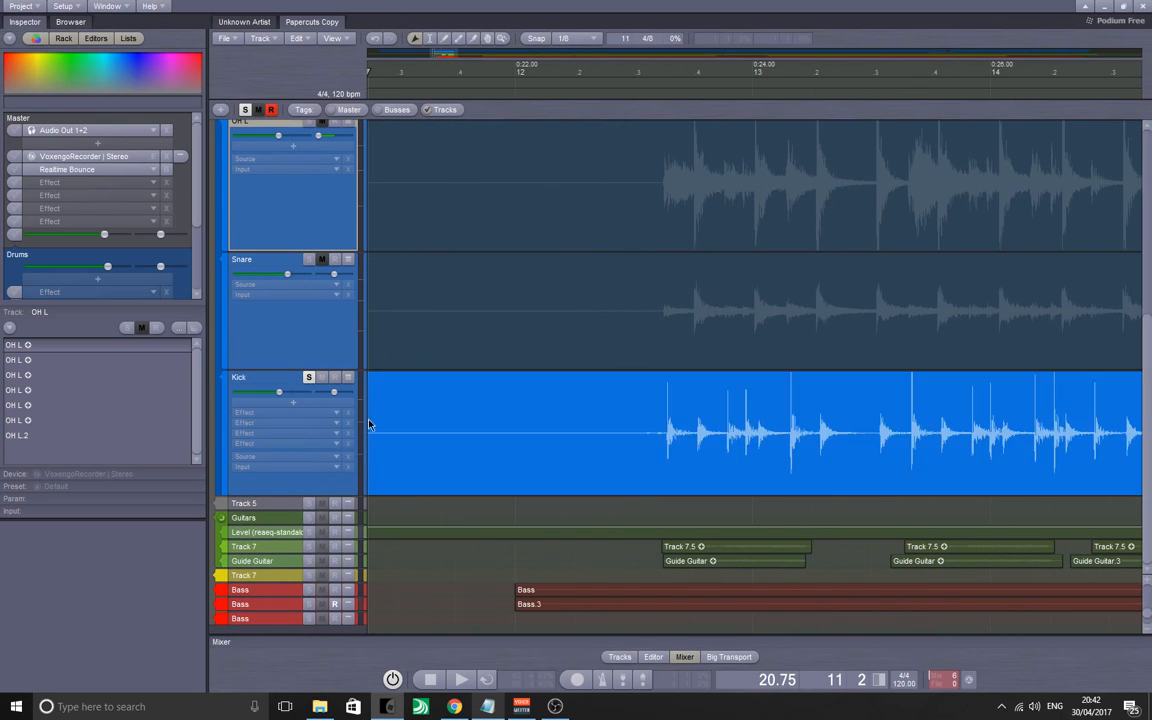
pyautogui.press('space')
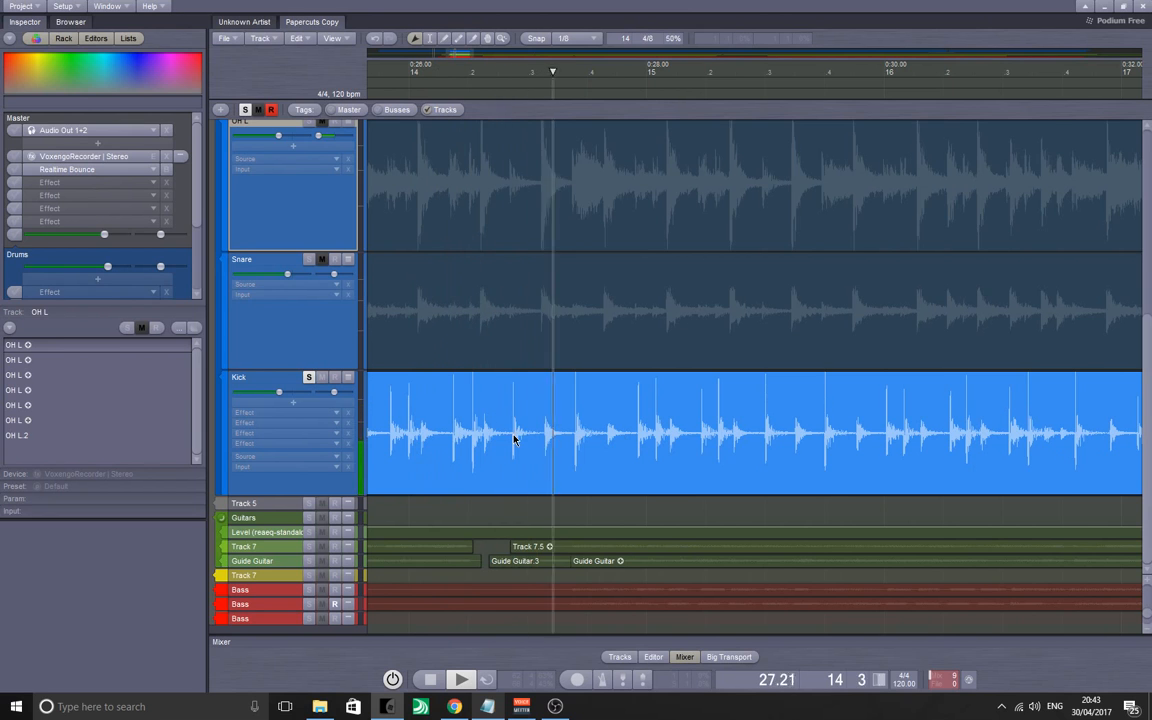
pyautogui.press('space')
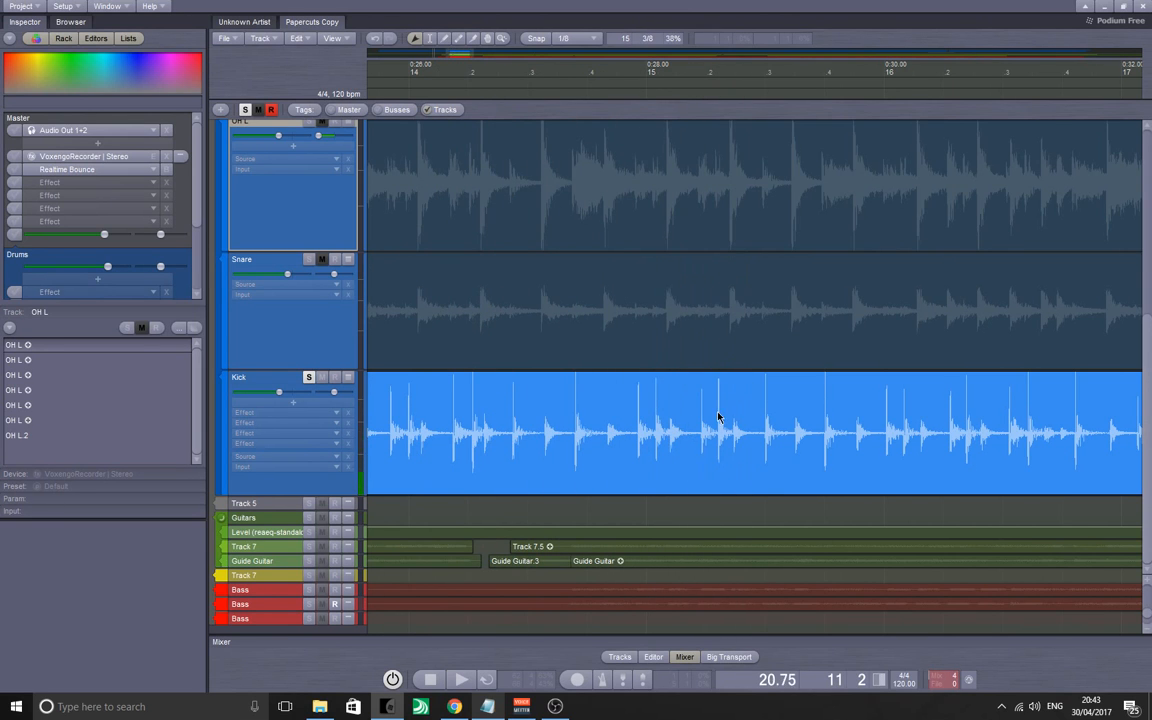
pyautogui.moveTo(486, 431); pyautogui.dragTo(951, 440)
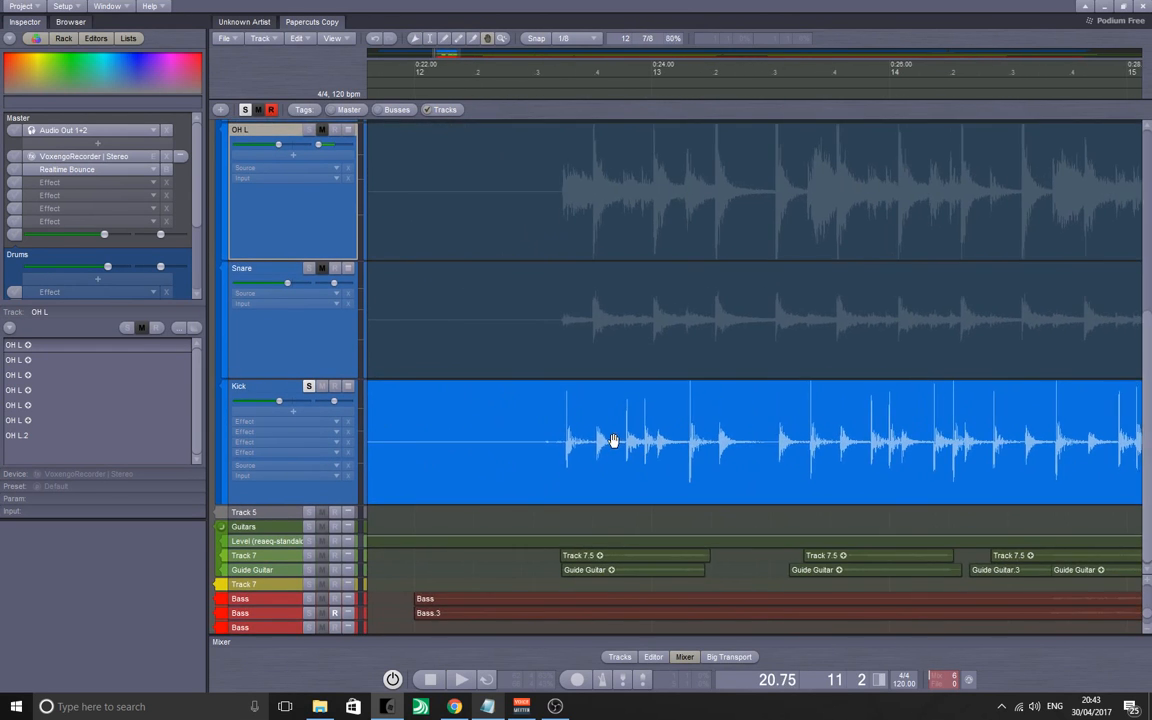
pyautogui.moveTo(612, 442); pyautogui.dragTo(509, 449)
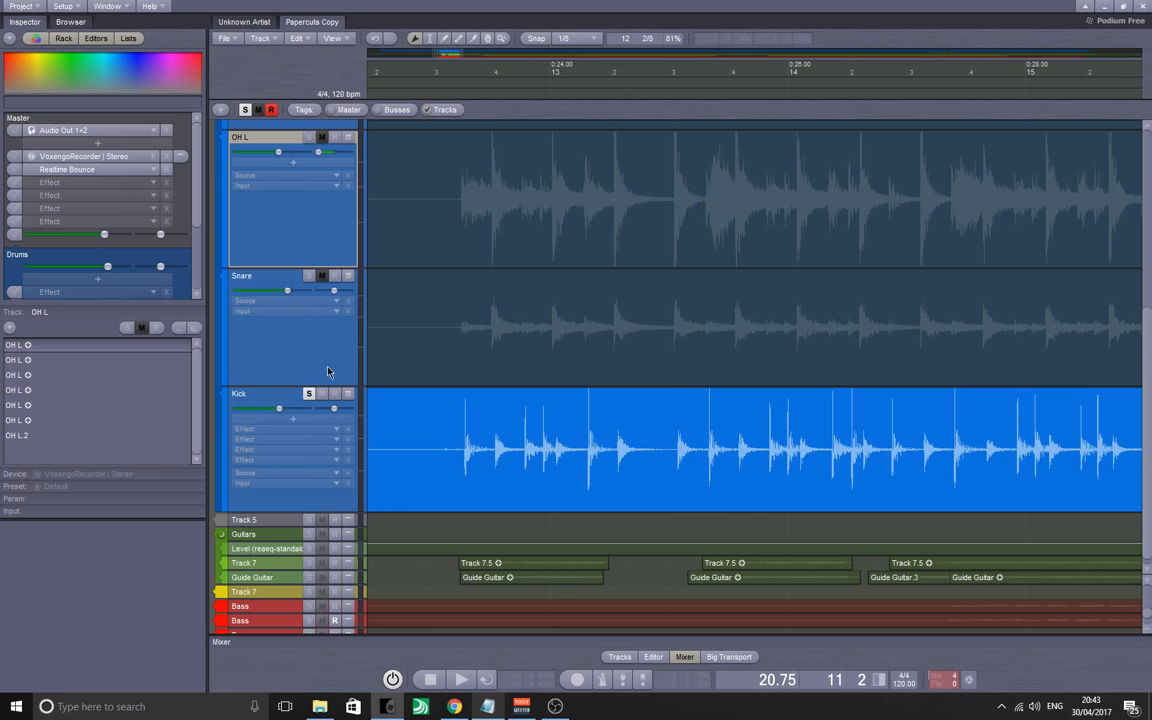
# - Unmute OH R, OH L and Snare and release the Kick's solo so all four drum tracks are active
pyautogui.scroll(5, 319, 361)
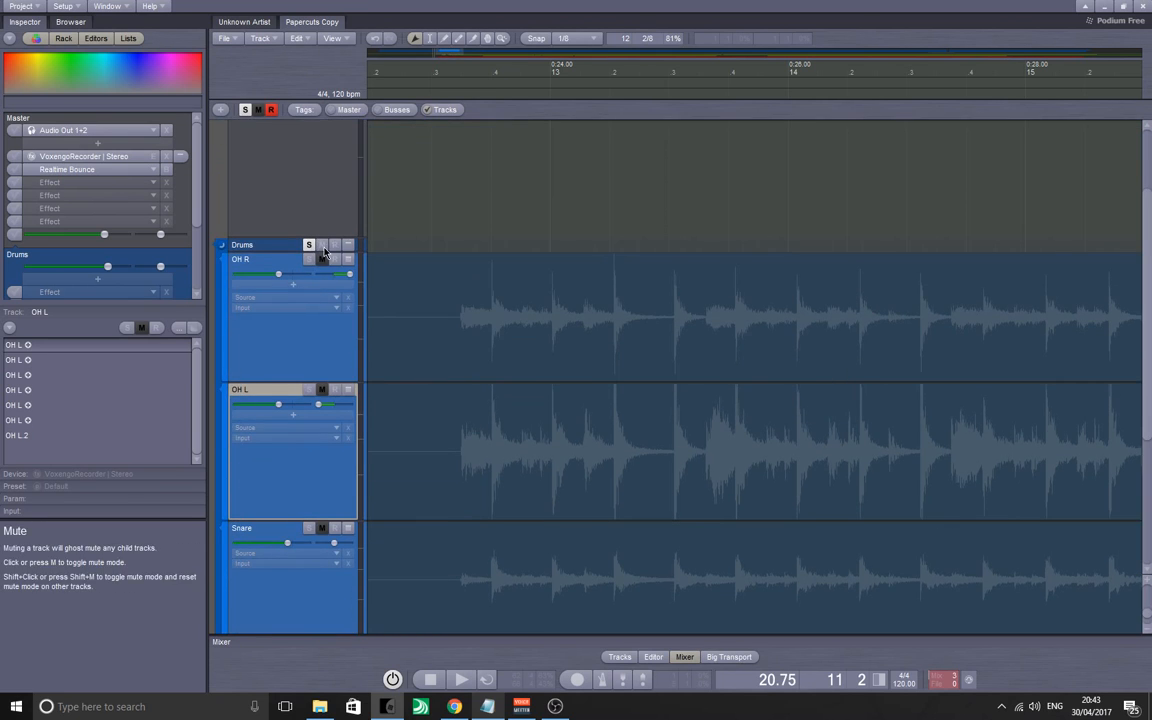
pyautogui.click(290, 260)
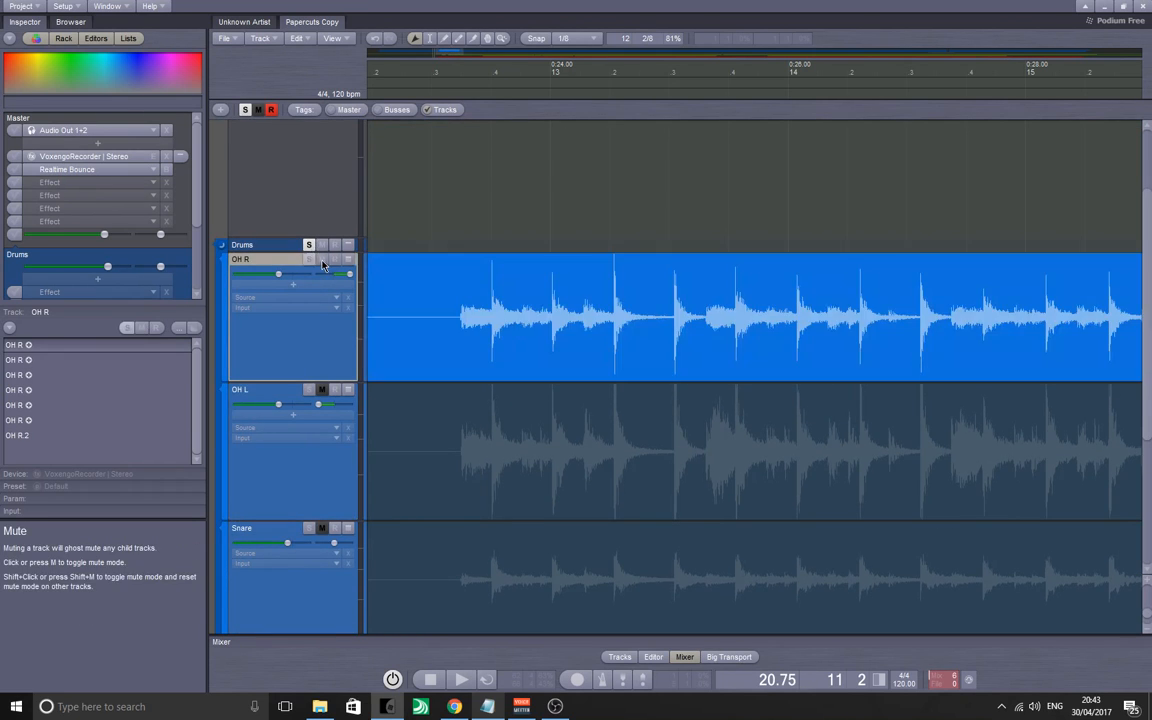
pyautogui.click(322, 390)
pyautogui.click(322, 529)
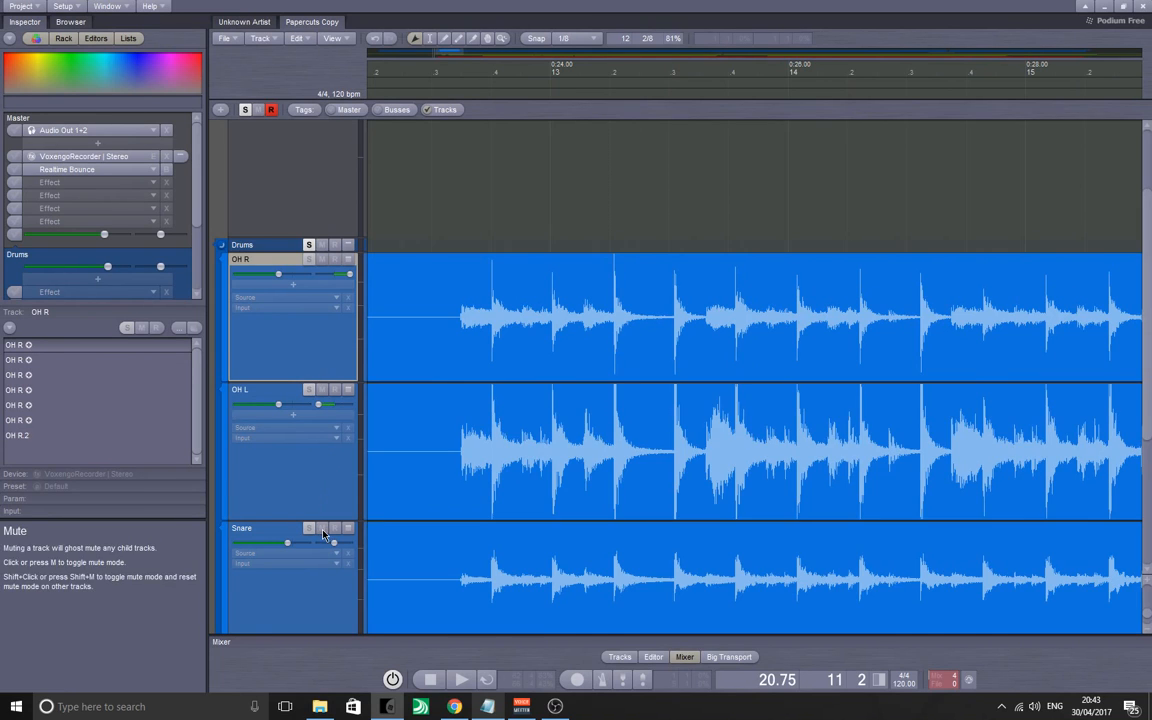
pyautogui.scroll(-3, 320, 528)
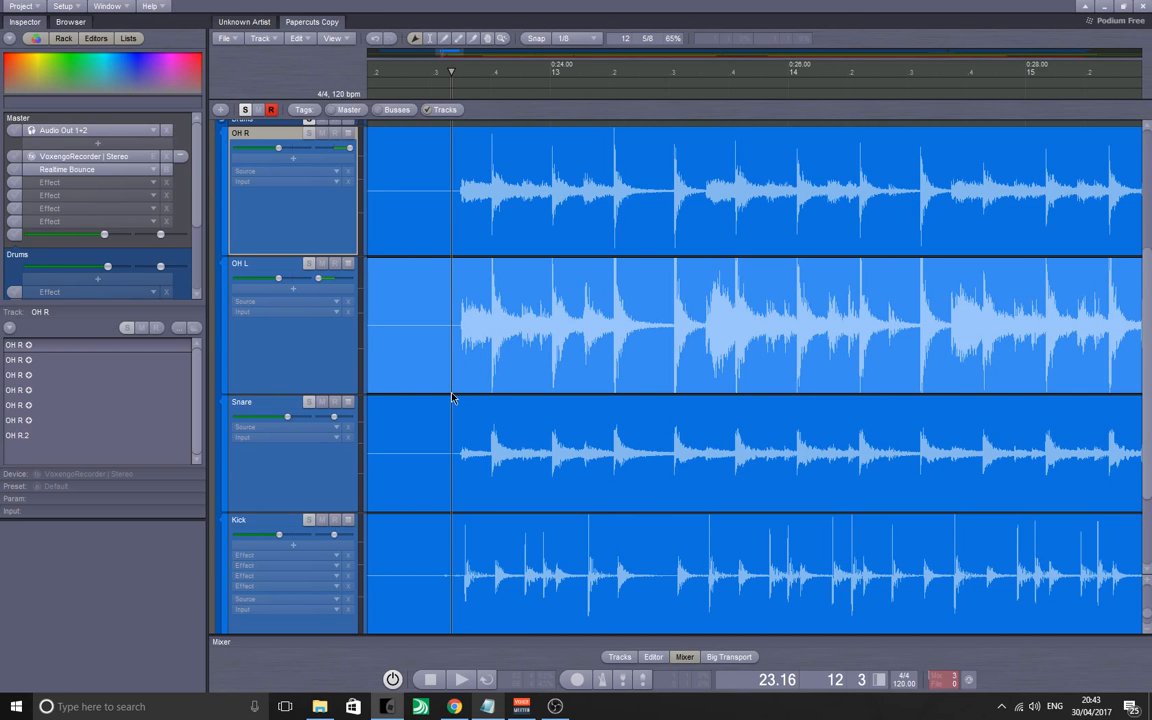
# - Place the play cursor just before the drums start, at about 23.17 seconds
pyautogui.moveTo(461, 397)
pyautogui.mouseDown()
pyautogui.moveTo(507, 381)
pyautogui.moveTo(445, 383)
pyautogui.moveTo(455, 386)
pyautogui.mouseUp()
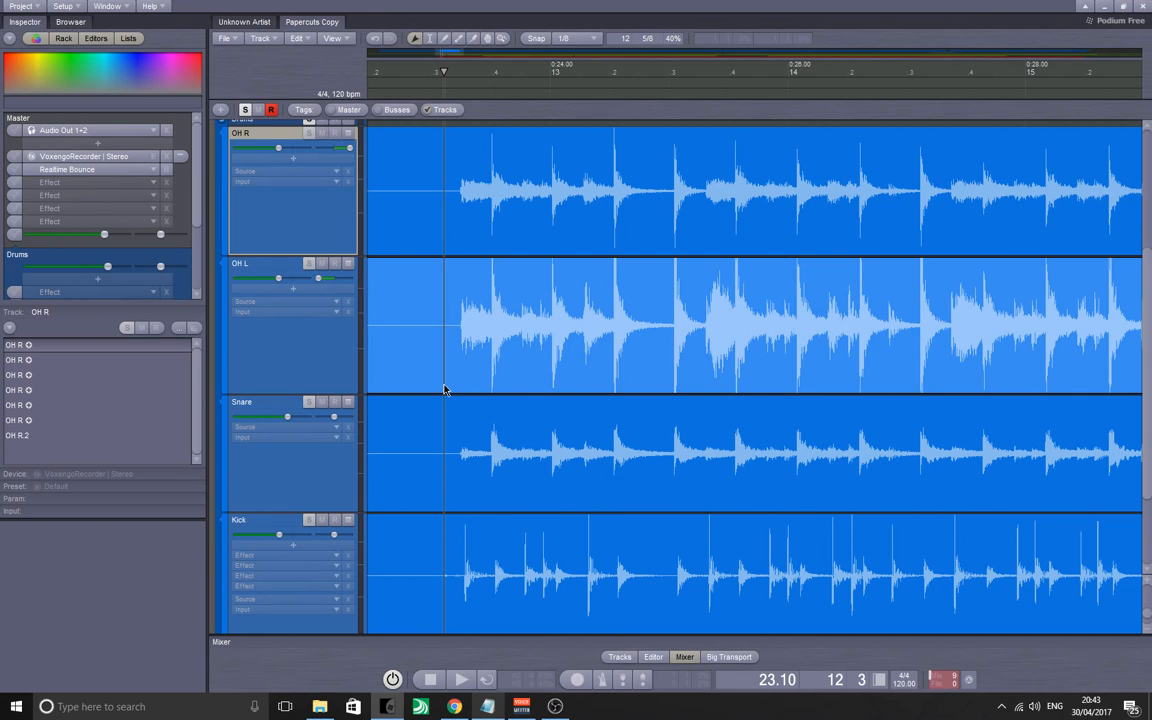
pyautogui.moveTo(444, 390)
pyautogui.mouseDown()
pyautogui.moveTo(487, 393)
pyautogui.moveTo(443, 406)
pyautogui.mouseUp()
pyautogui.scroll(1, 477, 395)
pyautogui.scroll(-3, 475, 402)
pyautogui.scroll(3, 453, 409)
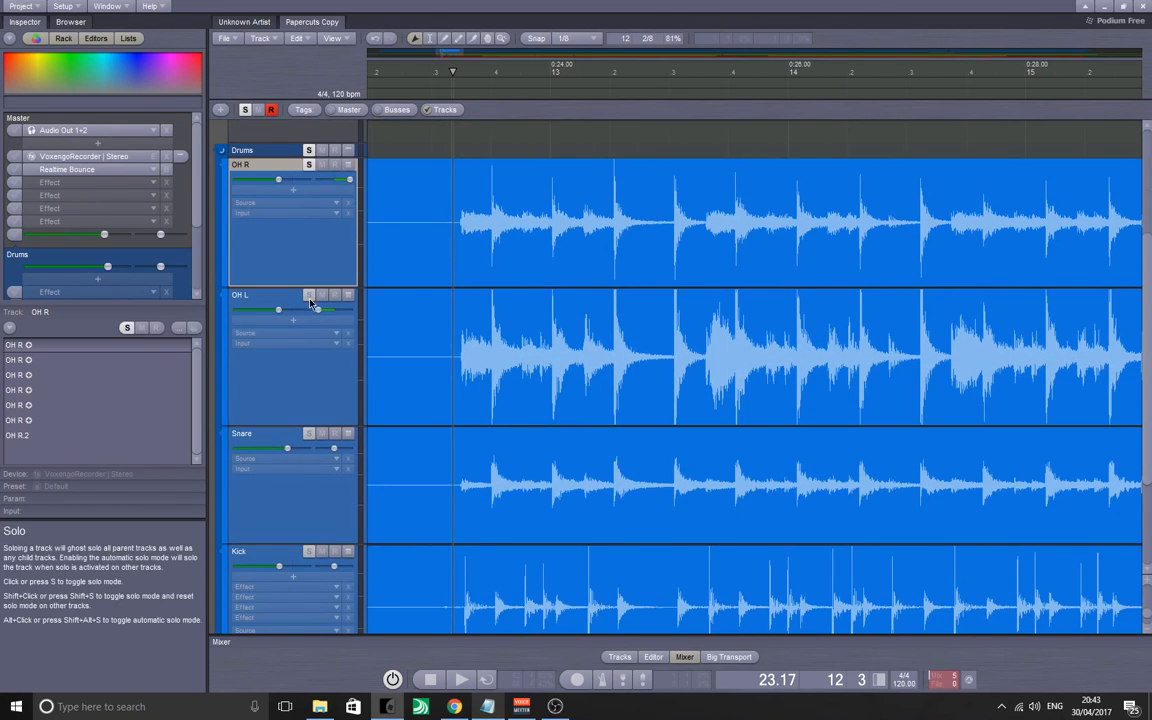
pyautogui.click(310, 297)
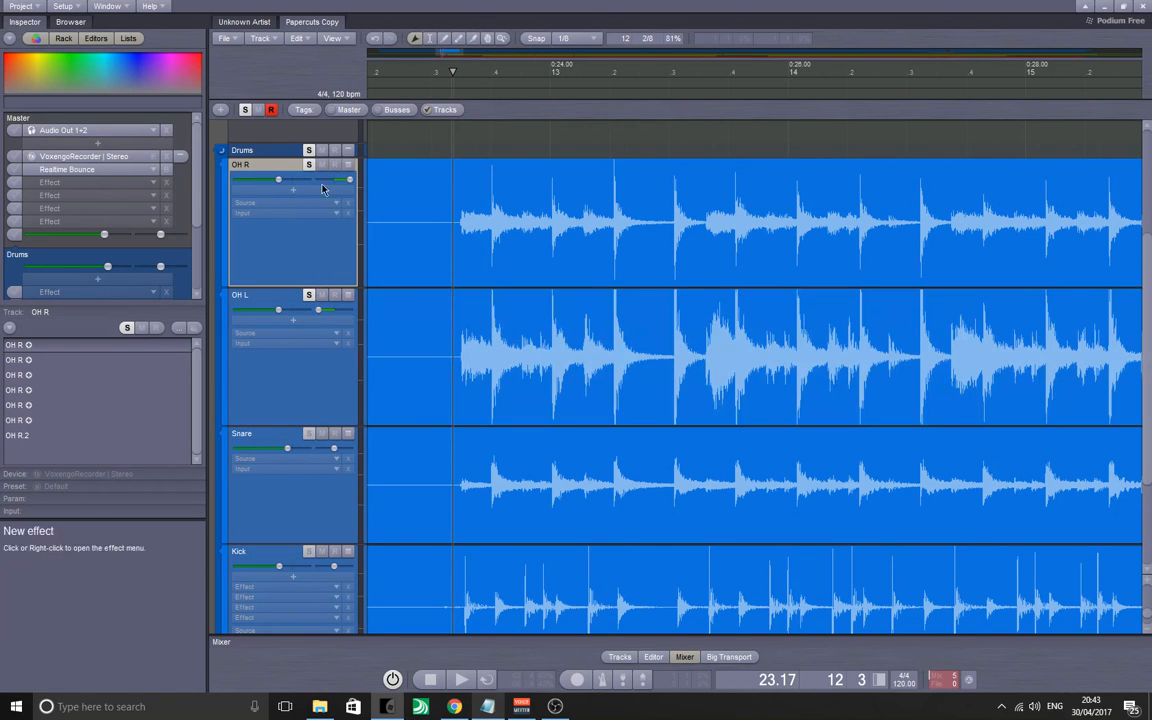
pyautogui.click(310, 167)
pyautogui.click(311, 296)
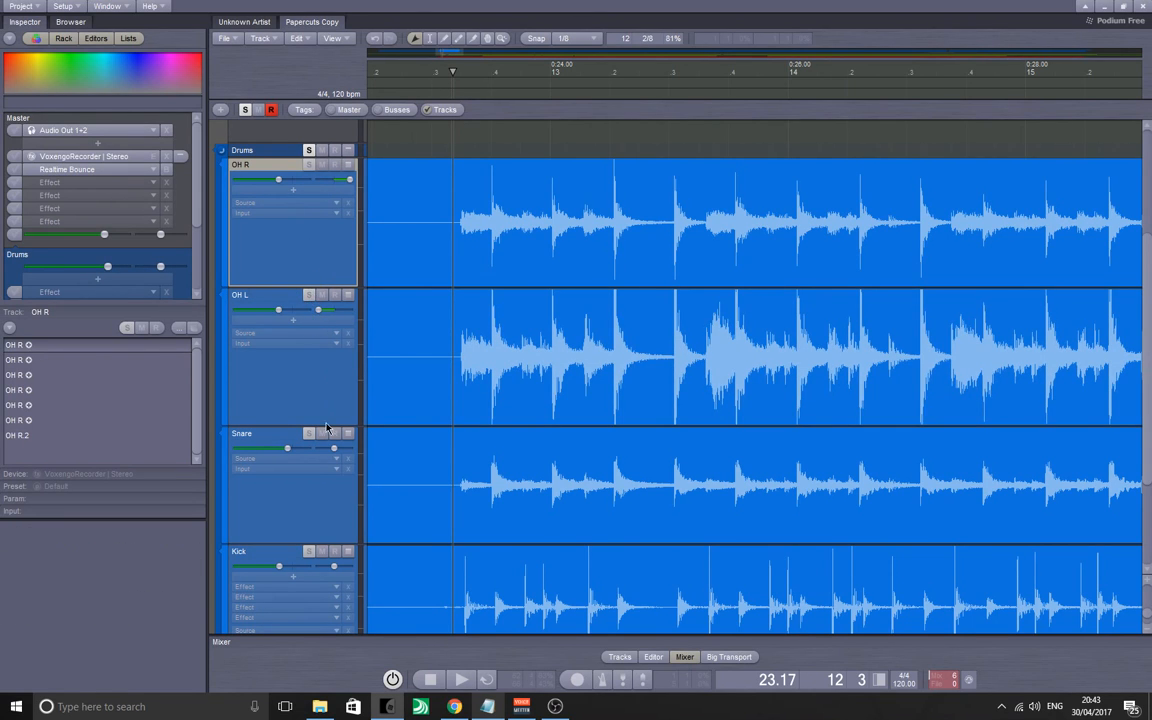
# - Solo the Snare track and mute OH L, OH R and Kick
pyautogui.click(321, 433)
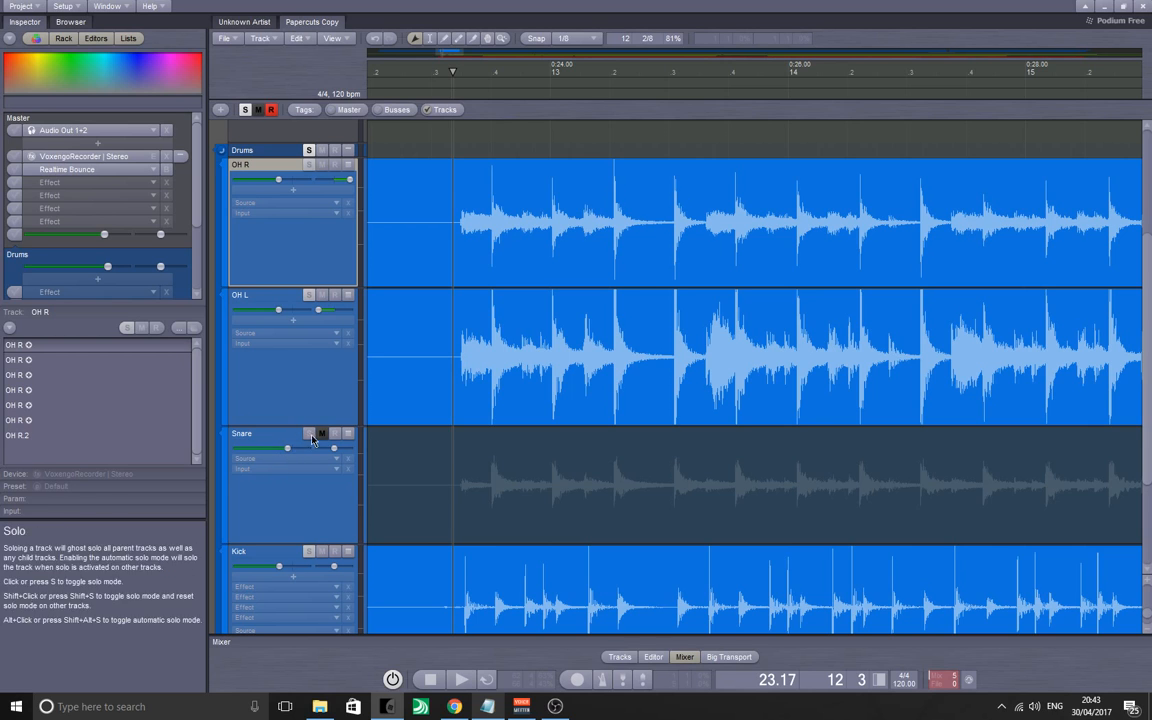
pyautogui.click(313, 436)
pyautogui.click(321, 295)
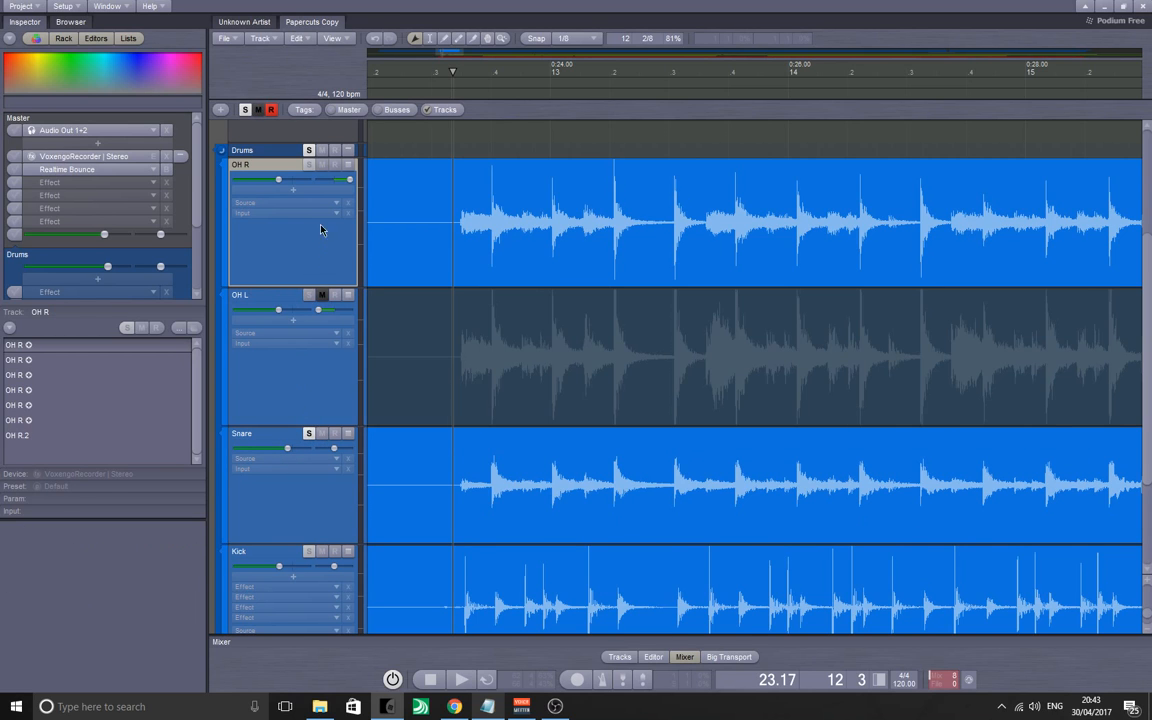
pyautogui.click(321, 164)
pyautogui.click(321, 551)
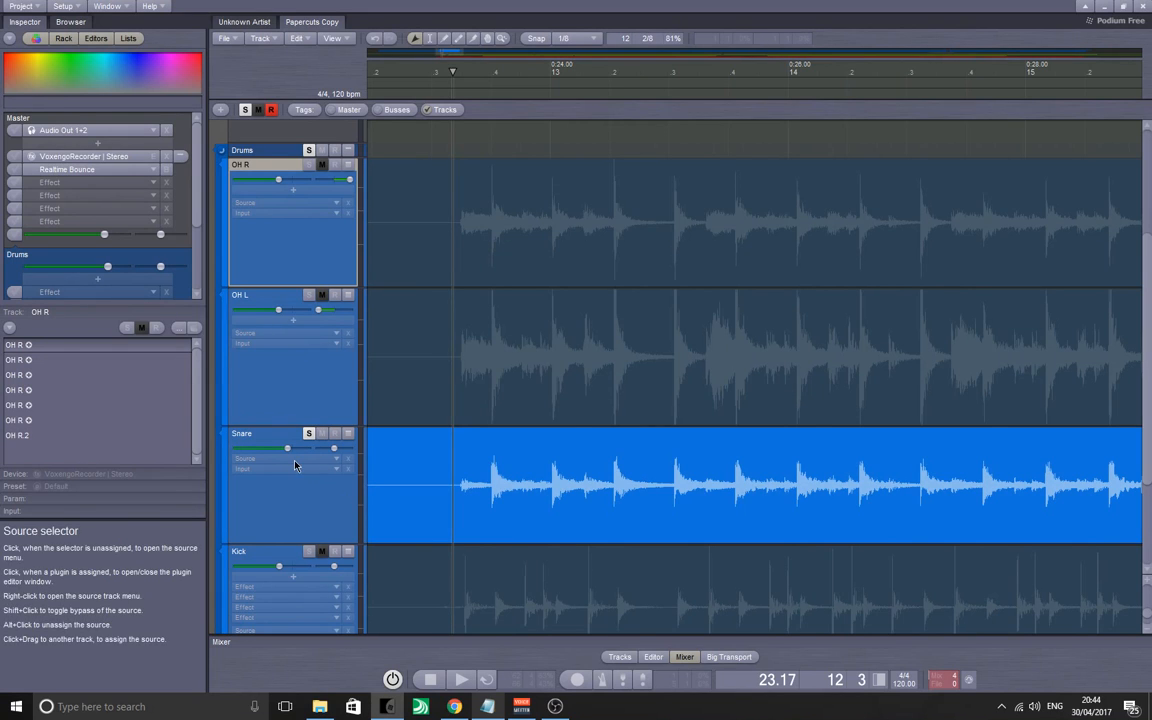
# - Play back the isolated Snare, restarting from just before the drums at about 23.04 seconds
pyautogui.press('space')
pyautogui.press('space')
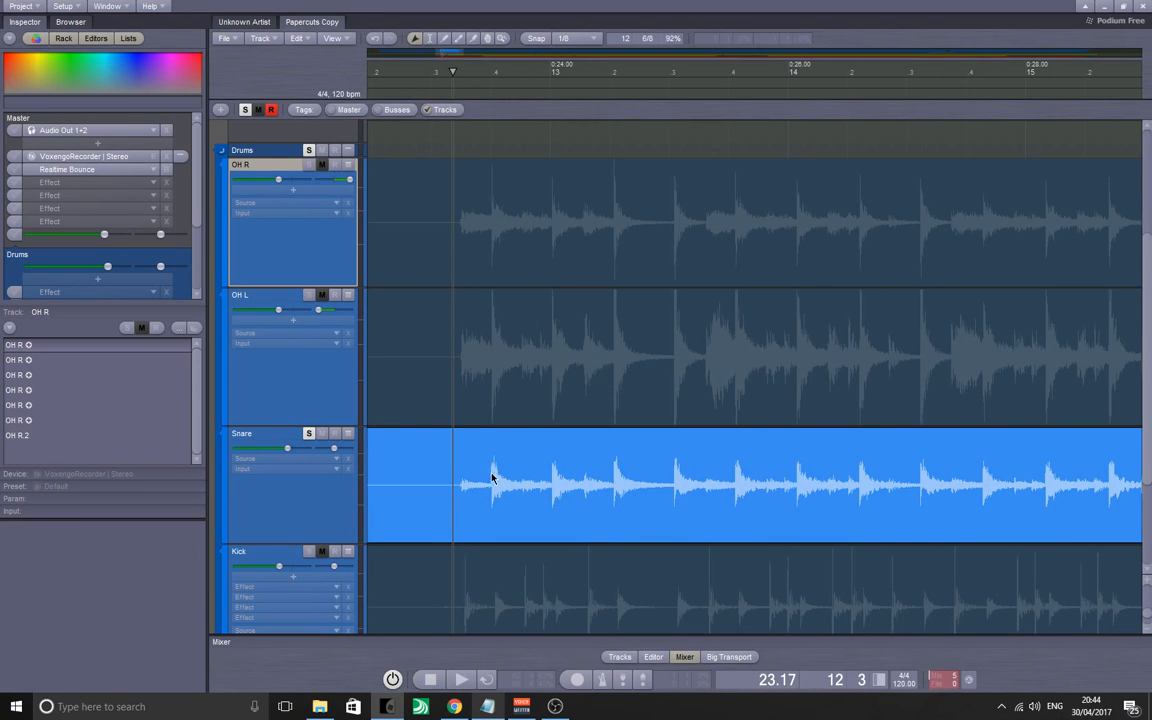
pyautogui.click(440, 474)
pyautogui.press('space')
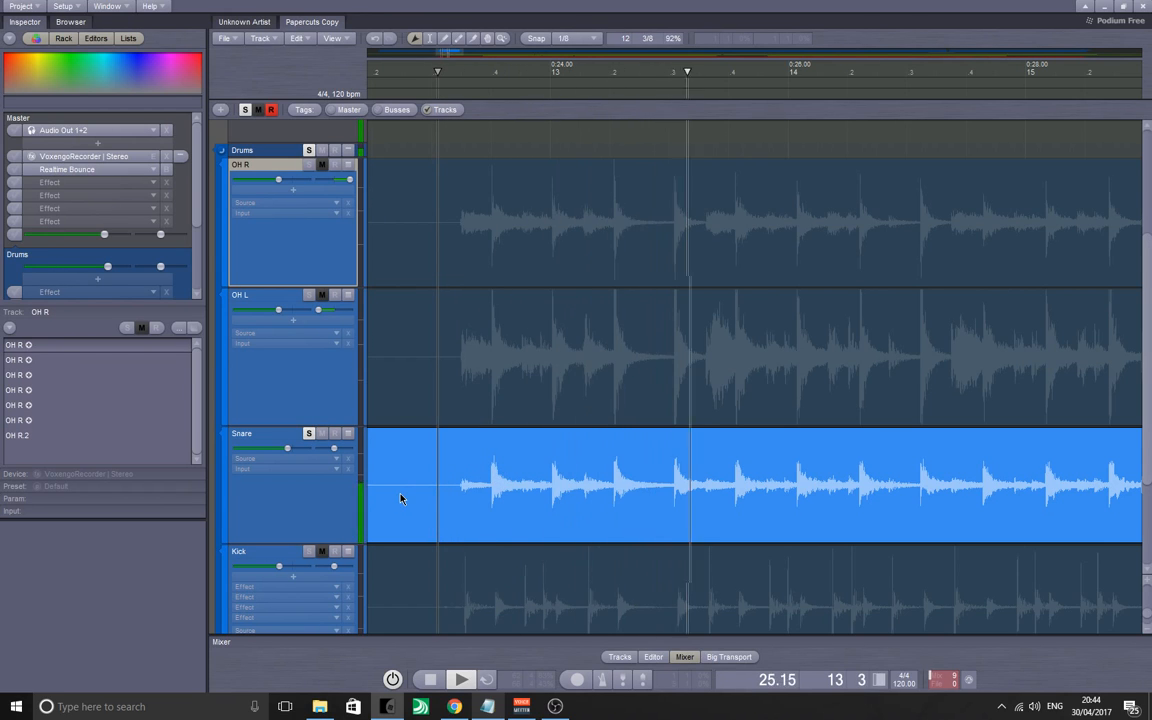
pyautogui.press('space')
# - Enlarge the Snare track's height and insert the ReaPlugs effect reagate-standalone | Stereo on it
pyautogui.click(274, 469)
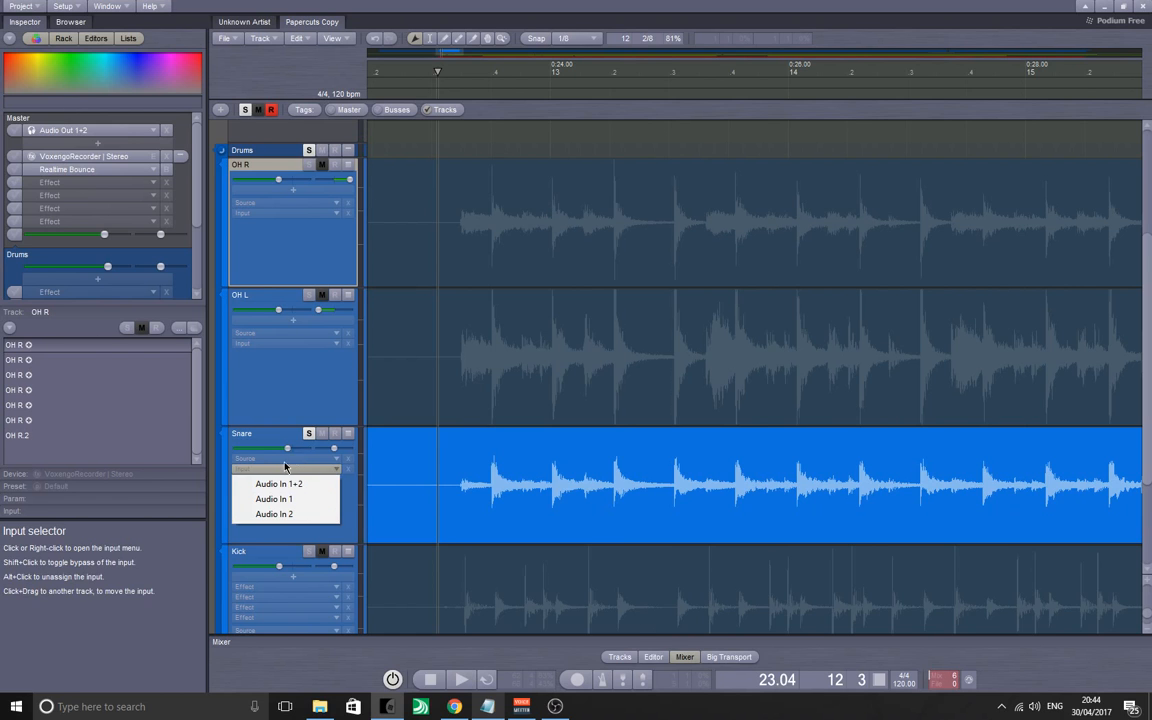
pyautogui.click(286, 459)
pyautogui.click(391, 470)
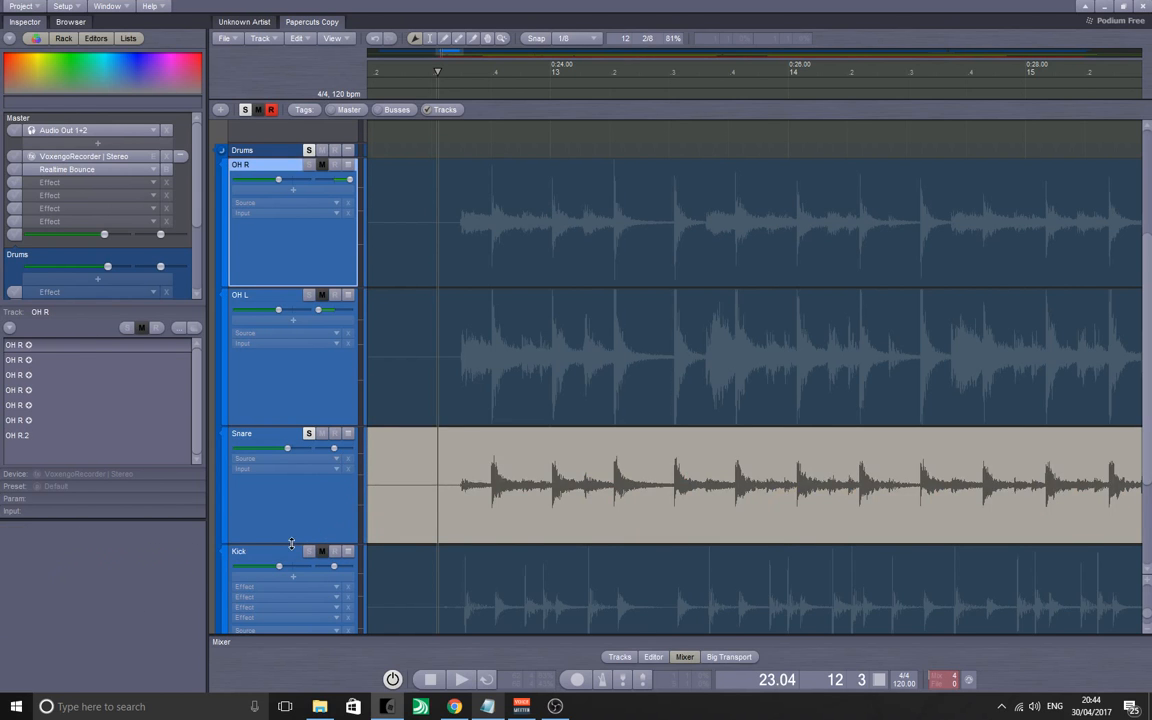
pyautogui.moveTo(291, 543); pyautogui.dragTo(291, 583)
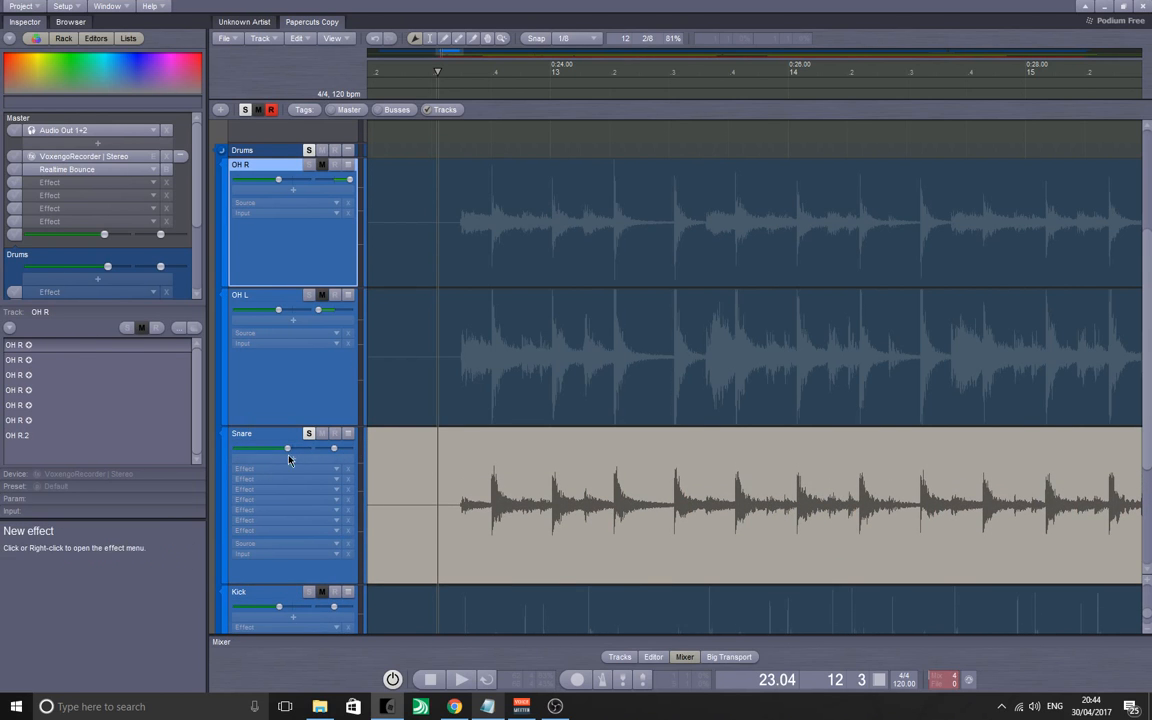
pyautogui.click(289, 459)
pyautogui.moveTo(318, 580)
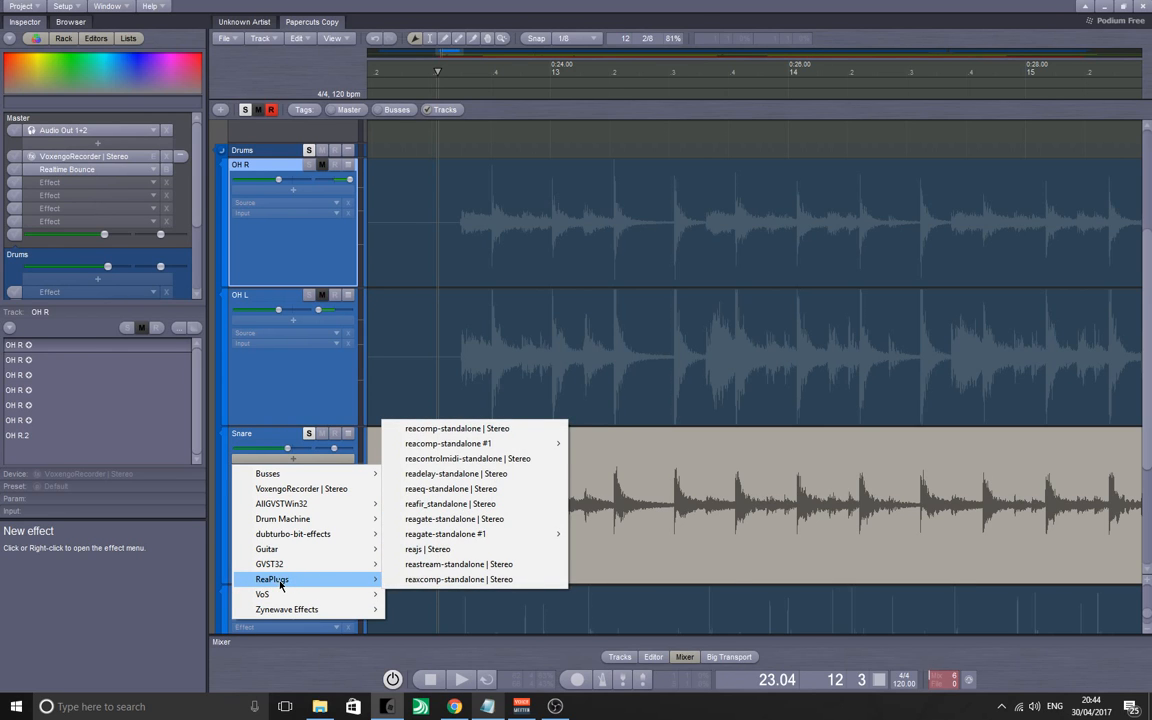
pyautogui.click(448, 519)
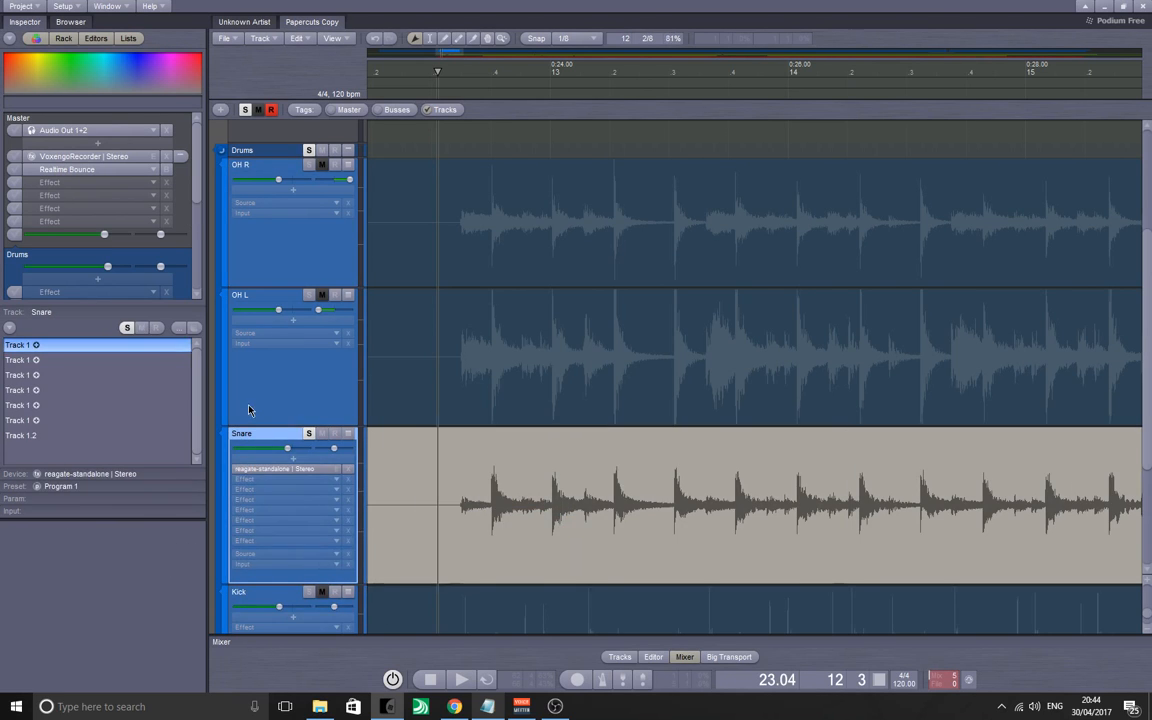
# - Open the Snare's ReaGate settings and play the snare through the gate from about 23.20 seconds
pyautogui.click(268, 470)
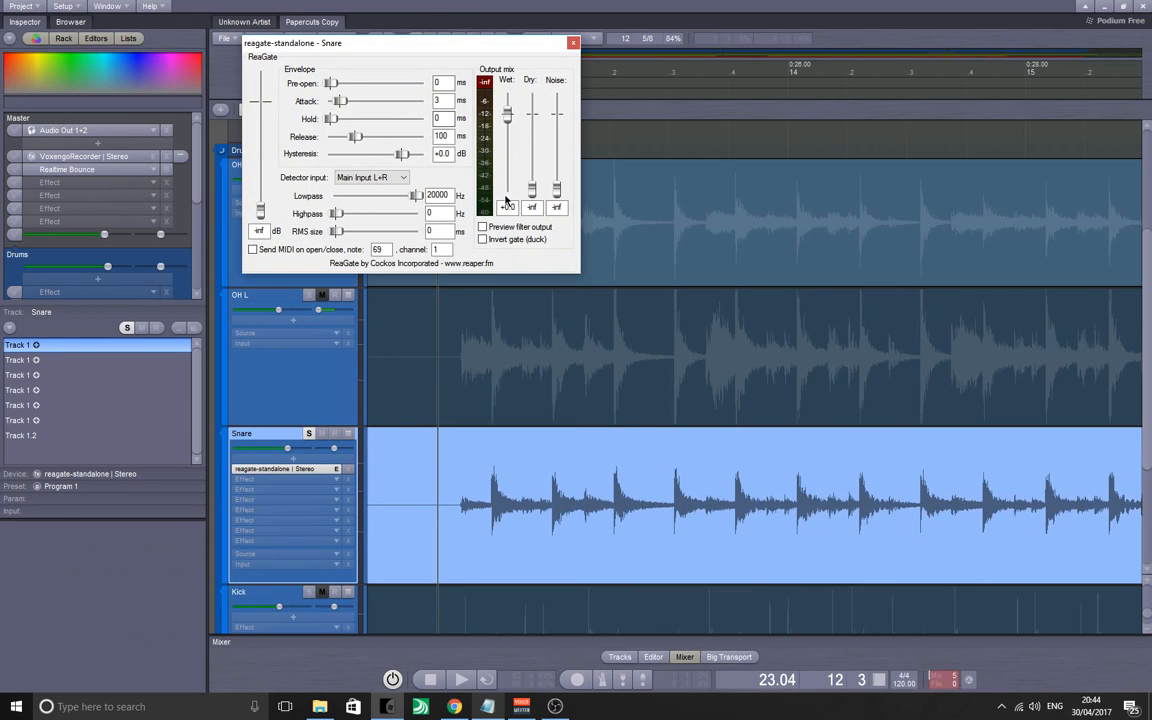
pyautogui.click(458, 463)
pyautogui.press('space')
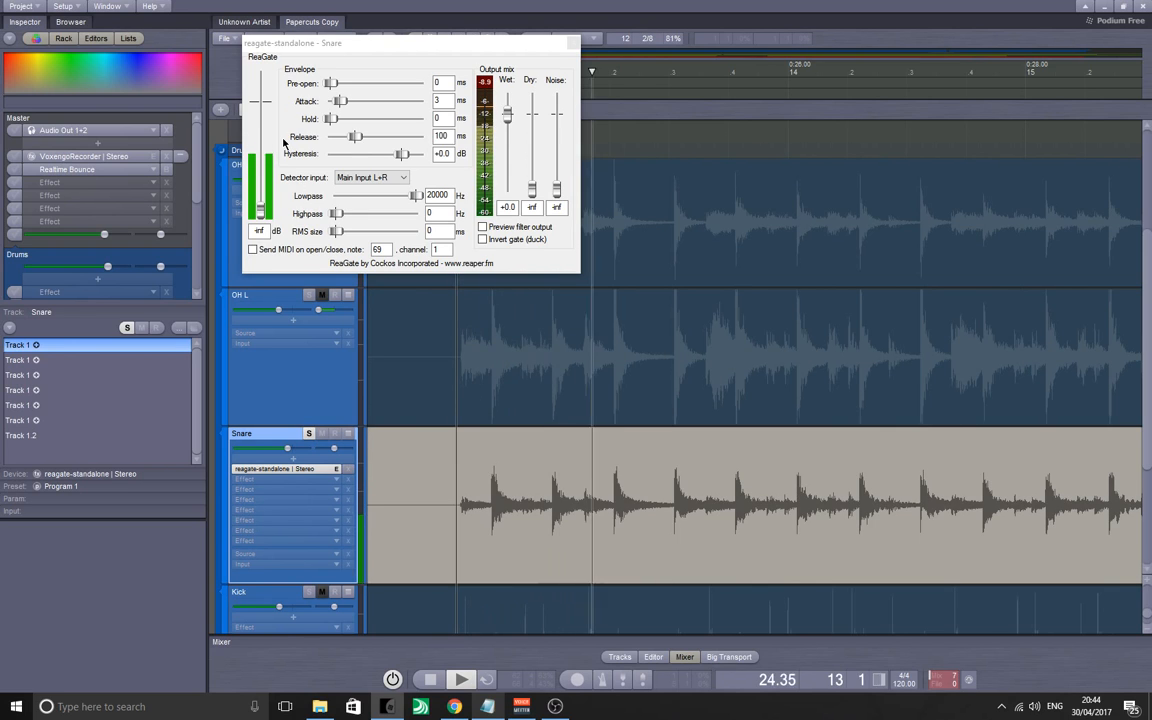
pyautogui.press('space')
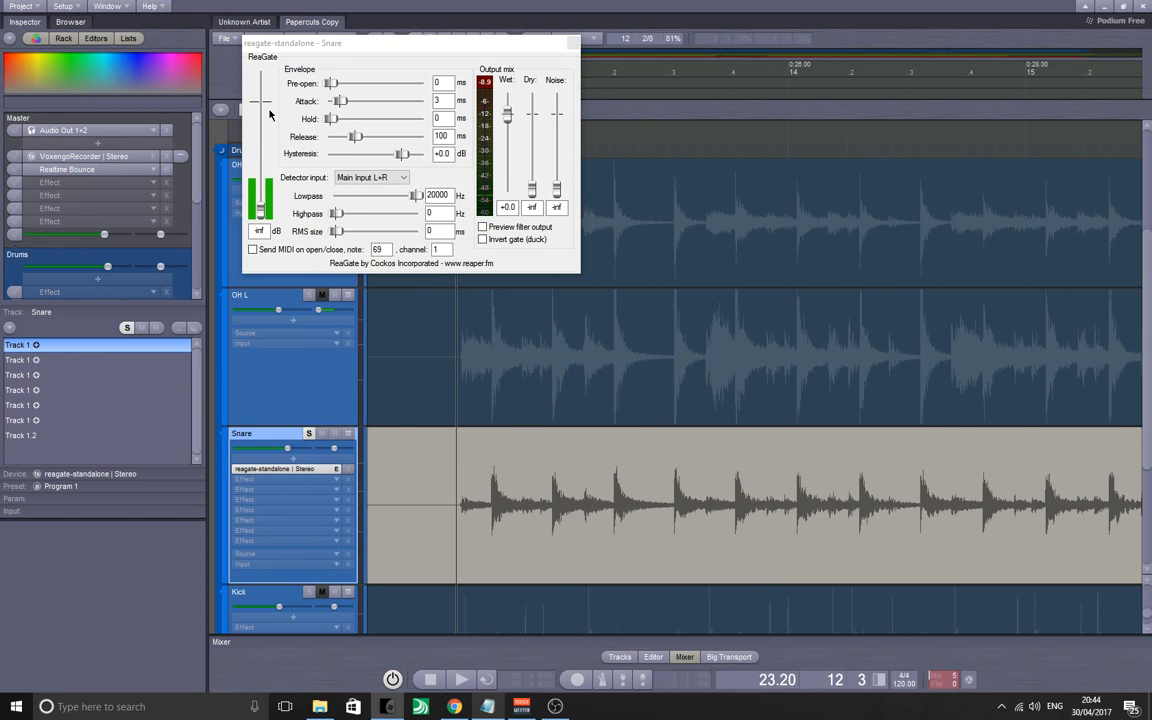
pyautogui.press('space')
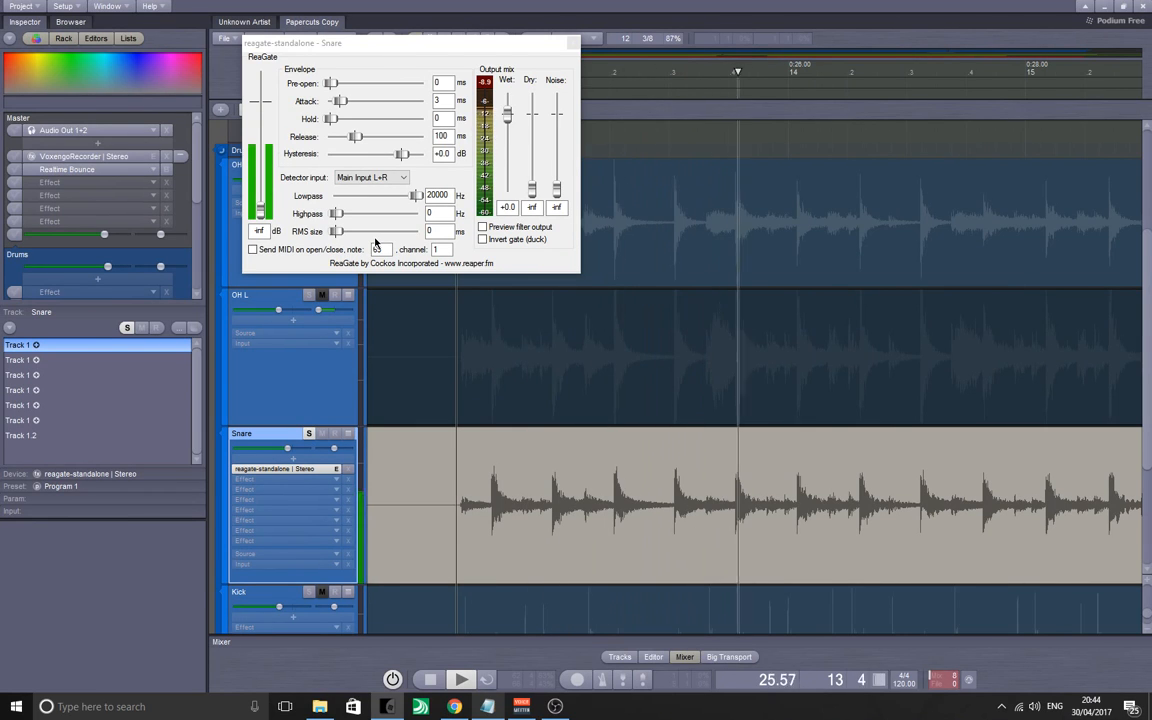
# - Raise the ReaGate threshold on Snare to -19.4 dB while listening to the playback
pyautogui.press('space')
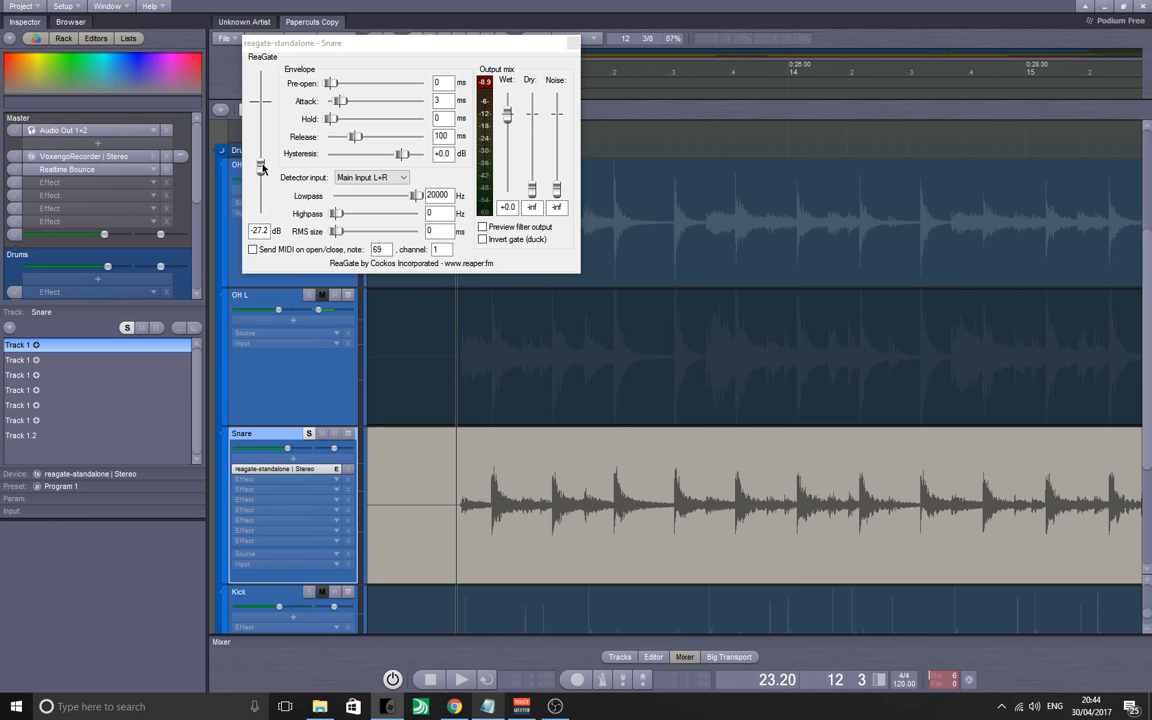
pyautogui.press('space')
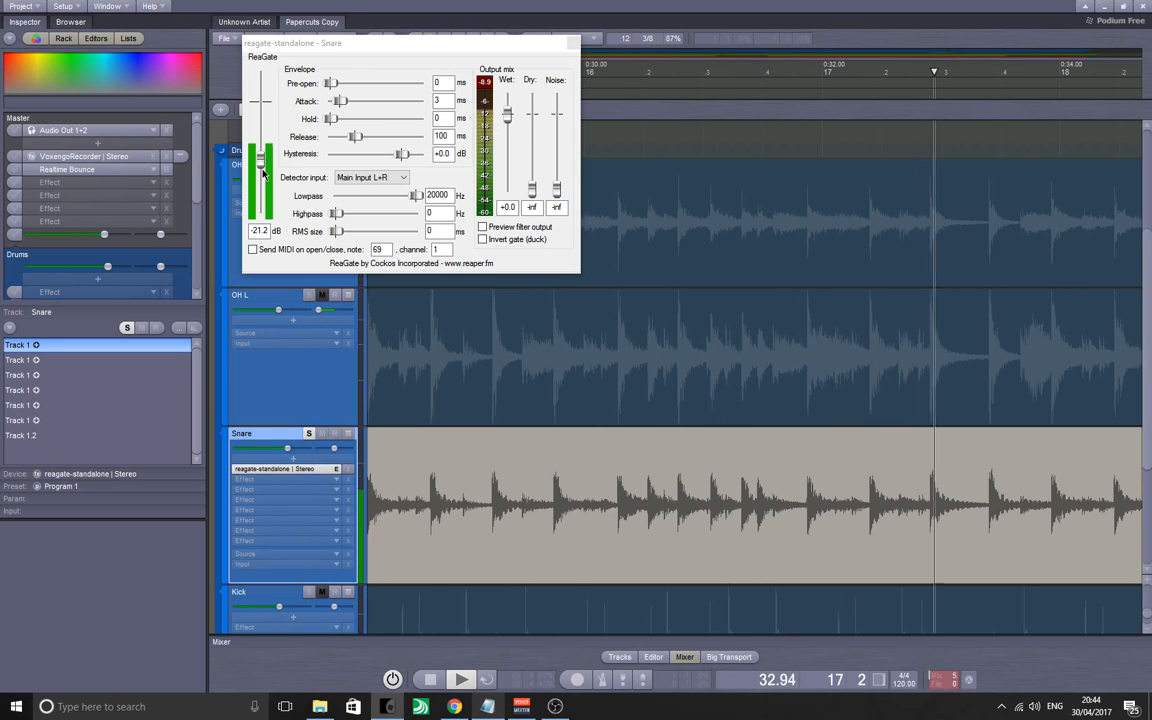
pyautogui.click(548, 377)
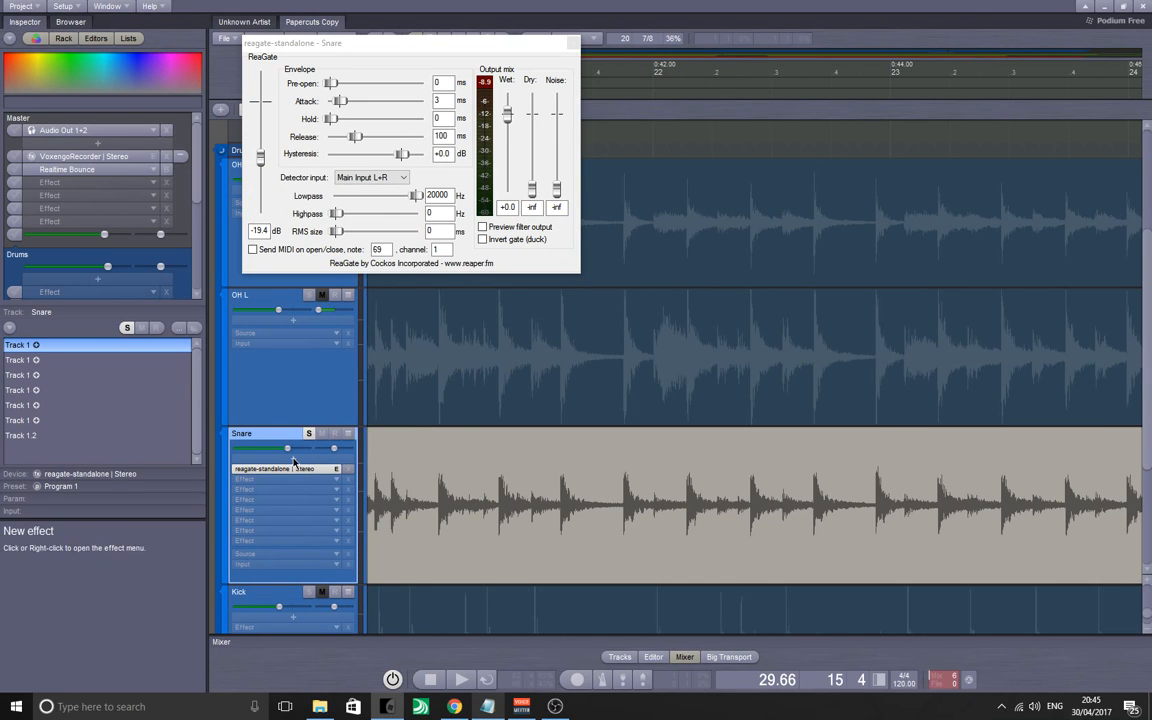
# - Move the ReaGate window clear of the overhead tracks' solo and mute controls
pyautogui.click(293, 459)
pyautogui.click(293, 459)
pyautogui.moveTo(300, 456)
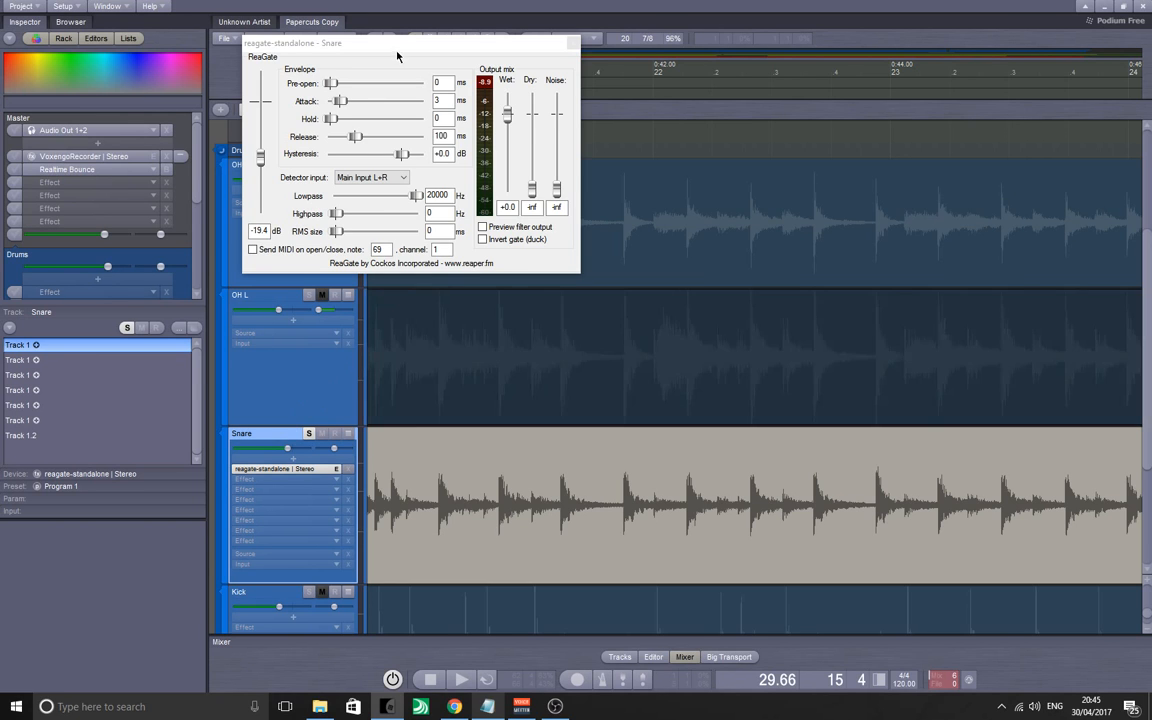
pyautogui.moveTo(380, 42); pyautogui.dragTo(491, 40)
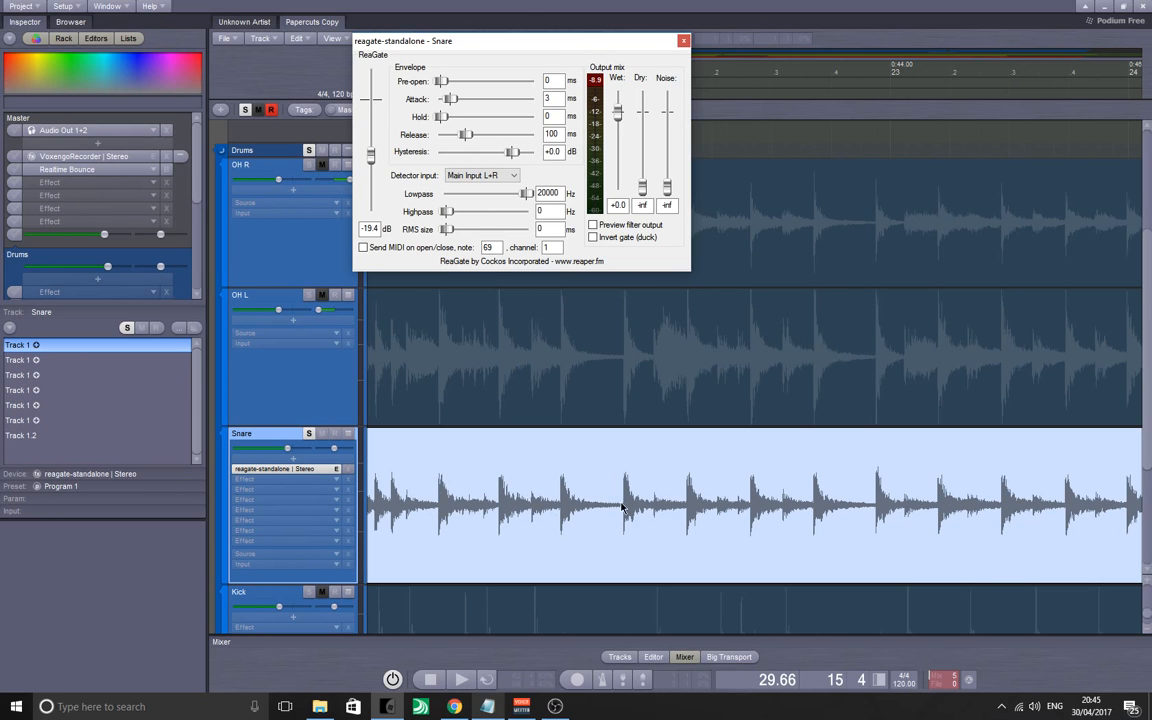
# - Solo OH R and OH L along with the Snare, play them back, and toggle the Snare's mute to compare the mix with and without it
pyautogui.click(240, 436)
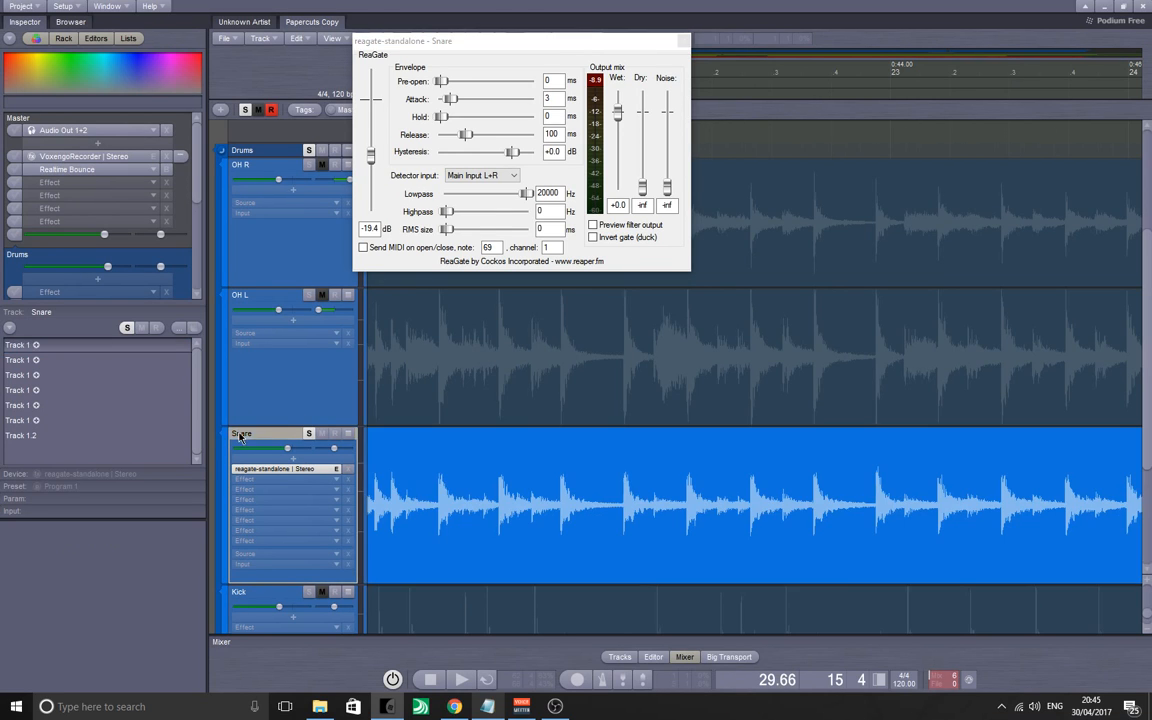
pyautogui.click(261, 297)
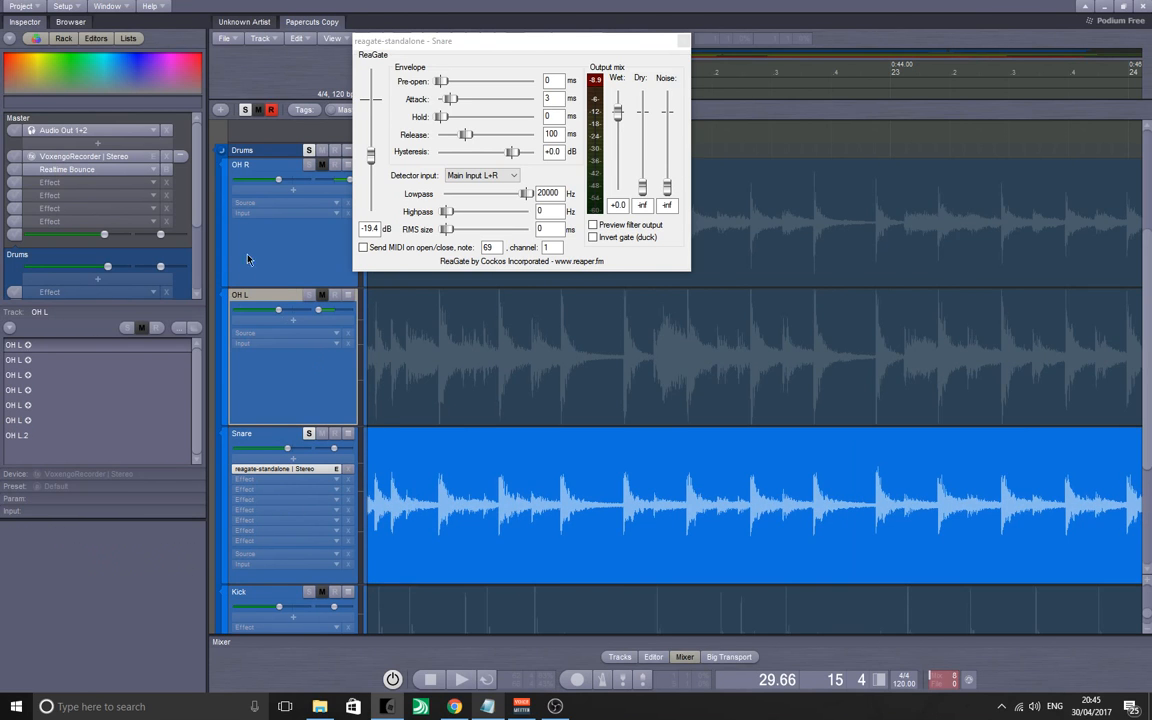
pyautogui.click(308, 166)
pyautogui.click(309, 296)
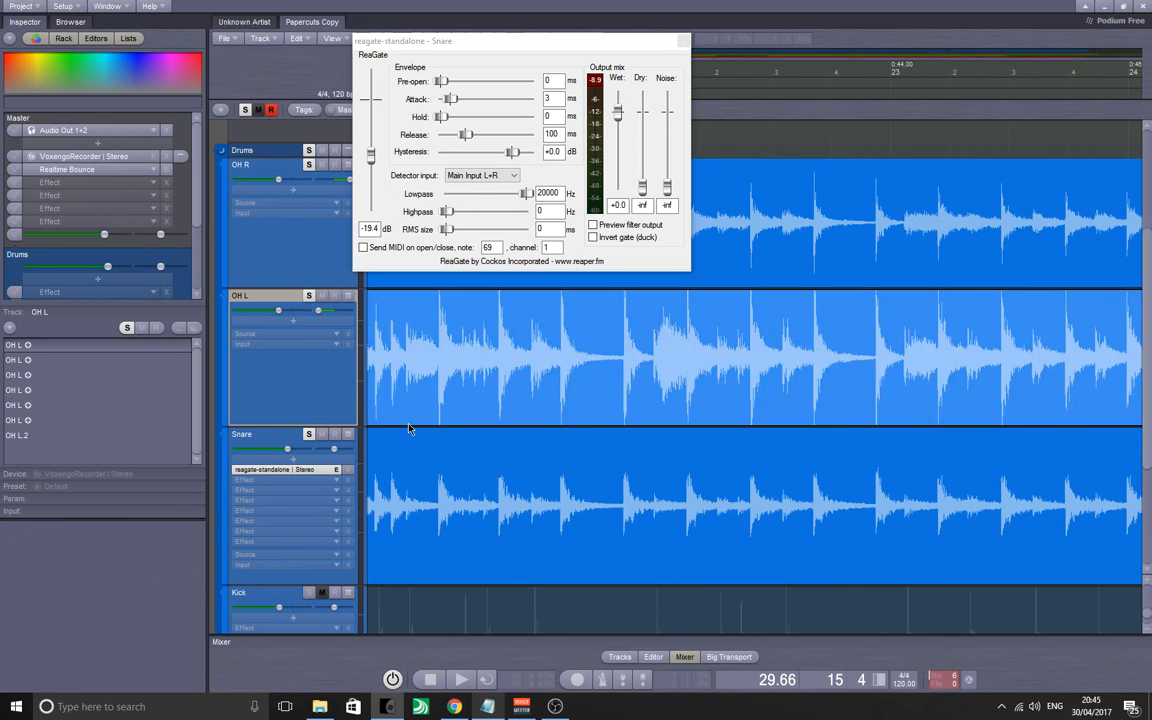
pyautogui.press('space')
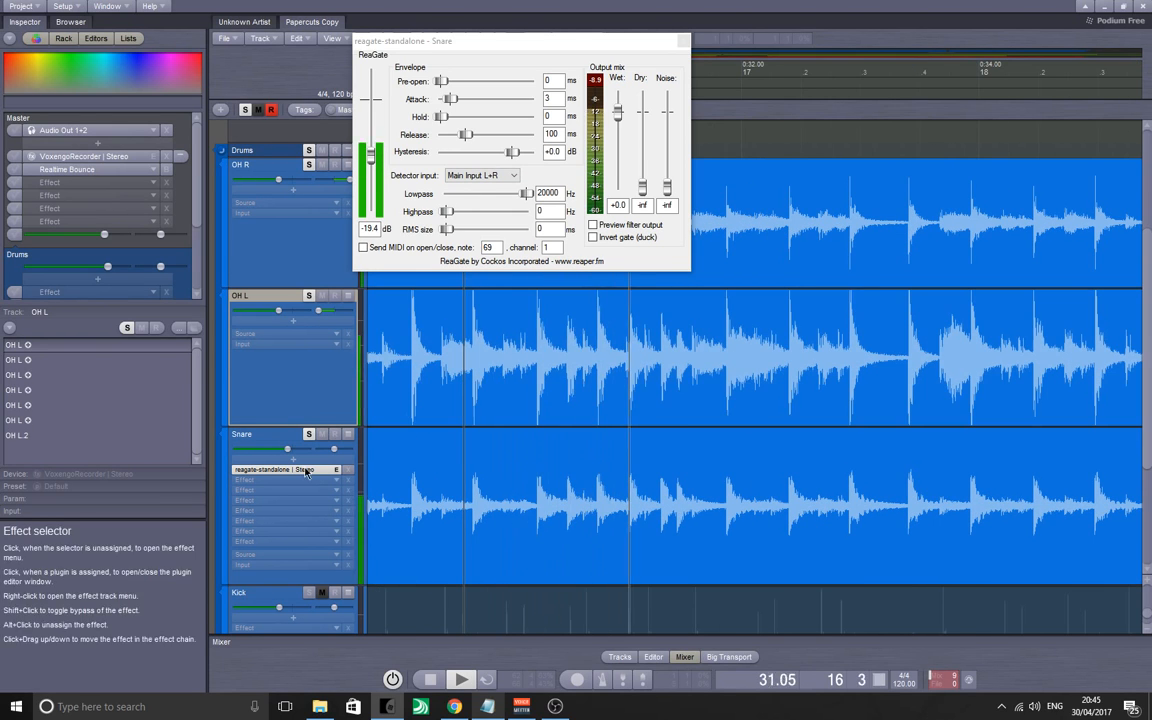
pyautogui.click(320, 436)
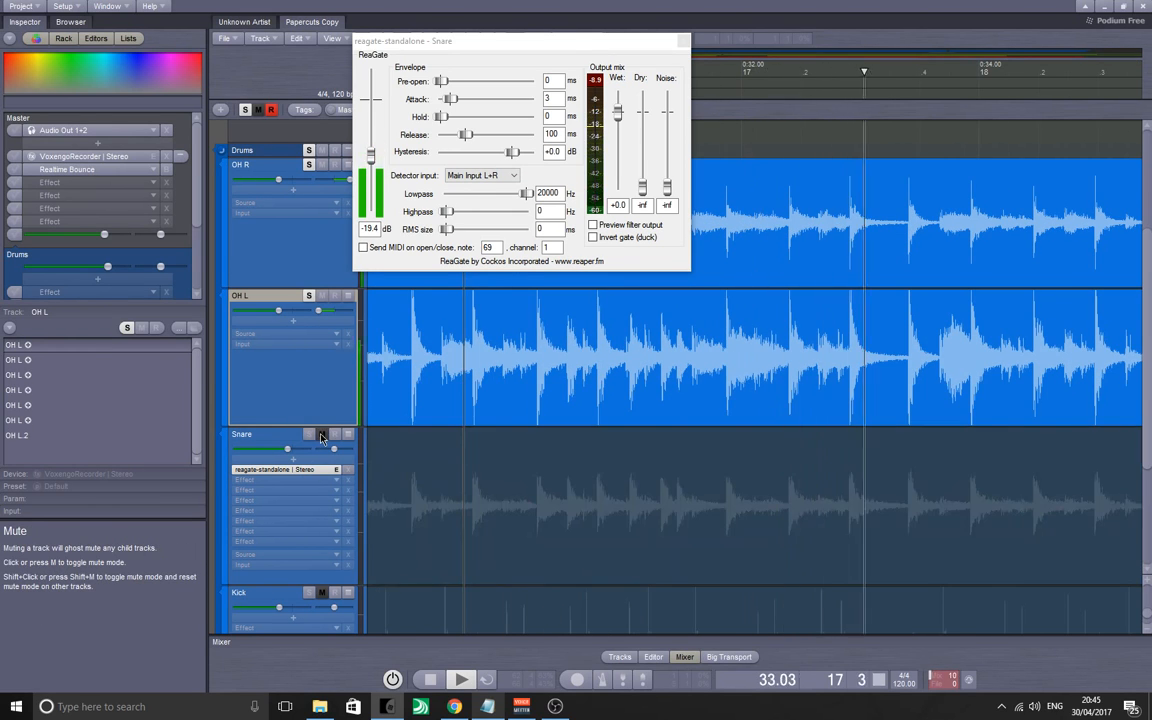
pyautogui.click(321, 435)
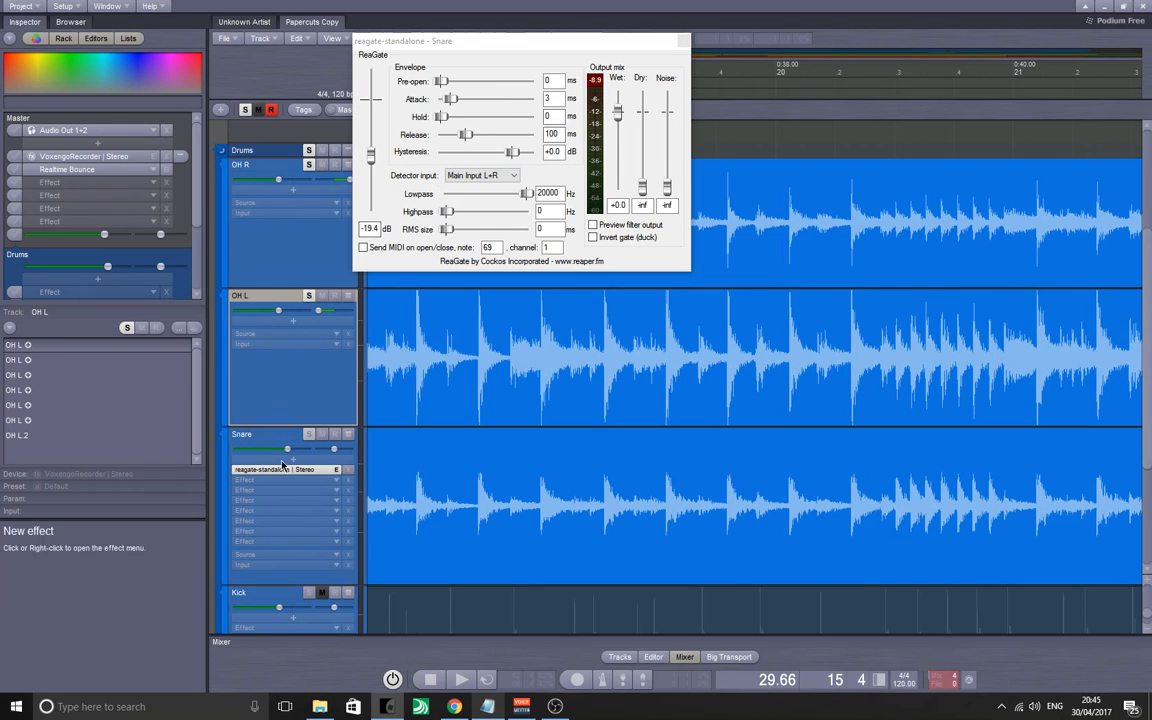
# - Insert the Zynewave effect zPEQ | Stereo before ReaGate on the Snare track and enlarge the track's height
pyautogui.click(260, 480)
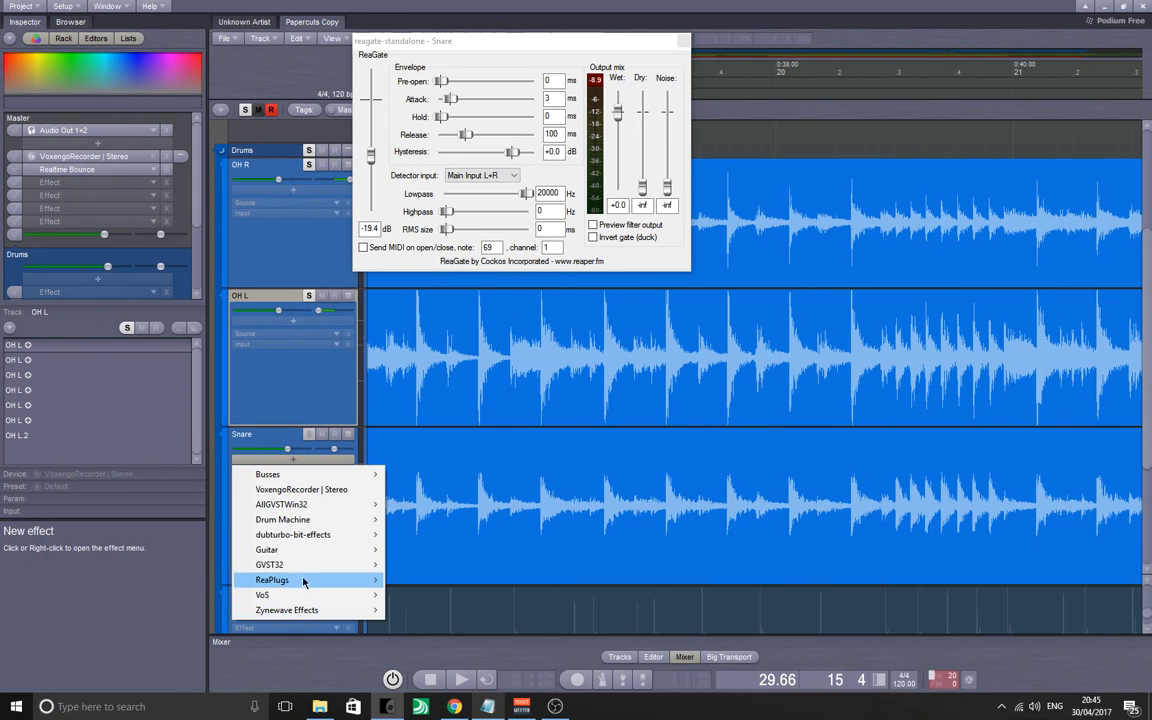
pyautogui.moveTo(309, 572)
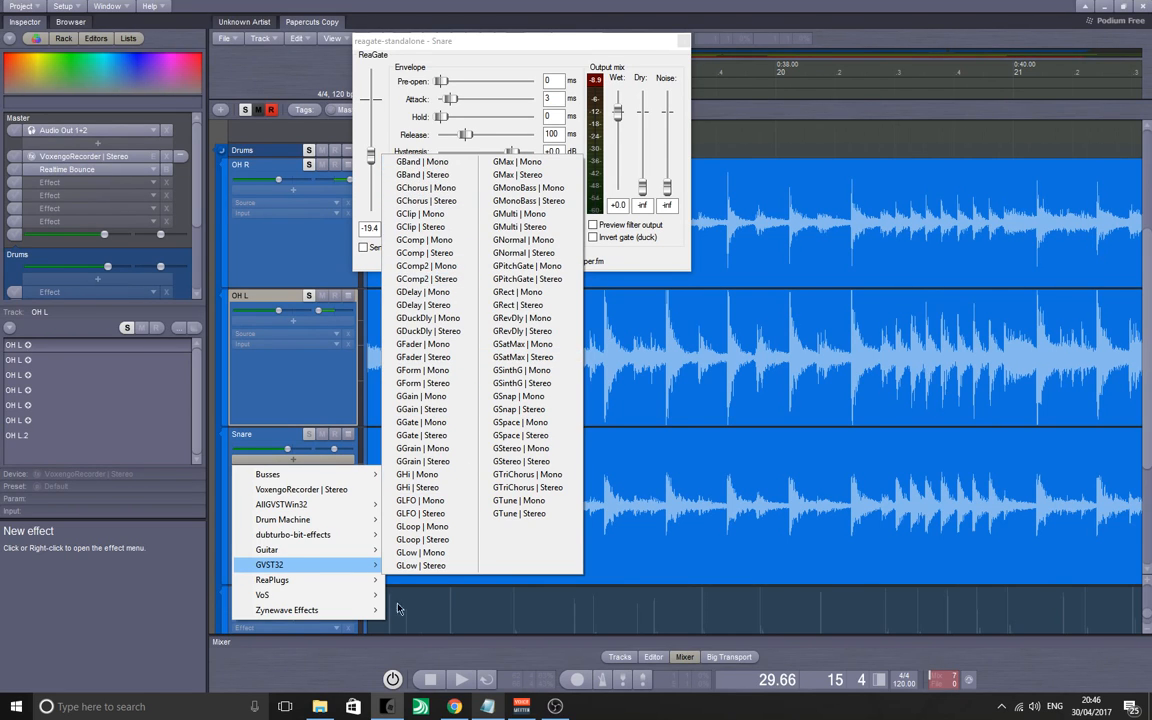
pyautogui.moveTo(281, 621)
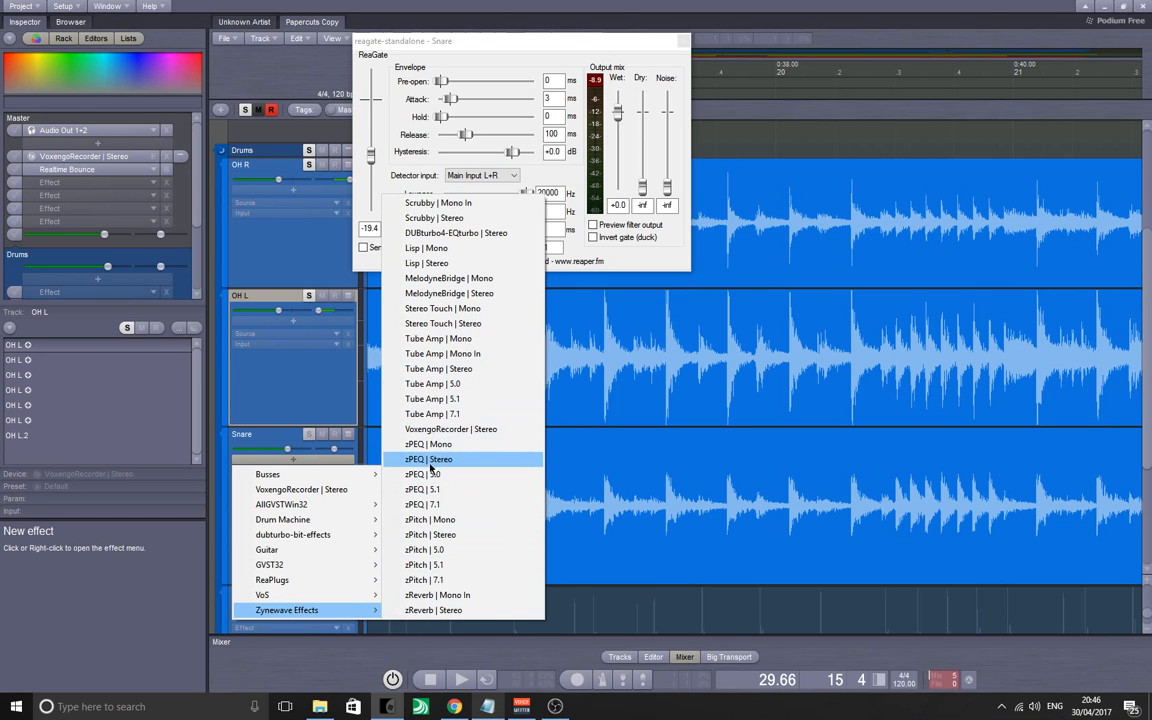
pyautogui.moveTo(432, 461); pyautogui.dragTo(421, 465)
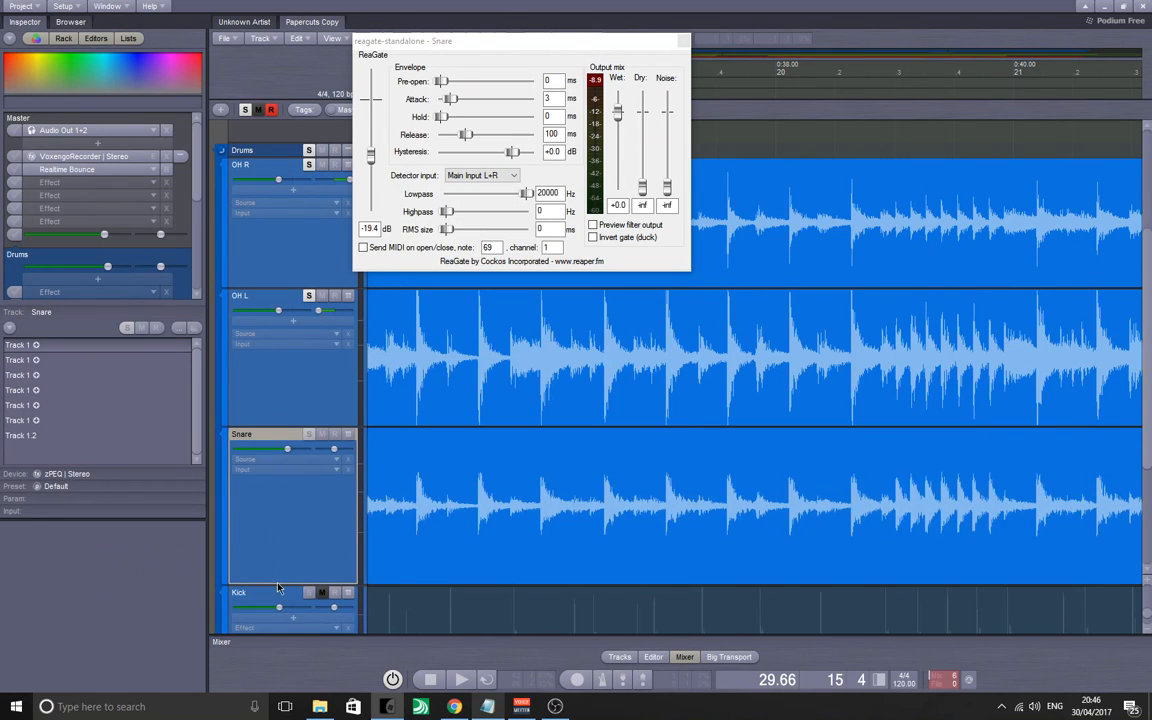
pyautogui.moveTo(279, 593); pyautogui.dragTo(277, 632)
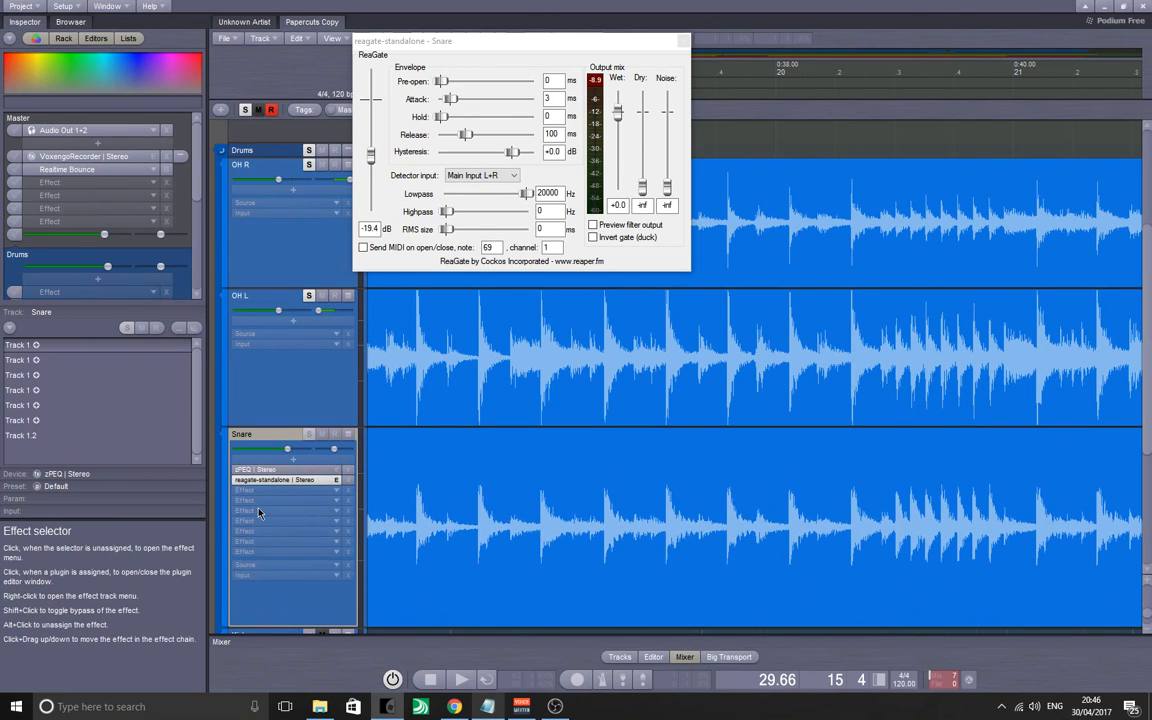
# - Delete all the empty effect slots on the Snare track, keeping only zPEQ and reagate-standalone
pyautogui.rightClick(258, 512)
pyautogui.click(285, 585)
pyautogui.rightClick(261, 503)
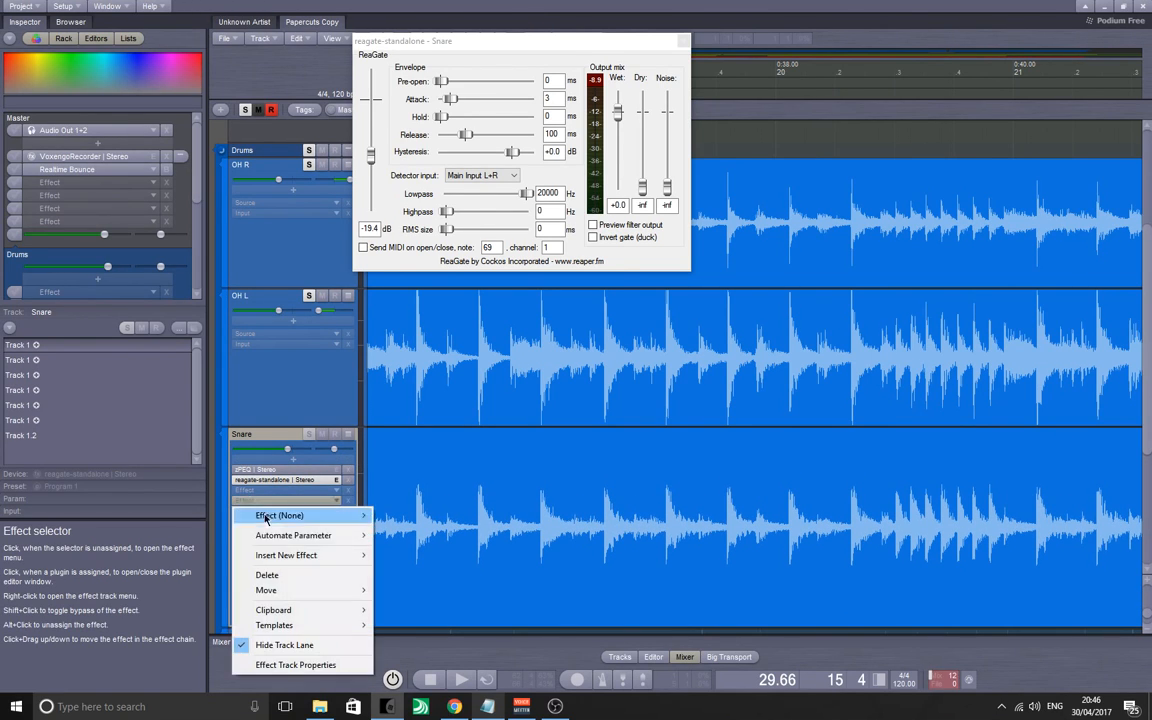
pyautogui.click(270, 576)
pyautogui.rightClick(261, 503)
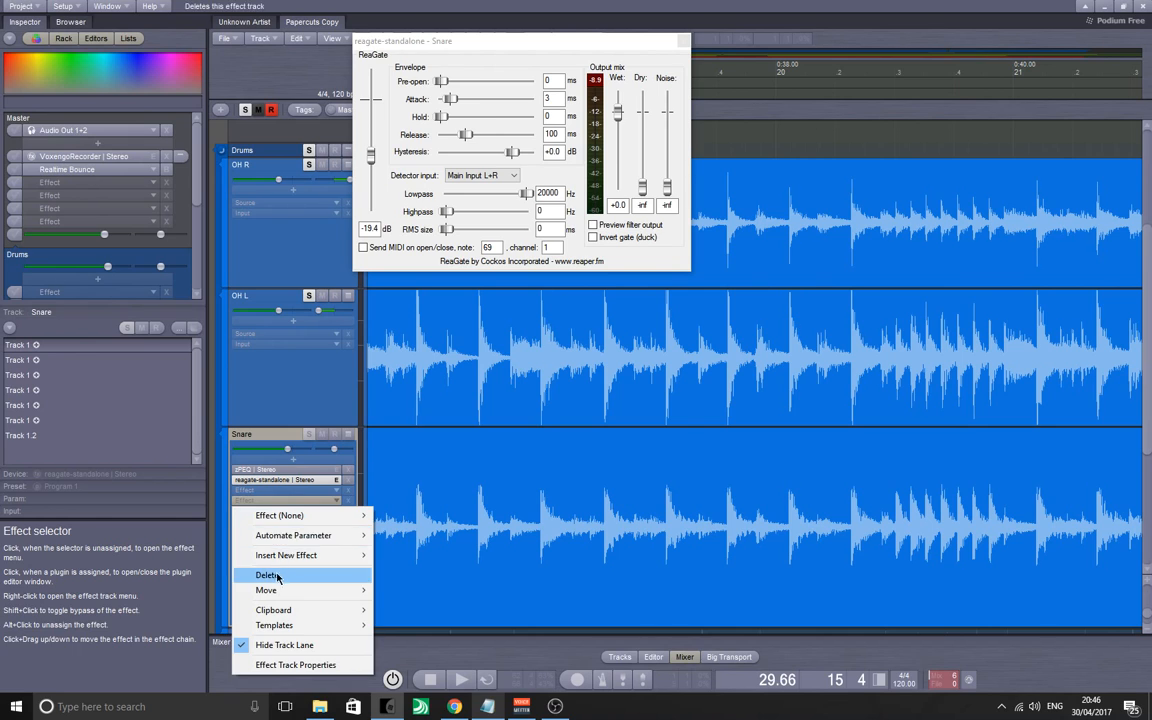
pyautogui.click(277, 576)
pyautogui.rightClick(257, 512)
pyautogui.click(272, 586)
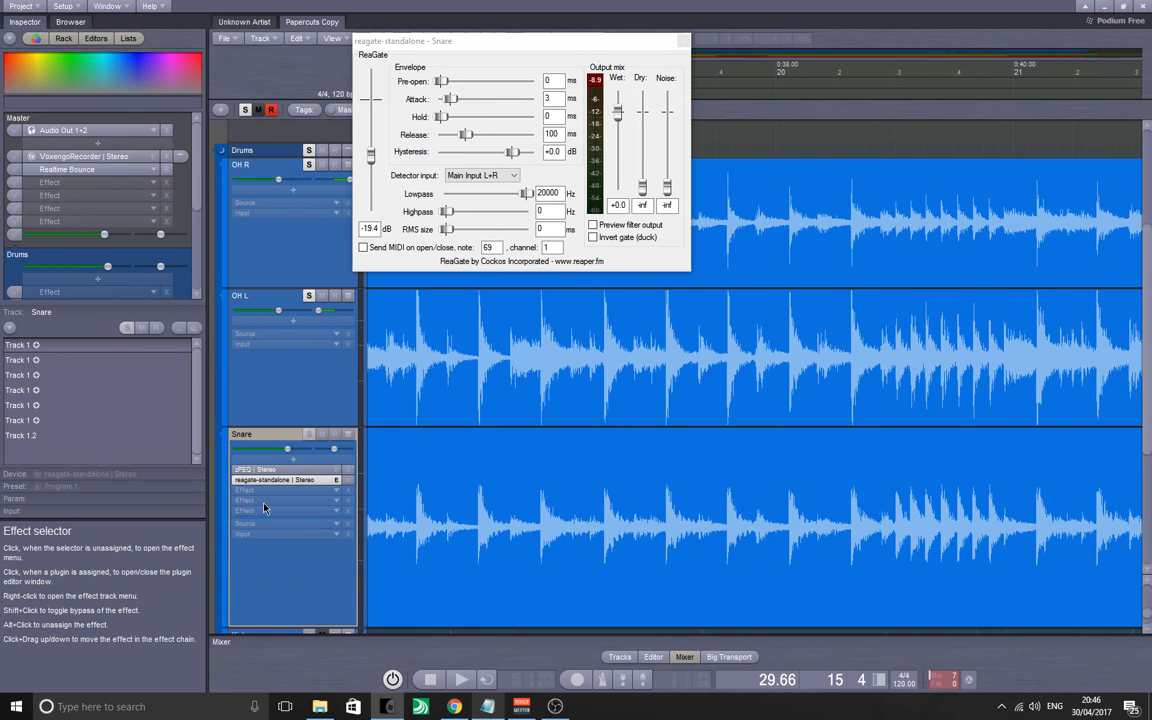
pyautogui.rightClick(264, 509)
pyautogui.click(270, 576)
pyautogui.rightClick(262, 509)
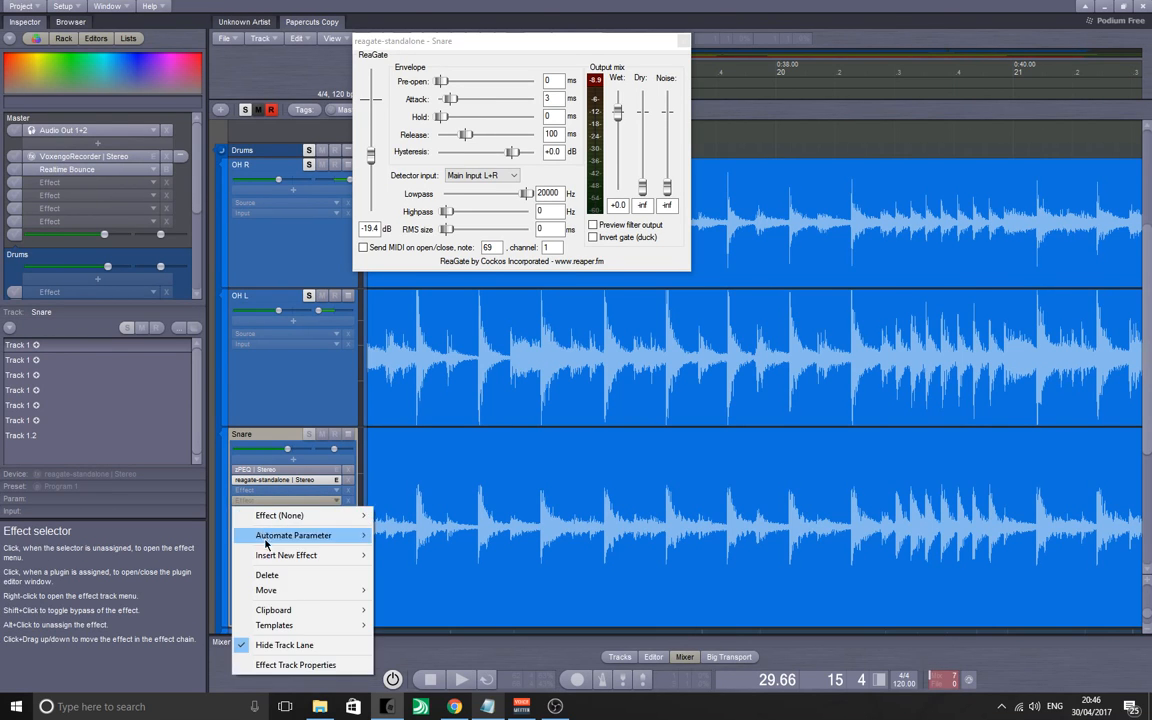
pyautogui.click(268, 575)
pyautogui.rightClick(260, 499)
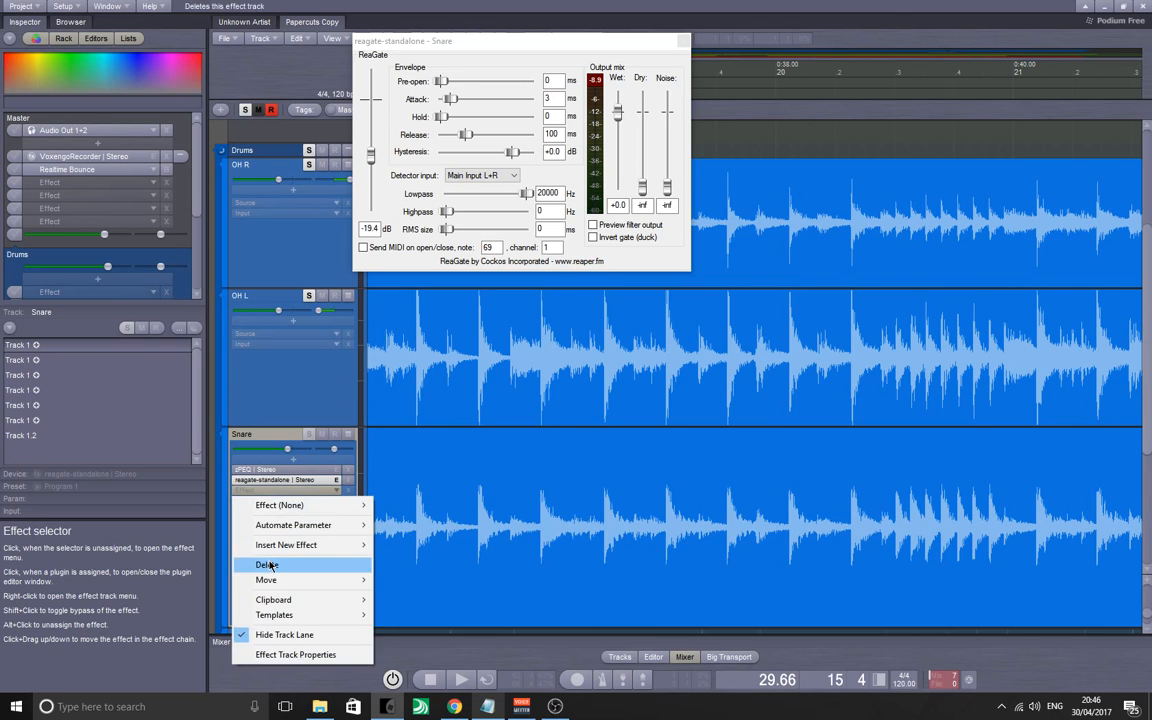
pyautogui.click(269, 565)
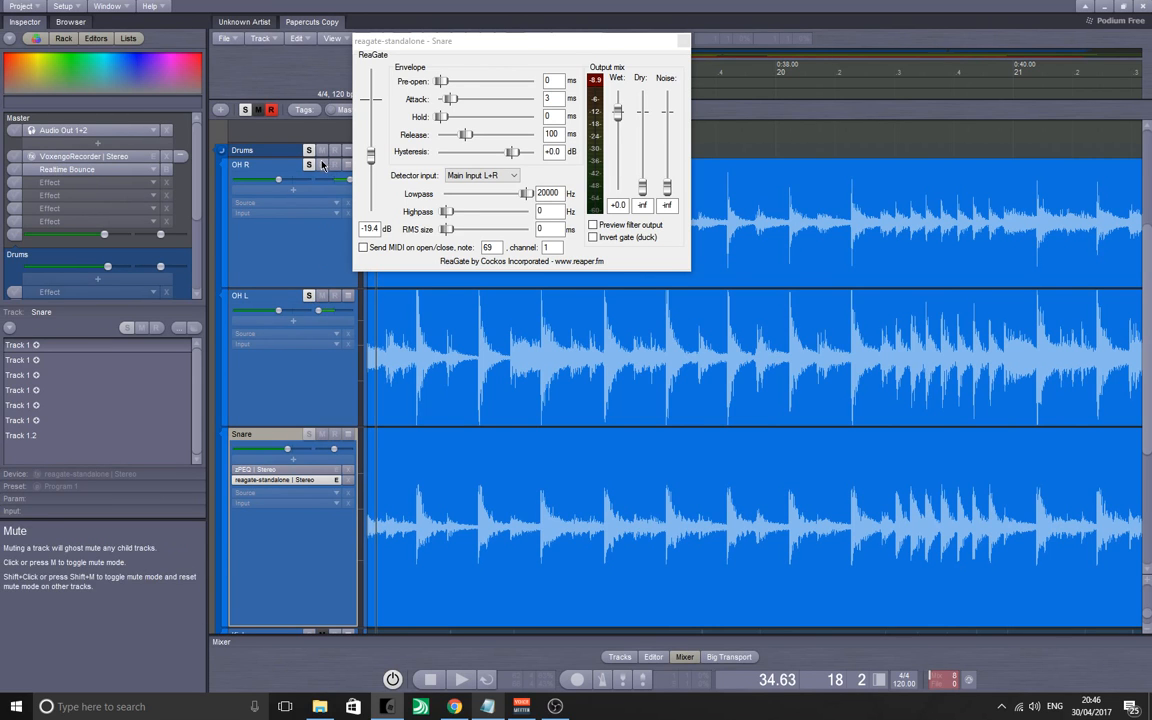
# - Mute OH R and OH L, solo the Snare, and play it back on its own
pyautogui.click(322, 164)
pyautogui.click(322, 295)
pyautogui.click(308, 434)
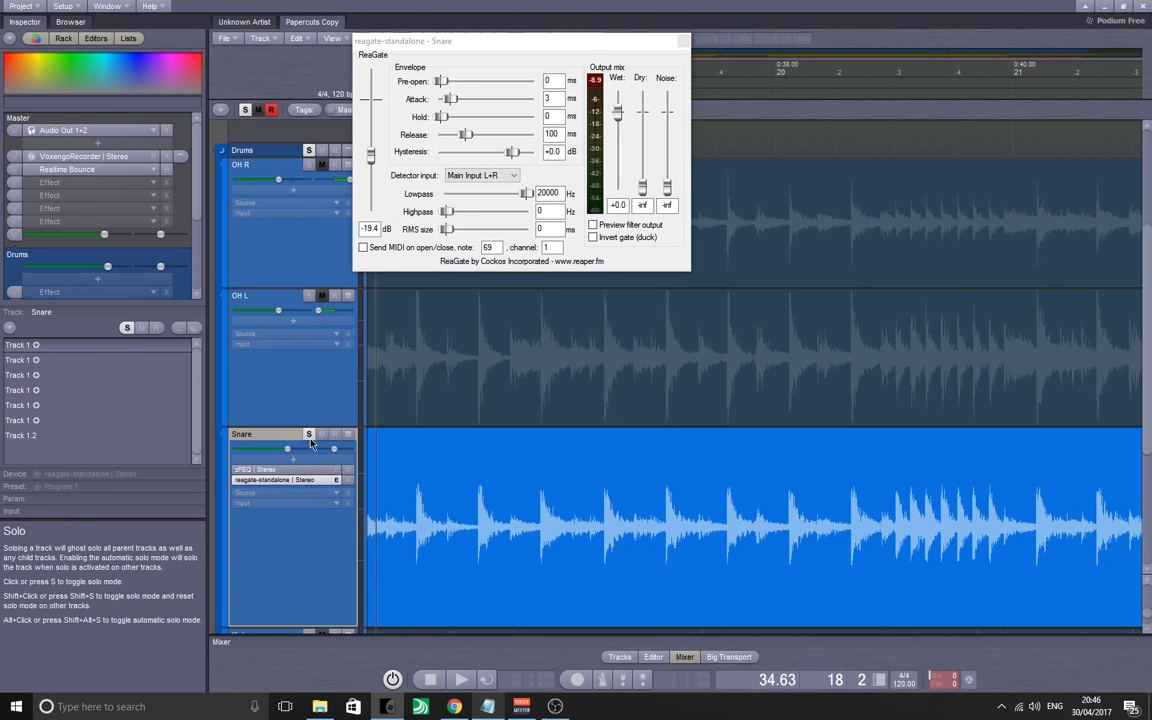
pyautogui.press('space')
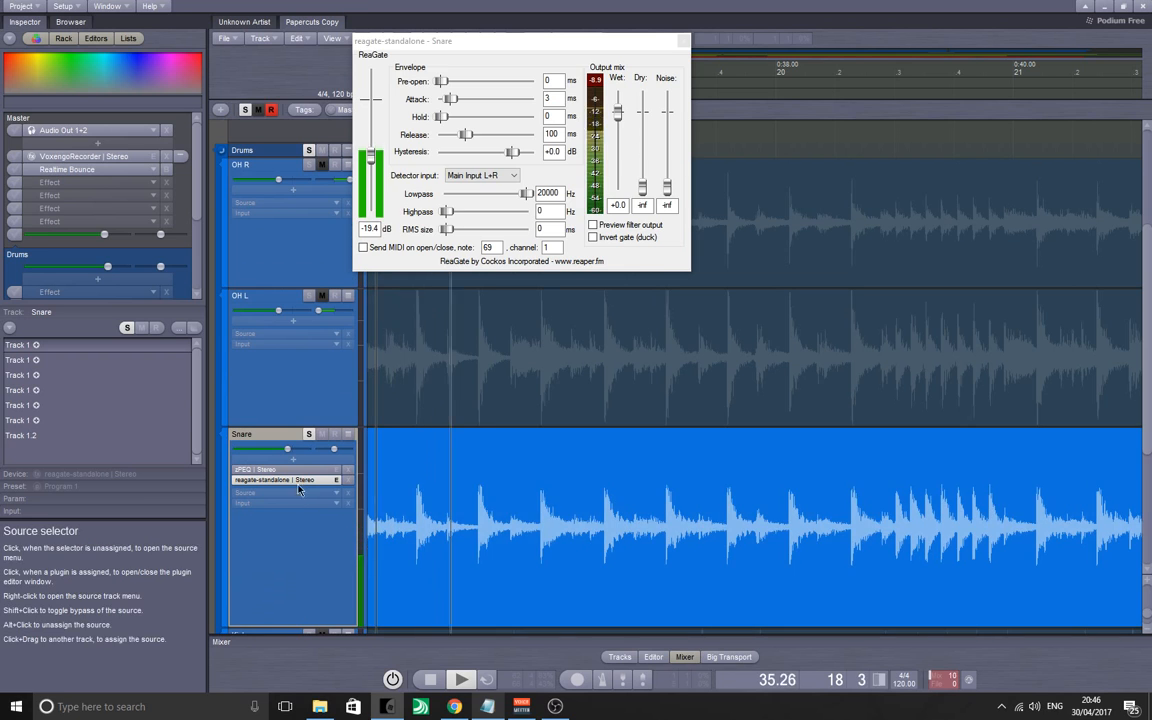
# - Open the Snare's zPEQ editor, move it off the tracks, and close the ReaGate window
pyautogui.click(336, 469)
pyautogui.click(469, 428)
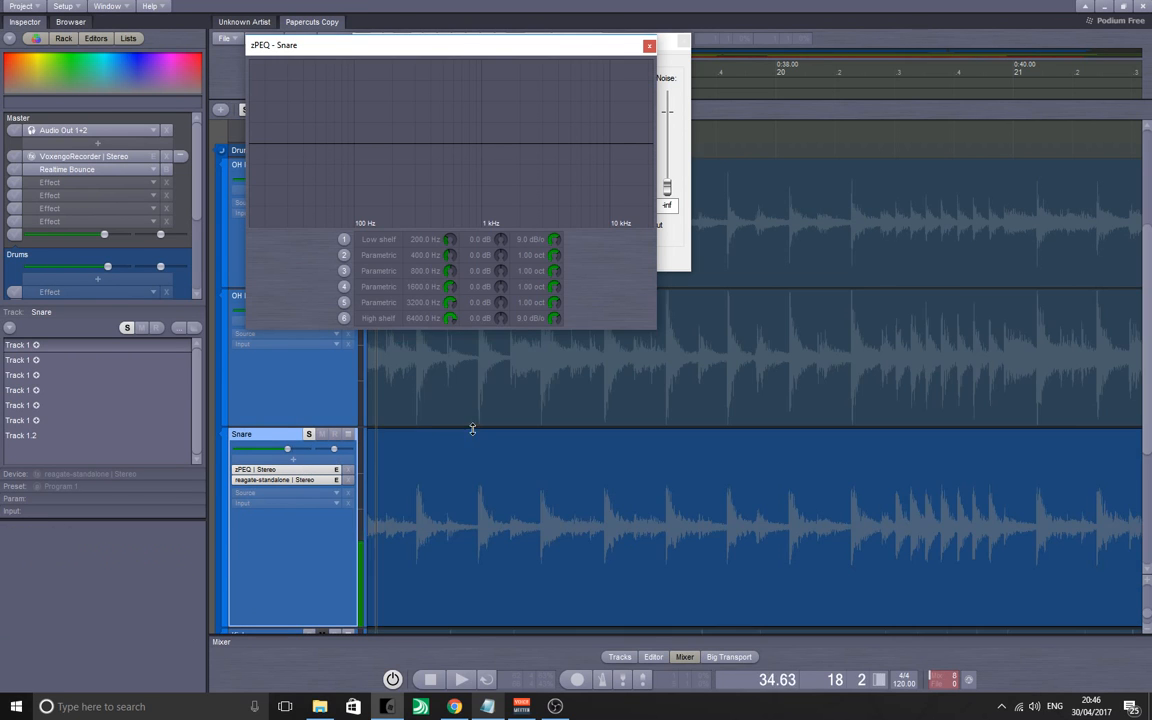
pyautogui.click(415, 449)
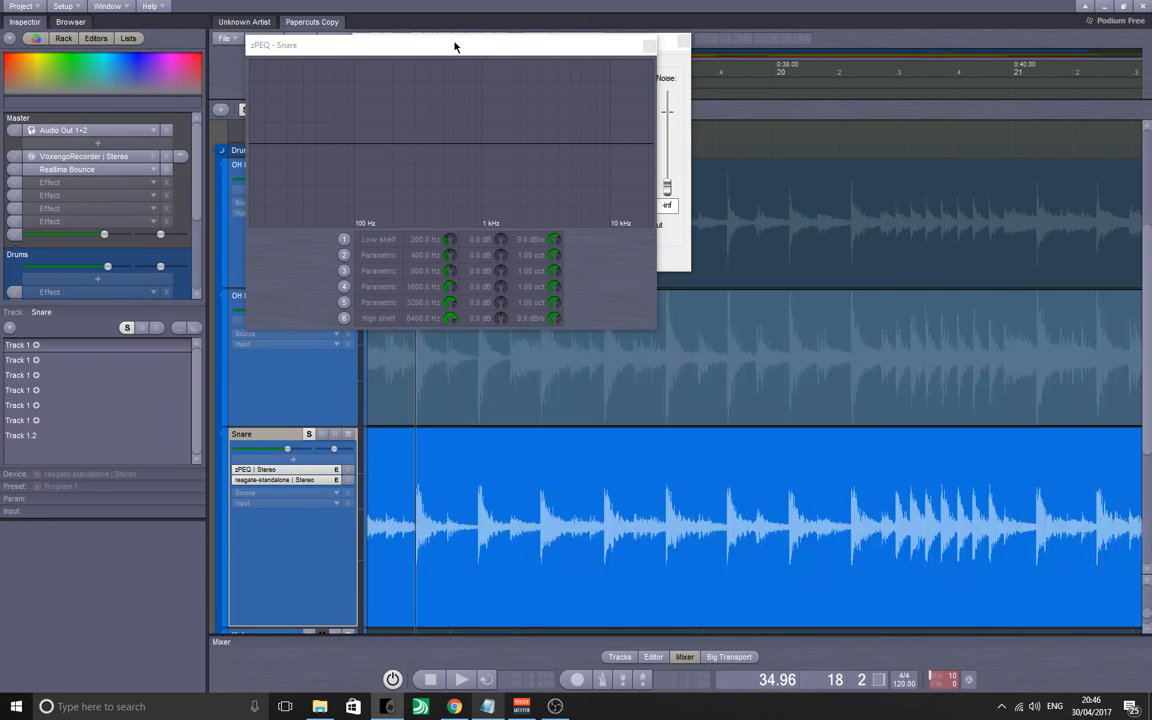
pyautogui.moveTo(455, 44); pyautogui.dragTo(154, 172)
pyautogui.click(683, 41)
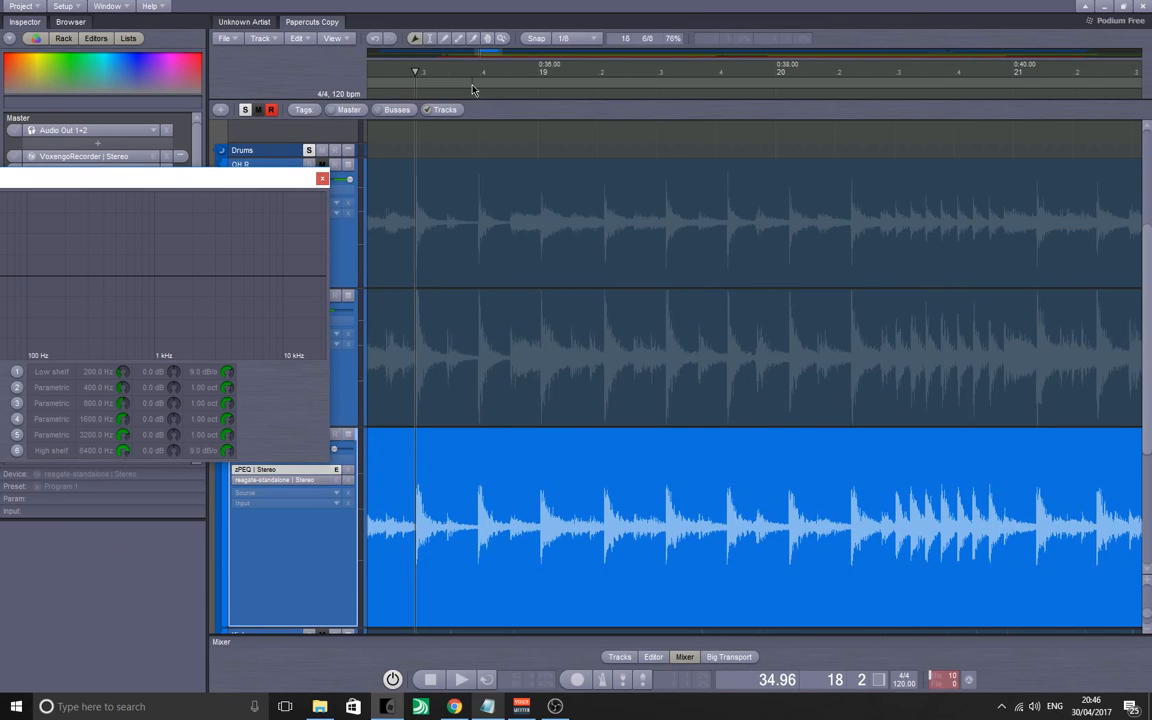
# - Enable looping and set the loop range over the snare hits from about 35 to 37.5 seconds
pyautogui.click(421, 70)
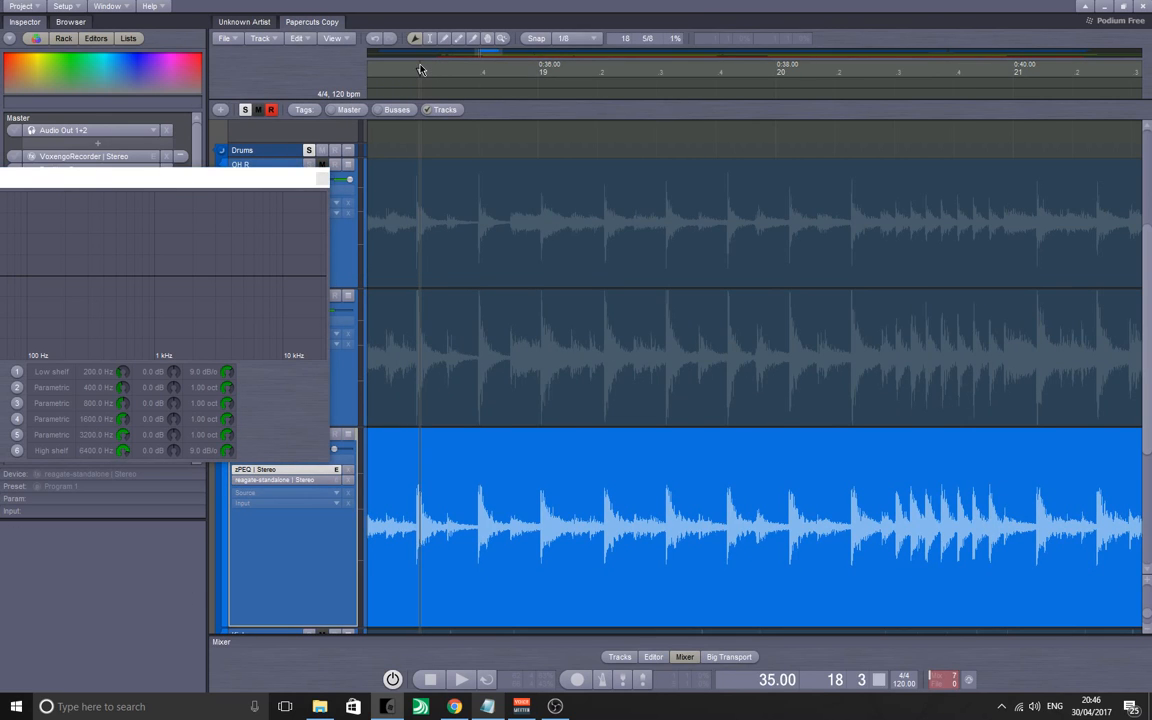
pyautogui.press('l')
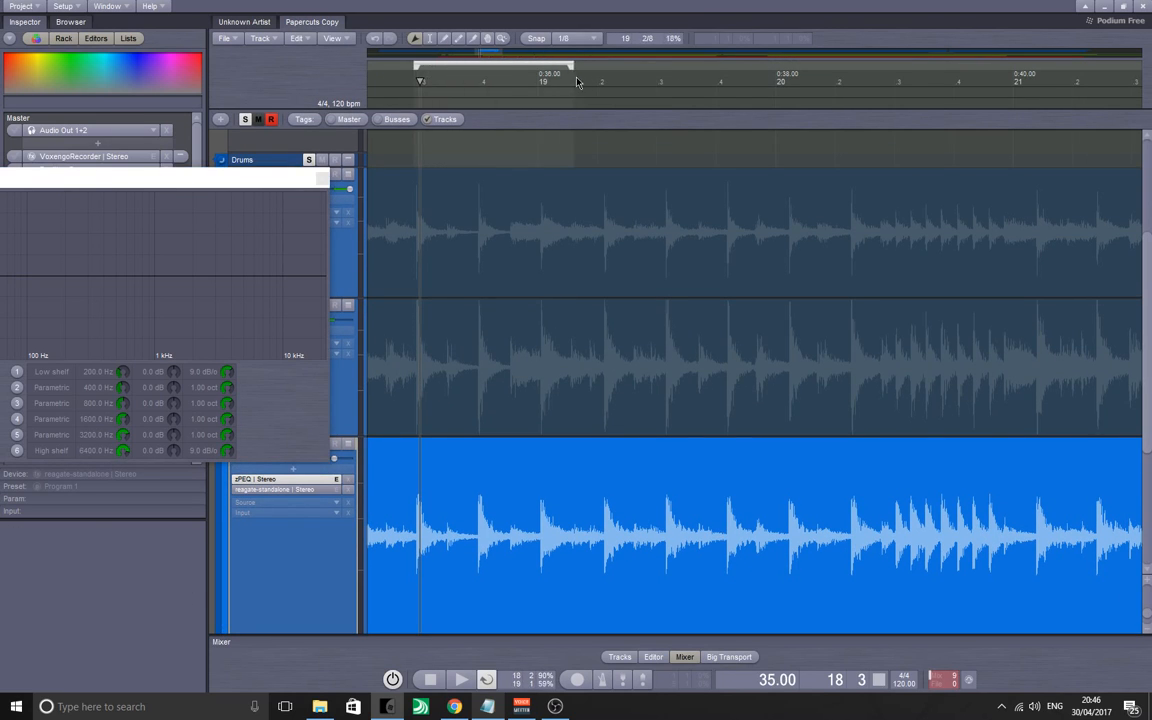
pyautogui.moveTo(733, 96); pyautogui.dragTo(685, 110)
pyautogui.click(679, 191)
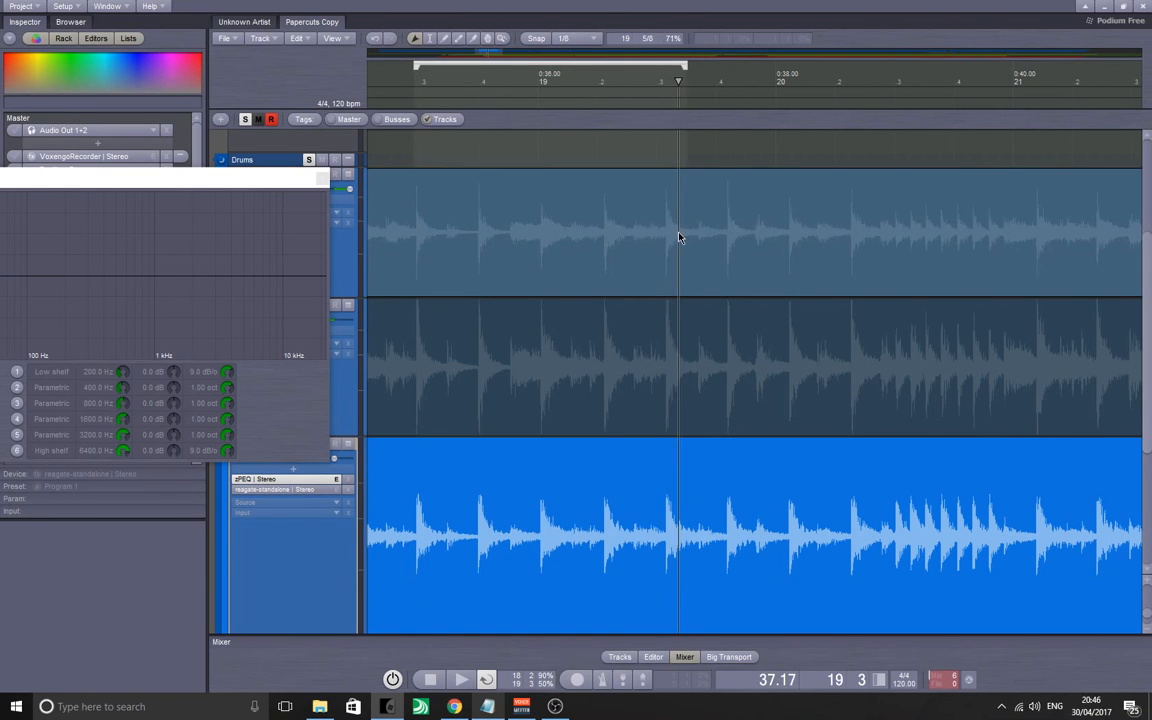
pyautogui.moveTo(727, 249); pyautogui.dragTo(726, 249)
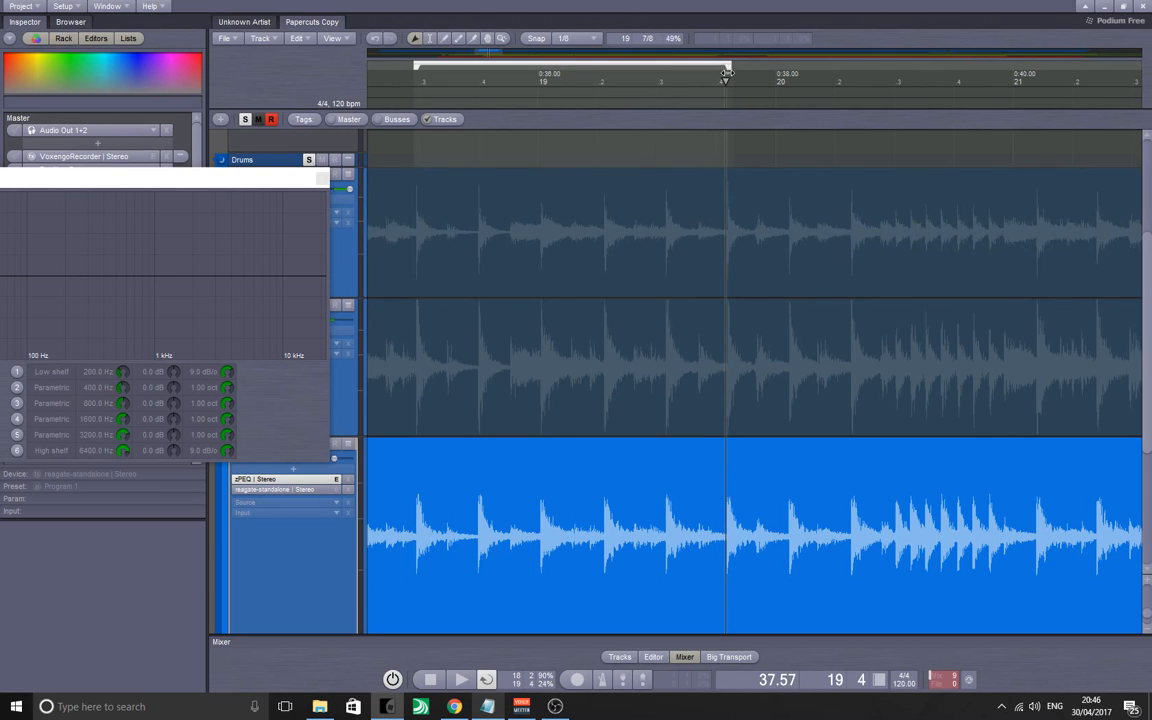
pyautogui.moveTo(718, 78); pyautogui.dragTo(716, 80)
# - Play the Snare inside the loop range, starting from about 35.18 seconds
pyautogui.press('Home')
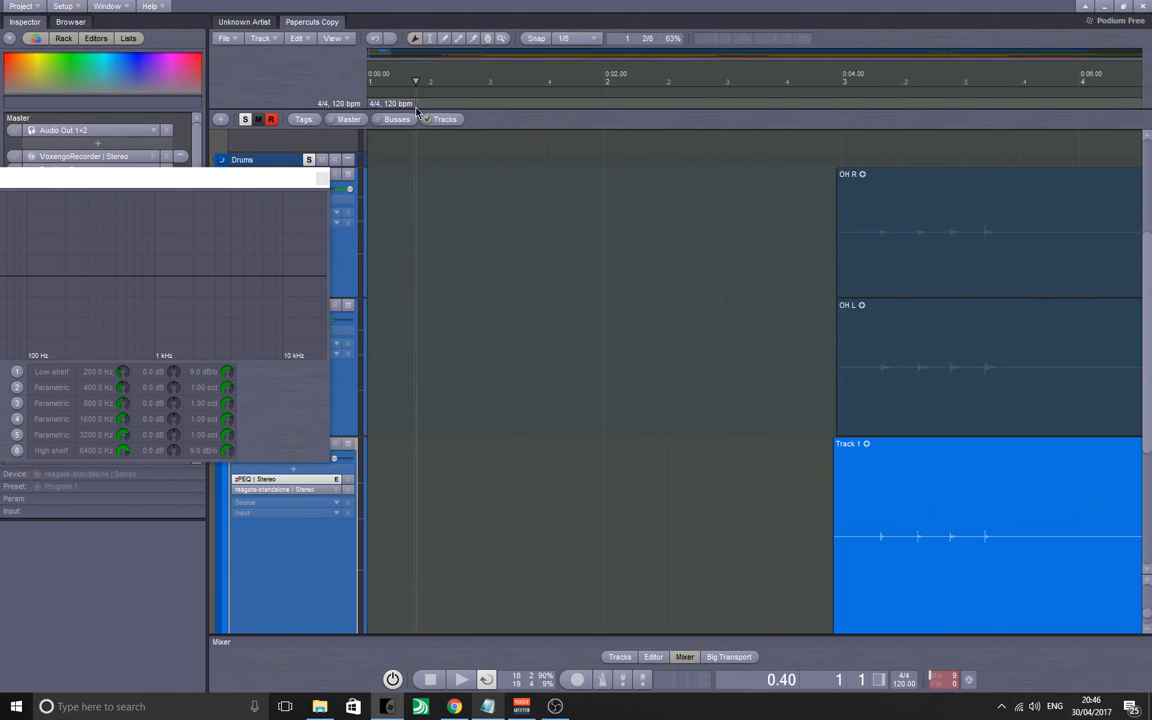
pyautogui.press('space')
pyautogui.scroll(-4, 577, 288)
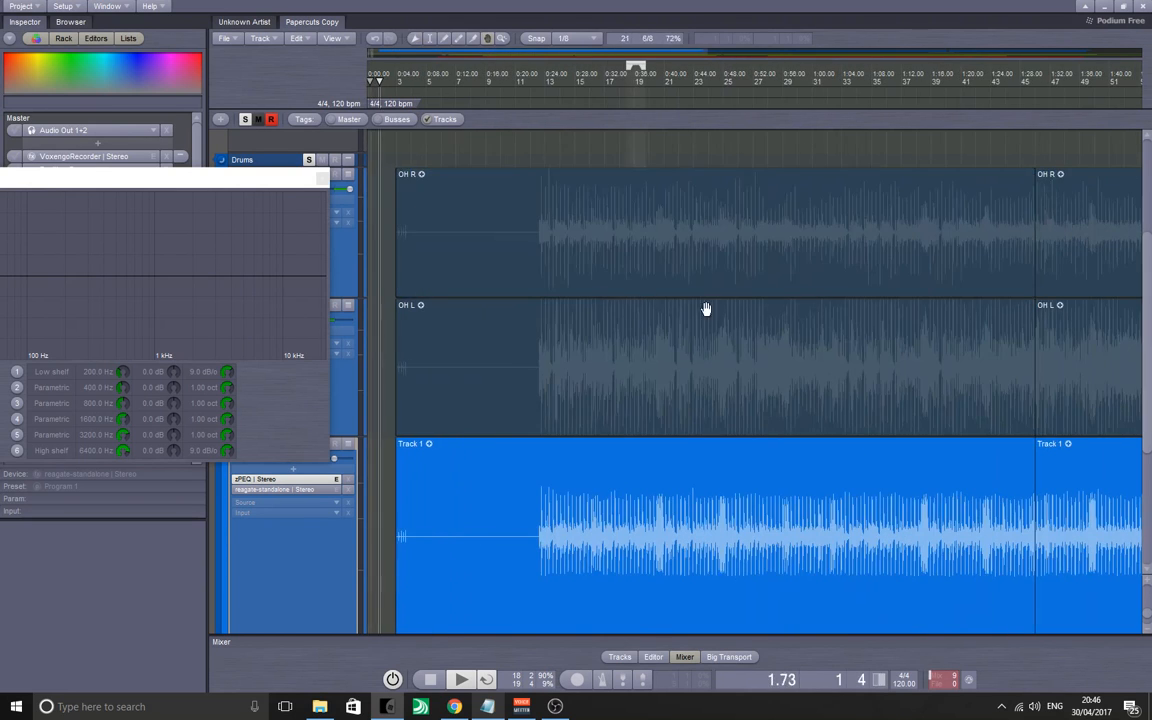
pyautogui.click(627, 247)
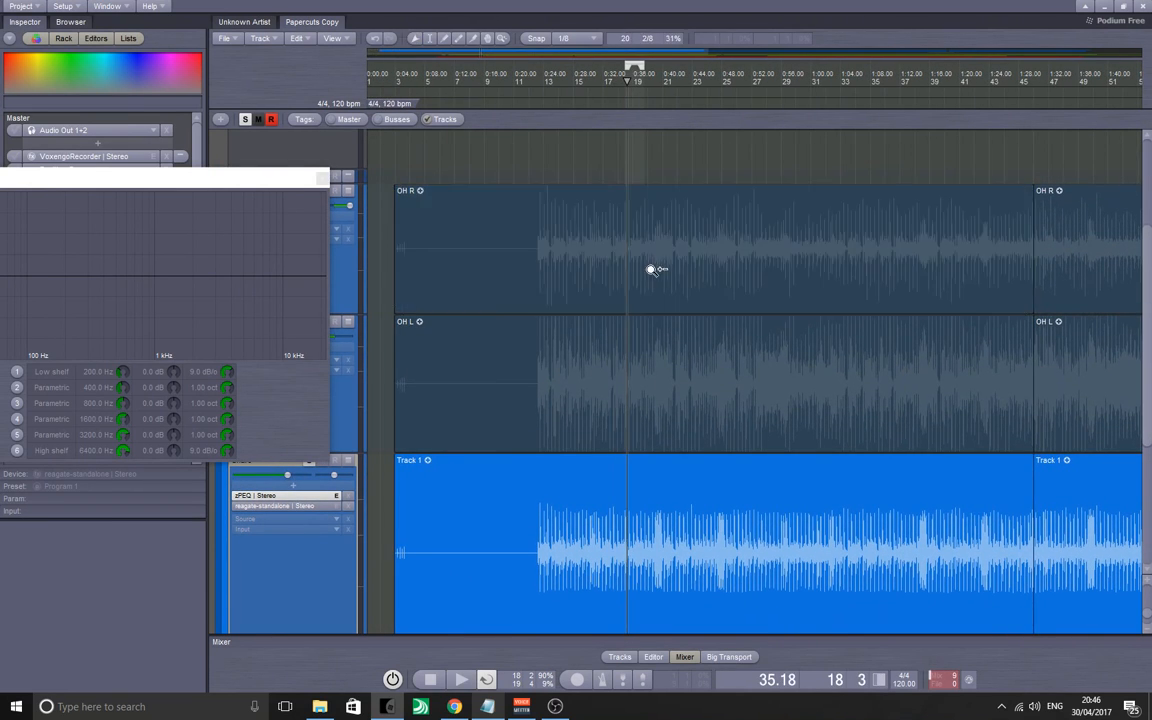
pyautogui.scroll(4, 655, 269)
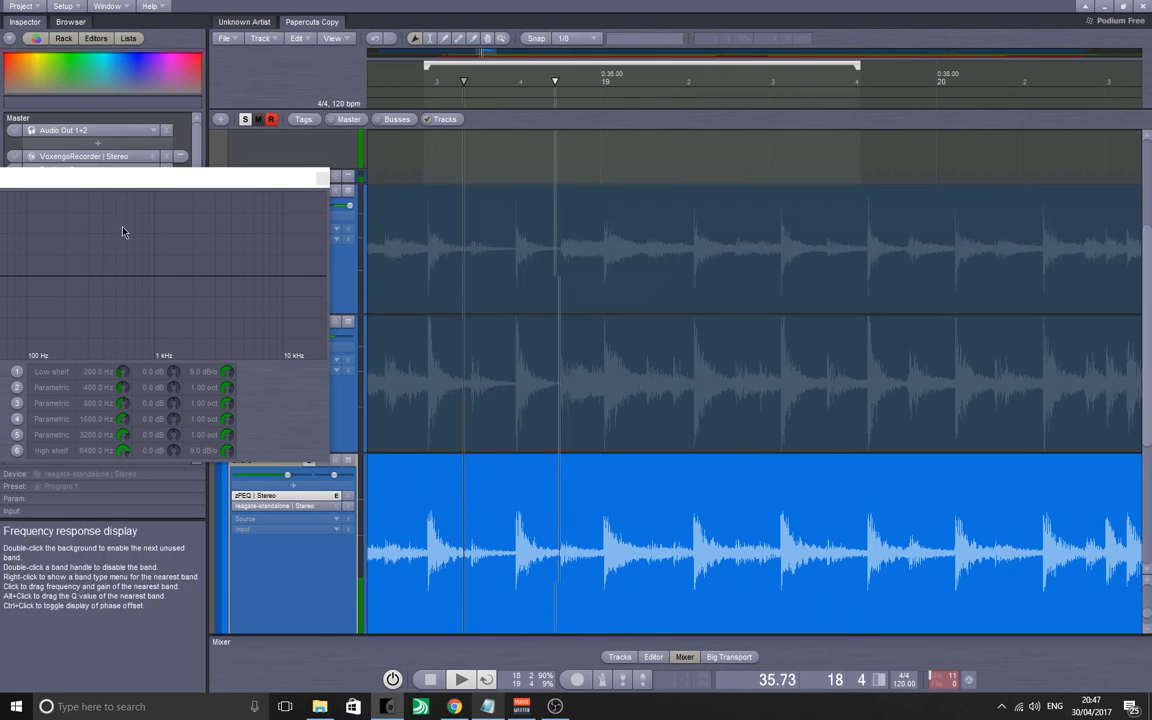
# - Enable zPEQ band 4 on the Snare and boost it to 18.0 dB at 919.9 Hz with a 0.063 oct bandwidth
pyautogui.moveTo(190, 184); pyautogui.dragTo(553, 183)
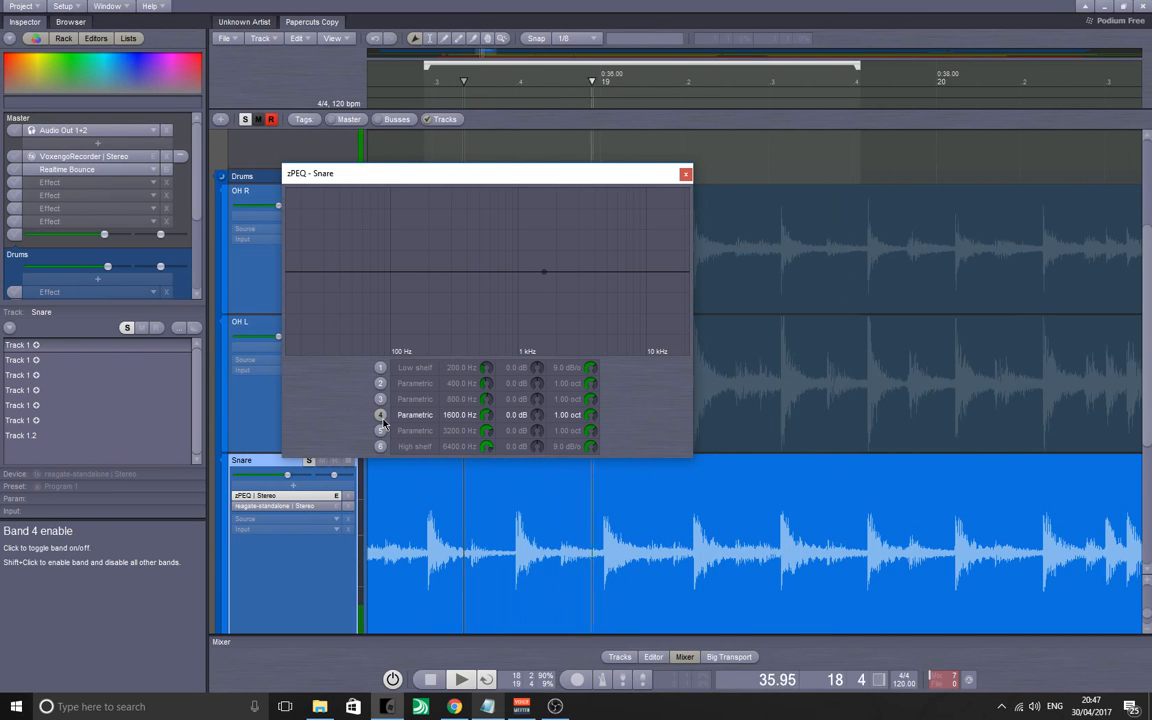
pyautogui.moveTo(542, 284); pyautogui.dragTo(522, 175)
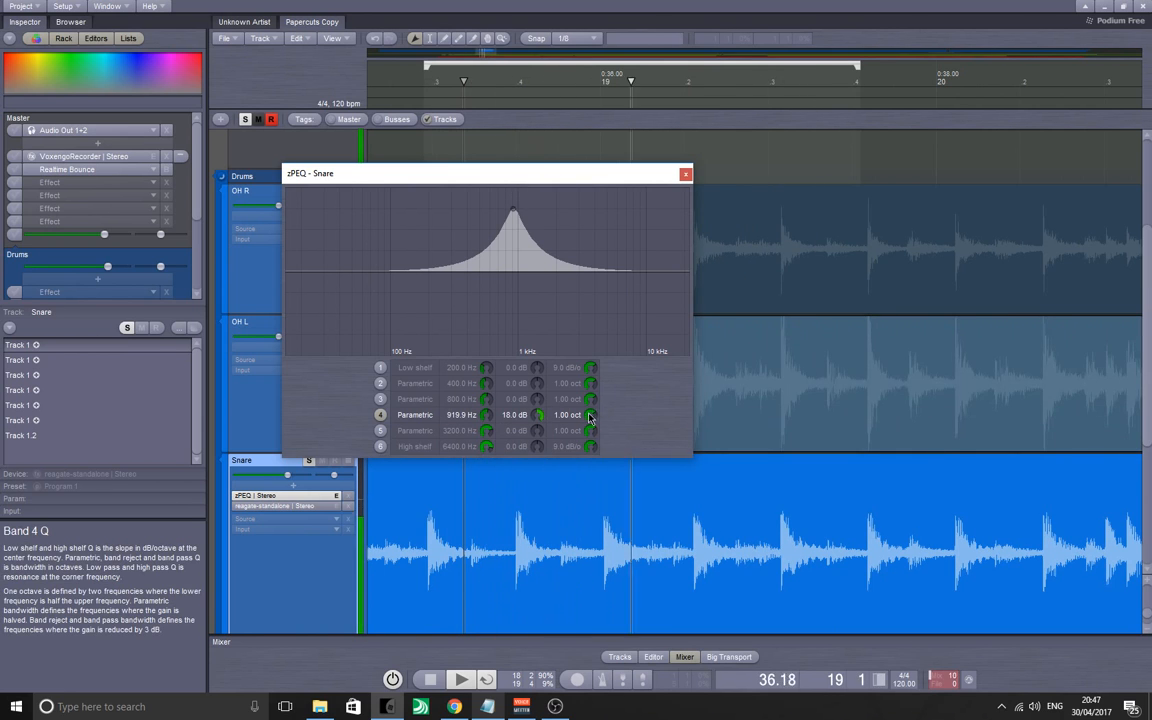
pyautogui.moveTo(590, 416); pyautogui.dragTo(575, 516)
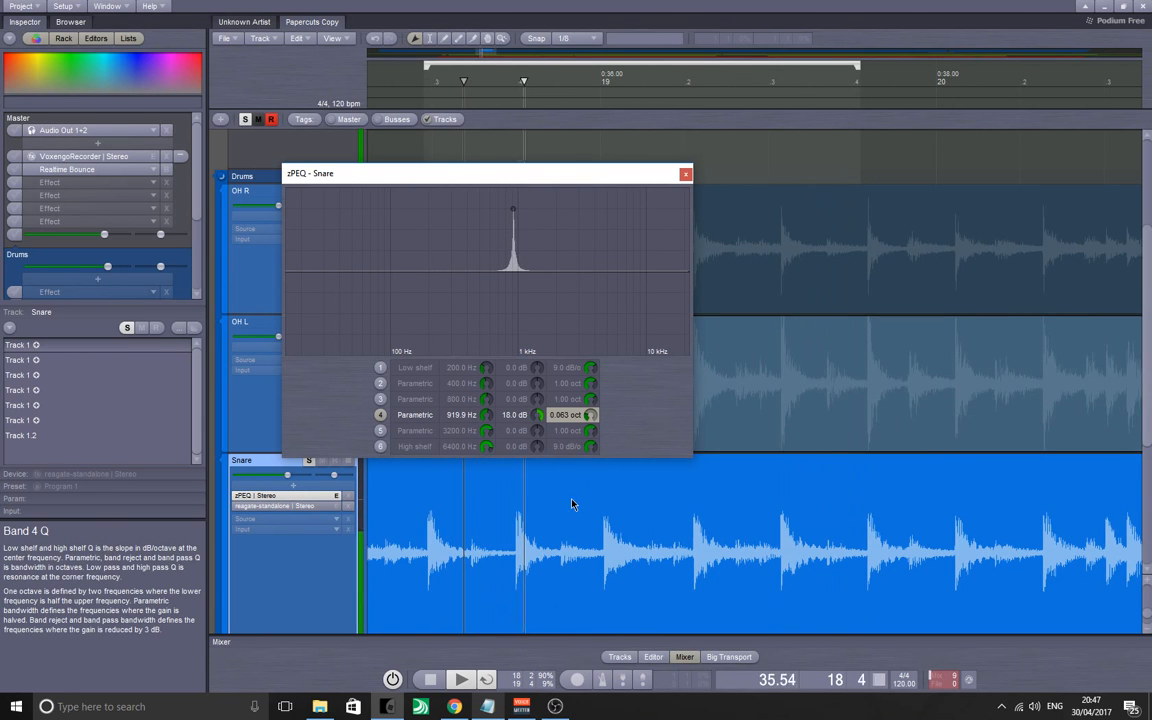
# - Turn the Snare's zPEQ band 4 into a -3.6 dB cut at 823.1 Hz with a 0.23 oct bandwidth while auditioning the loop
pyautogui.moveTo(514, 218); pyautogui.dragTo(506, 210)
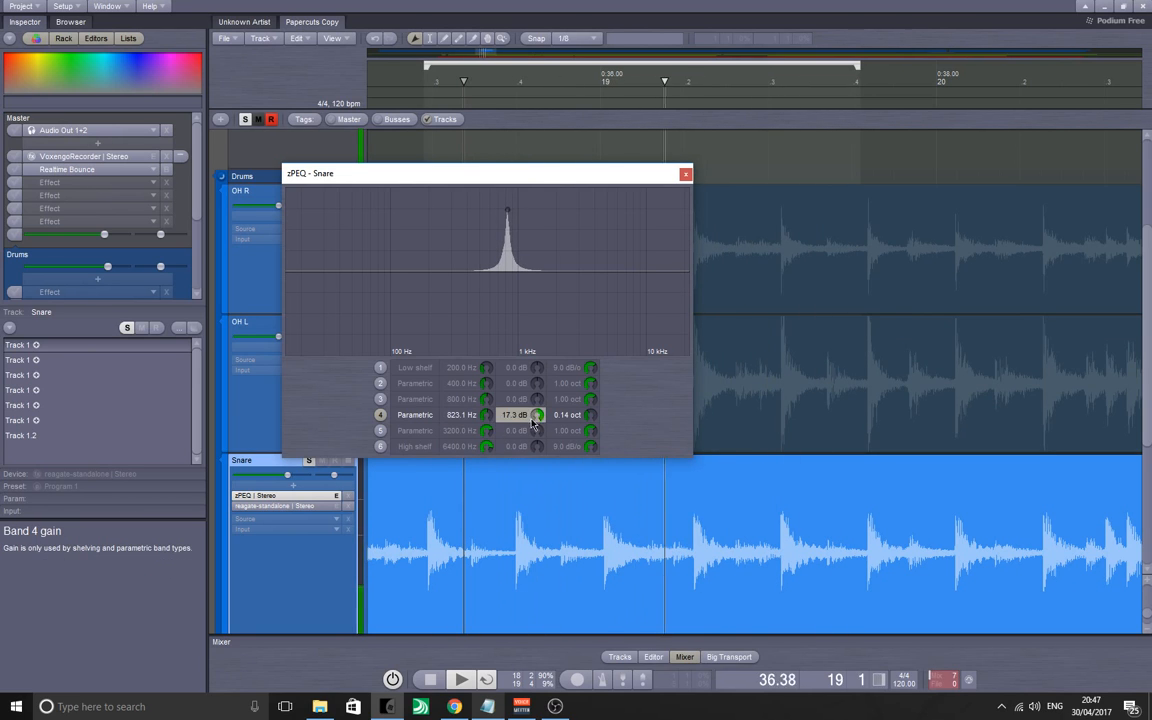
pyautogui.moveTo(535, 422); pyautogui.dragTo(530, 640)
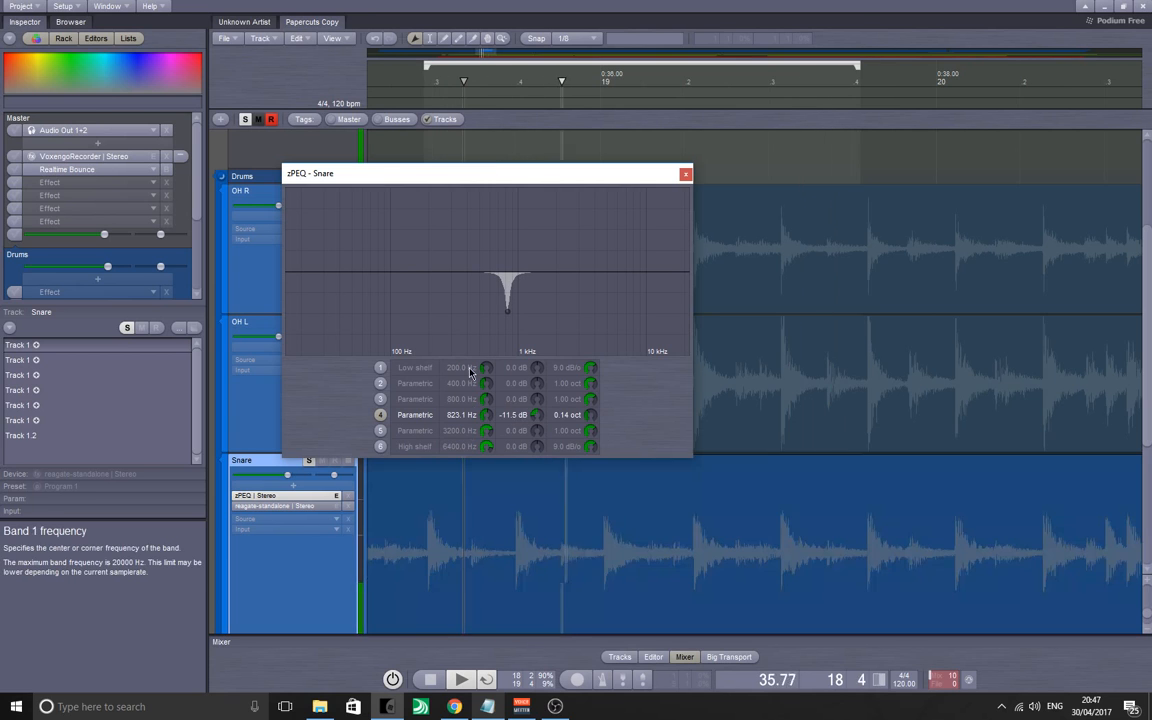
pyautogui.click(488, 506)
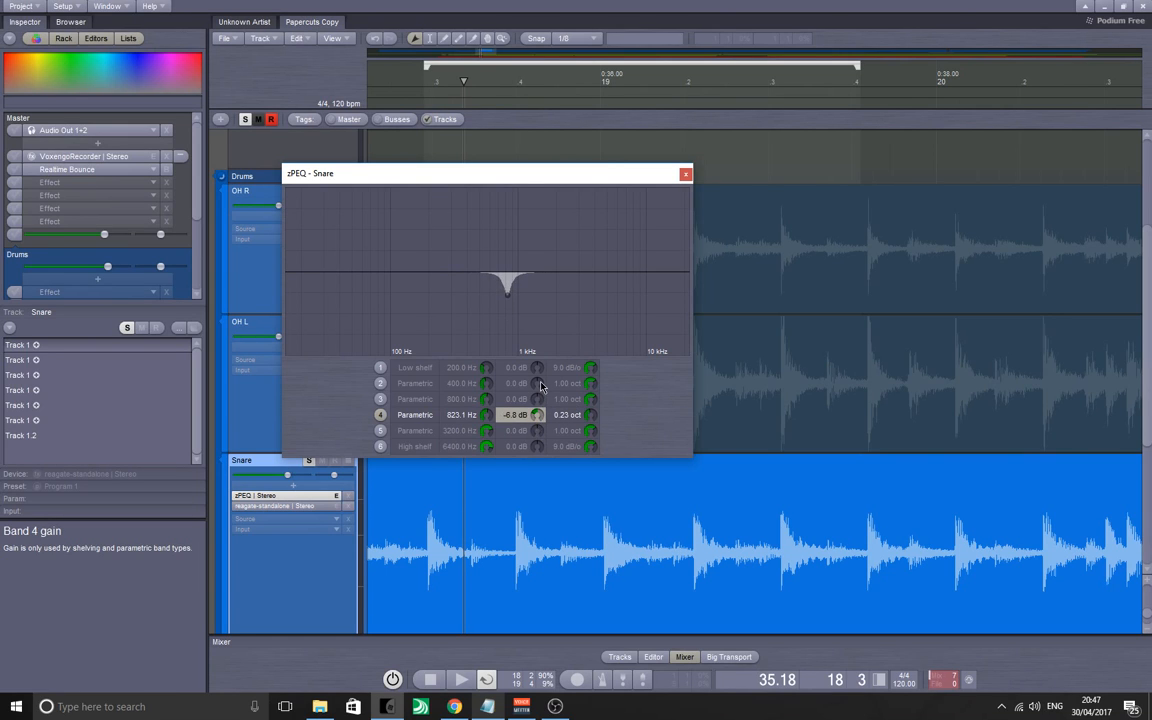
pyautogui.moveTo(543, 376)
pyautogui.mouseDown()
pyautogui.moveTo(547, 360)
pyautogui.moveTo(552, 370)
pyautogui.mouseUp()
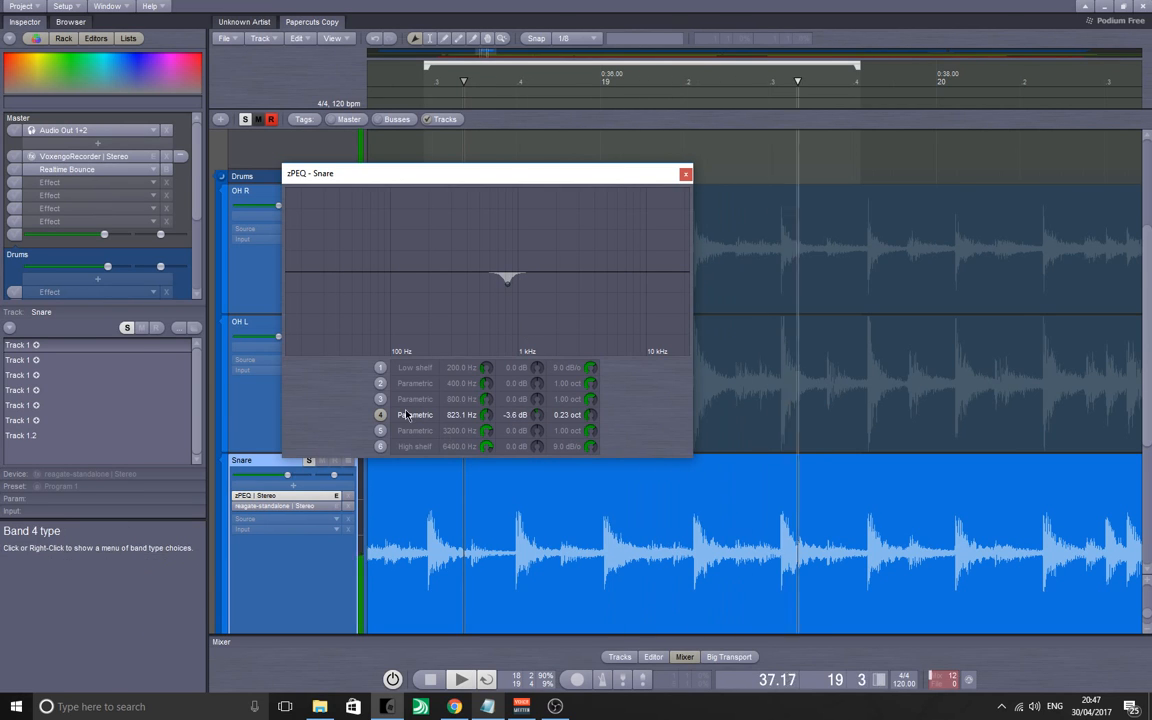
pyautogui.press('space')
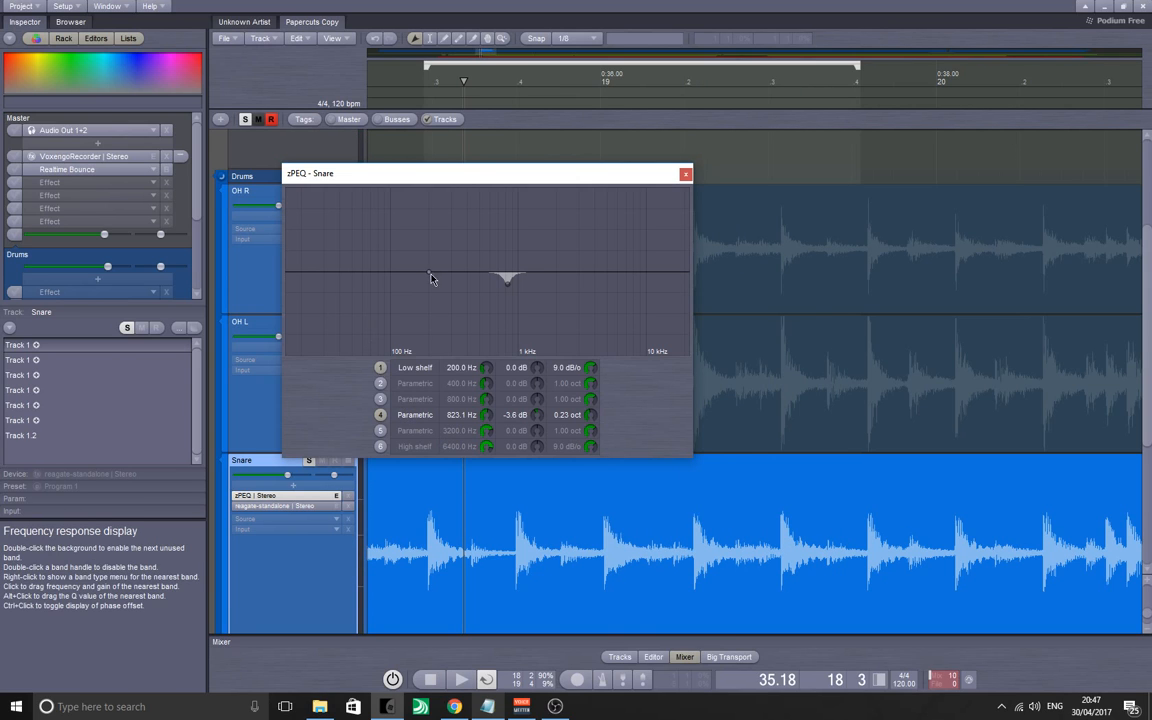
# - Shape the Snare's zPEQ band 1 low shelf to -10.1 dB at 121.2 Hz with a 12.0 dB/o slope, auditioning the loop
pyautogui.moveTo(429, 278); pyautogui.dragTo(457, 413)
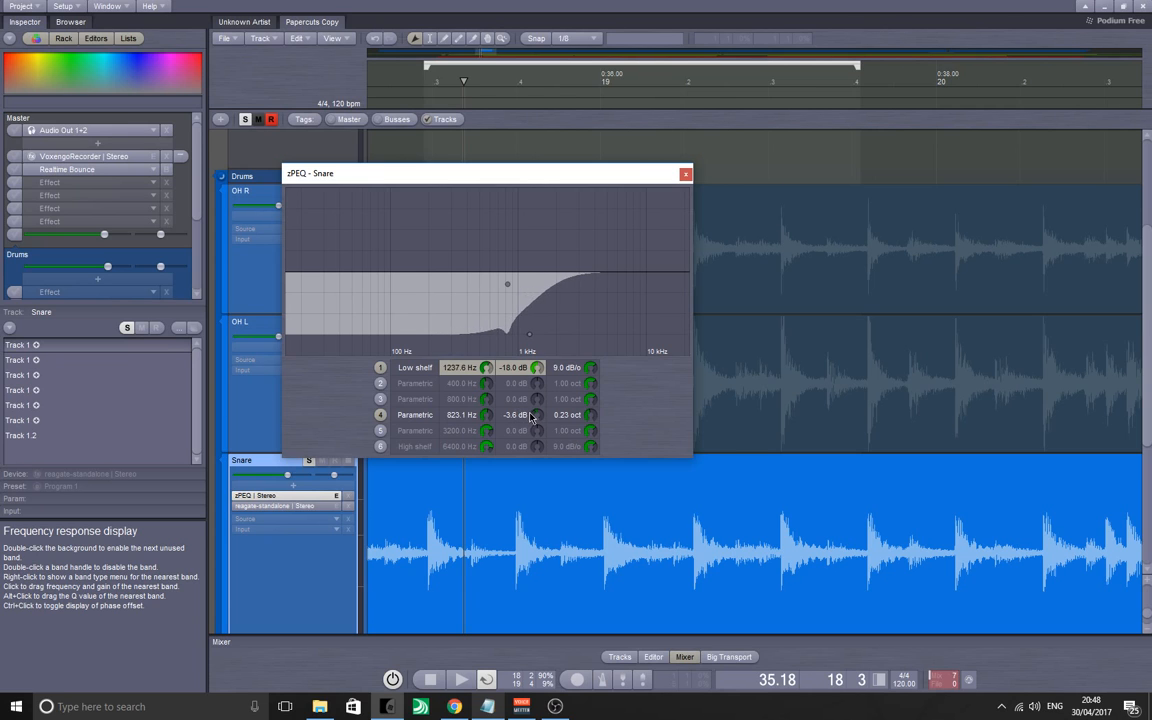
pyautogui.moveTo(531, 418); pyautogui.dragTo(312, 423)
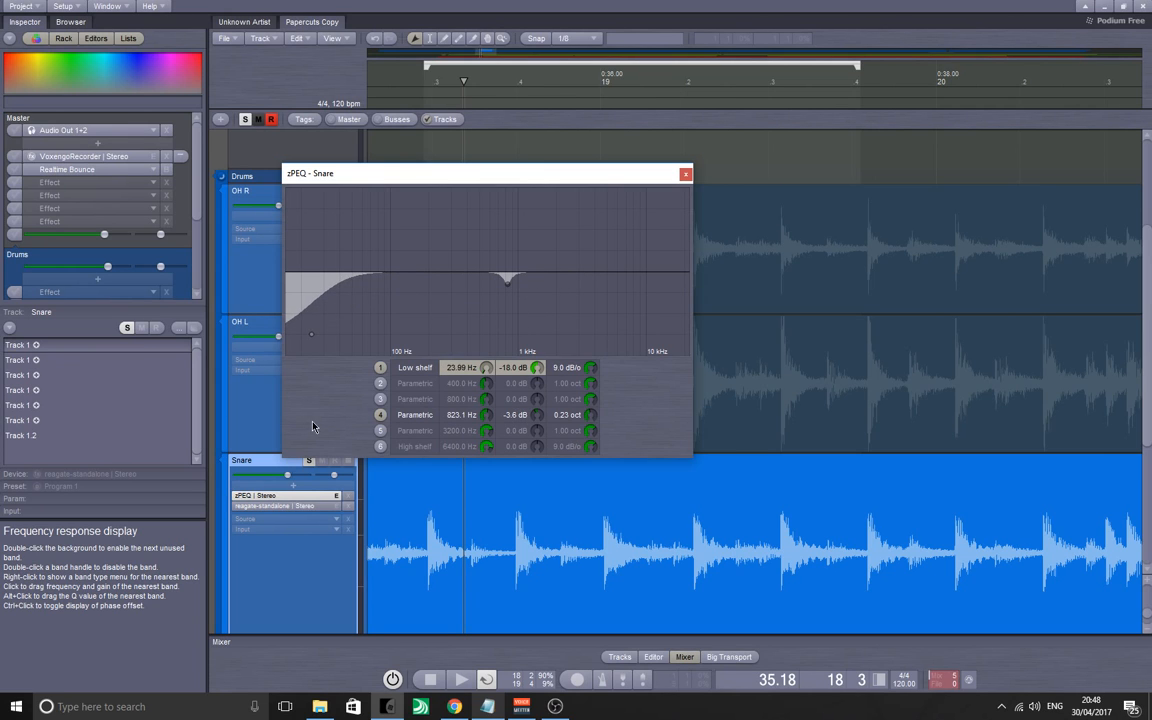
pyautogui.click(422, 535)
pyautogui.press('space')
pyautogui.moveTo(298, 337); pyautogui.dragTo(406, 394)
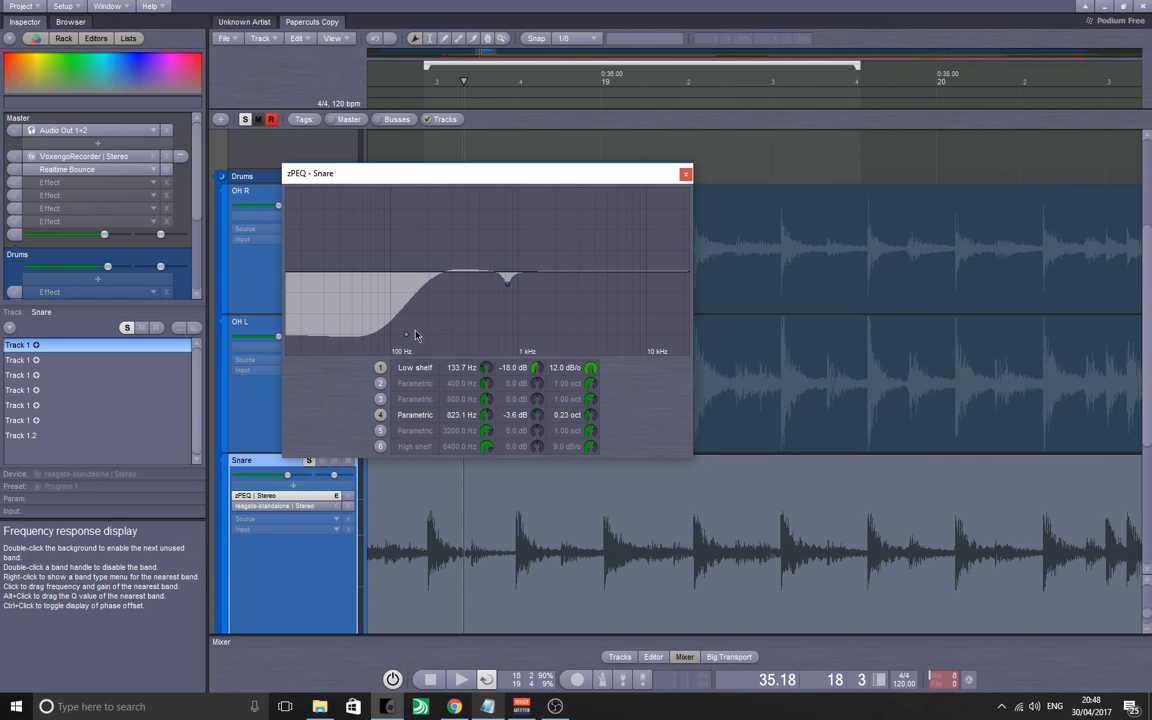
pyautogui.moveTo(405, 338); pyautogui.dragTo(401, 307)
pyautogui.click(337, 577)
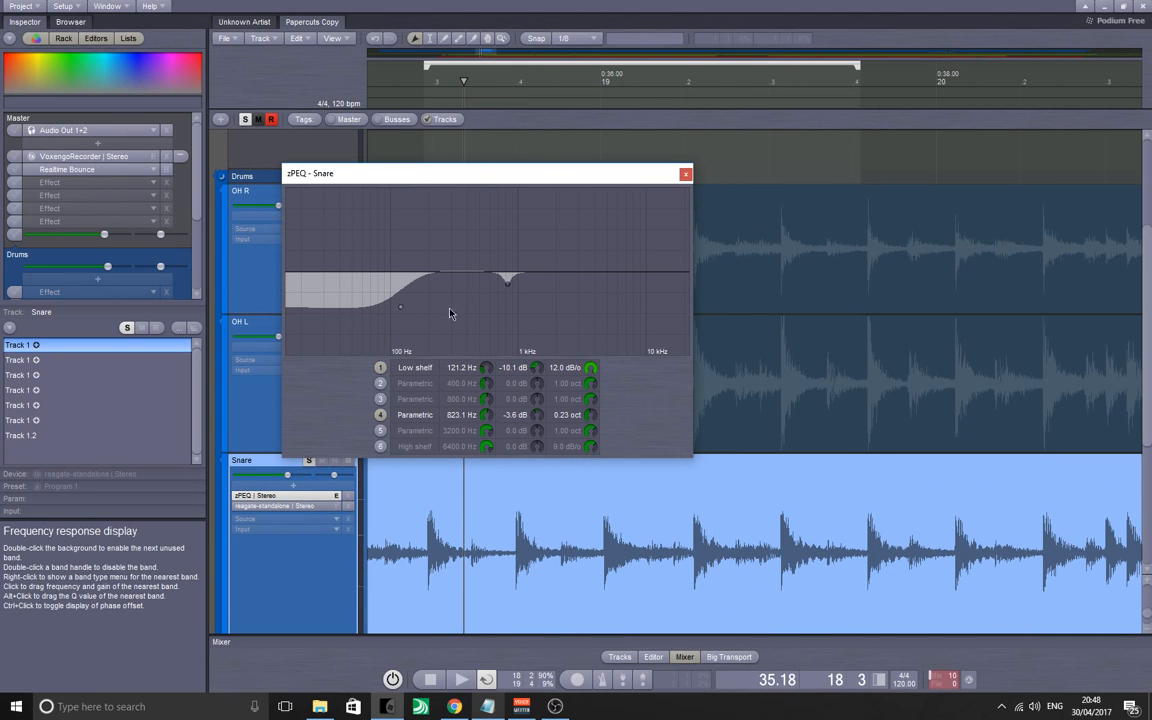
# - Try zPEQ band 2 on the Snare at 359.5 Hz and -0.3 dB, and disable the band again
pyautogui.click(380, 388)
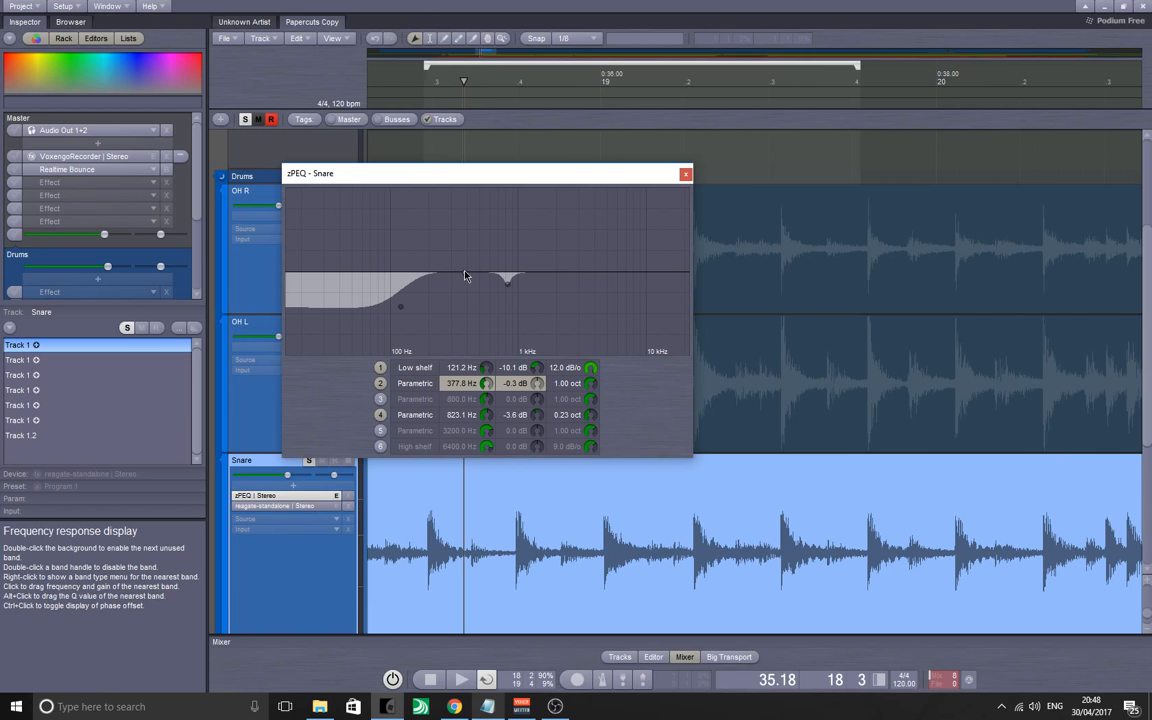
pyautogui.moveTo(465, 276)
pyautogui.mouseDown()
pyautogui.moveTo(458, 252)
pyautogui.moveTo(461, 278)
pyautogui.mouseUp()
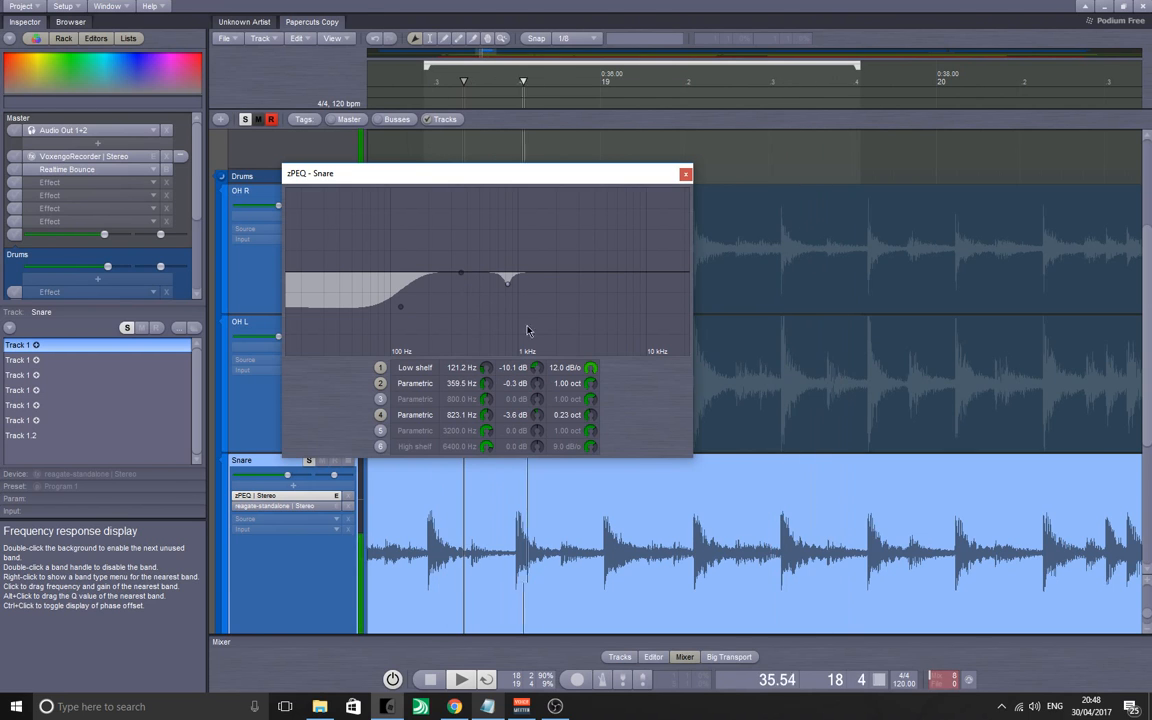
pyautogui.press('space')
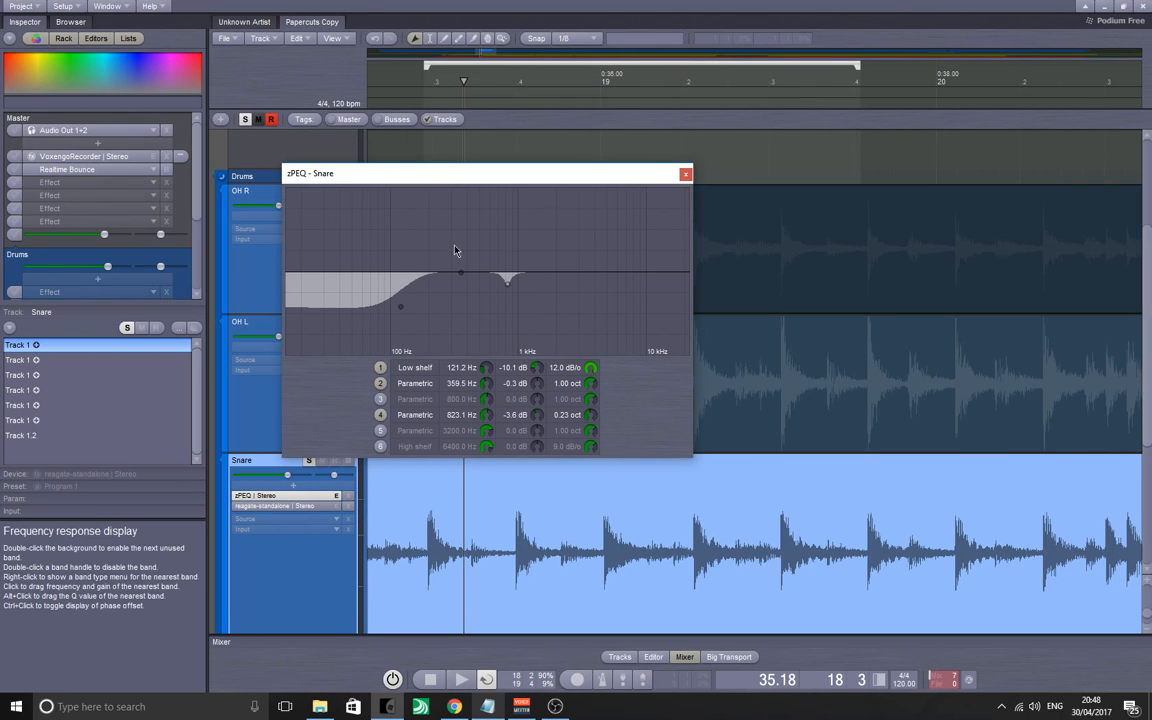
pyautogui.click(380, 415)
pyautogui.click(380, 384)
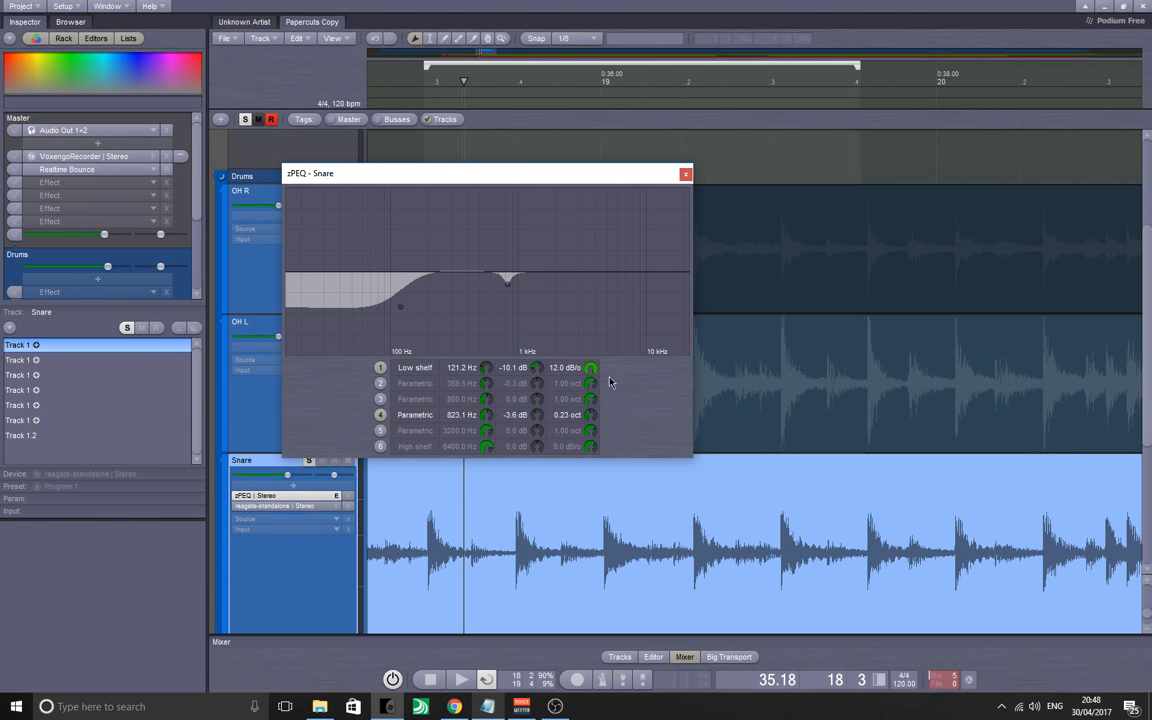
# - Close the zPEQ editor and compare the looped Snare with zPEQ bypassed and active, leaving the equalizer active
pyautogui.click(686, 176)
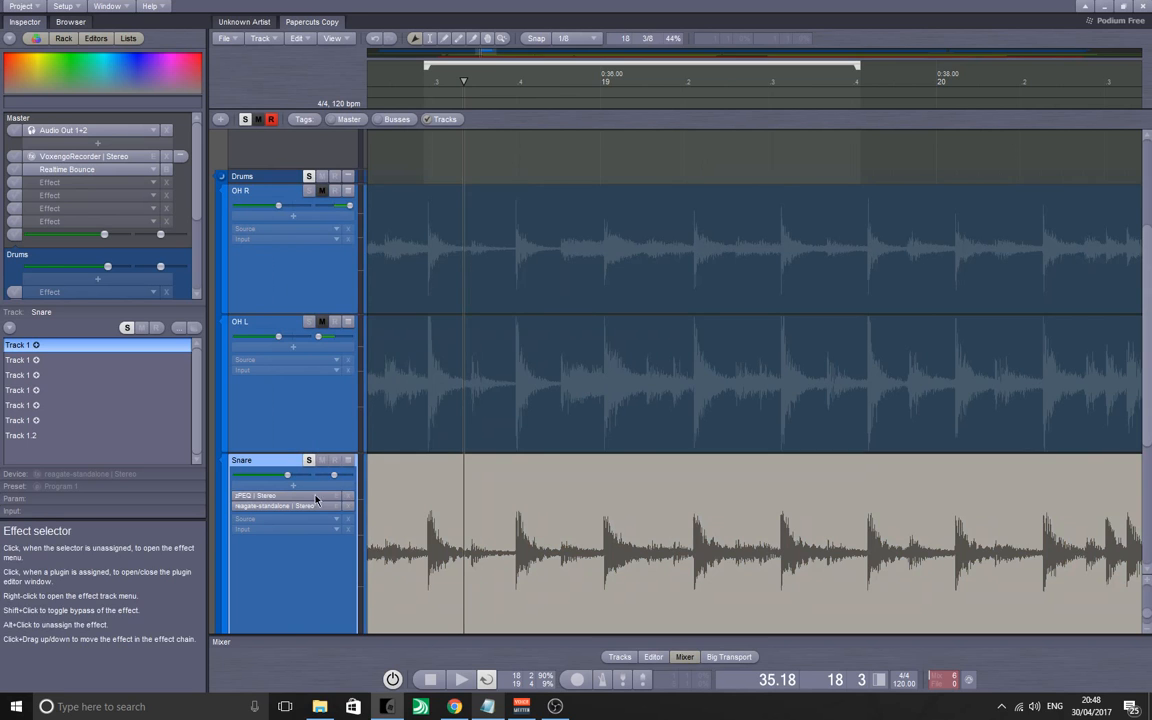
pyautogui.press('space')
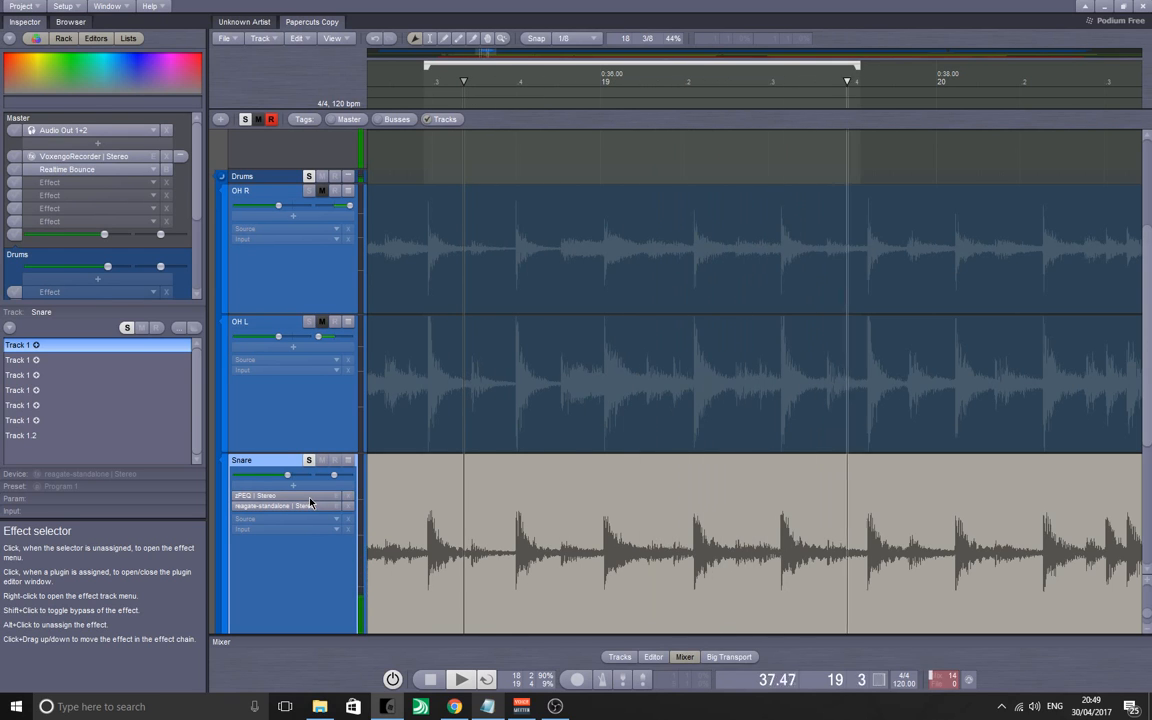
pyautogui.keyDown('shift'); pyautogui.click(310, 498); pyautogui.keyUp('shift')
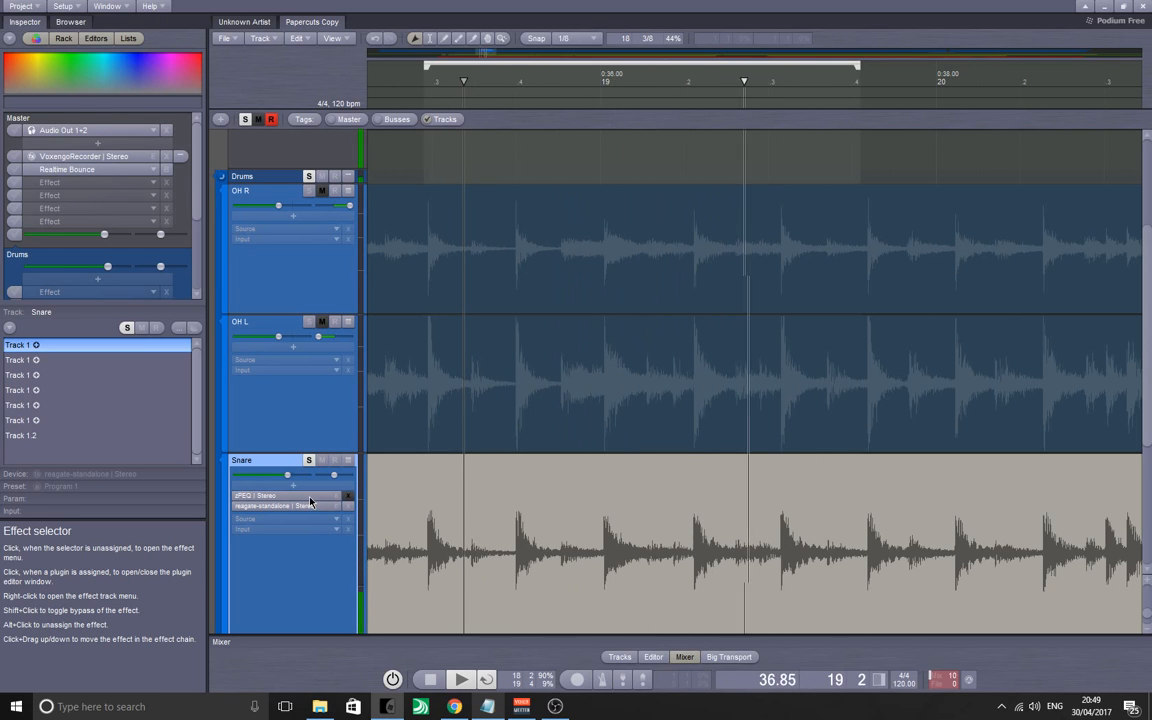
pyautogui.scroll(-1, 458, 467)
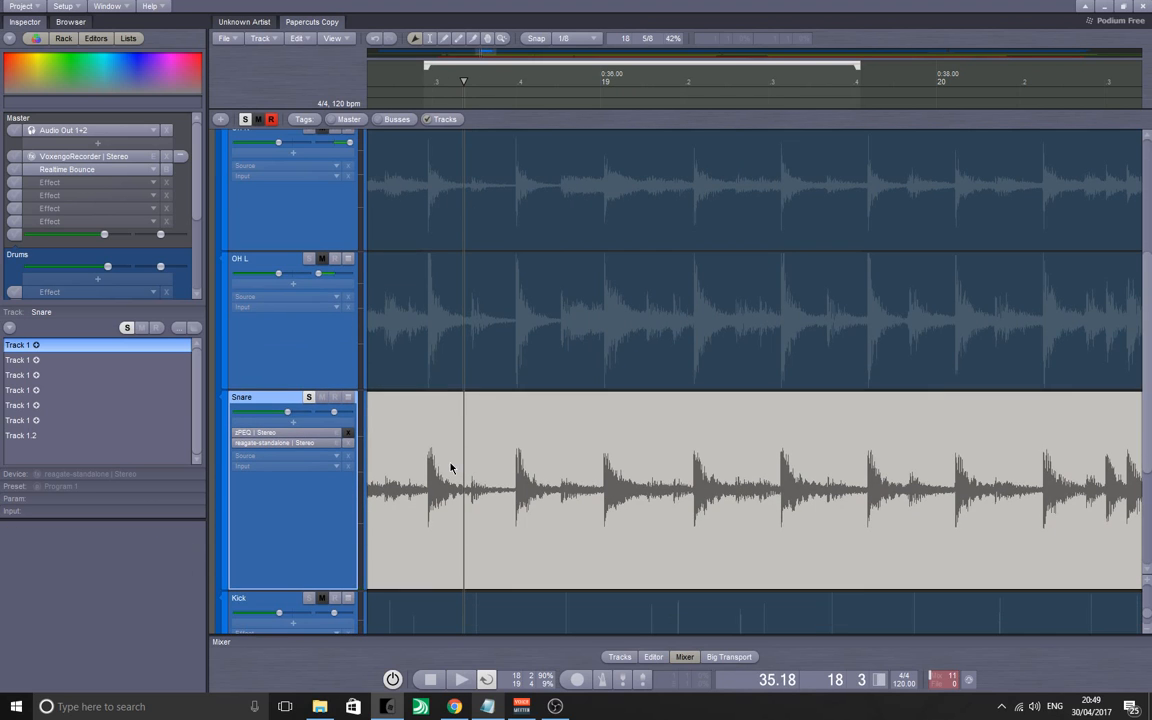
pyautogui.scroll(-2, 461, 360)
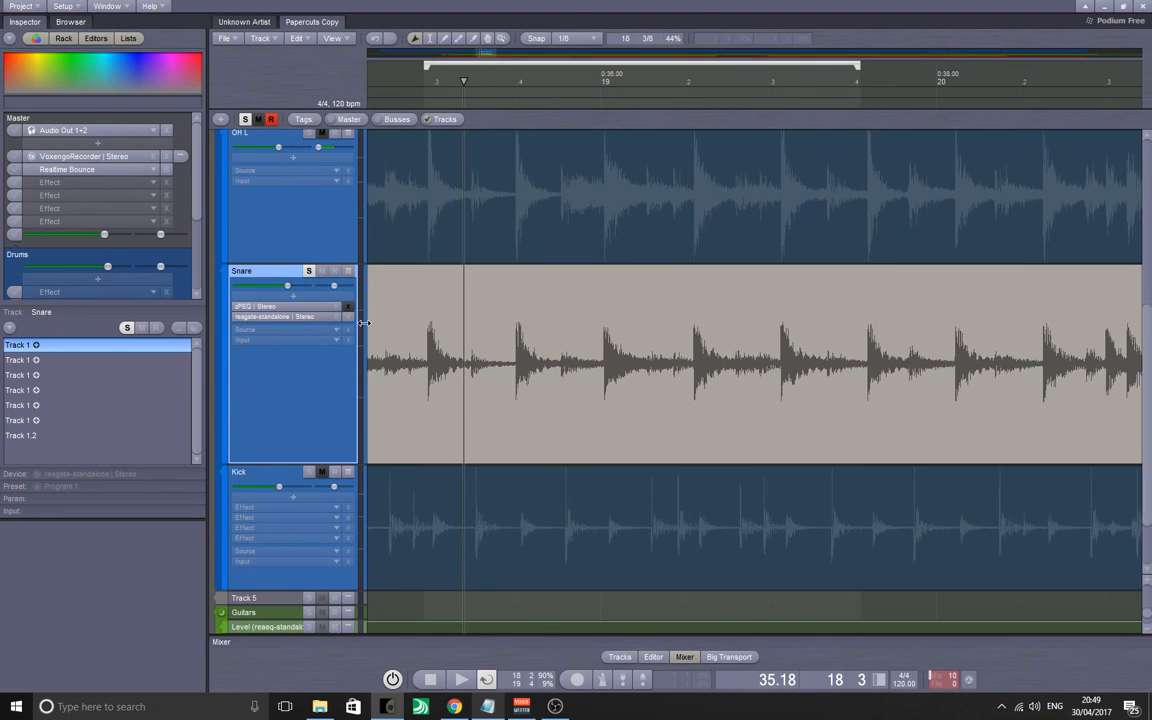
pyautogui.click(308, 313)
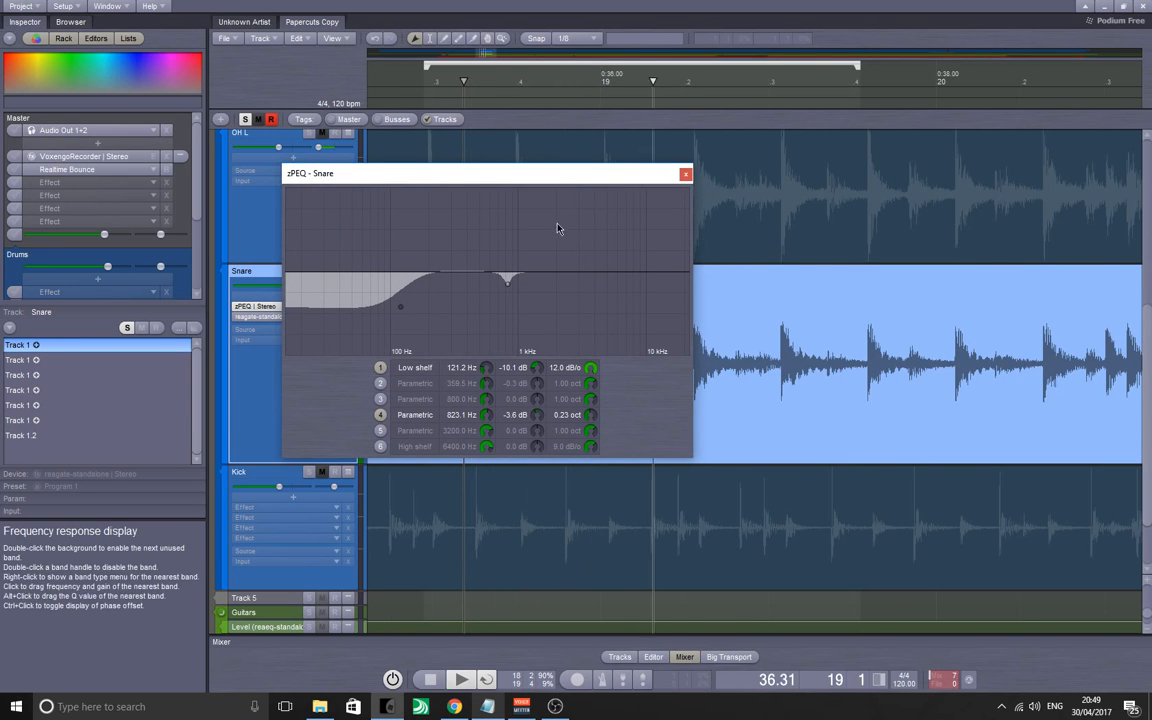
pyautogui.click(686, 175)
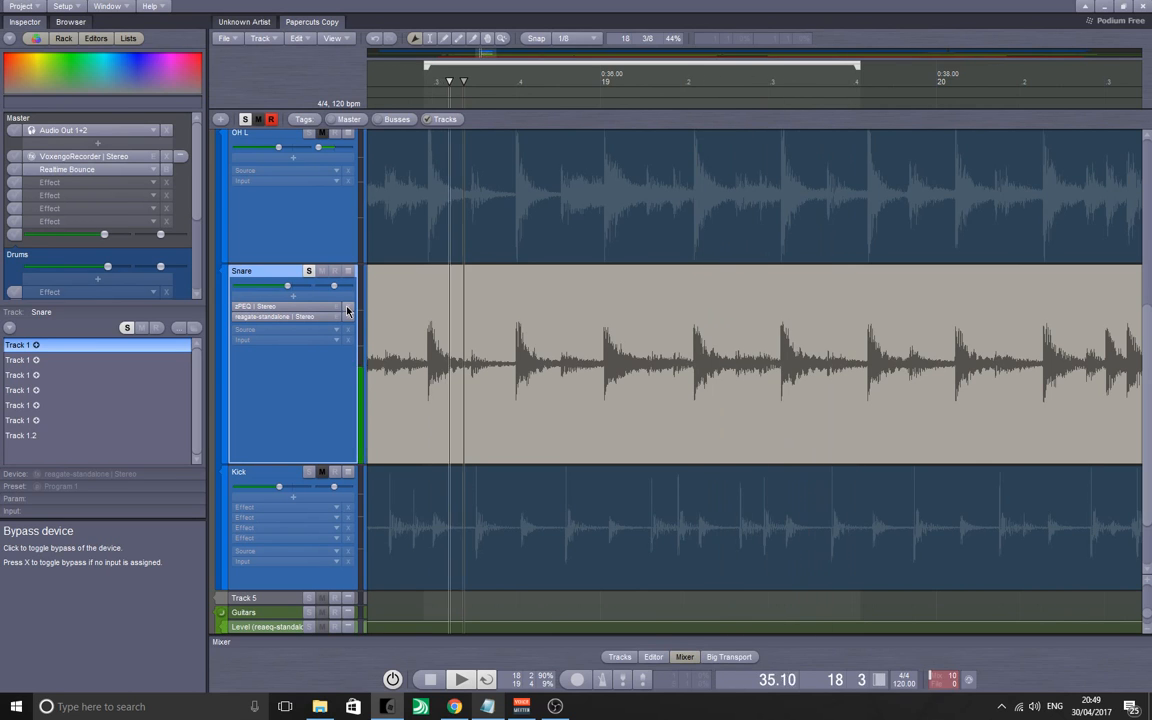
pyautogui.press('space')
pyautogui.press('space')
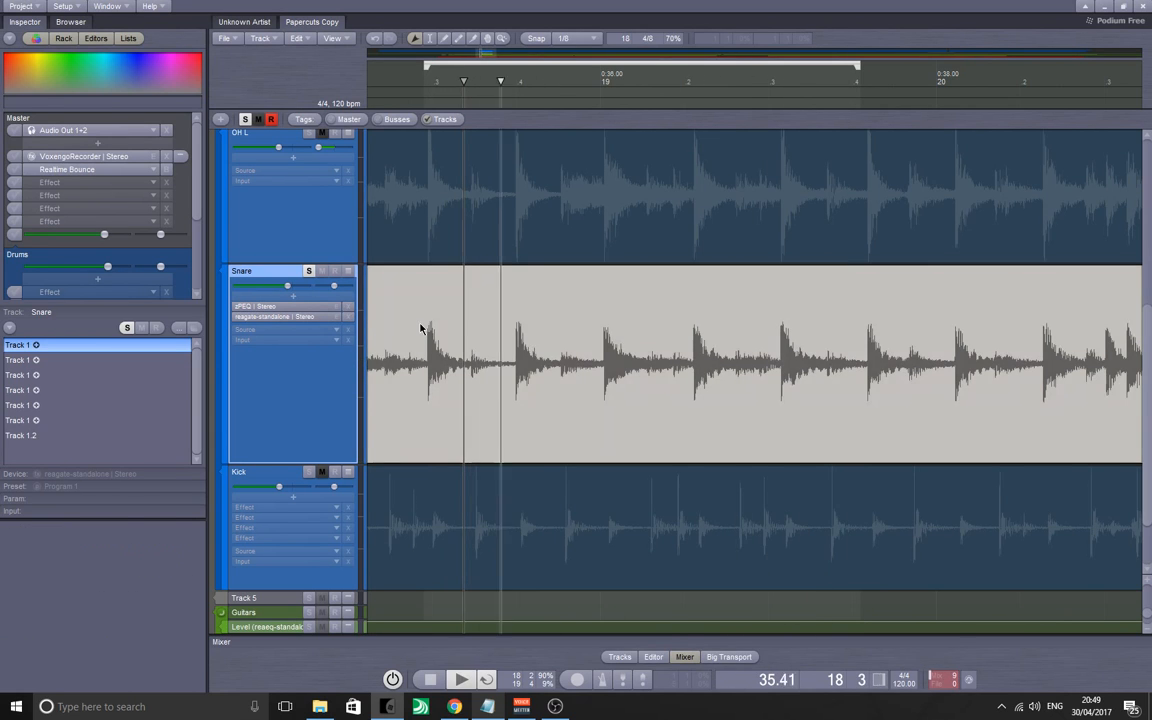
pyautogui.press('space')
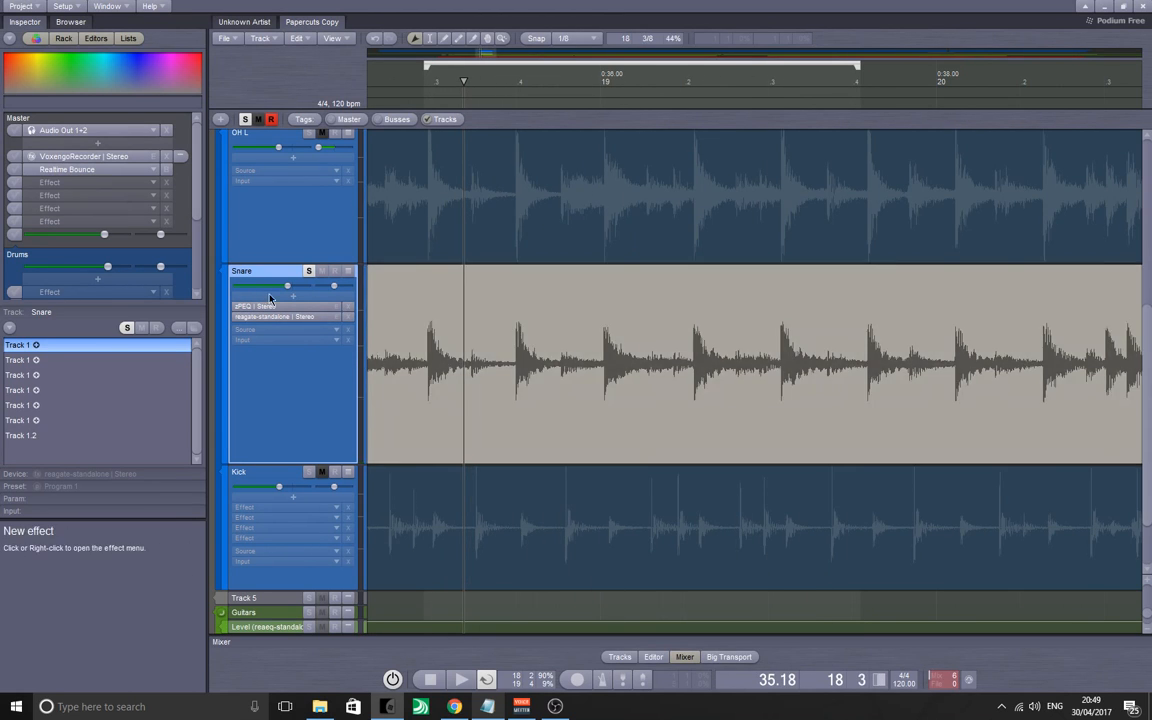
pyautogui.click(302, 299)
pyautogui.moveTo(294, 358)
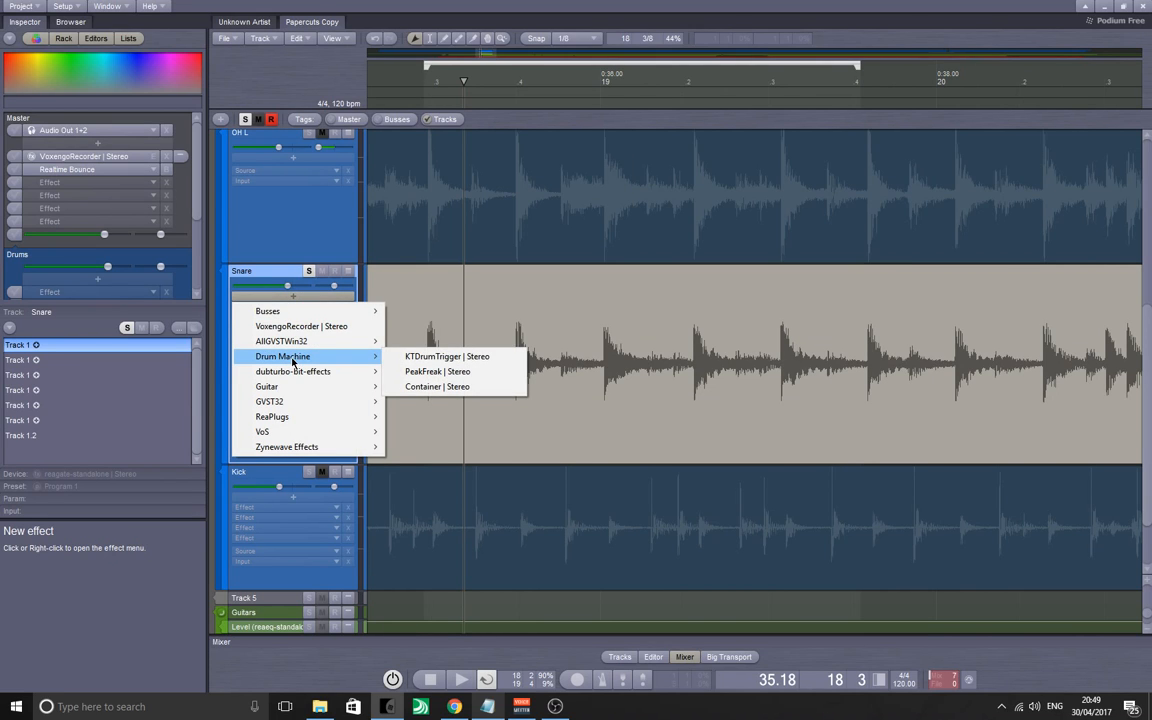
pyautogui.click(452, 503)
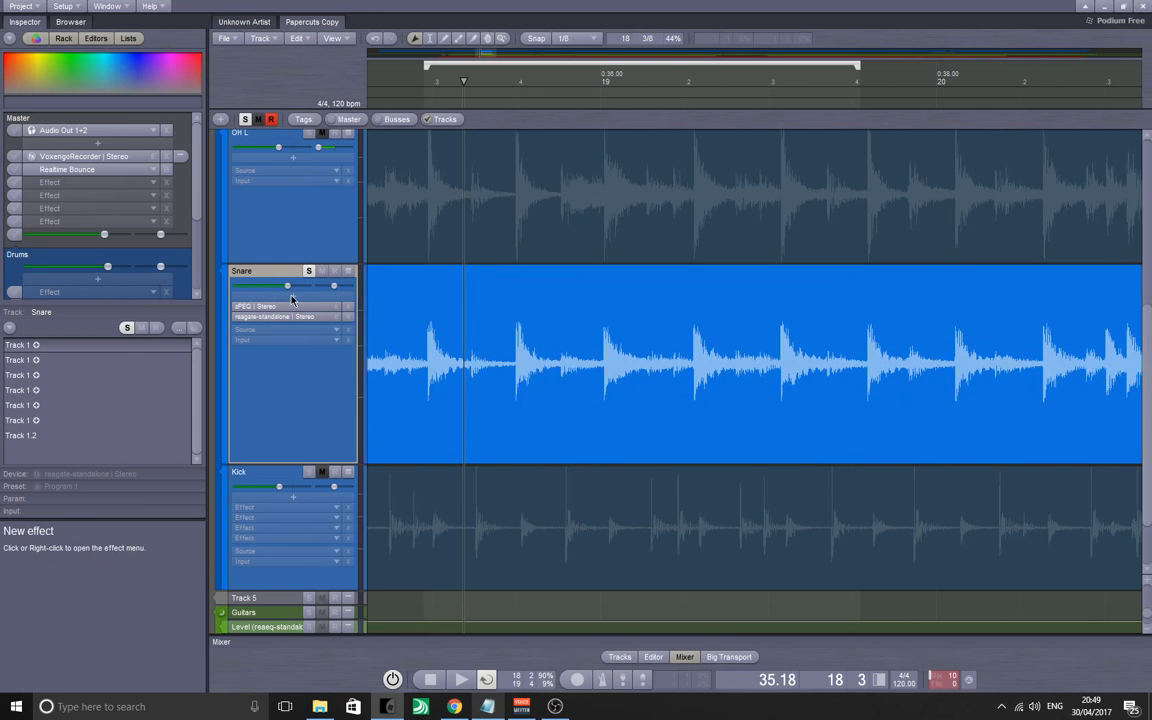
pyautogui.scroll(3, 417, 348)
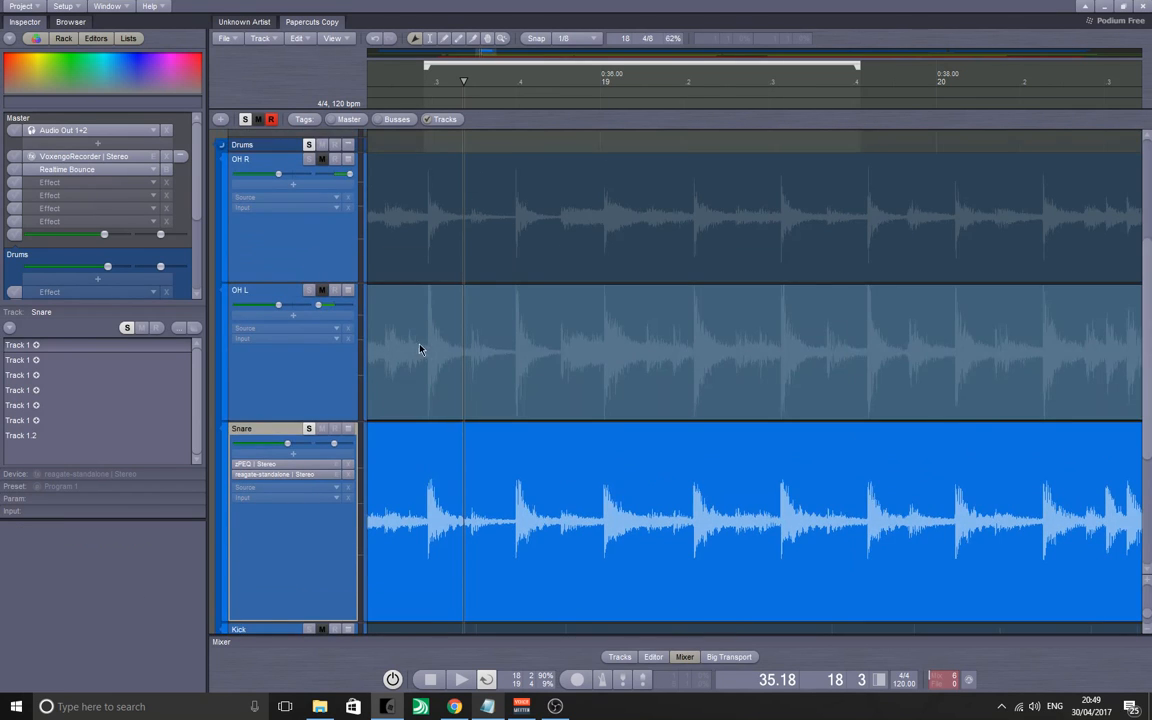
pyautogui.scroll(2, 420, 348)
pyautogui.click(267, 244)
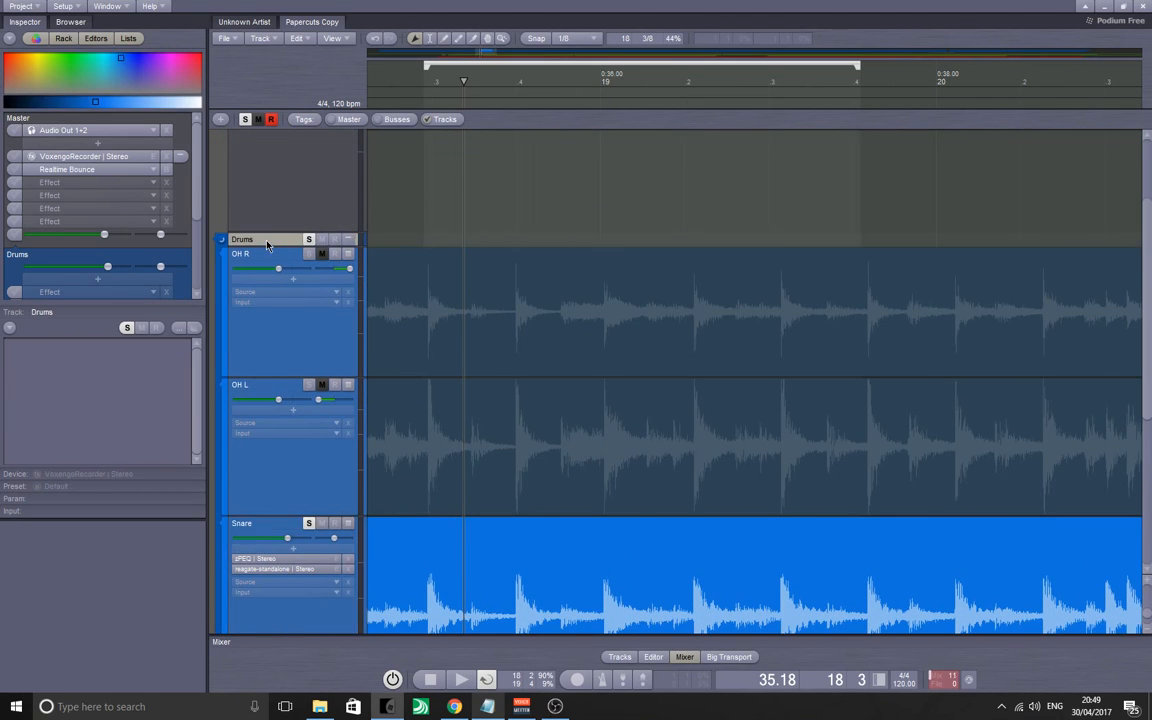
pyautogui.click(348, 240)
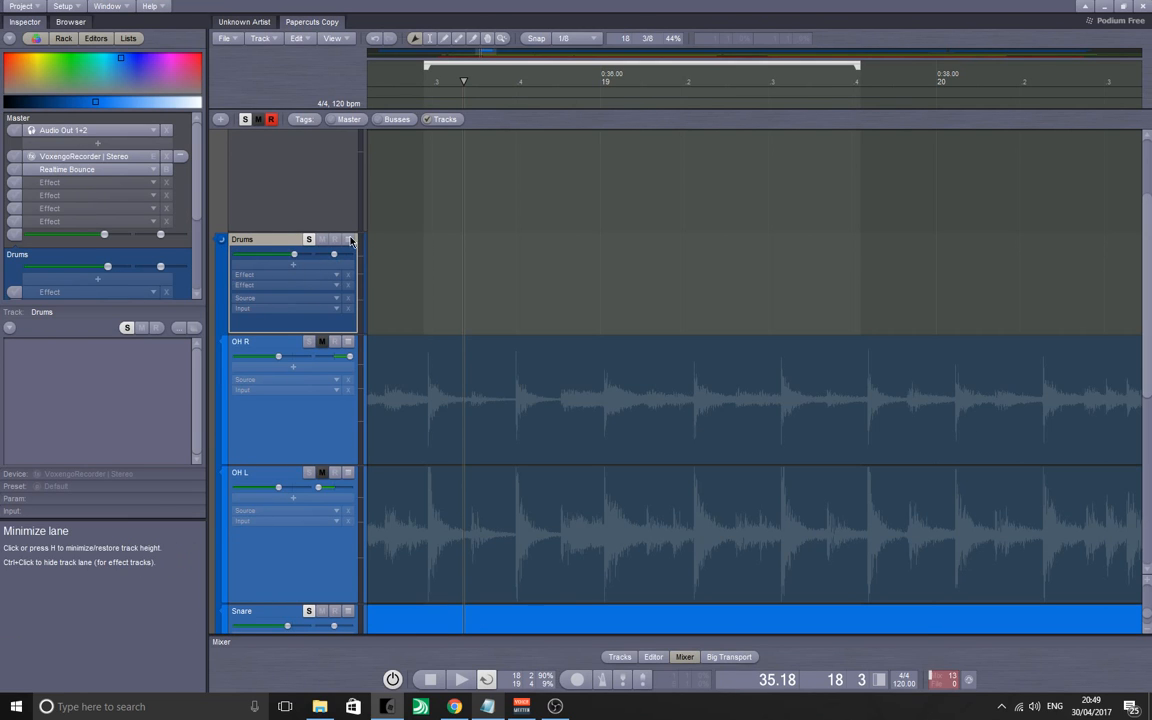
pyautogui.click(349, 242)
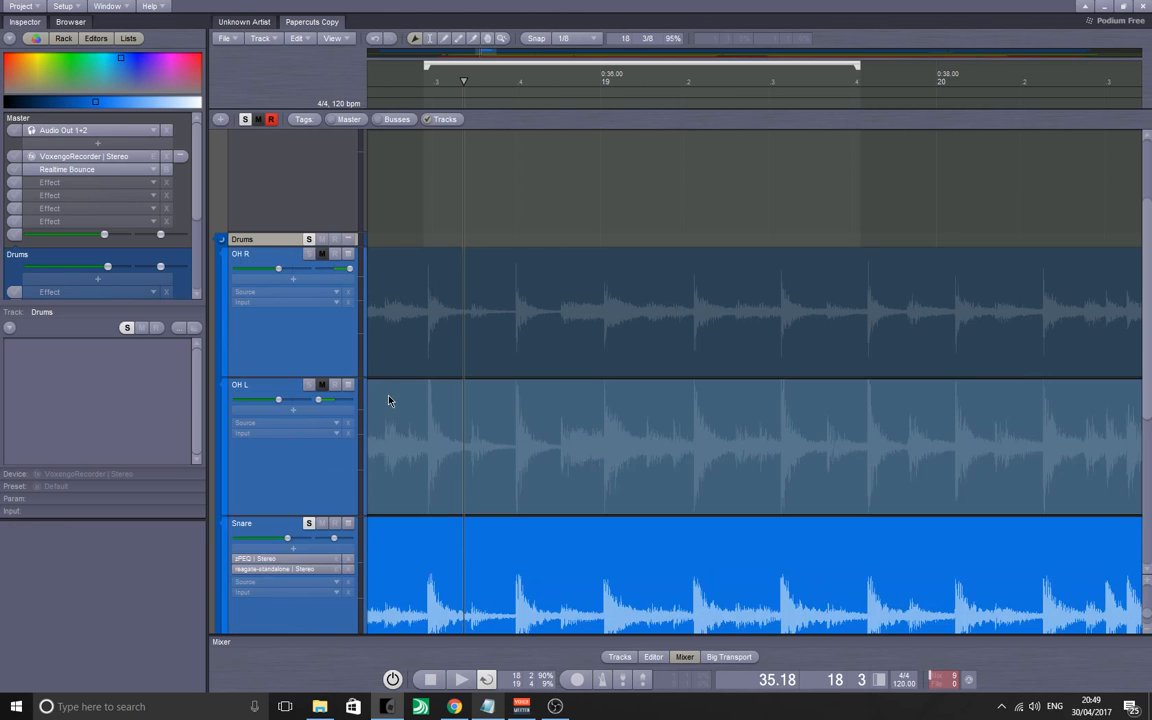
pyautogui.scroll(-5, 411, 456)
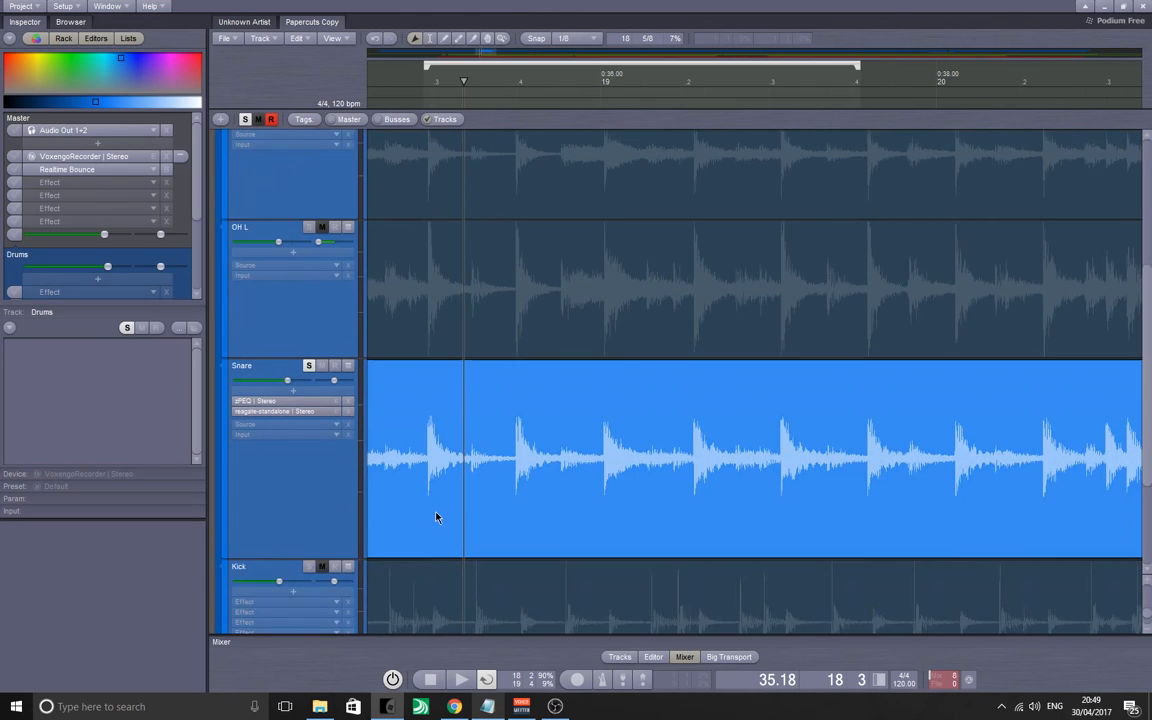
# - Add the GComp | Mono compressor to the Snare with its editor open, and move the play position to about 34.71 seconds
pyautogui.click(292, 359)
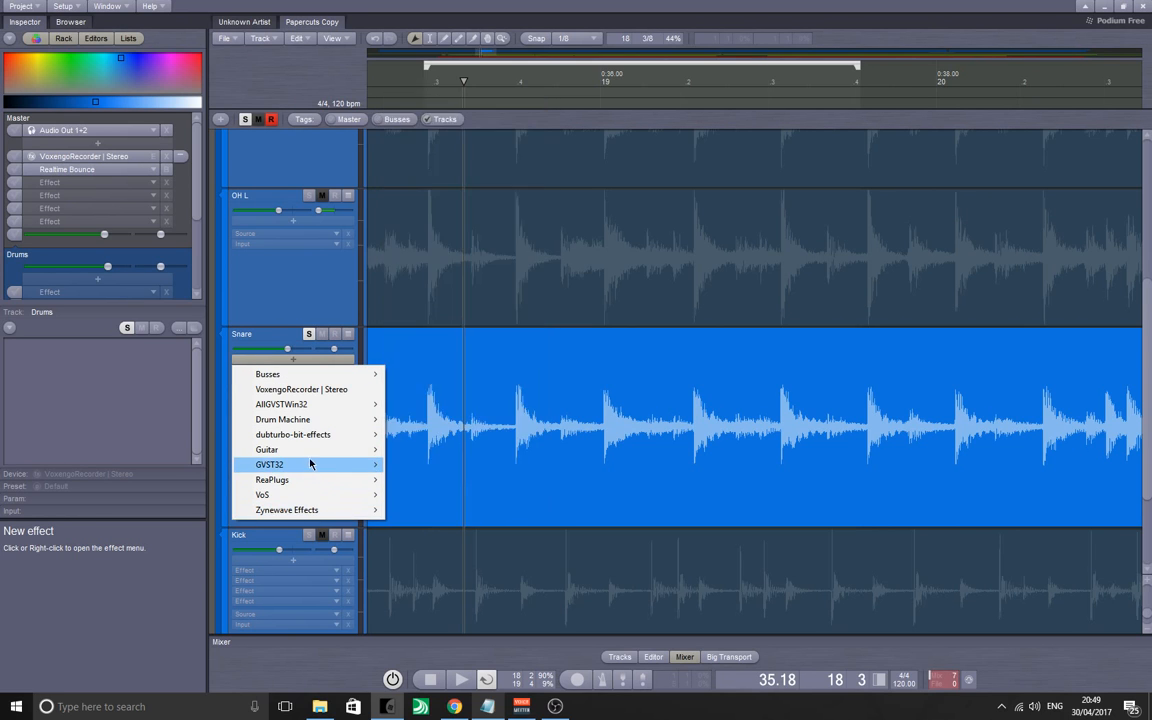
pyautogui.moveTo(310, 467)
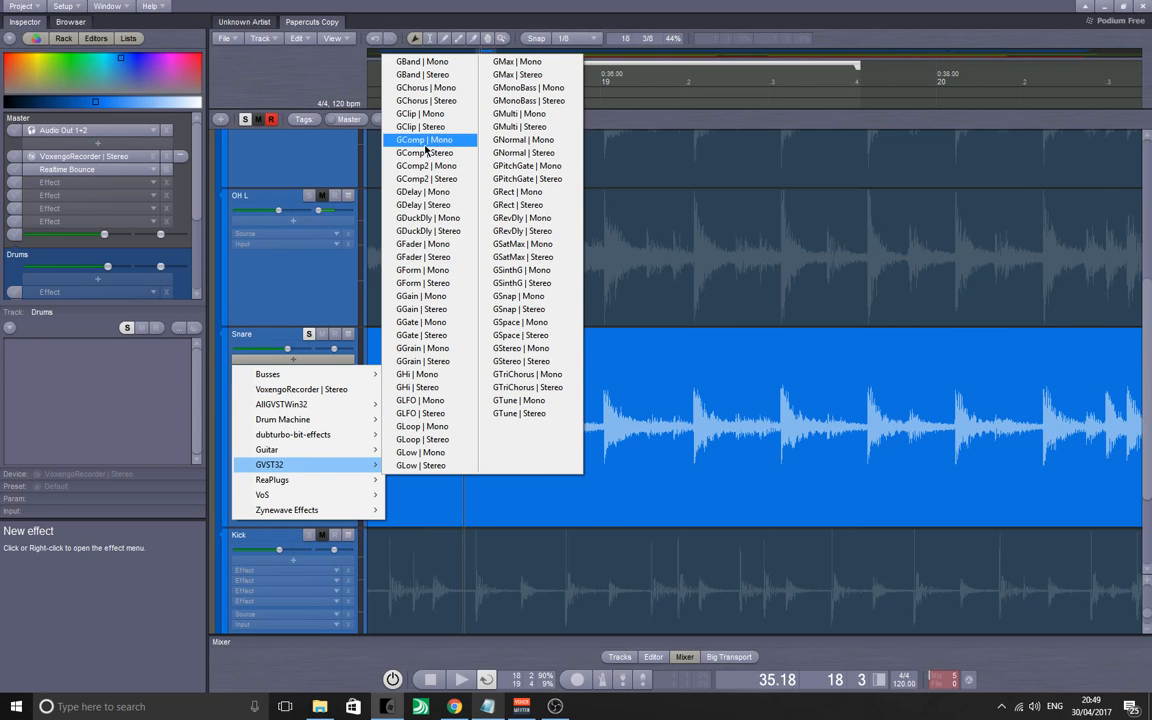
pyautogui.click(425, 140)
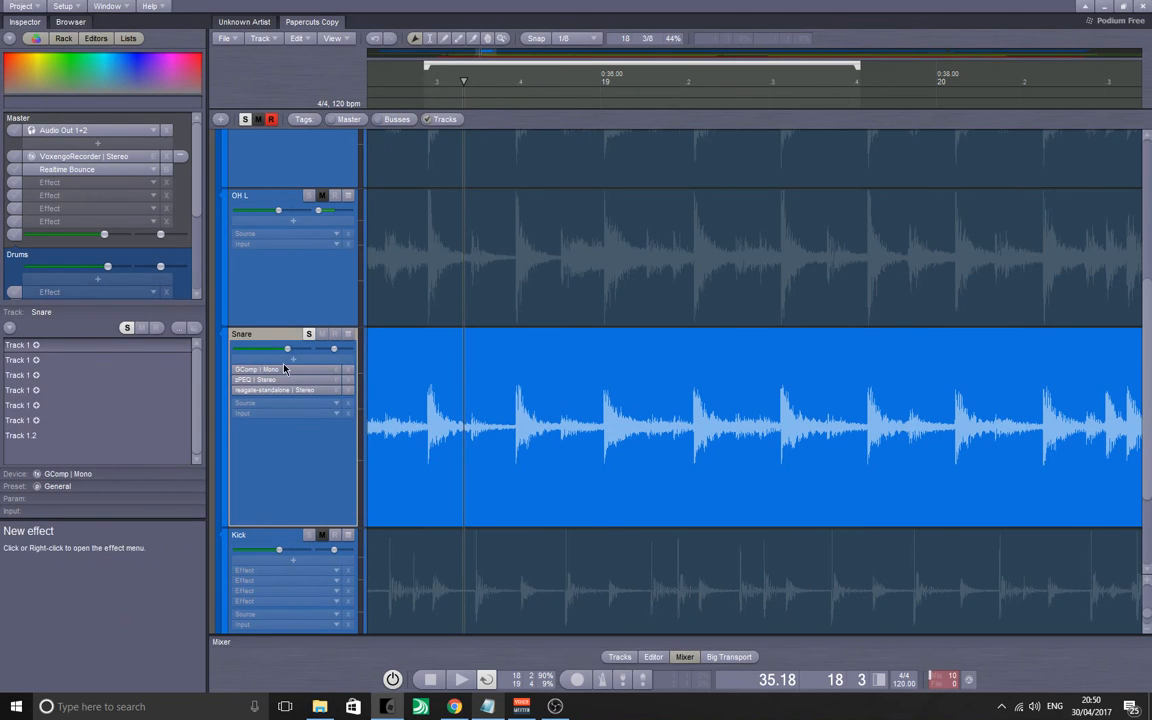
pyautogui.click(284, 372)
pyautogui.click(453, 520)
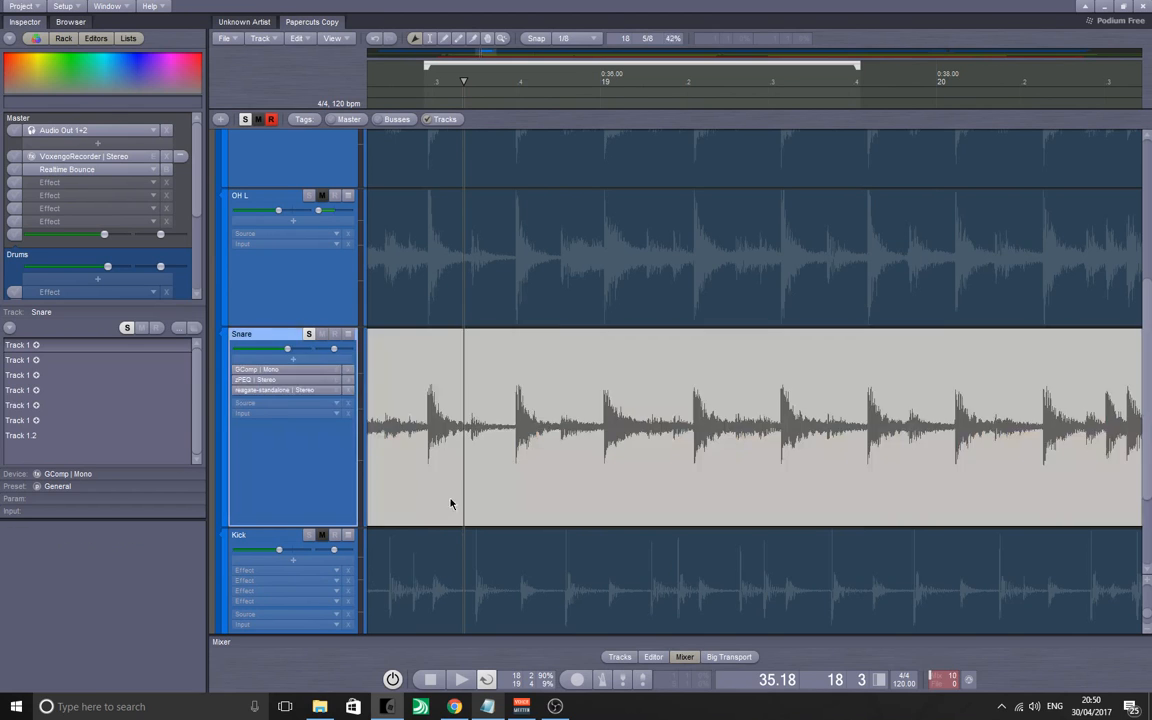
pyautogui.click(293, 372)
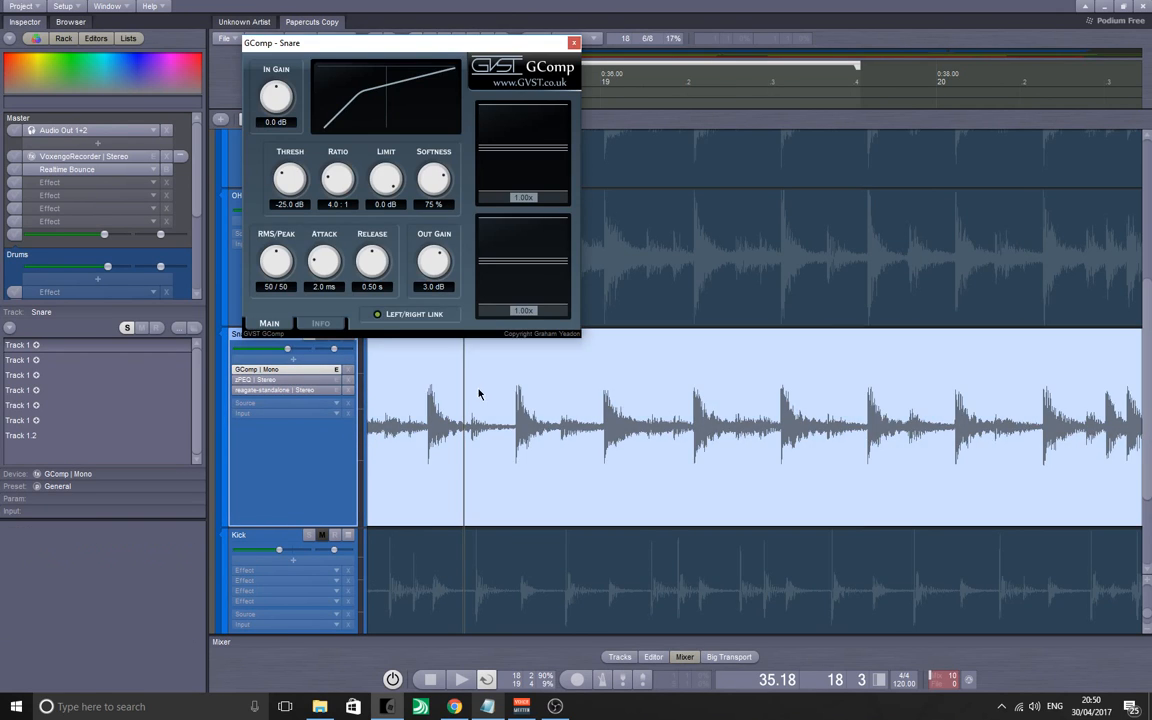
pyautogui.moveTo(375, 408); pyautogui.dragTo(385, 403)
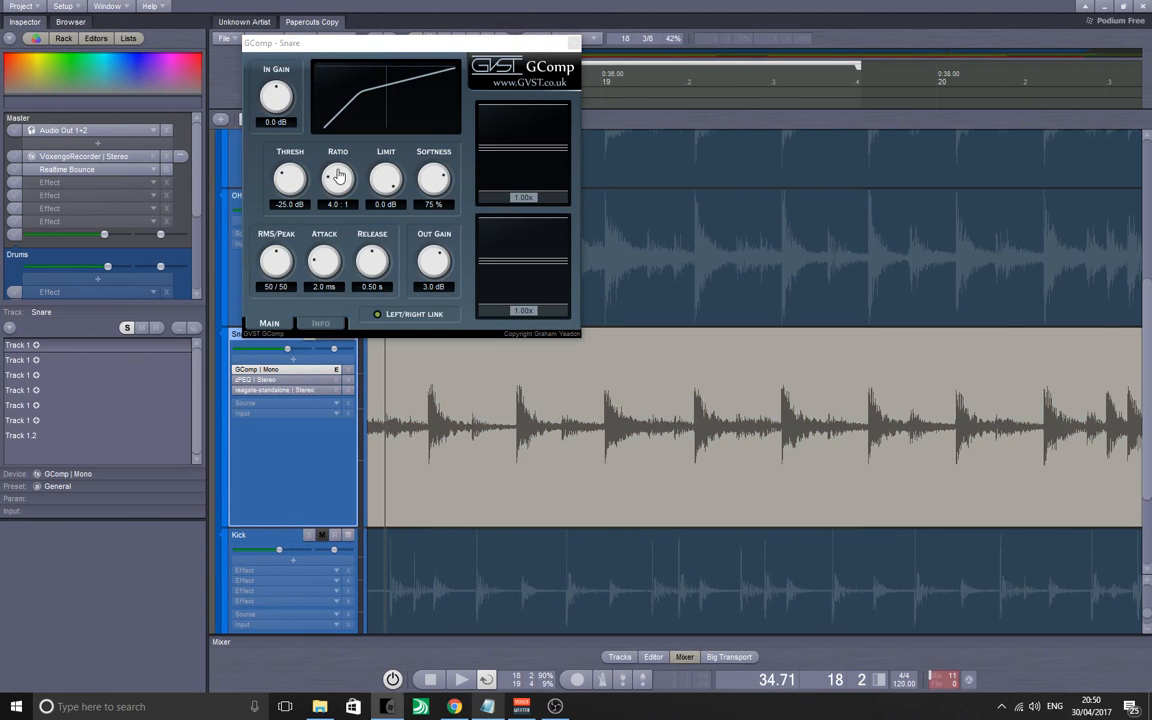
# - Audition the soloed Snare, set GComp's upper level display to 3.04x and lower the amount of compression with a -21.0 dB threshold
pyautogui.press('space')
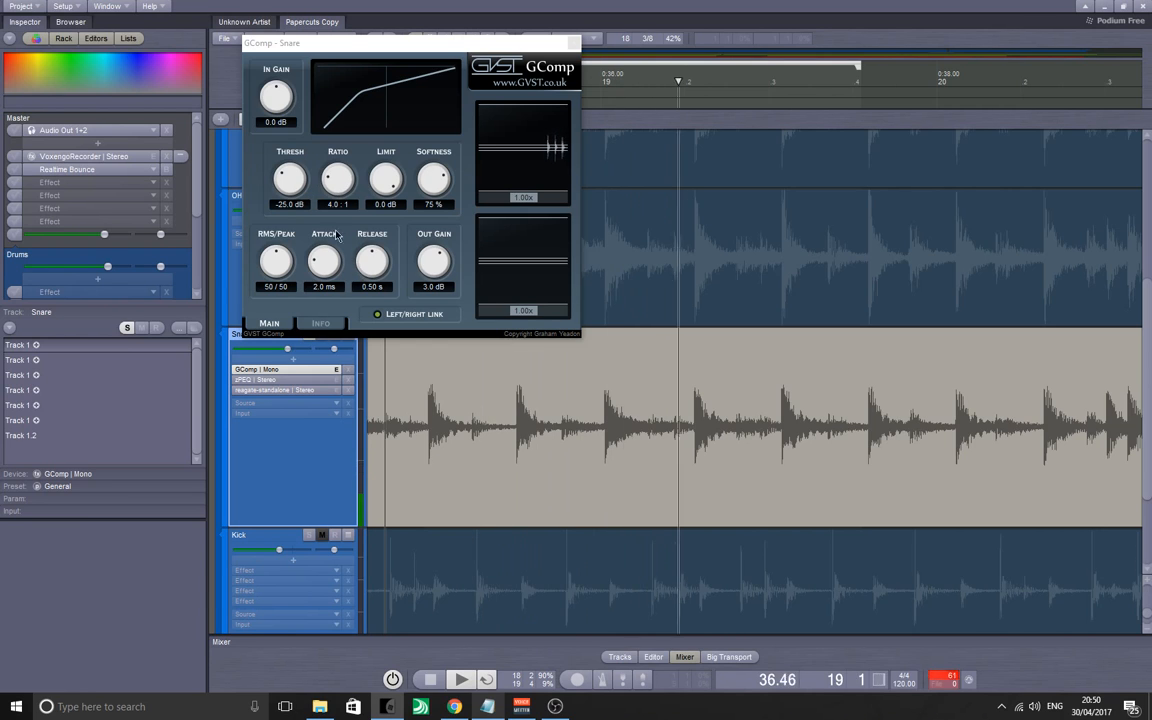
pyautogui.click(538, 198)
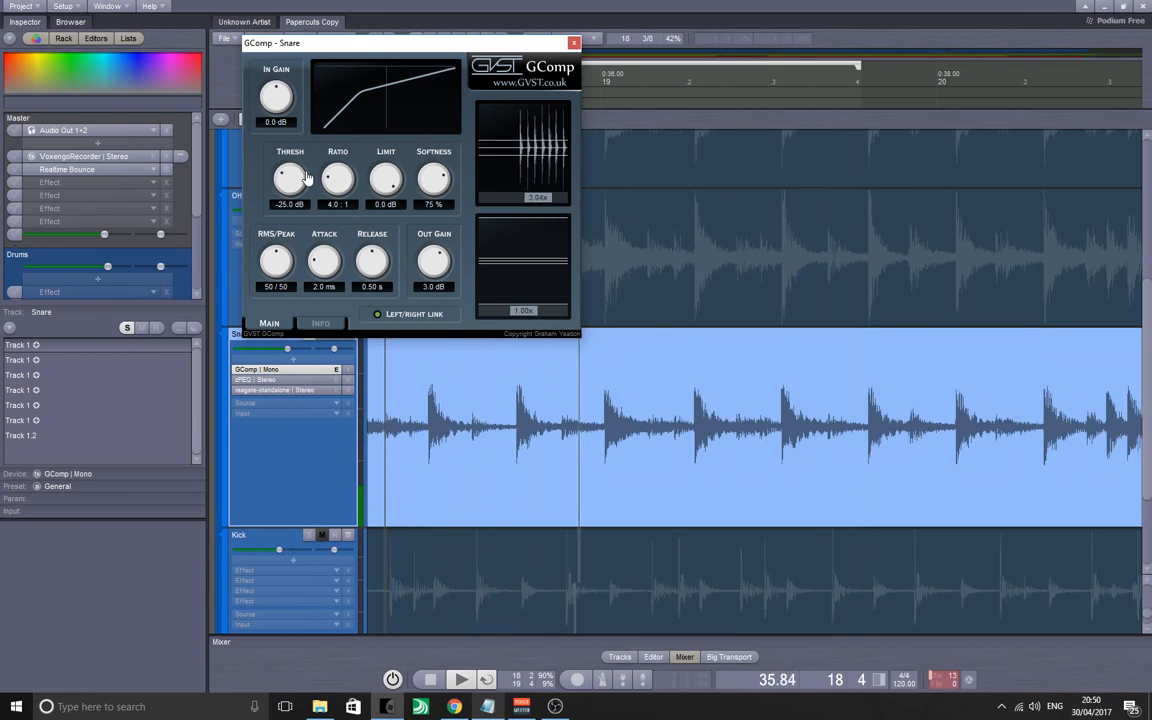
pyautogui.moveTo(291, 187); pyautogui.dragTo(291, 179)
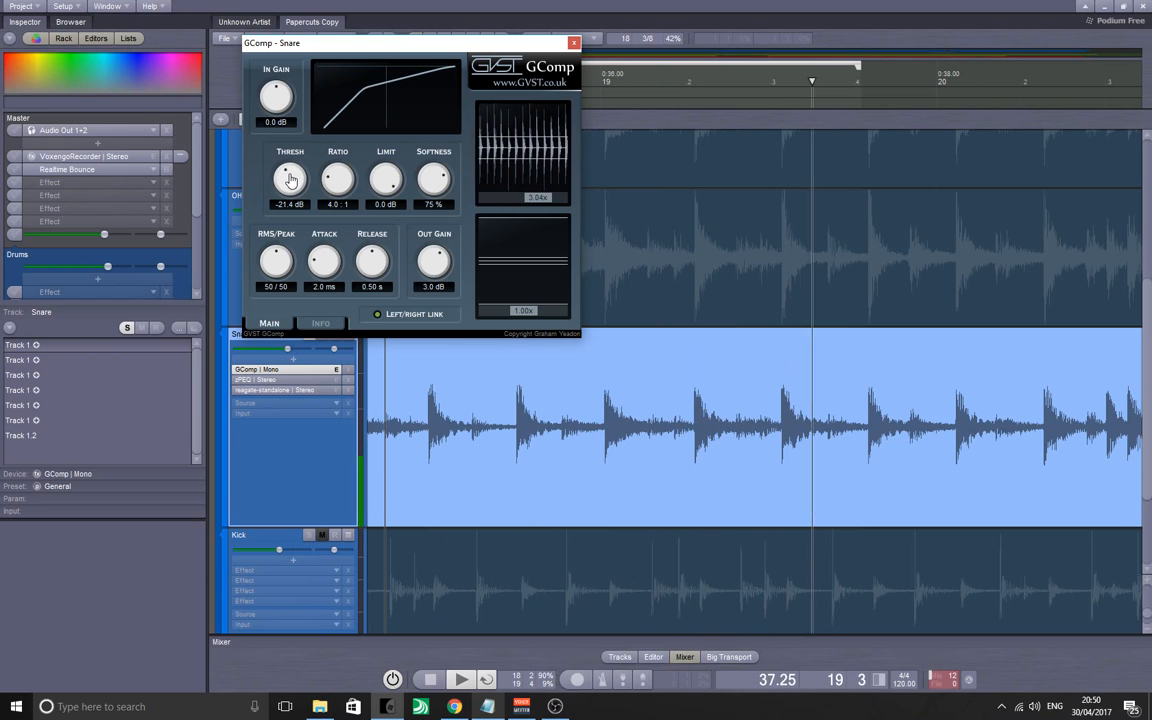
pyautogui.click(1088, 399)
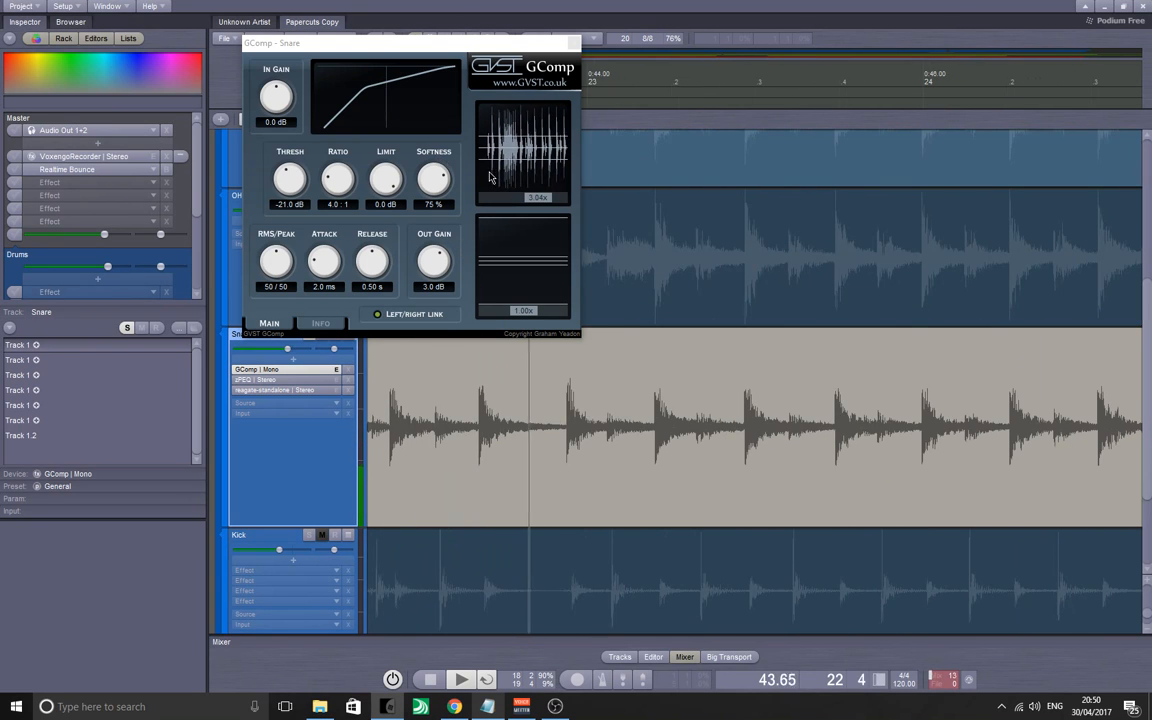
pyautogui.press('space')
# - Set the Snare's GComp to a 2.4 : 1 ratio, 4.0 ms attack and 0.04 s release
pyautogui.click(338, 180)
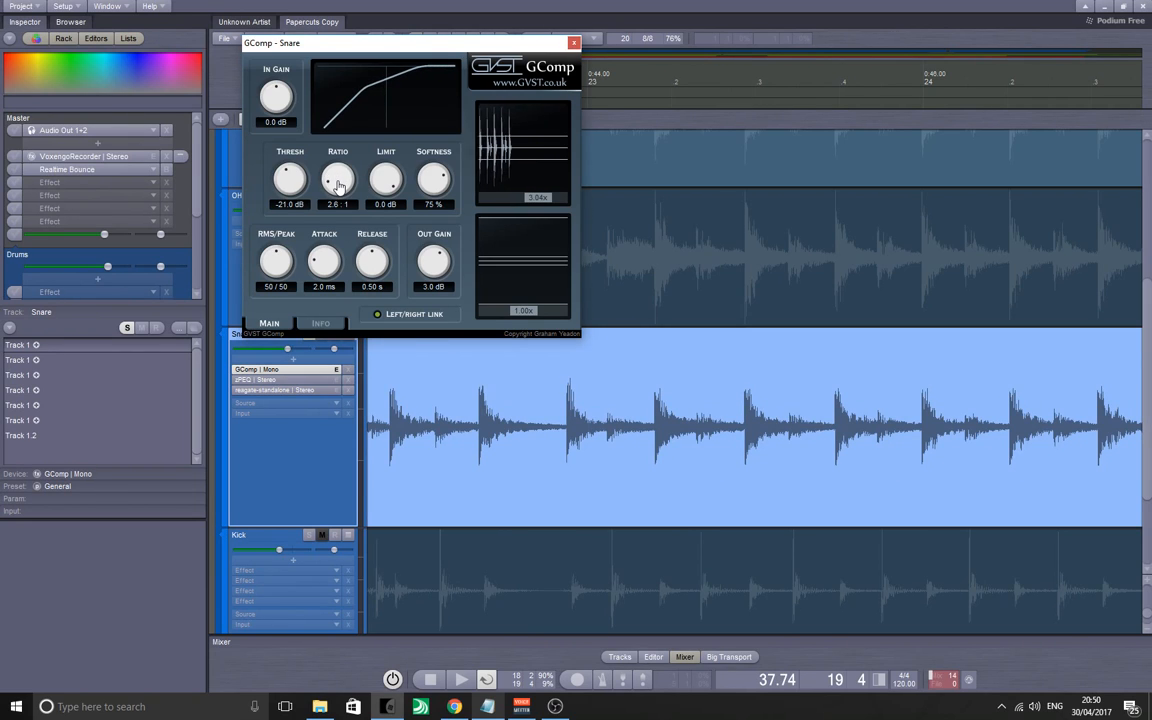
pyautogui.scroll(3, 338, 185)
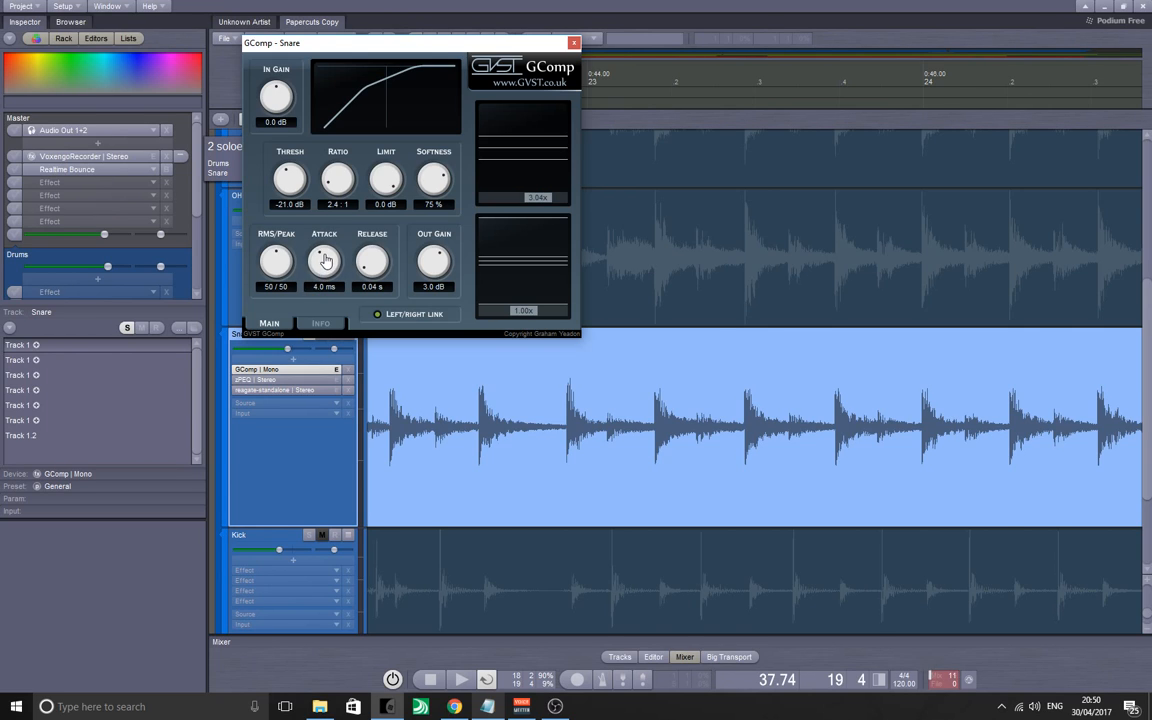
pyautogui.click(410, 371)
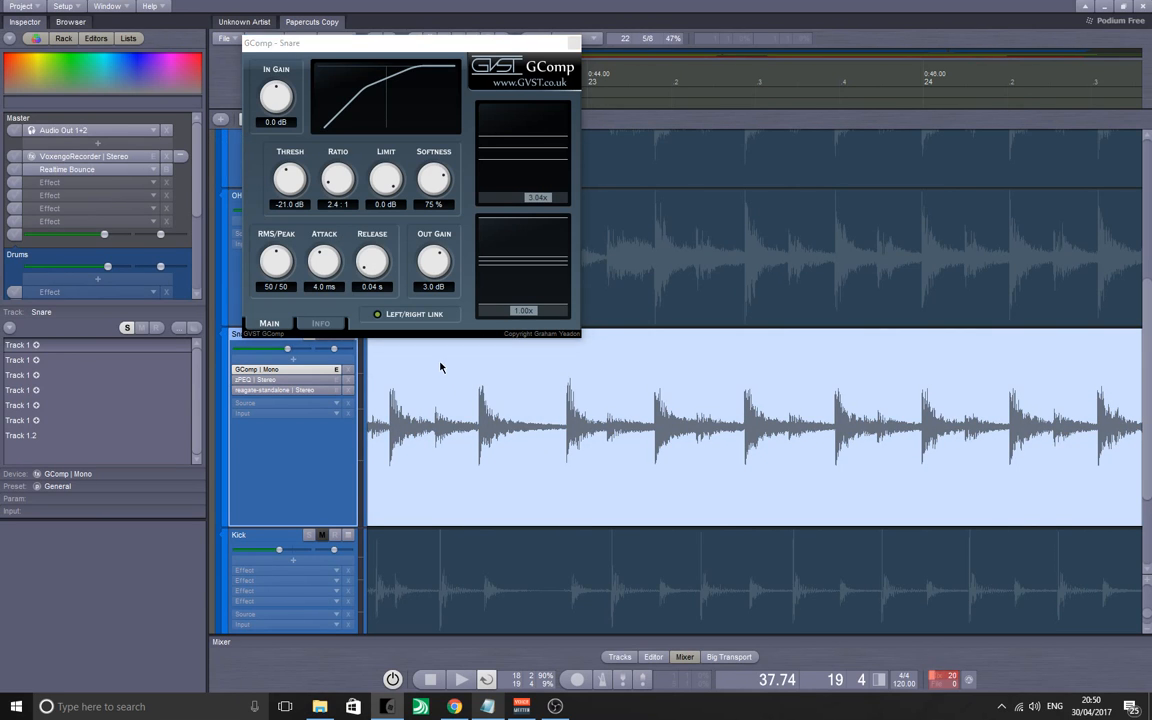
# - Move the play position to about 41.13 seconds and audition the compressed Snare
pyautogui.click(438, 359)
pyautogui.moveTo(236, 383); pyautogui.dragTo(478, 371)
pyautogui.moveTo(377, 379); pyautogui.dragTo(466, 380)
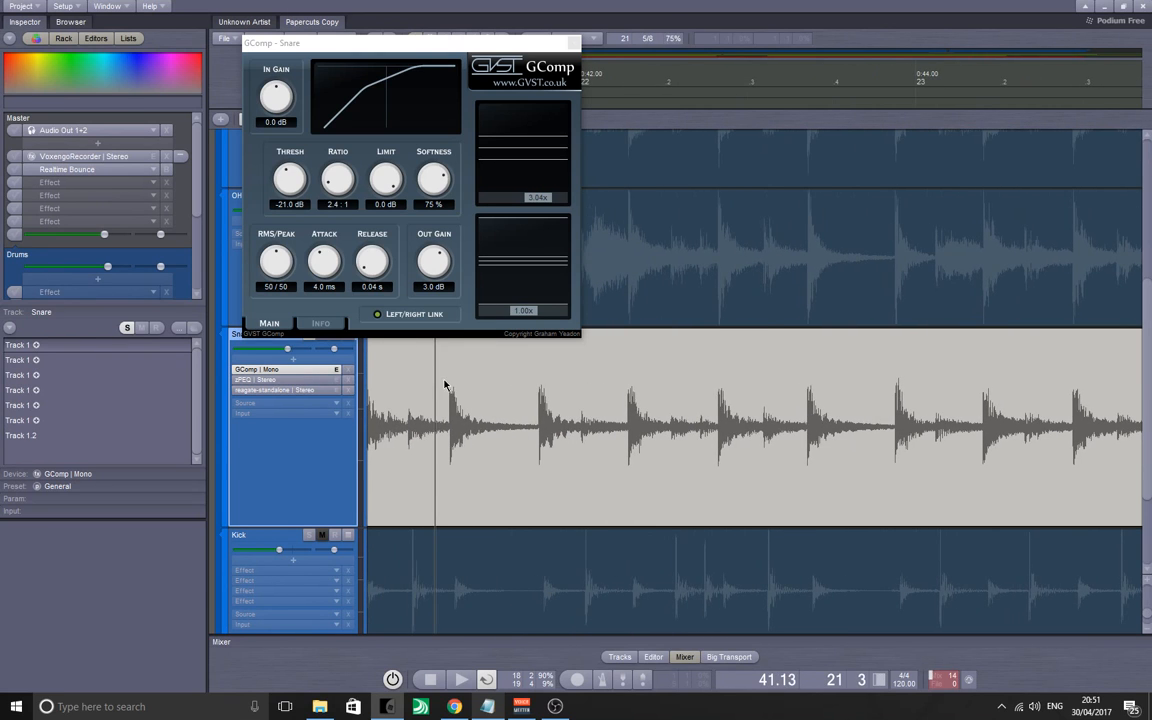
pyautogui.press('space')
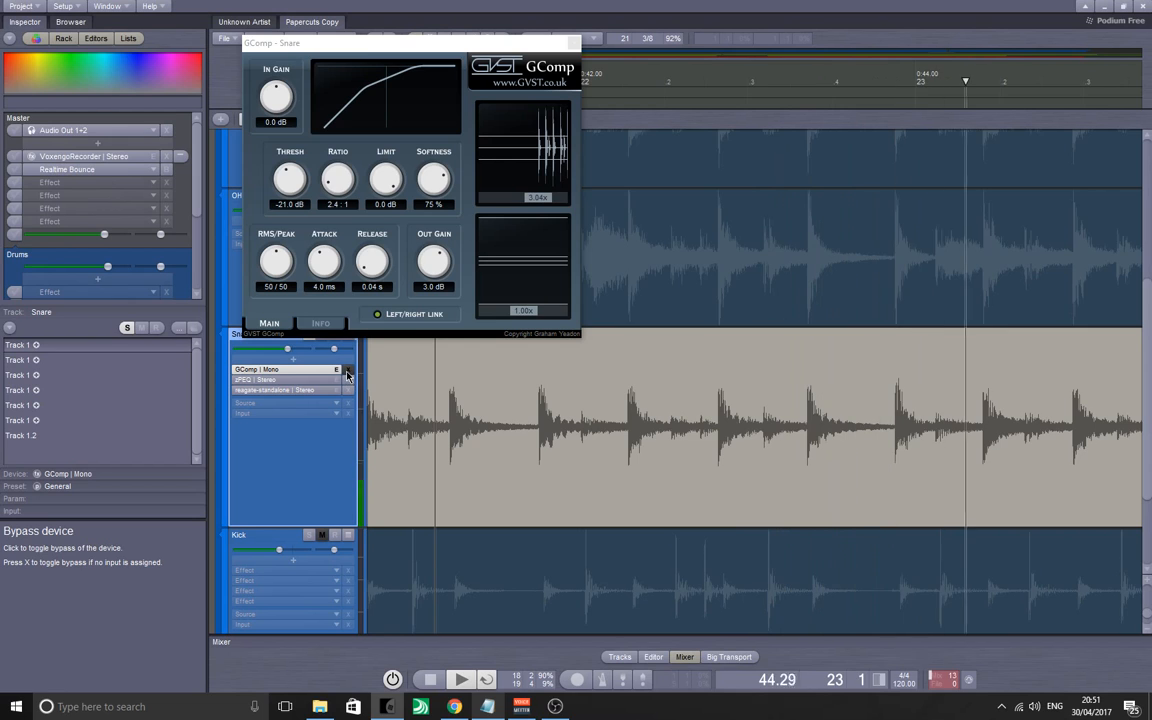
pyautogui.press('space')
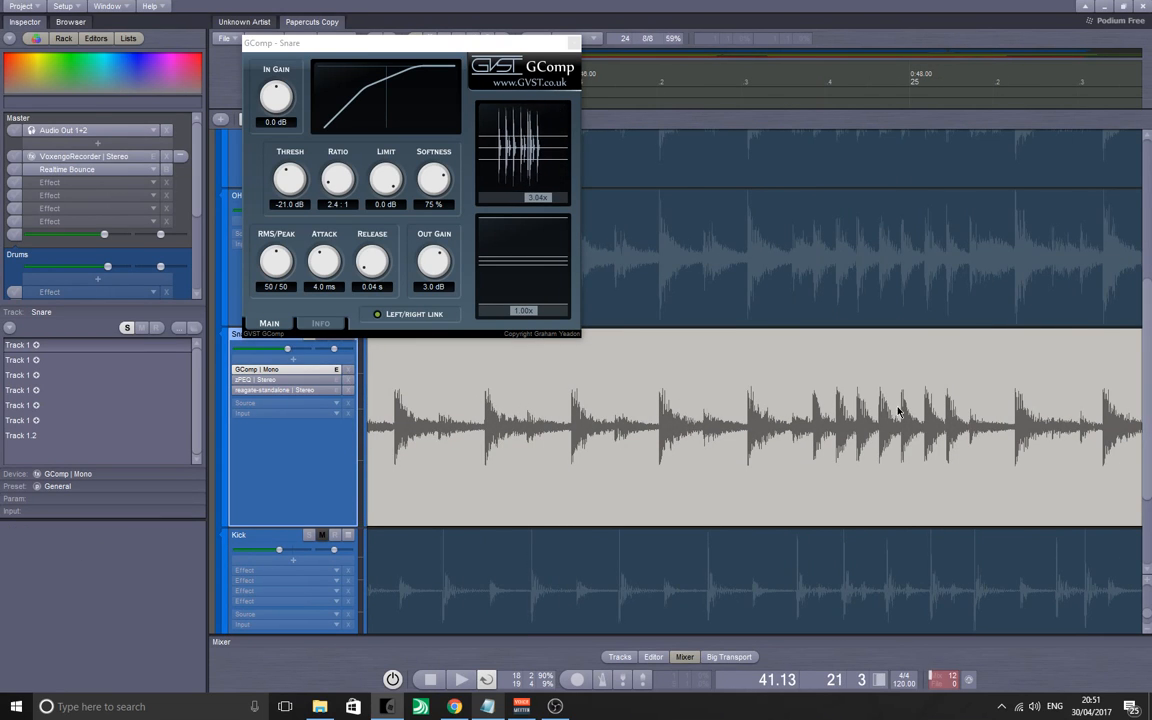
# - Audition the Snare from the denser hits at about 1:15.38, setting GComp's upper level display to 2.47x
pyautogui.scroll(-6, 689, 442)
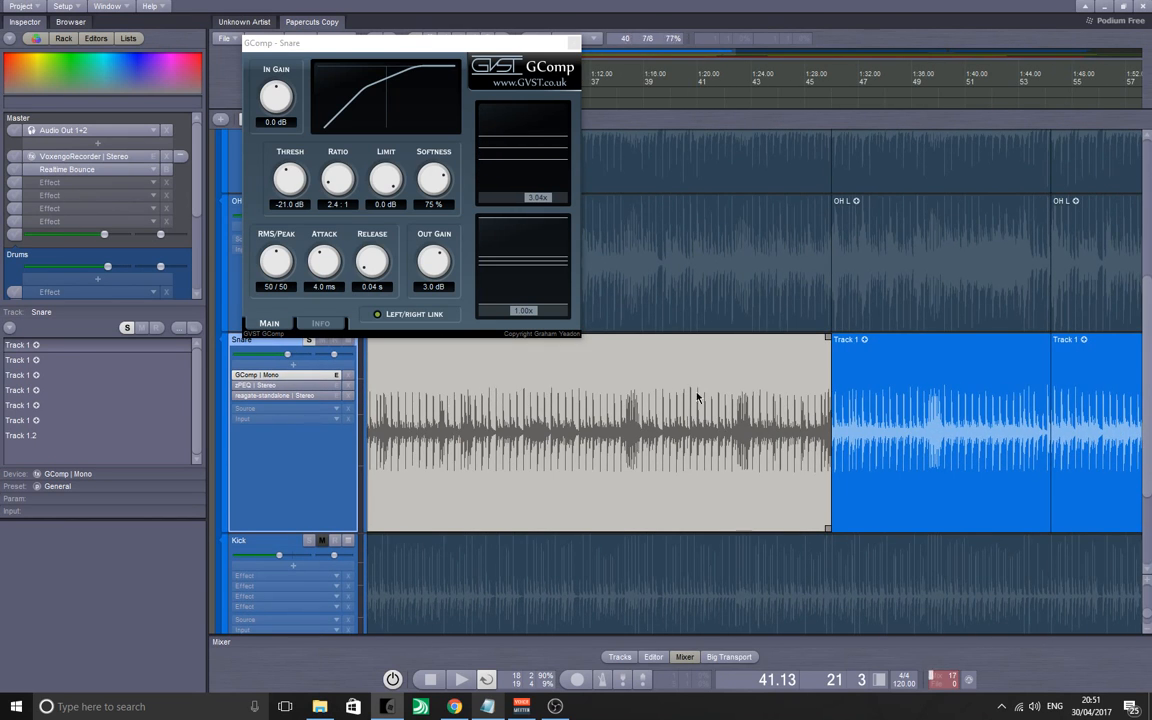
pyautogui.scroll(1, 674, 400)
pyautogui.moveTo(664, 404); pyautogui.dragTo(637, 440)
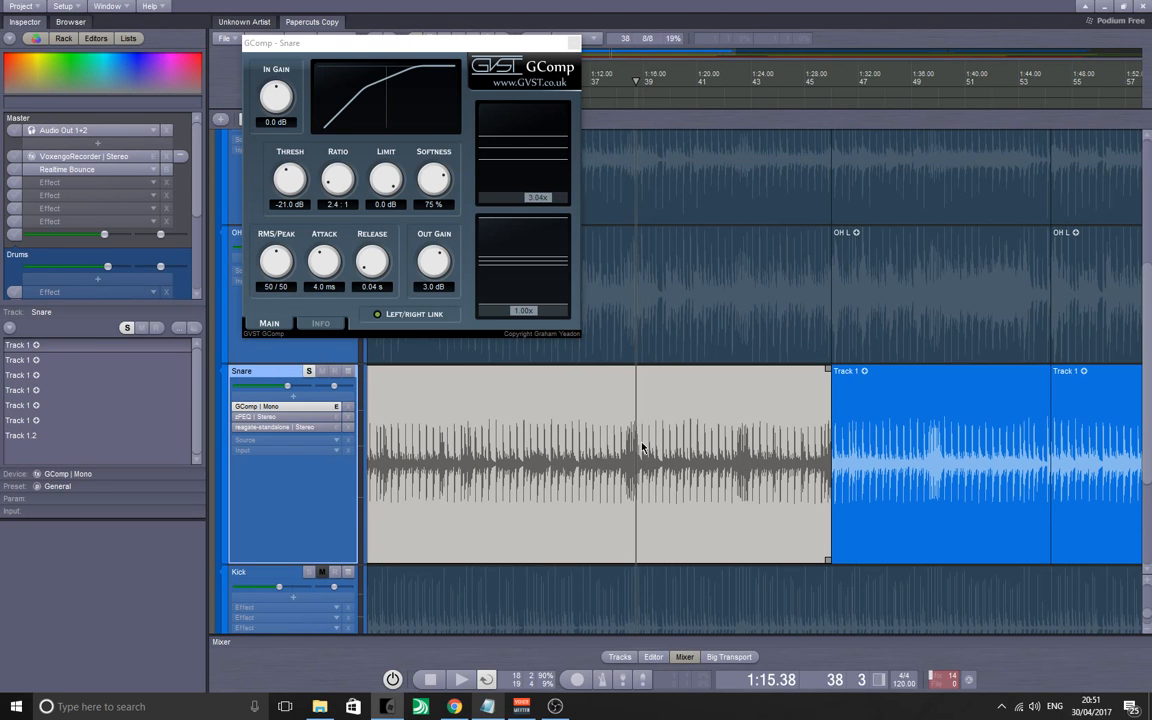
pyautogui.press('space')
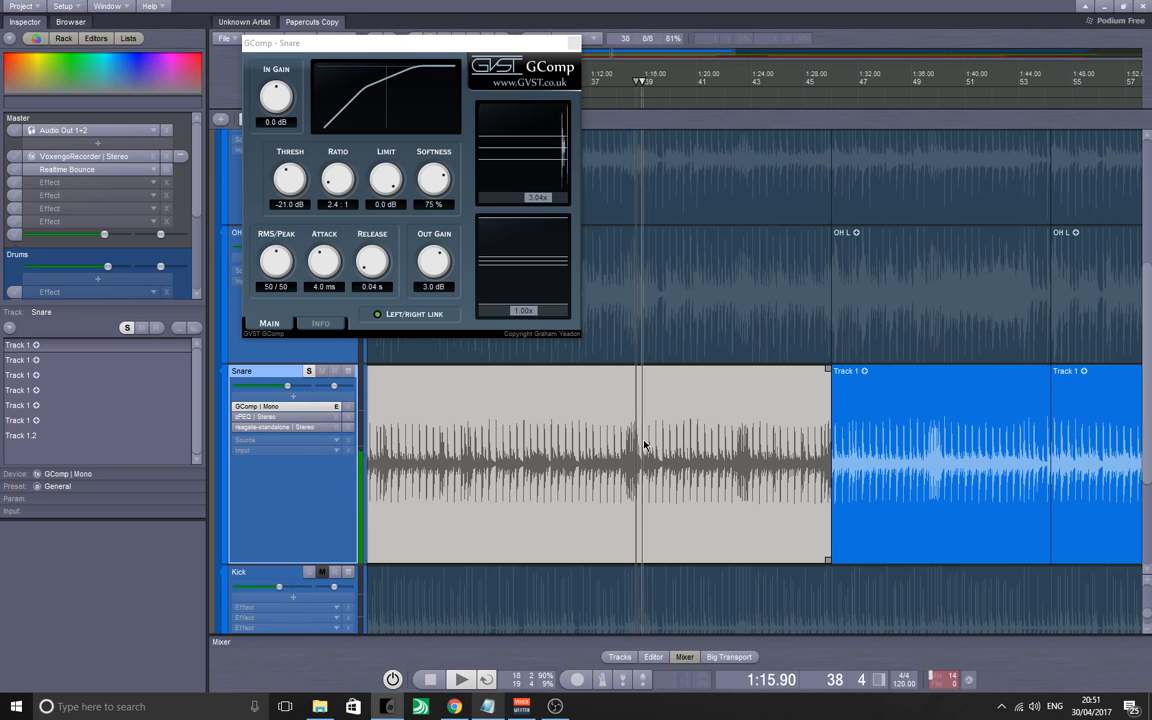
pyautogui.click(530, 203)
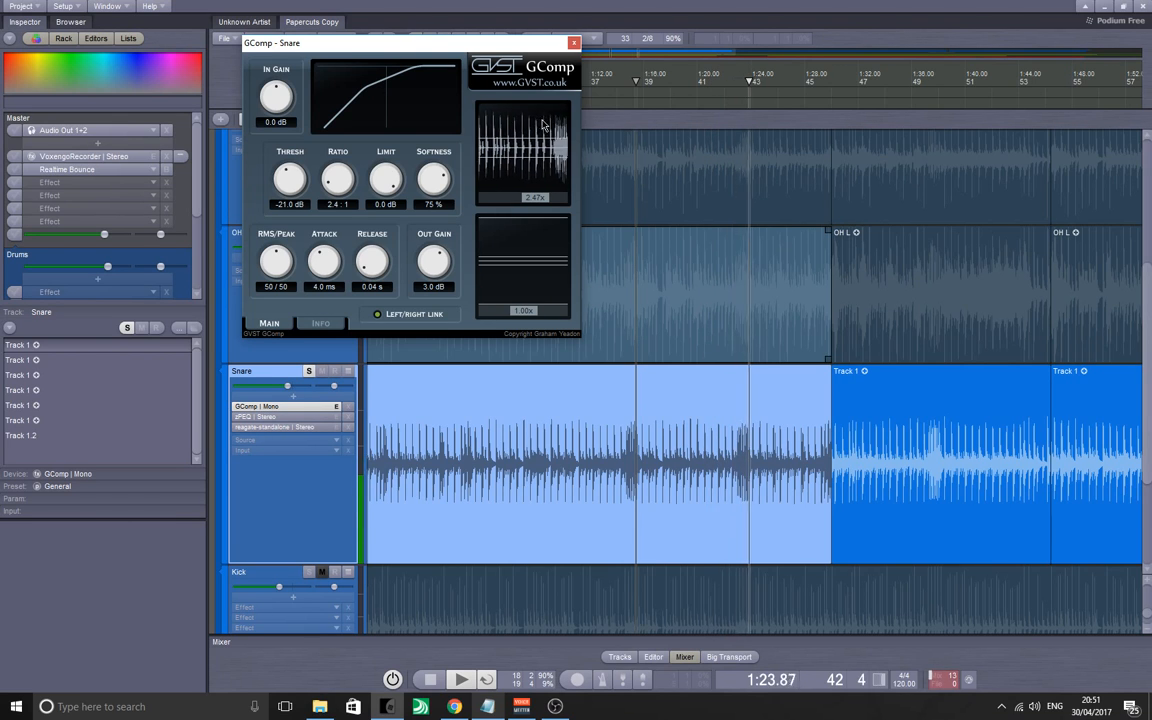
# - Replace the GComp editor with the Snare's ReaGate, set its threshold to -23.2 dB, and close it with playback stopped
pyautogui.click(574, 43)
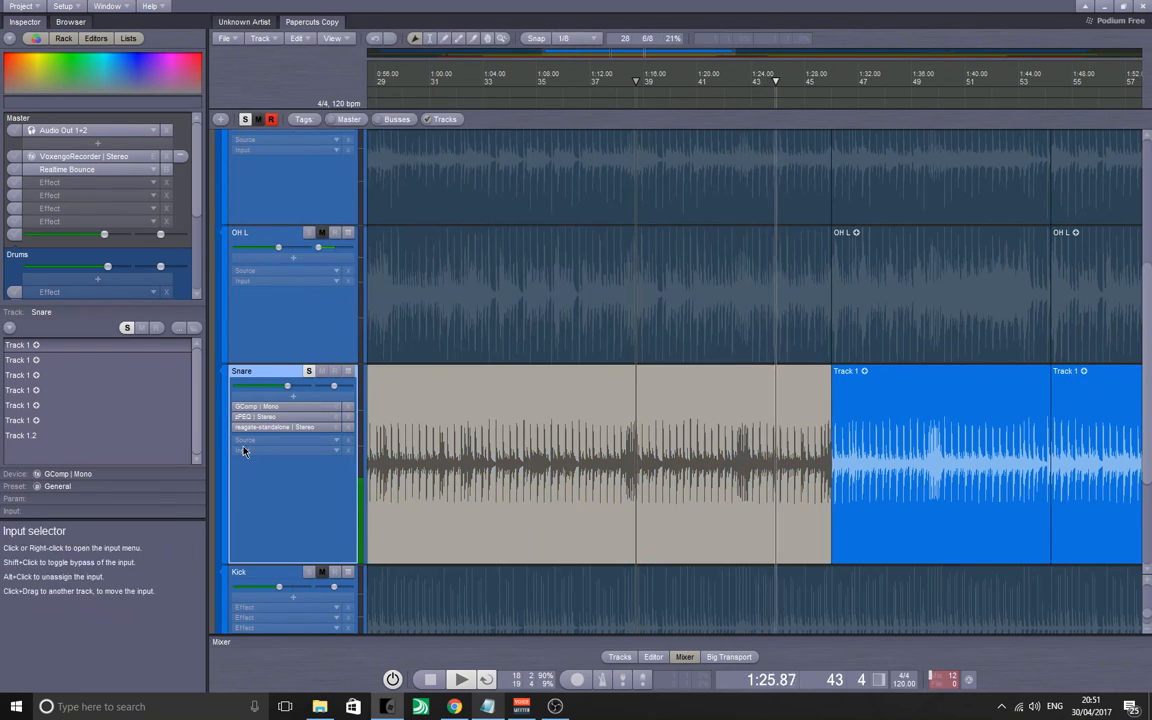
pyautogui.doubleClick(272, 427)
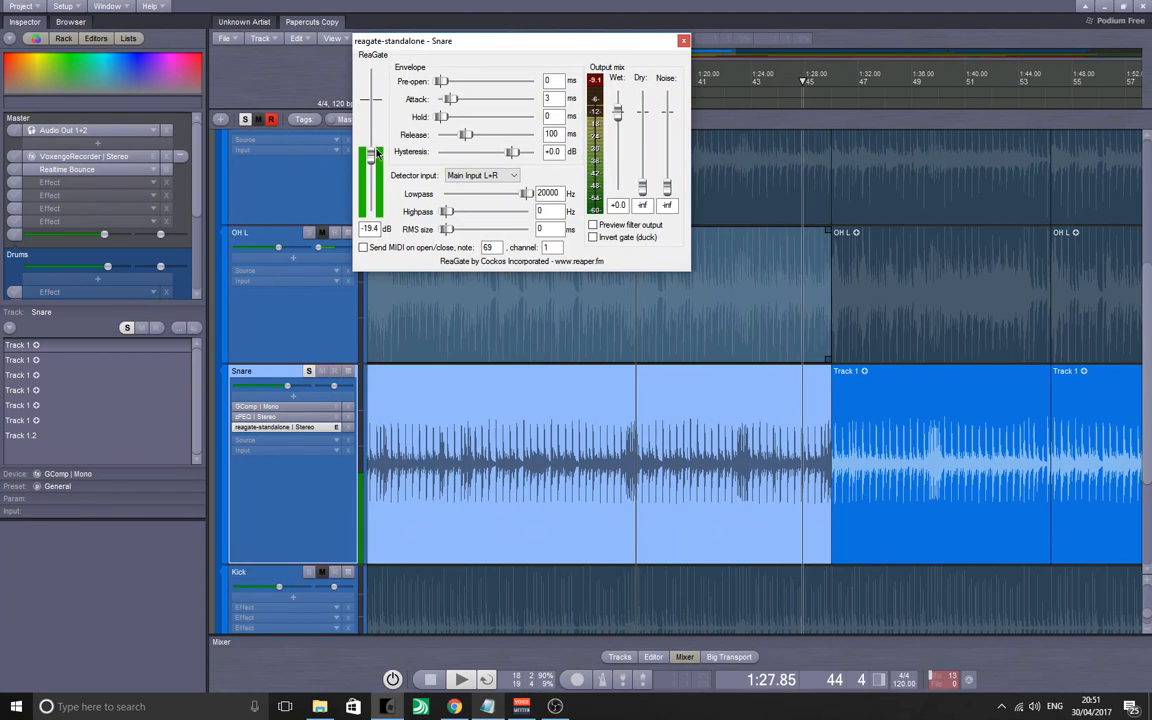
pyautogui.moveTo(370, 155); pyautogui.dragTo(371, 163)
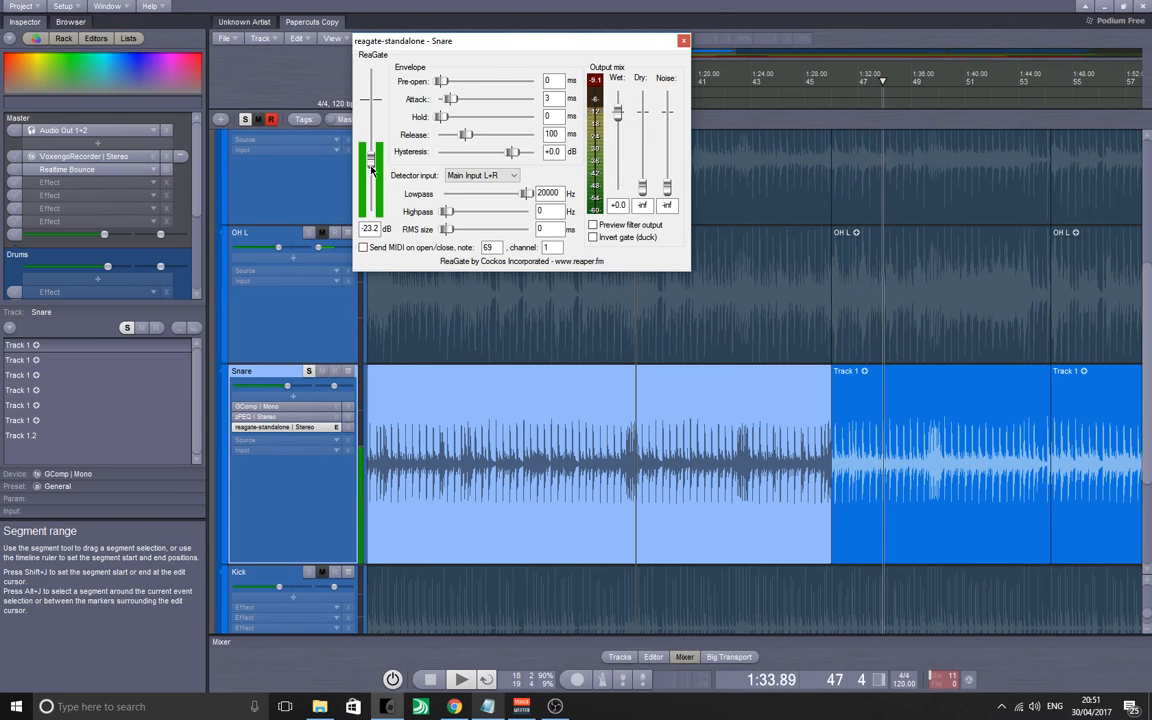
pyautogui.click(683, 40)
pyautogui.press('space')
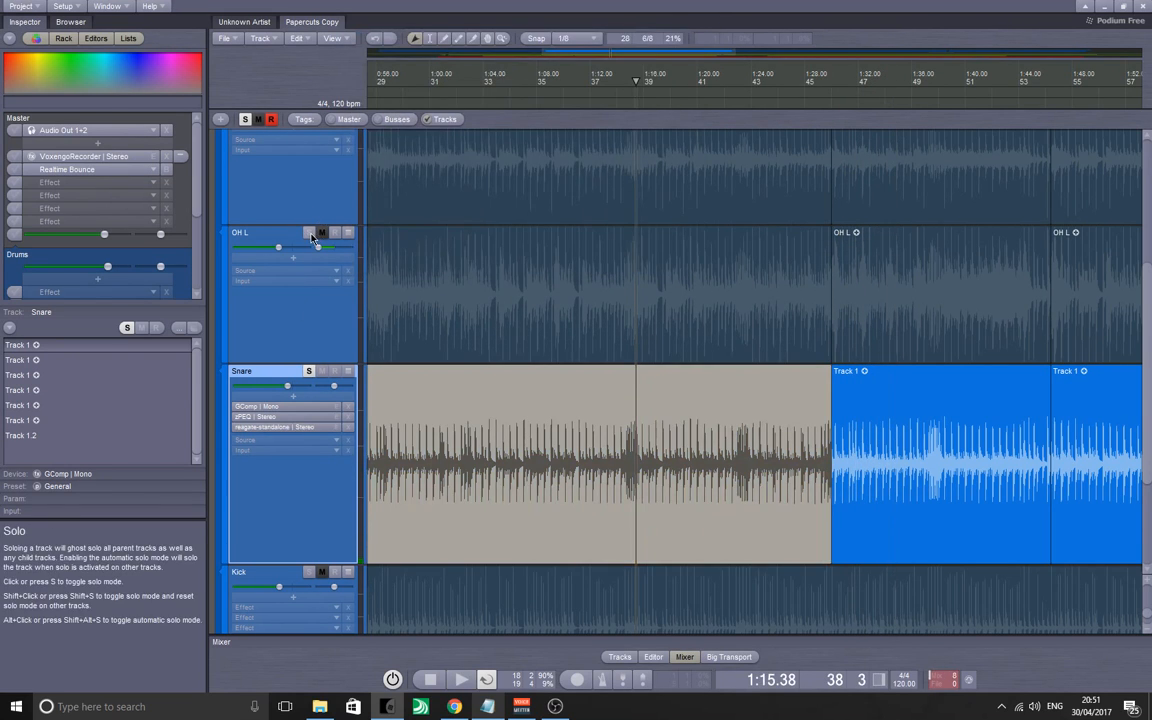
# - Solo OH L and OH R along with the Snare, and compare the playing drums with the Snare muted and unmuted
pyautogui.click(310, 233)
pyautogui.scroll(2, 314, 232)
pyautogui.click(309, 165)
pyautogui.press('space')
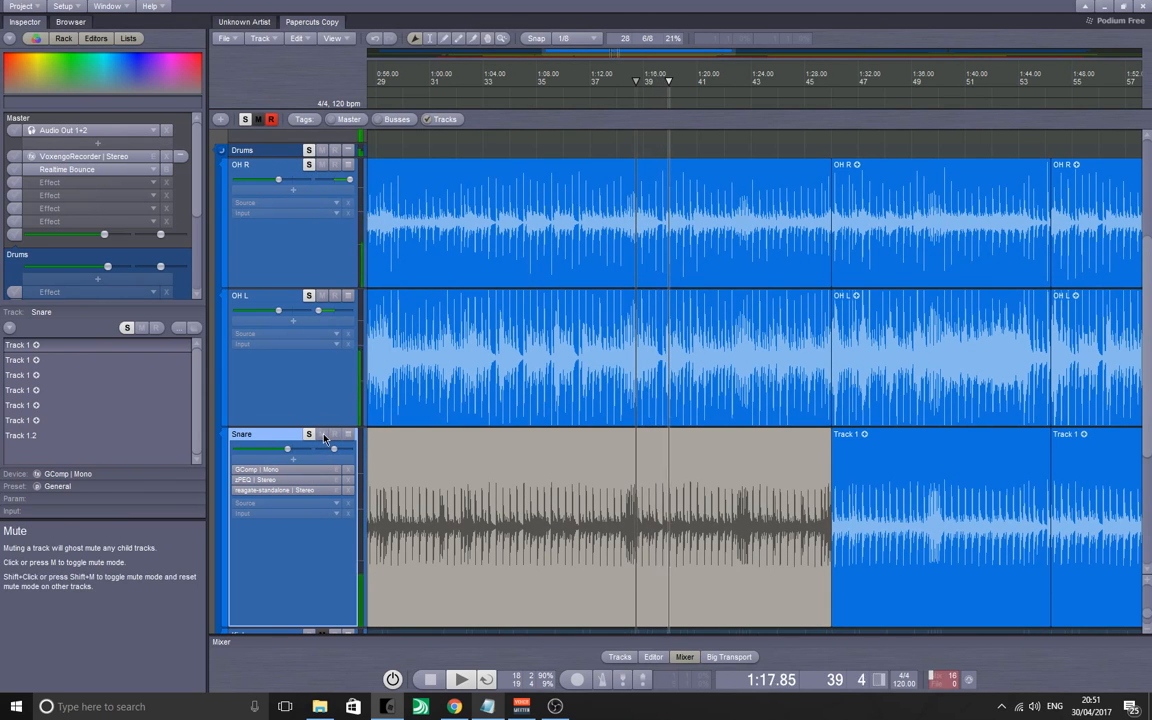
pyautogui.click(322, 435)
pyautogui.click(322, 435)
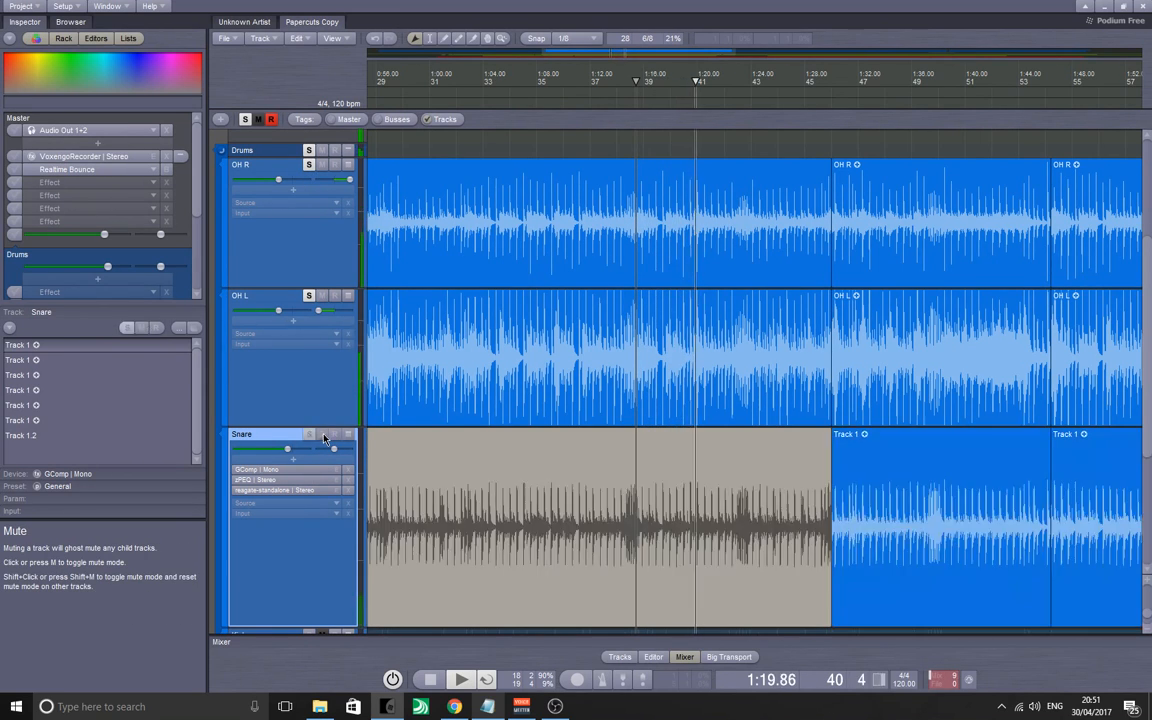
# - Raise the Snare's level to +1.31 in the mixer with the Snare soloed again, and stop playback
pyautogui.press('x')
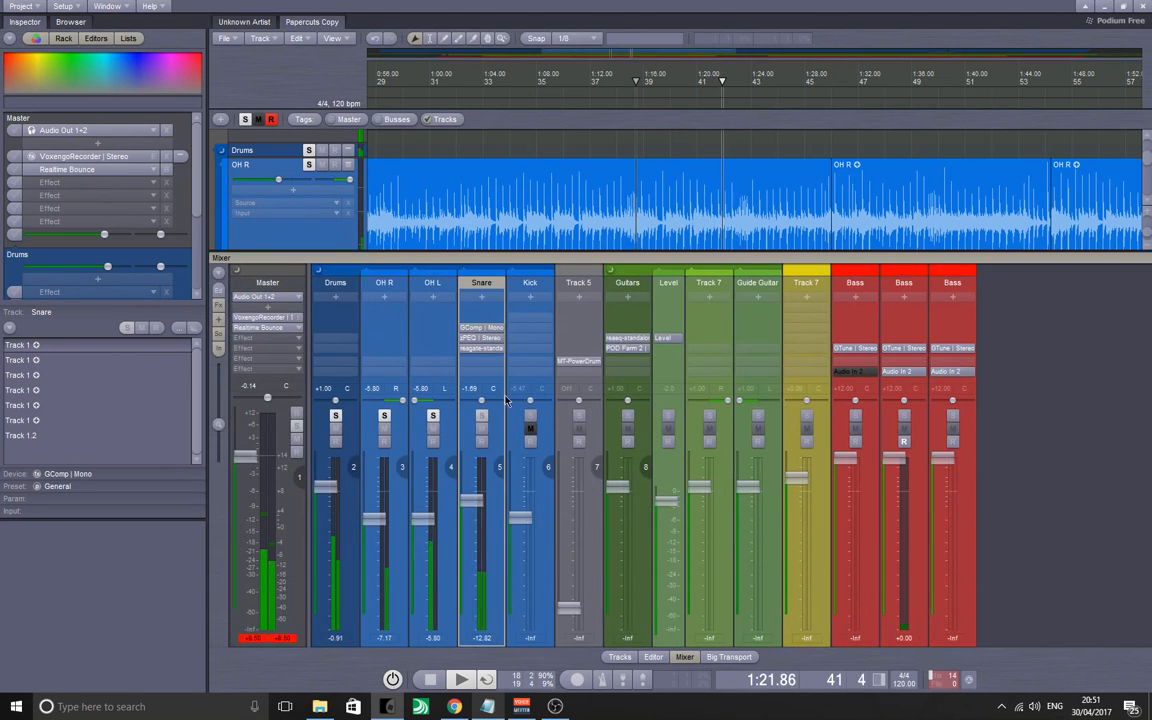
pyautogui.scroll(3, 477, 501)
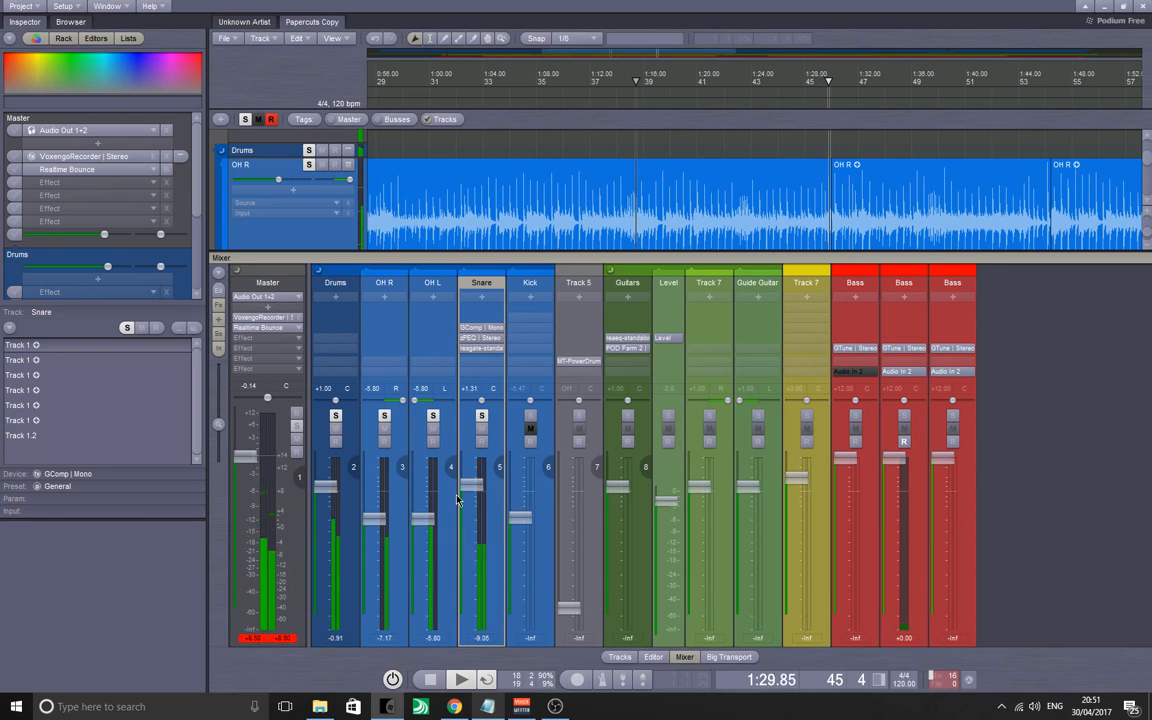
pyautogui.press('space')
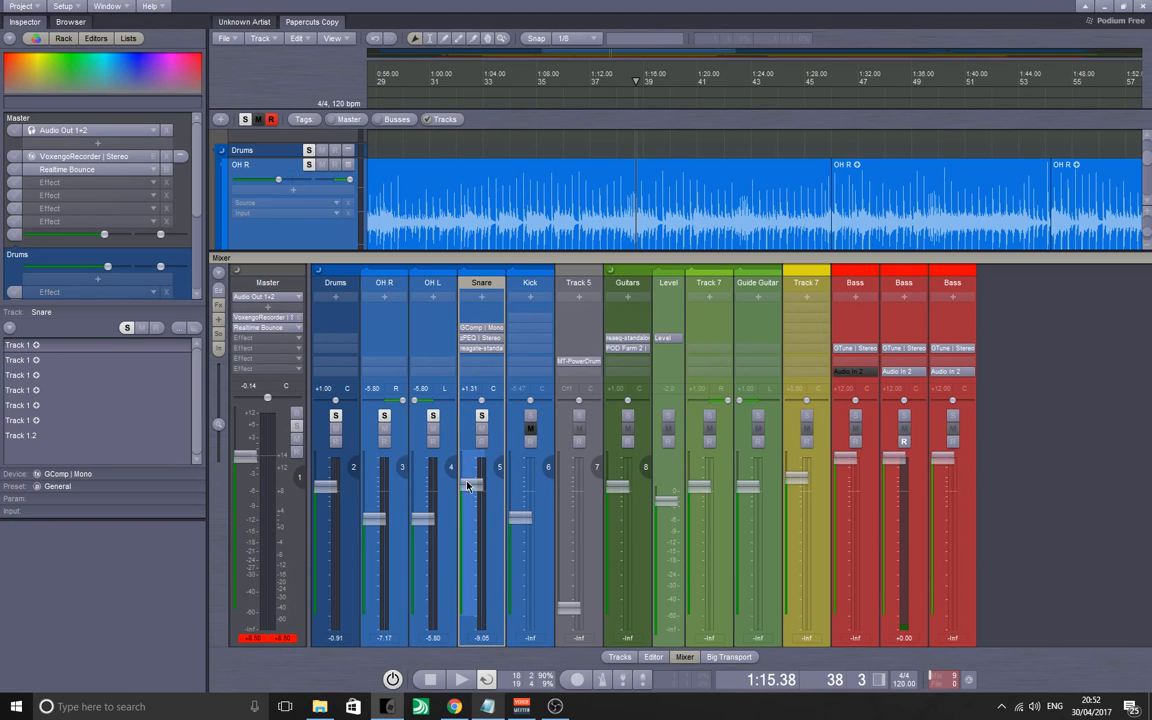
# - Replay the soloed drums, reset the Snare's peak level read-out in the mixer, and stop playback with the mixer hidden
pyautogui.press('space')
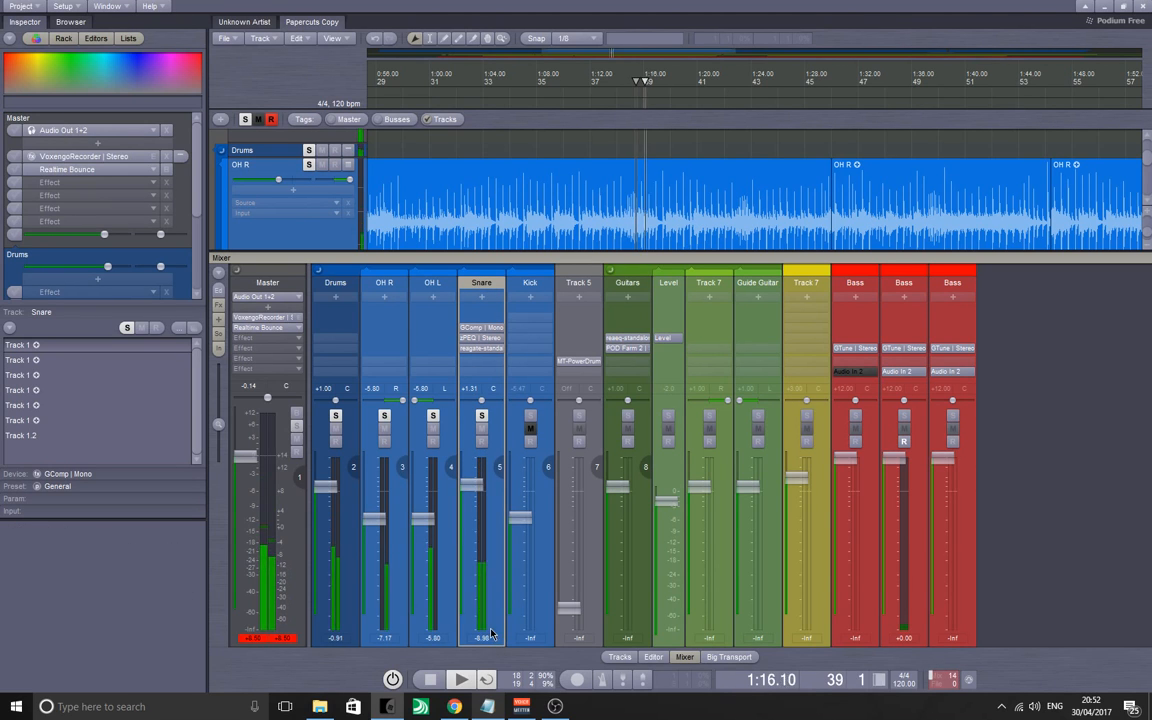
pyautogui.click(484, 640)
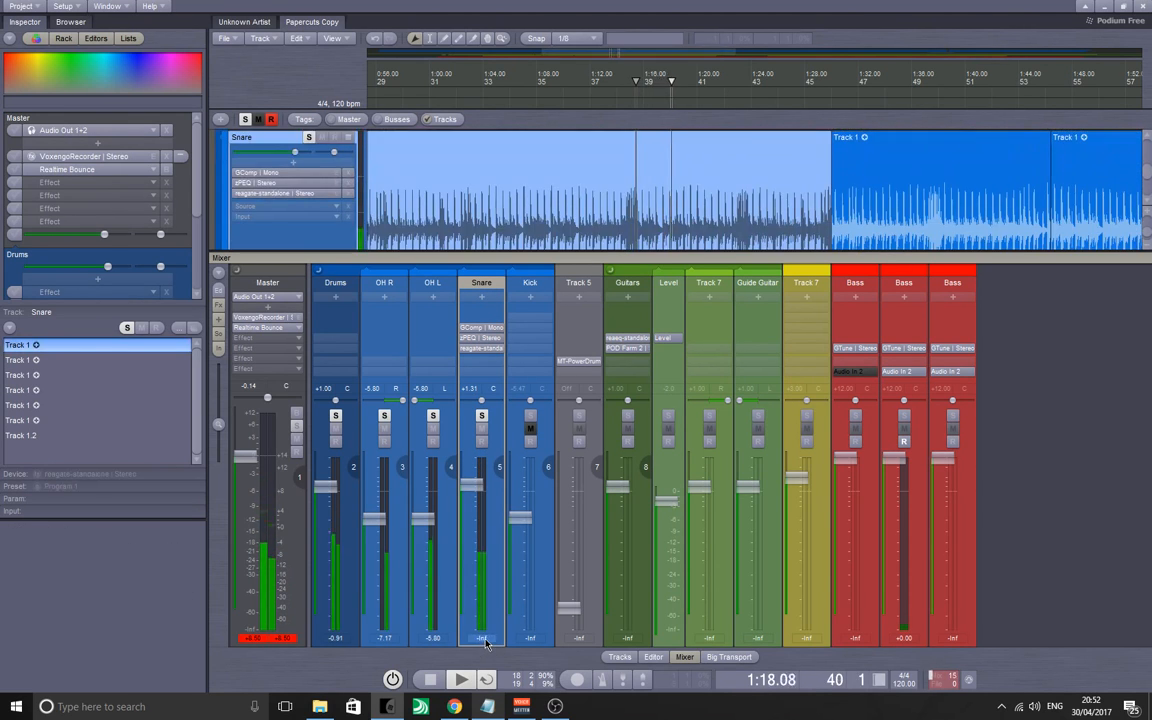
pyautogui.press('space')
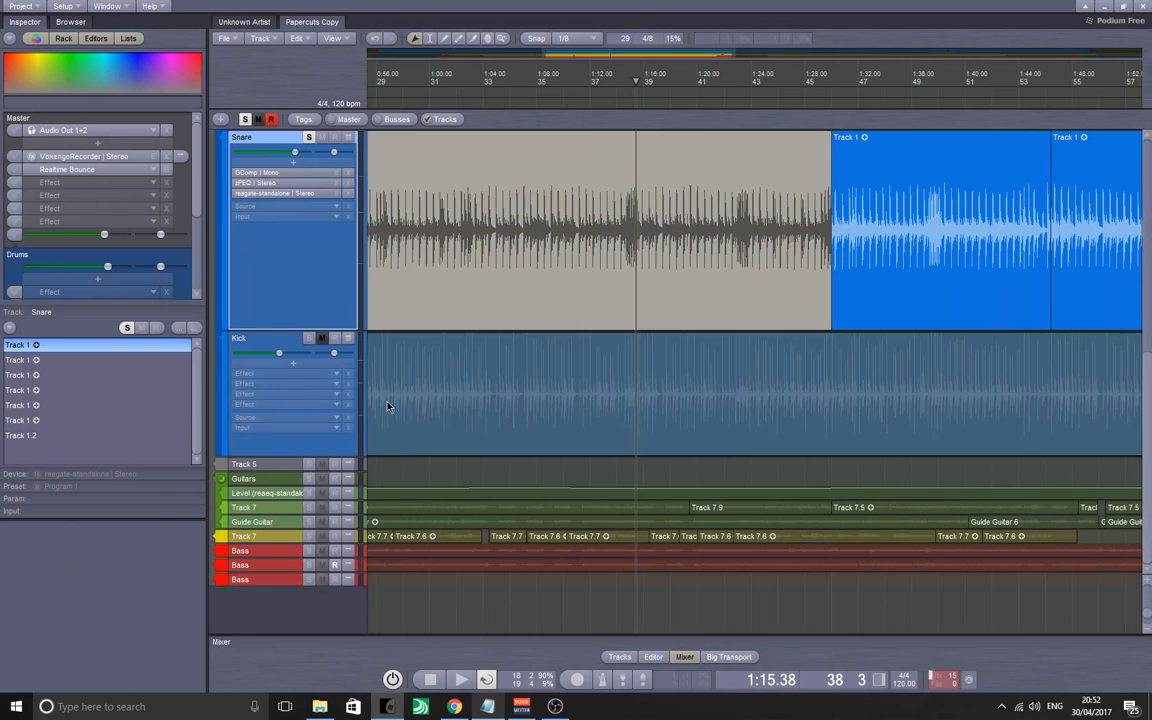
# - Solo the Kick with the Snare muted, and delete three of the Kick's four empty effect slots
pyautogui.click(309, 338)
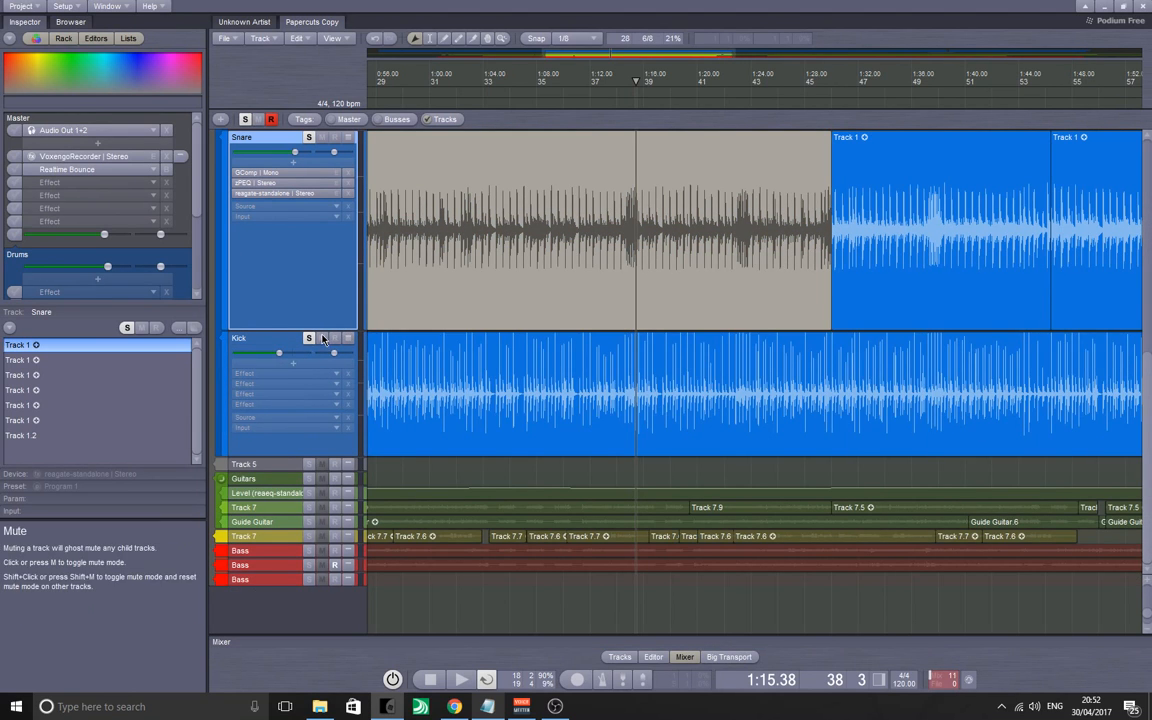
pyautogui.click(322, 136)
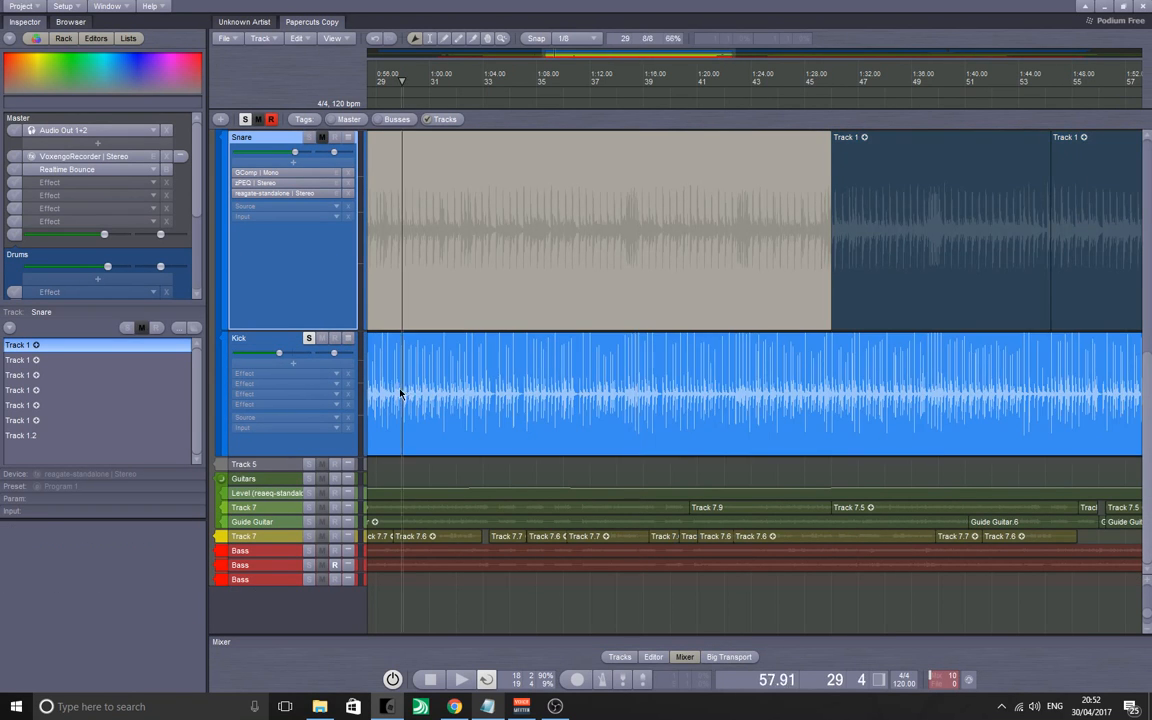
pyautogui.rightClick(300, 384)
pyautogui.click(287, 460)
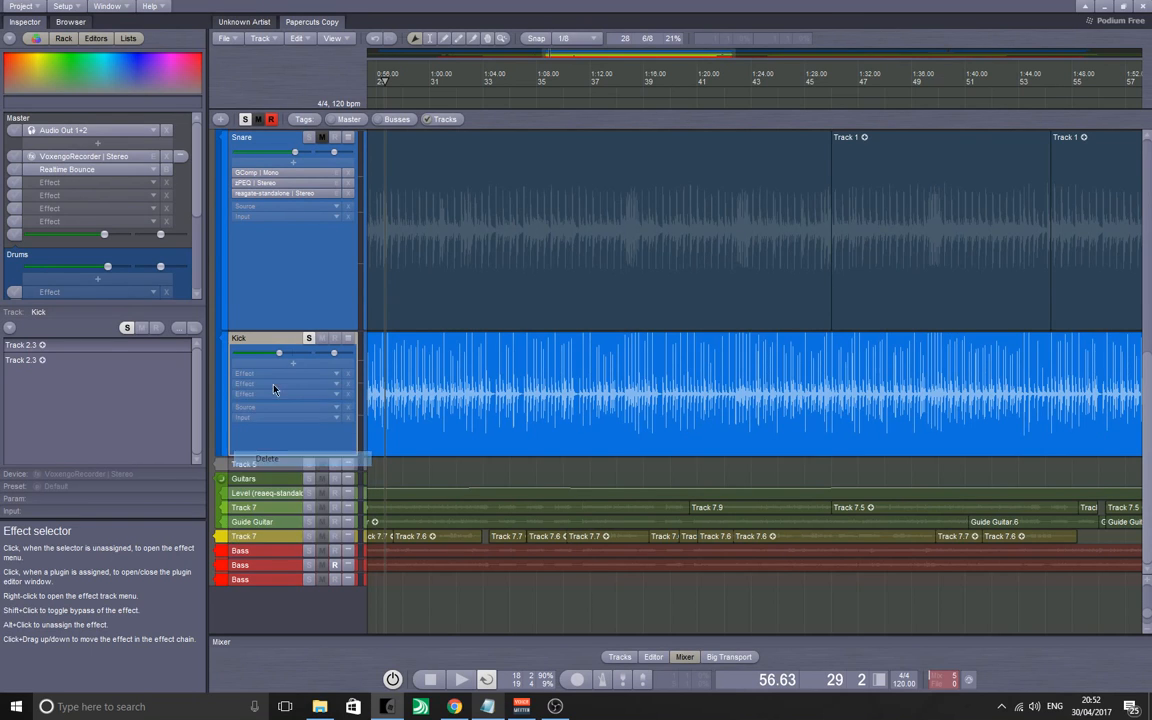
pyautogui.rightClick(274, 386)
pyautogui.click(277, 459)
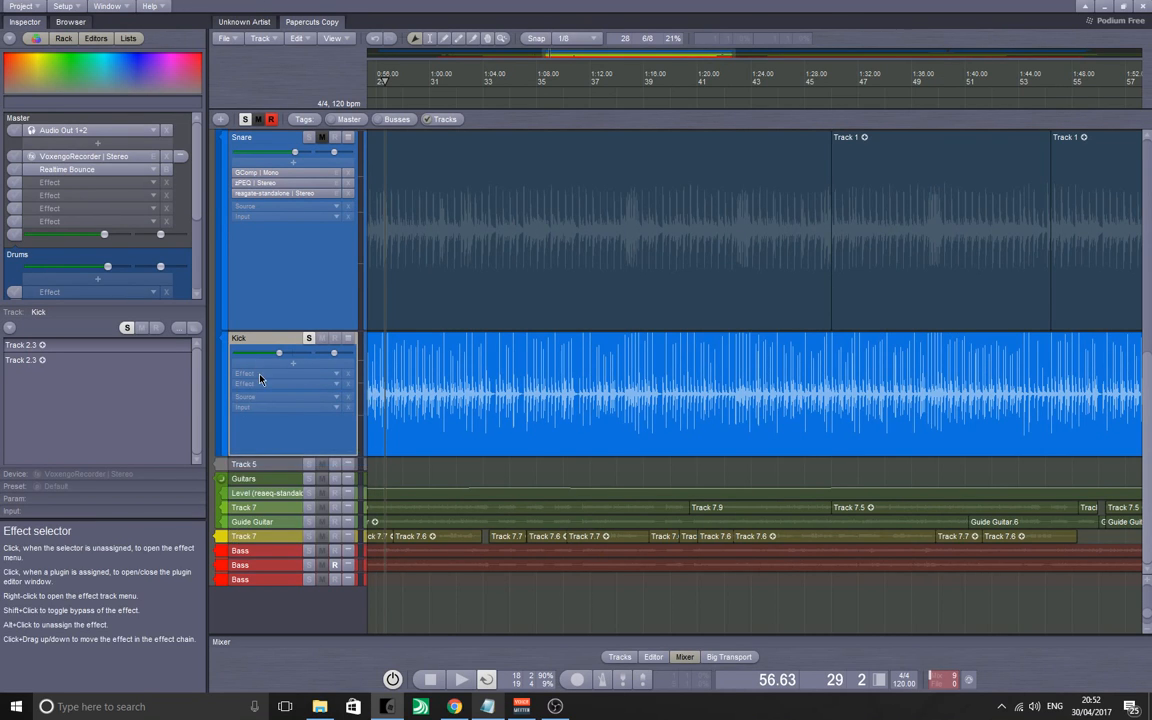
pyautogui.rightClick(232, 373)
pyautogui.click(245, 447)
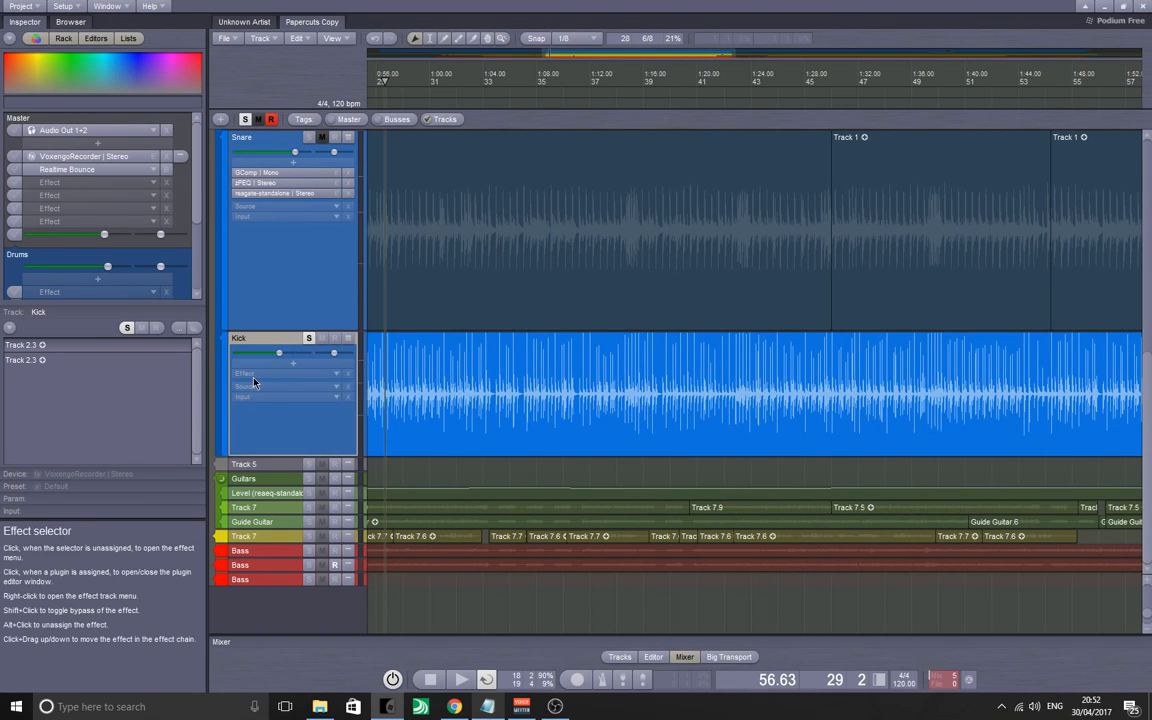
pyautogui.click(287, 375)
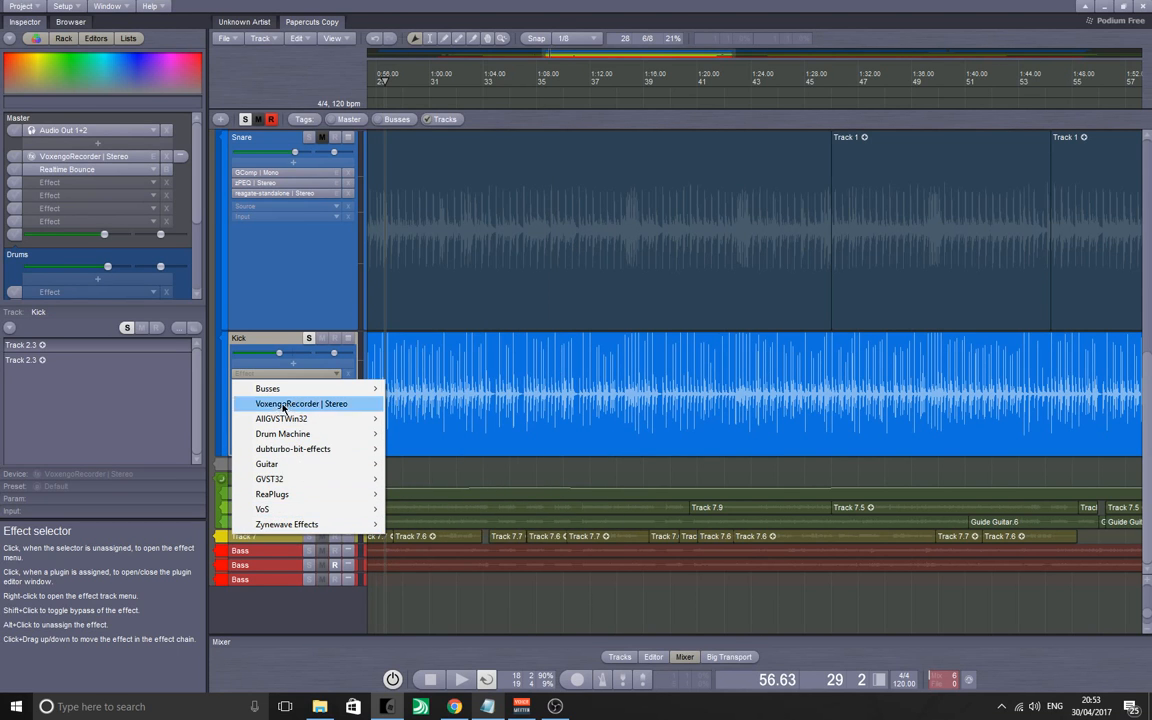
pyautogui.moveTo(283, 481)
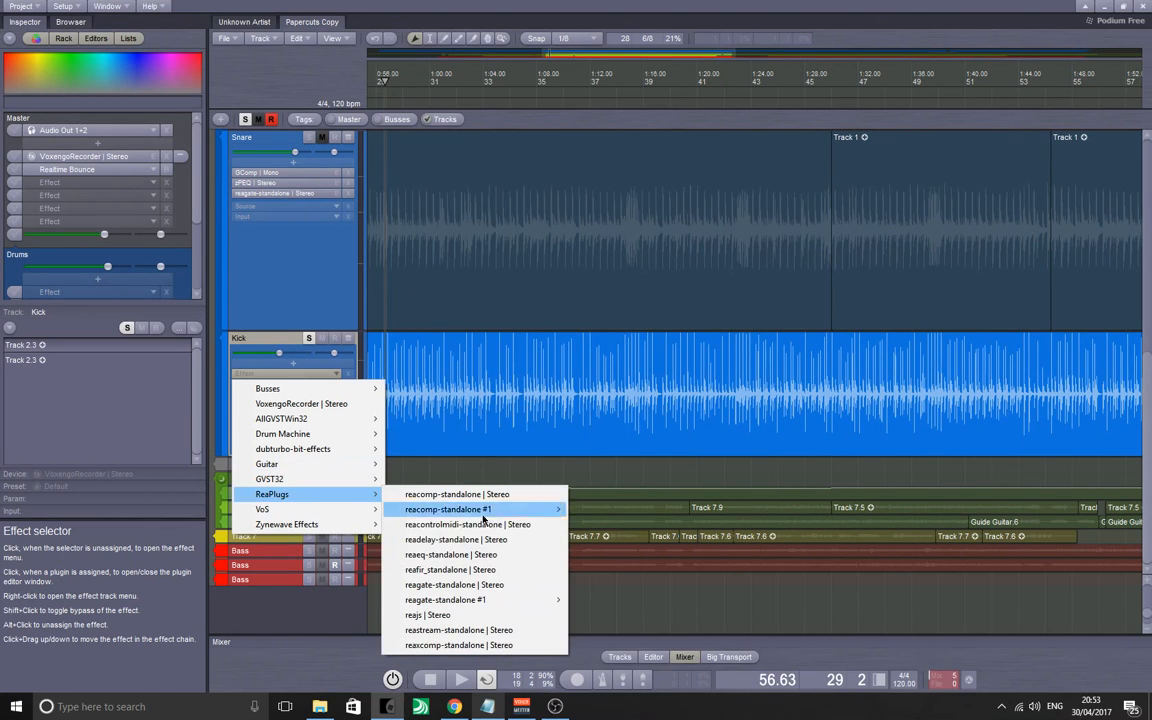
pyautogui.click(481, 554)
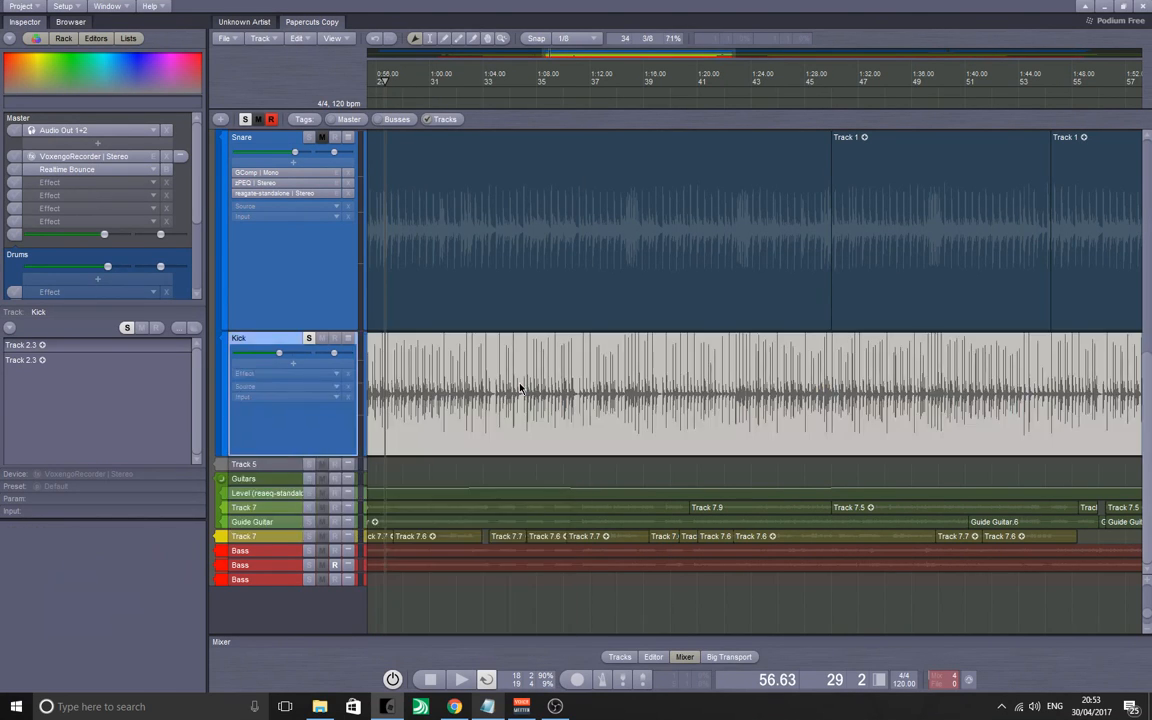
# - Add the reagate-standalone | Stereo effect from ReaPlugs to the Kick and open its editor
pyautogui.scroll(5, 483, 418)
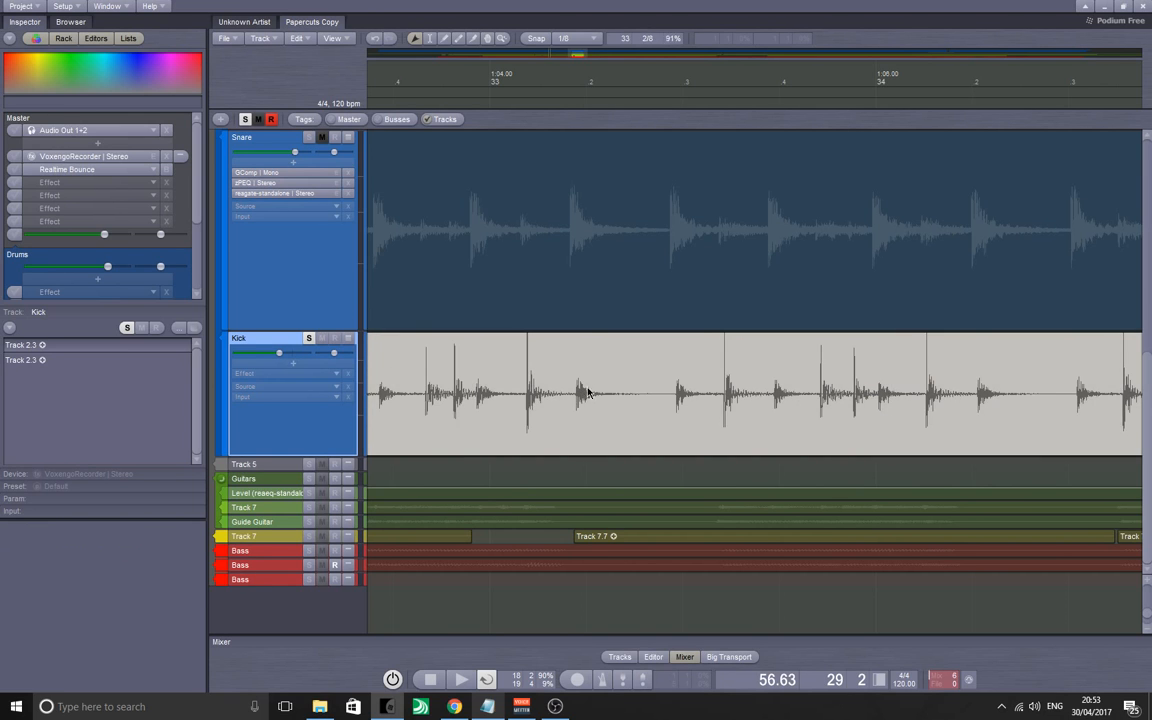
pyautogui.click(293, 362)
pyautogui.moveTo(296, 484)
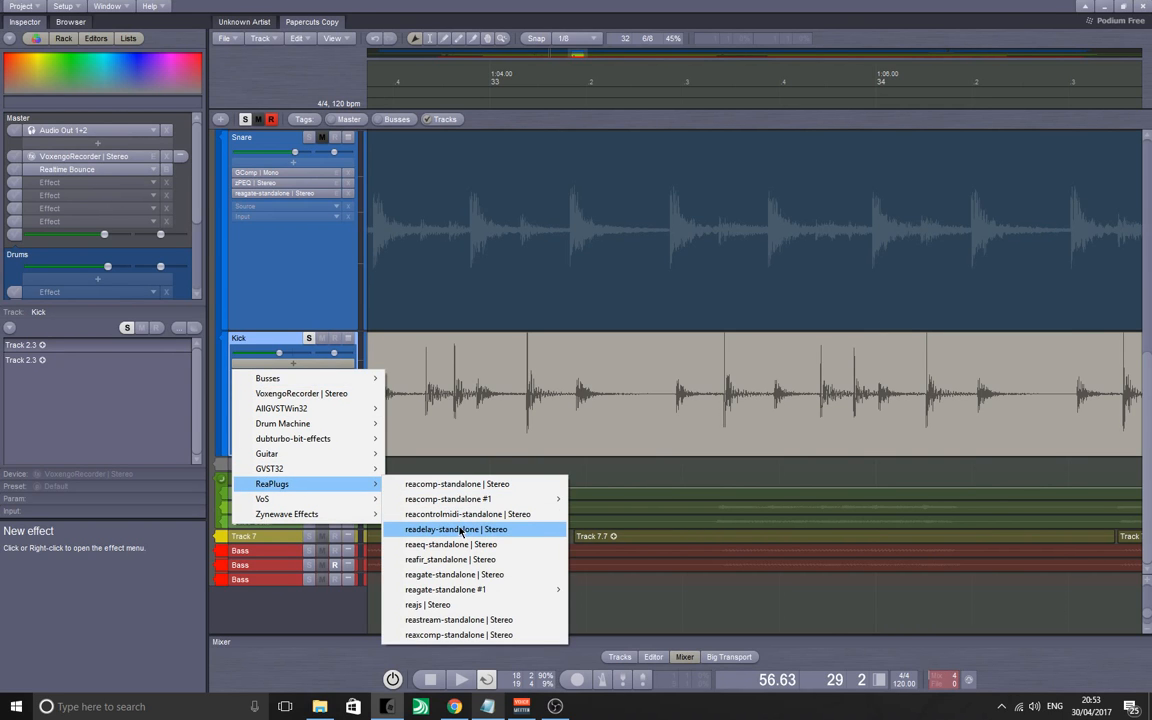
pyautogui.click(430, 575)
pyautogui.click(287, 374)
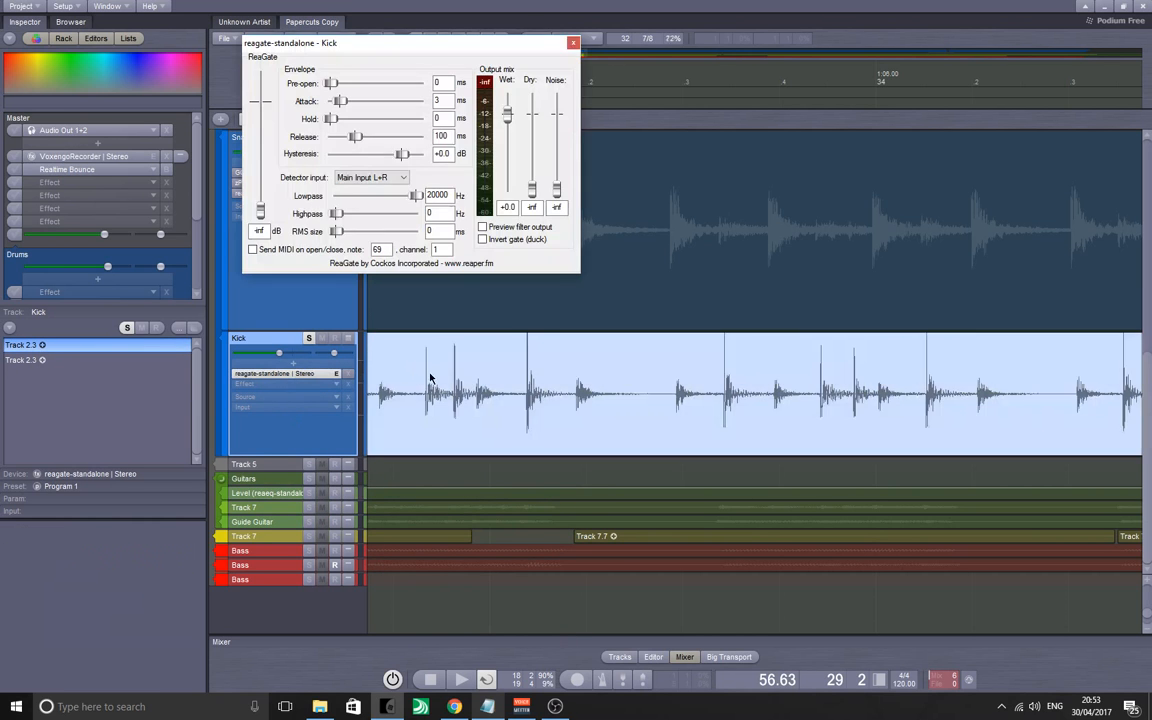
# - Play the drums from bar 32, move the gate's editor off the track controls, and mute OH L and OH R
pyautogui.moveTo(430, 377); pyautogui.dragTo(463, 468)
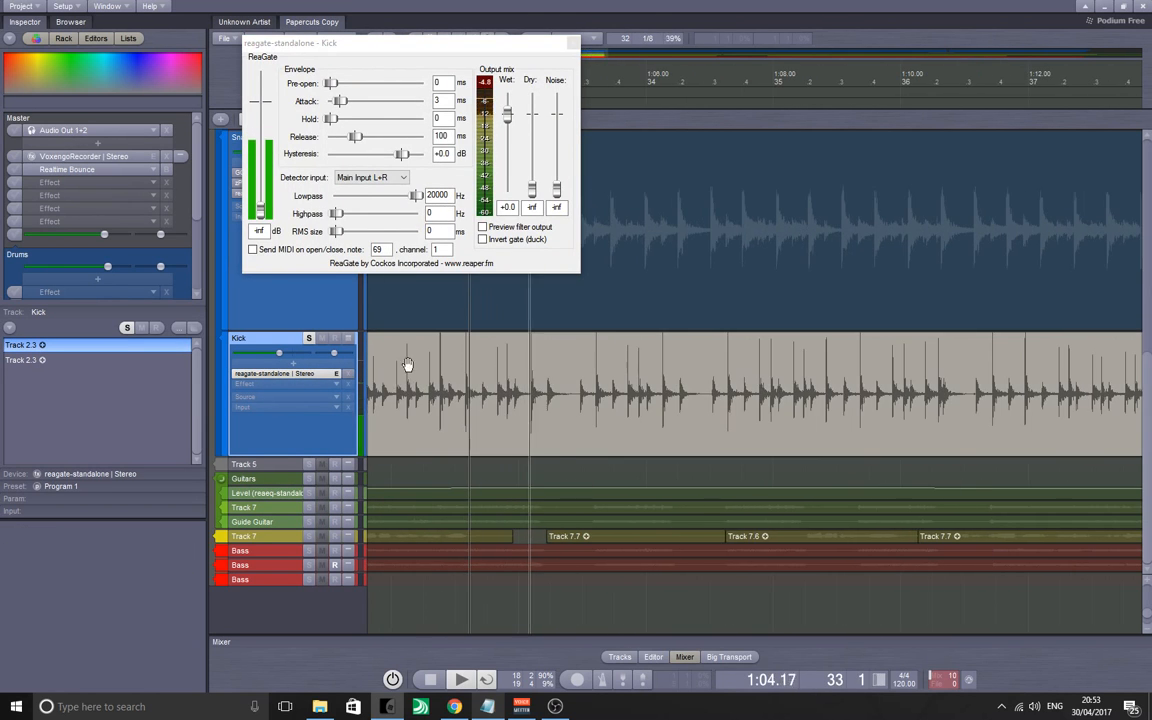
pyautogui.moveTo(448, 49); pyautogui.dragTo(780, 187)
pyautogui.scroll(5, 300, 220)
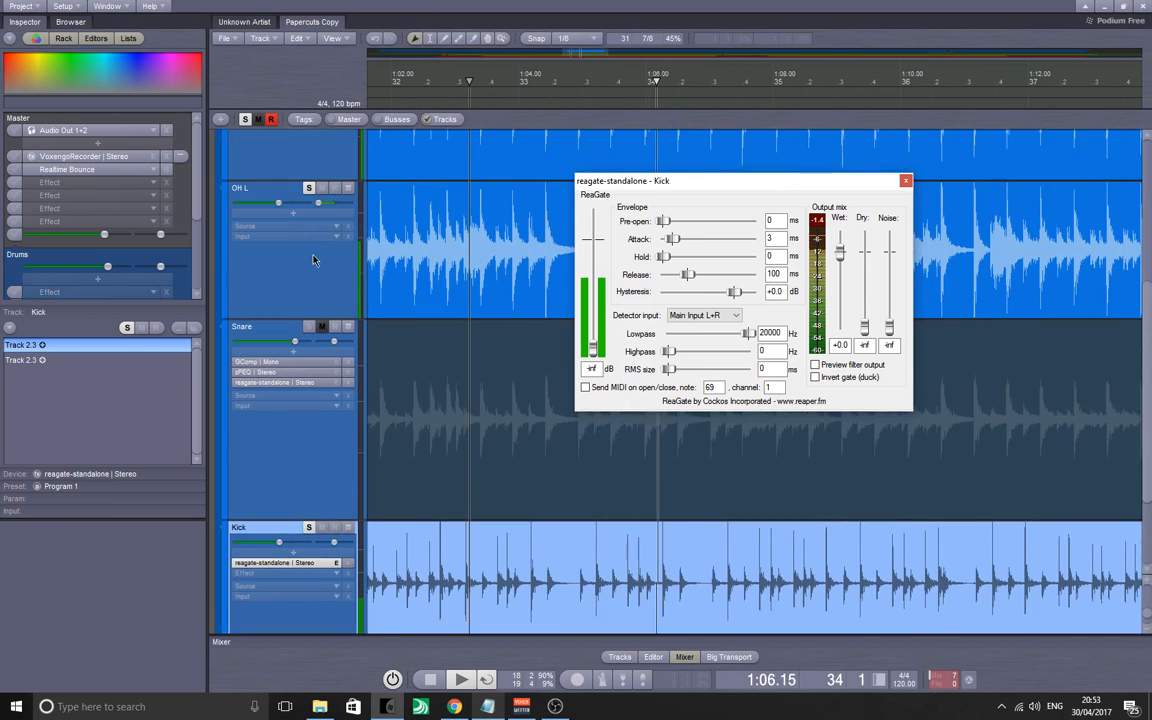
pyautogui.click(321, 282)
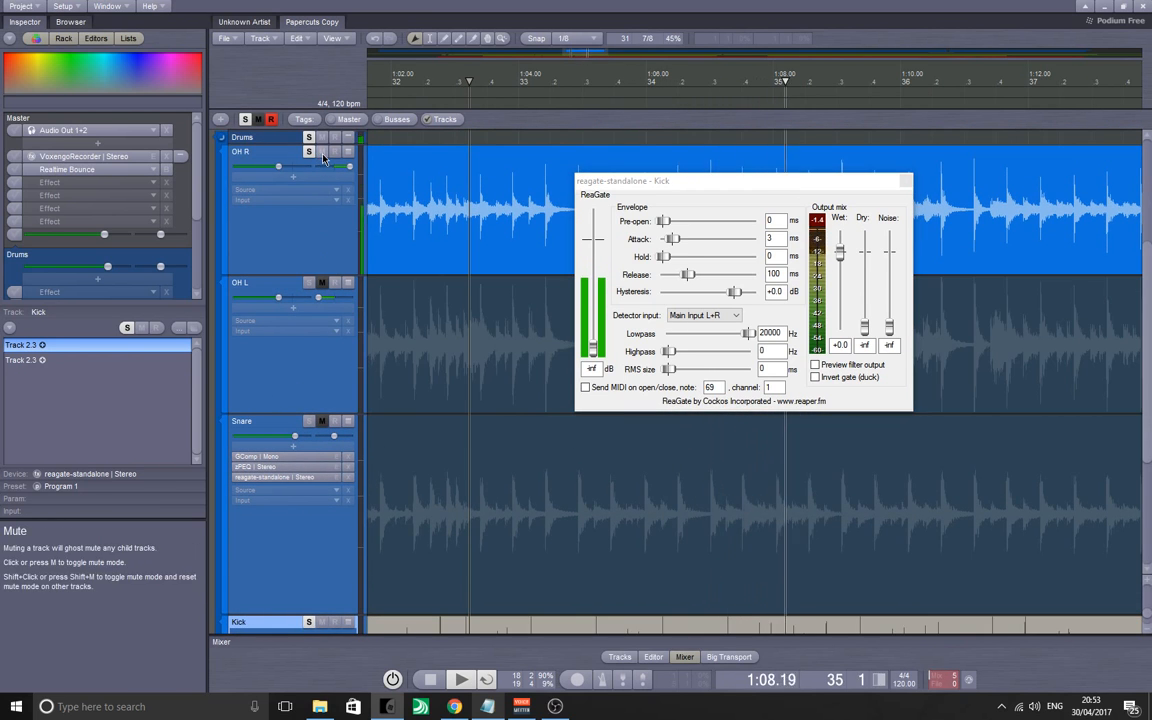
pyautogui.click(321, 151)
# - Raise the Kick gate's threshold to -13.1 dB while the track plays
pyautogui.moveTo(658, 183); pyautogui.dragTo(392, 136)
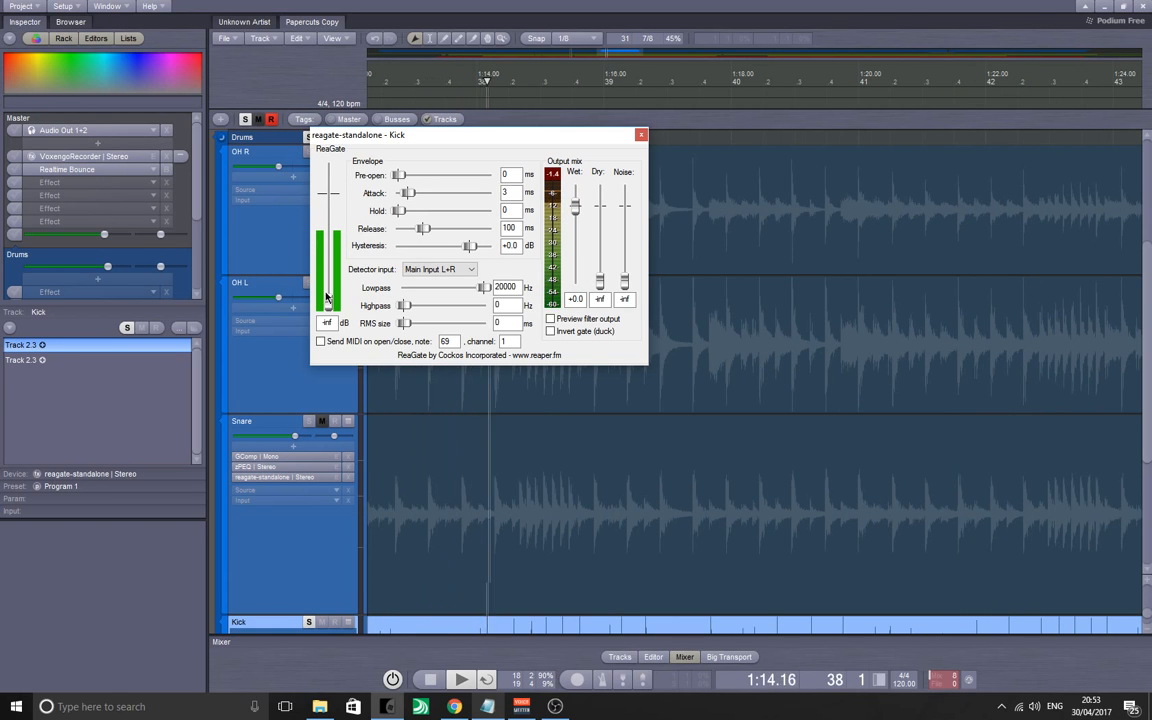
pyautogui.moveTo(328, 300); pyautogui.dragTo(328, 252)
pyautogui.scroll(5, 333, 283)
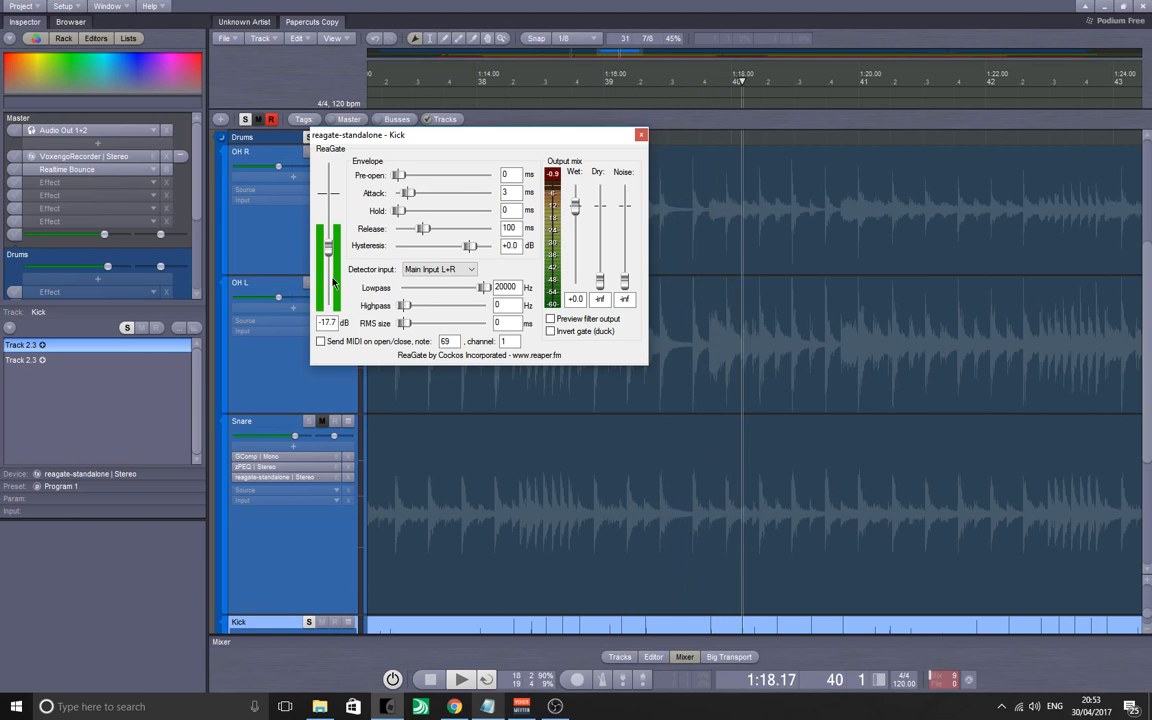
pyautogui.scroll(3, 333, 283)
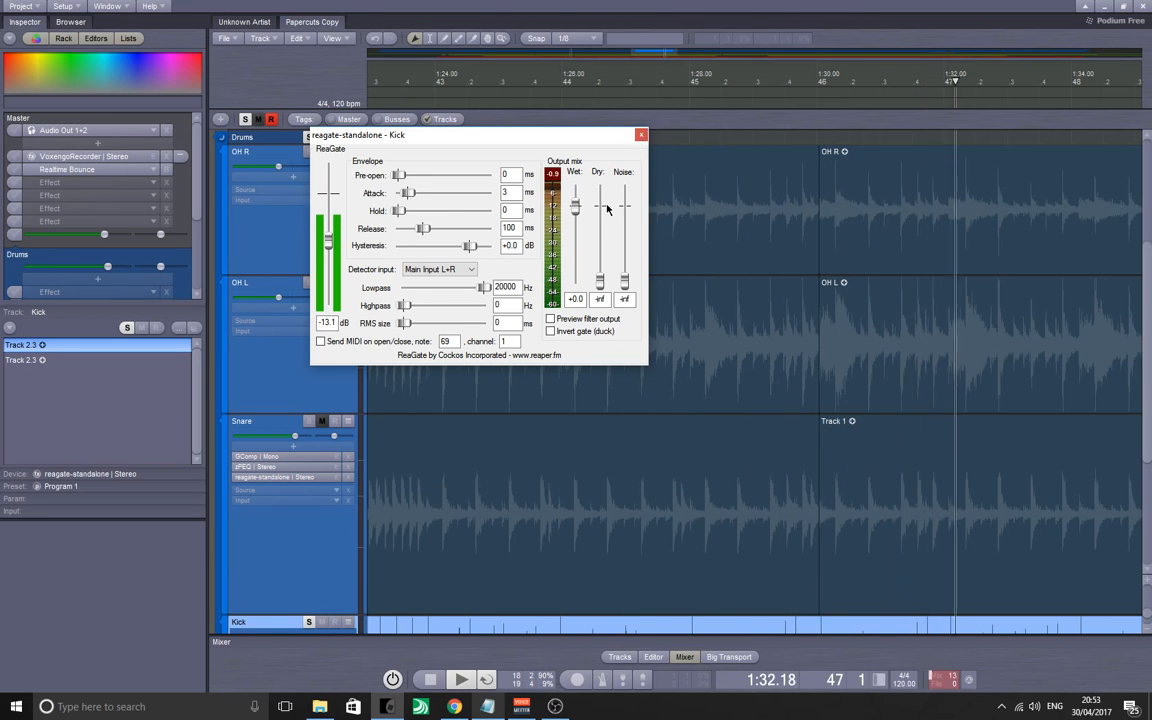
# - Raise the Kick gate's wet output to +13.3, stop playback, and close the gate's editor
pyautogui.moveTo(574, 209); pyautogui.dragTo(574, 208)
pyautogui.scroll(4, 574, 209)
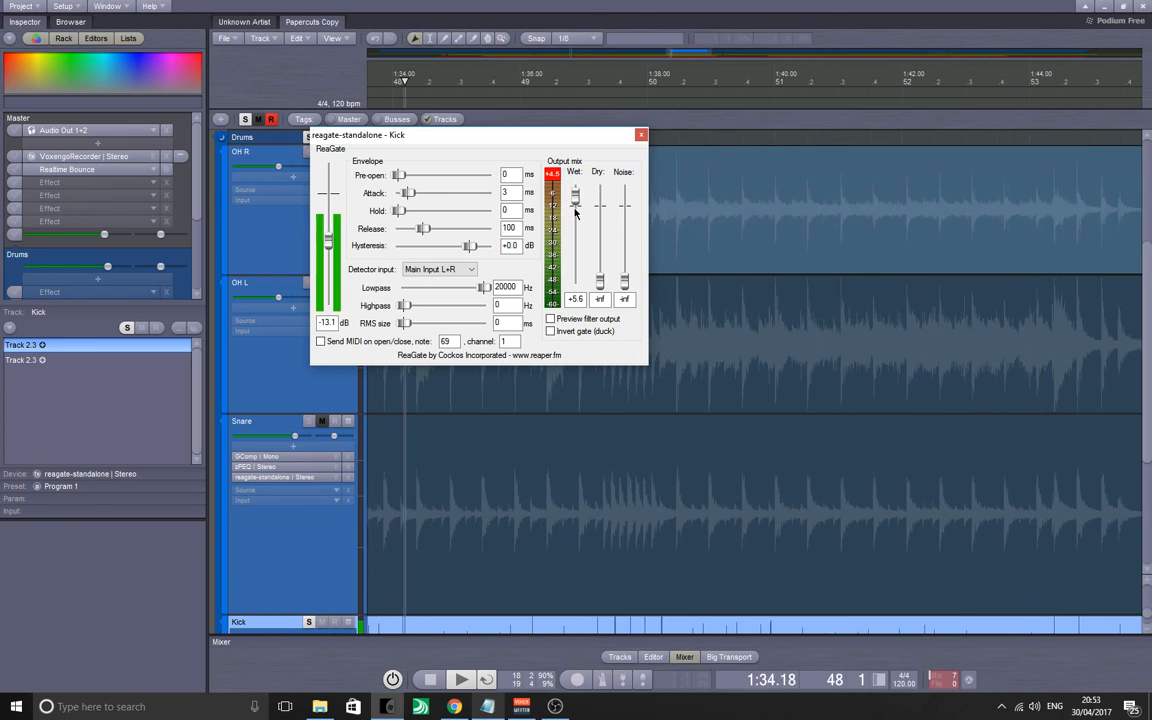
pyautogui.scroll(1, 574, 209)
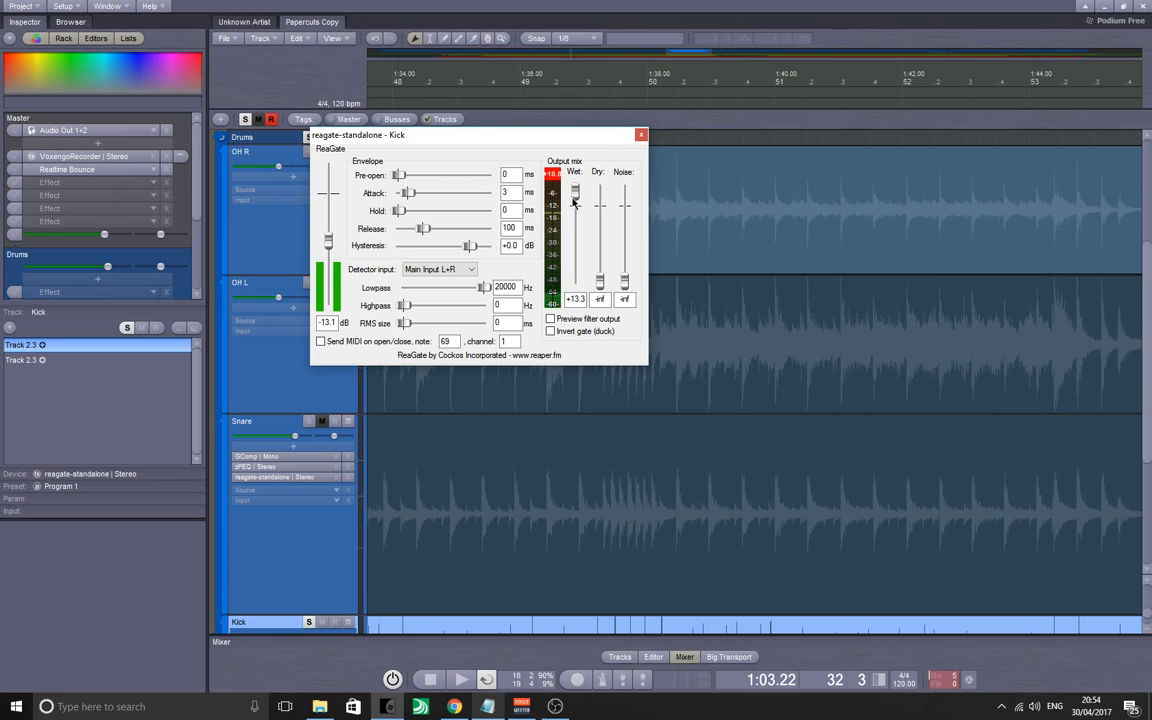
pyautogui.click(641, 134)
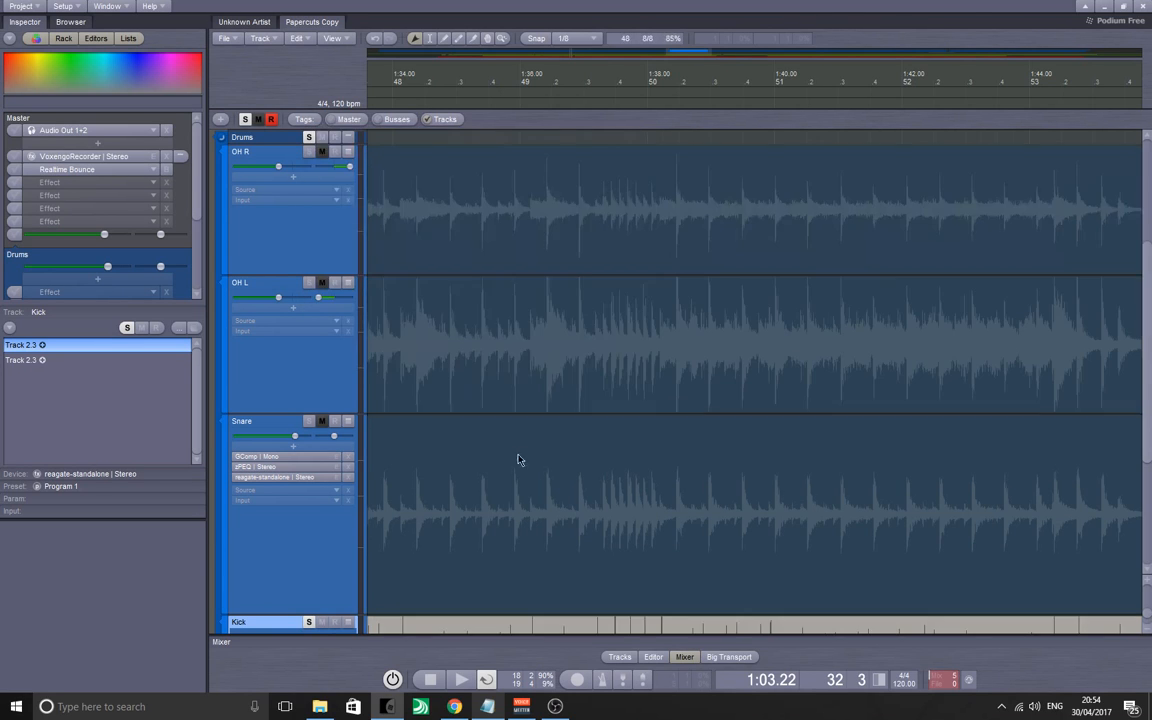
# - Add the Drum Machine Container | Stereo effect to the Kick and open its editor, briefly reviewing the gate's settings
pyautogui.click(404, 494)
pyautogui.scroll(-5, 434, 467)
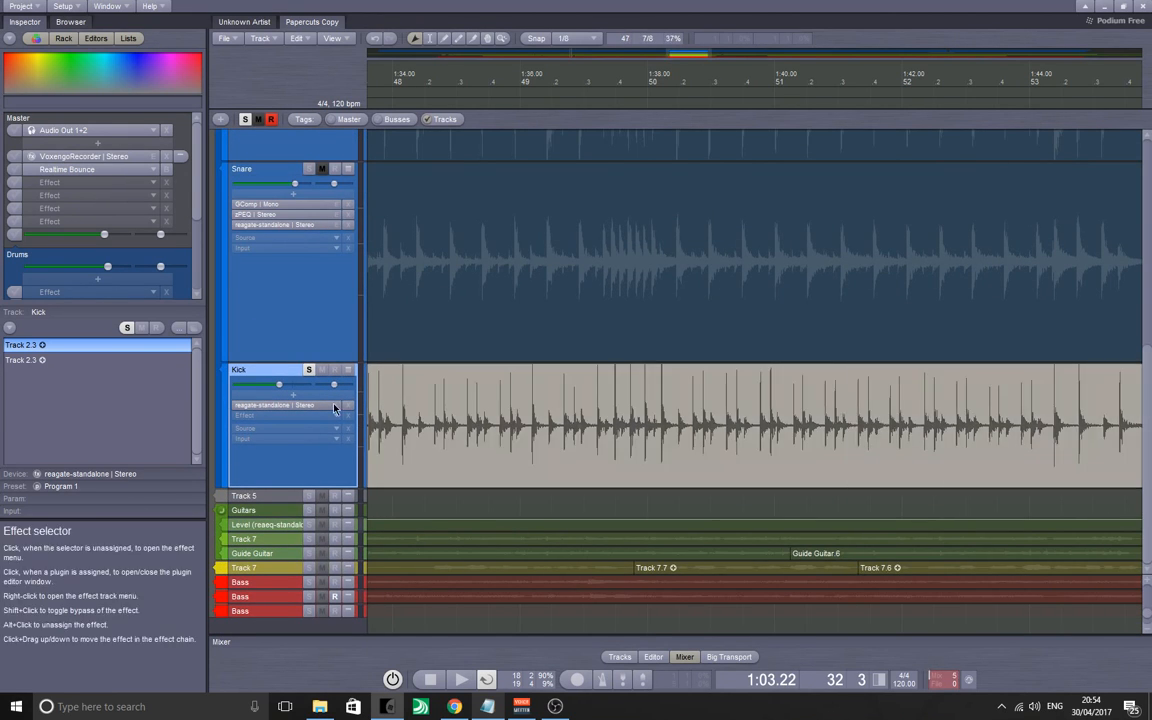
pyautogui.click(306, 396)
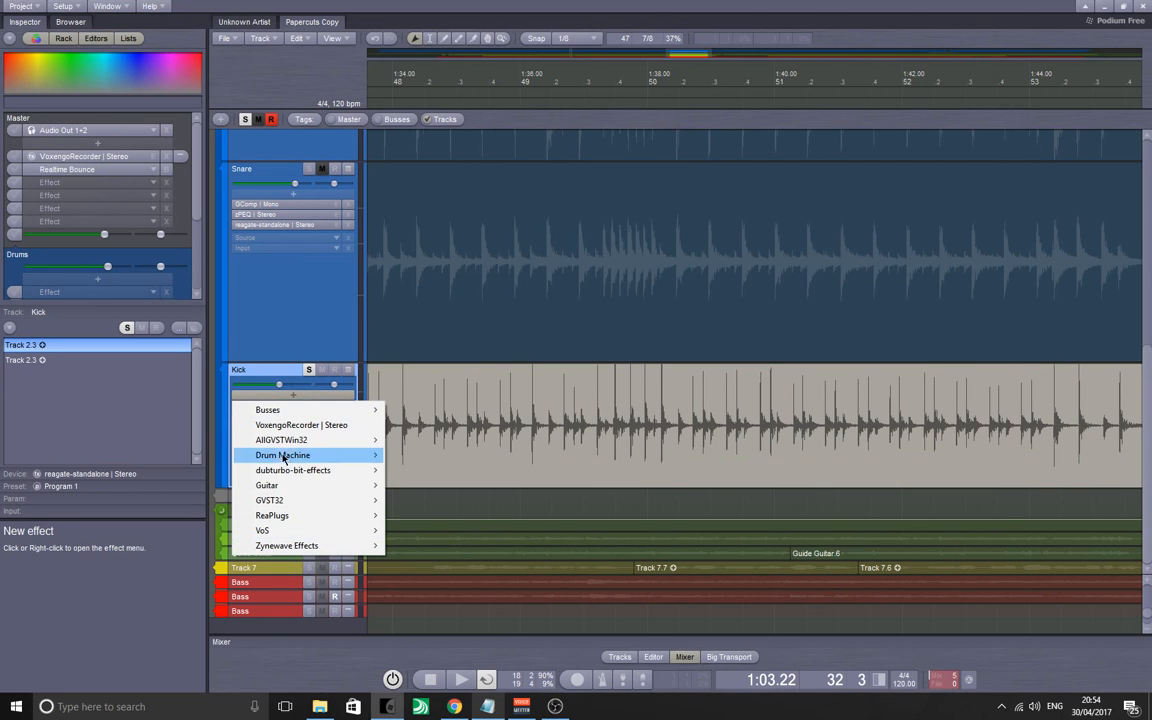
pyautogui.moveTo(301, 441)
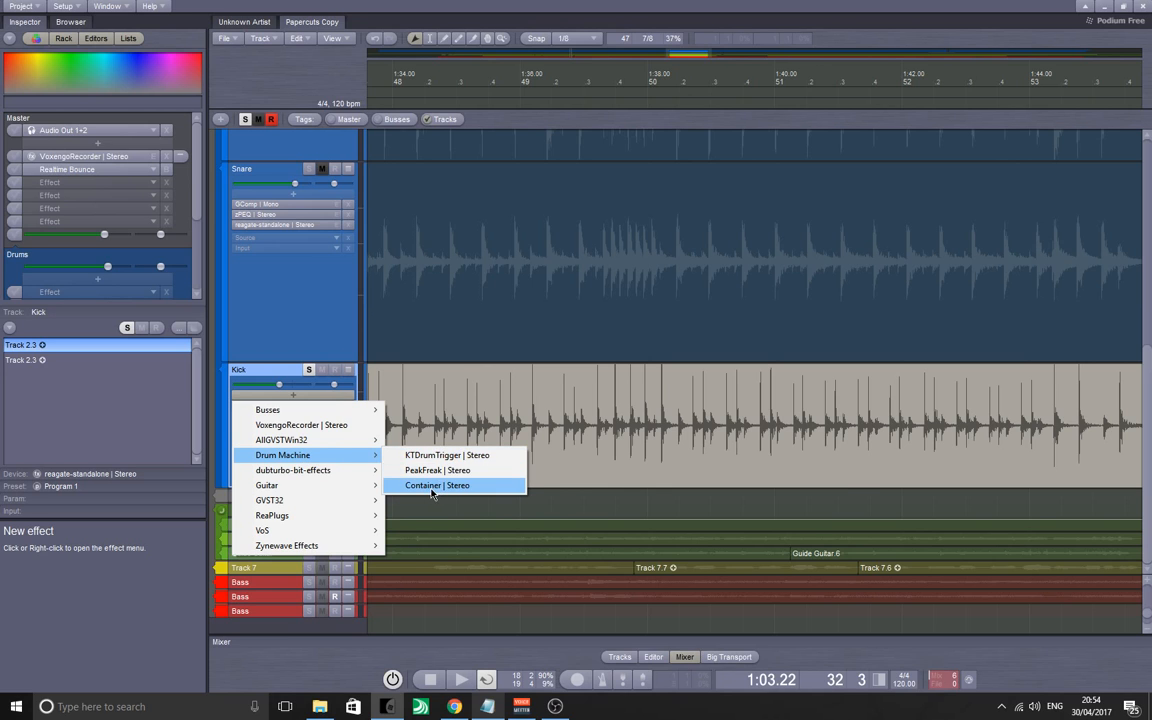
pyautogui.click(431, 489)
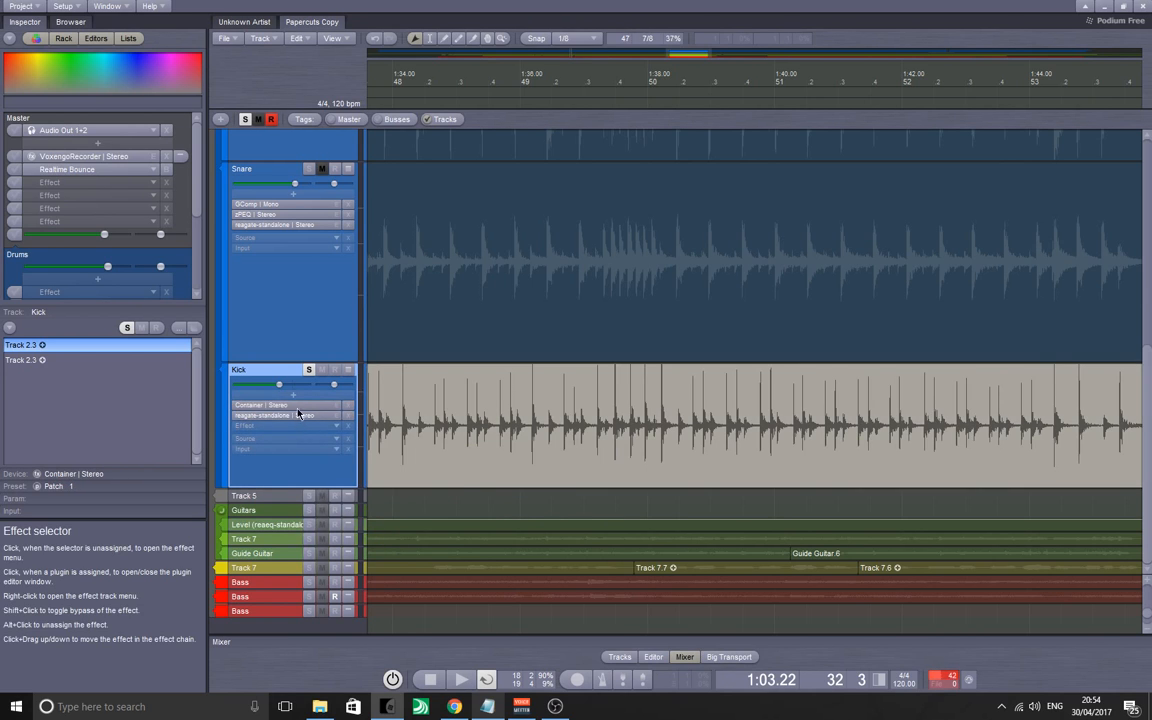
pyautogui.doubleClick(290, 405)
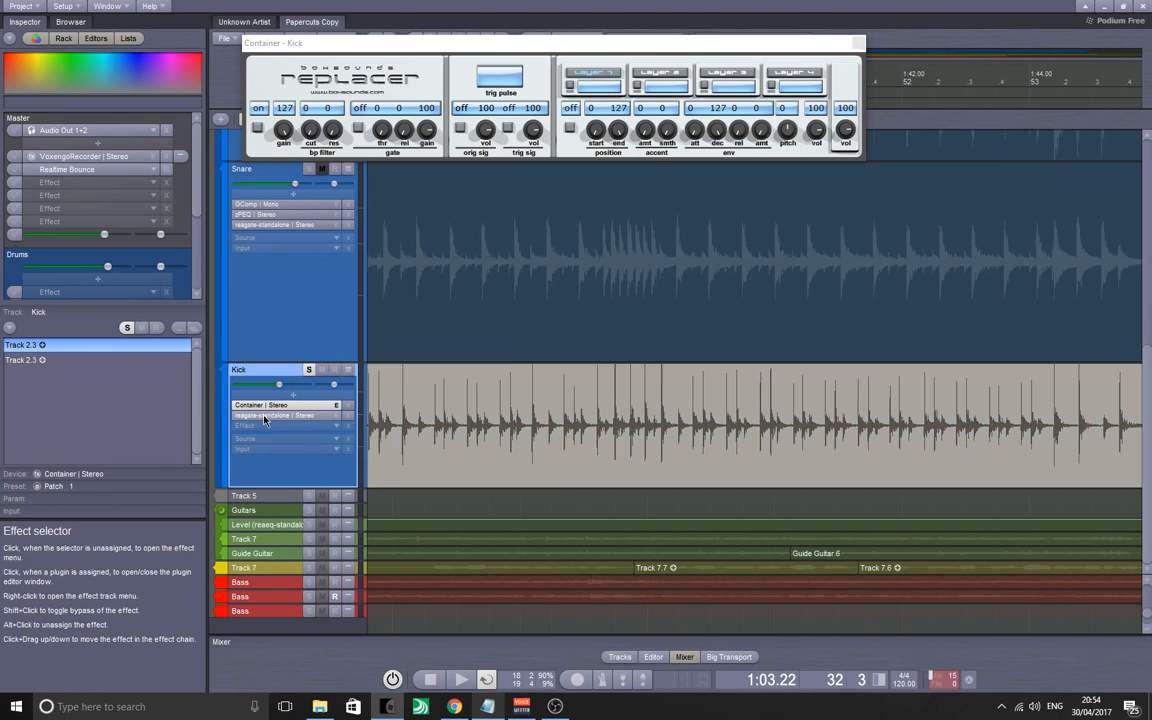
pyautogui.click(265, 417)
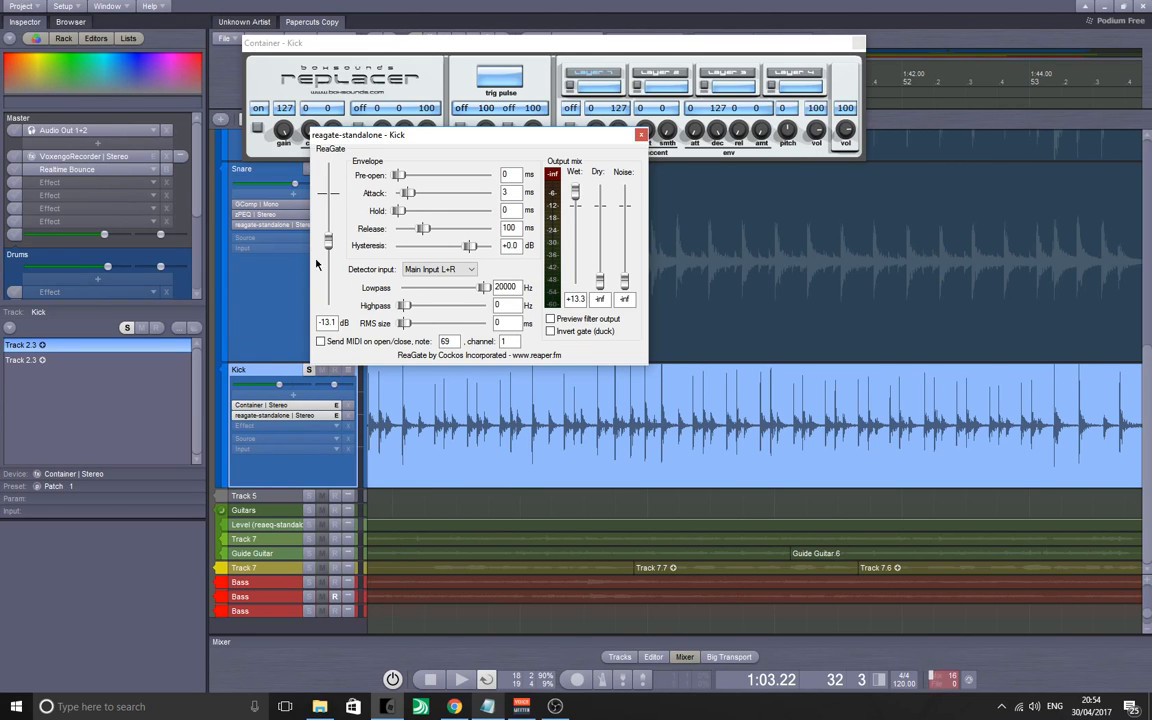
pyautogui.click(642, 134)
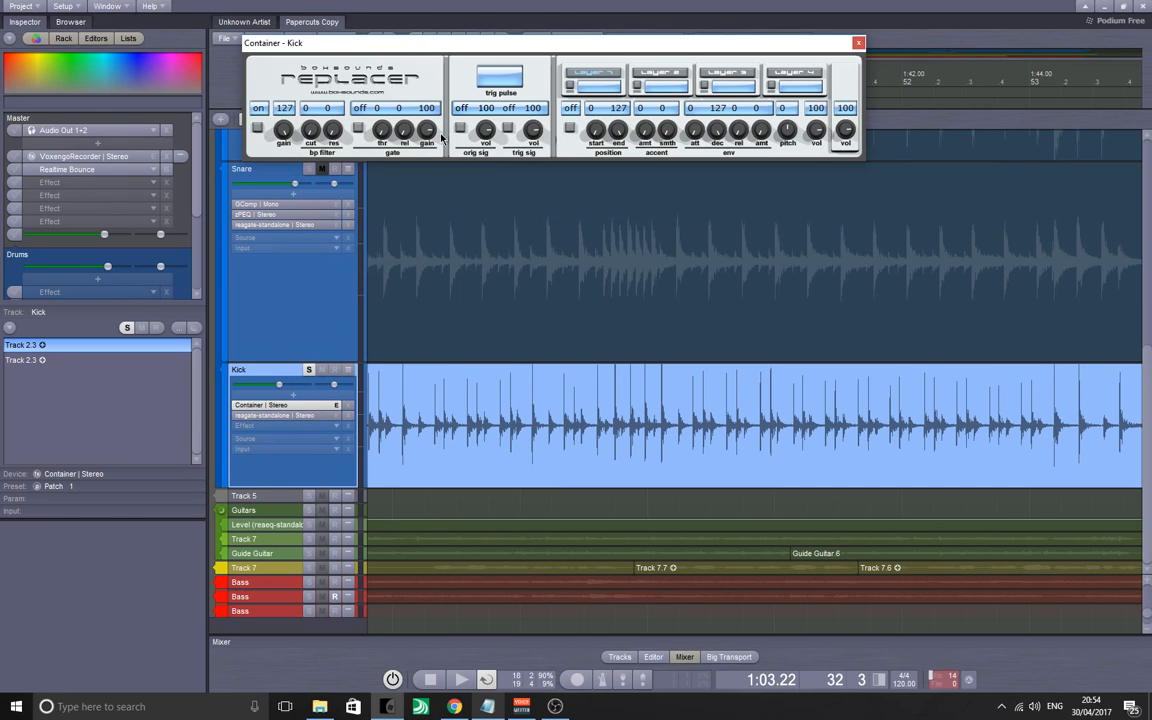
# - Open the sample browser for Replacer's Layer 1 and go up to the Podium Free folder
pyautogui.click(569, 87)
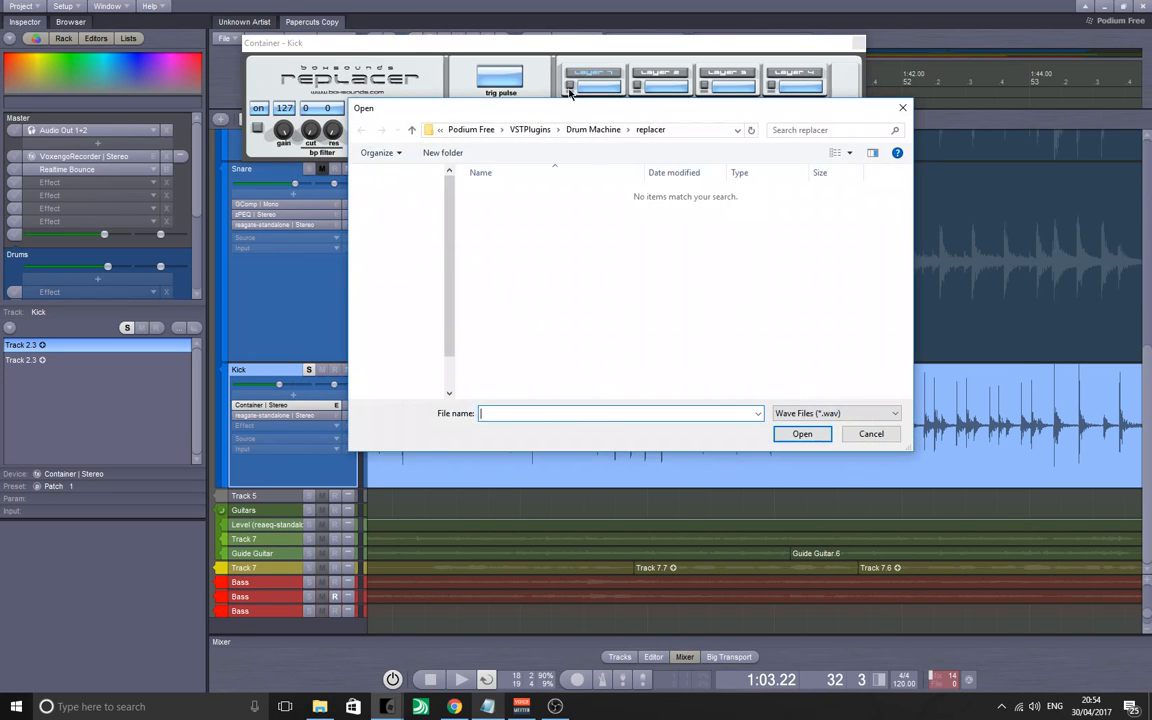
pyautogui.click(527, 129)
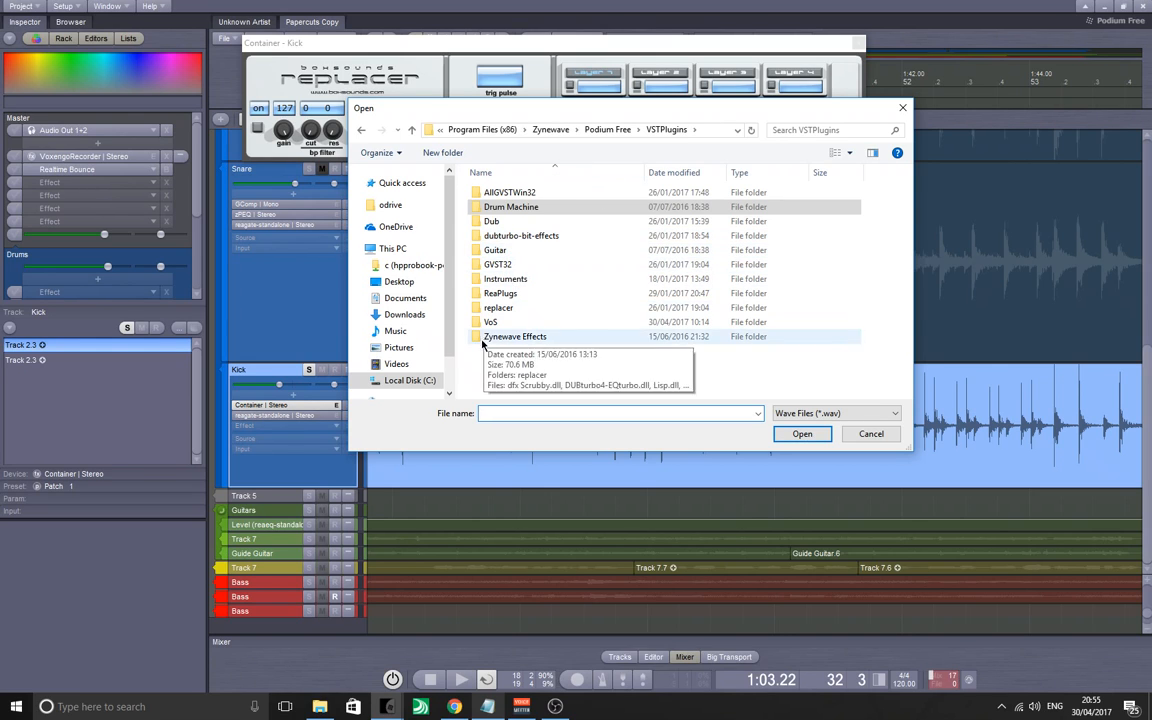
pyautogui.doubleClick(490, 208)
pyautogui.doubleClick(495, 222)
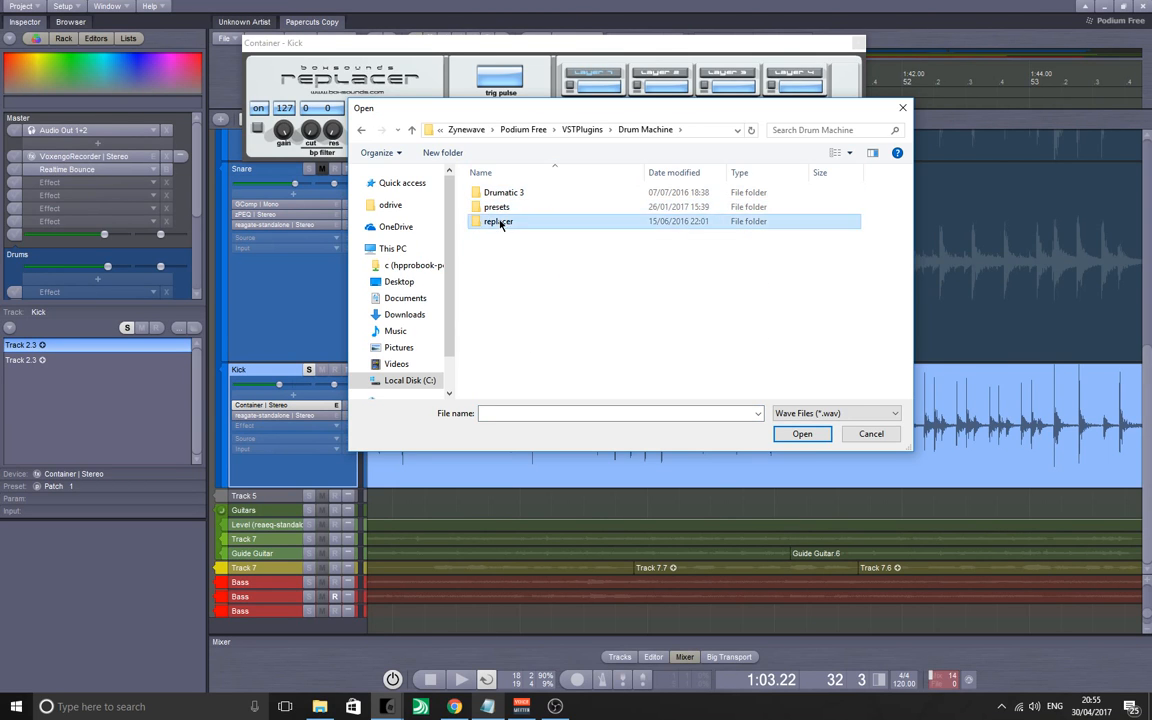
pyautogui.click(593, 130)
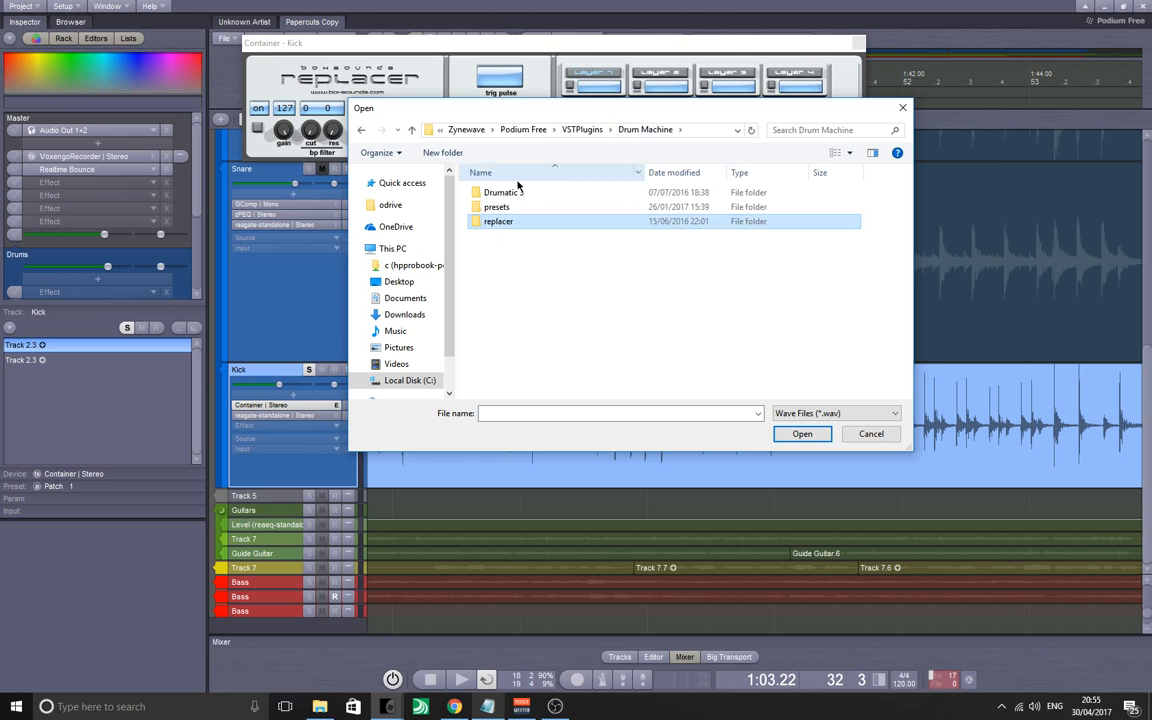
pyautogui.click(588, 129)
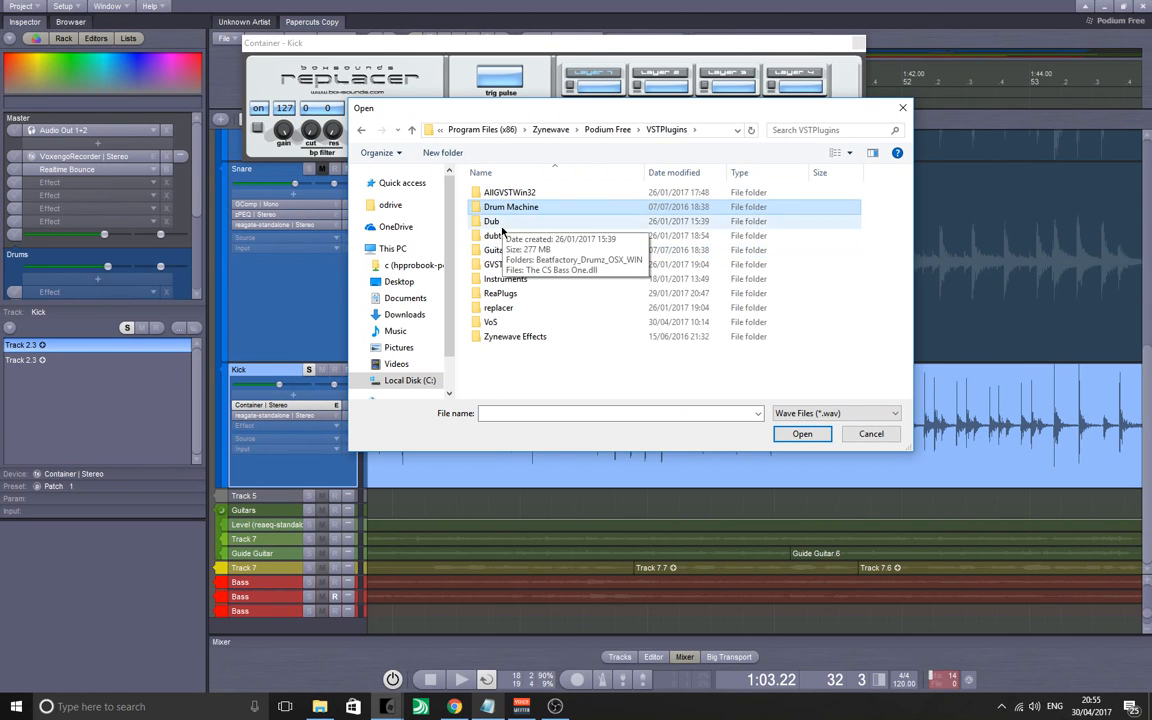
pyautogui.click(607, 131)
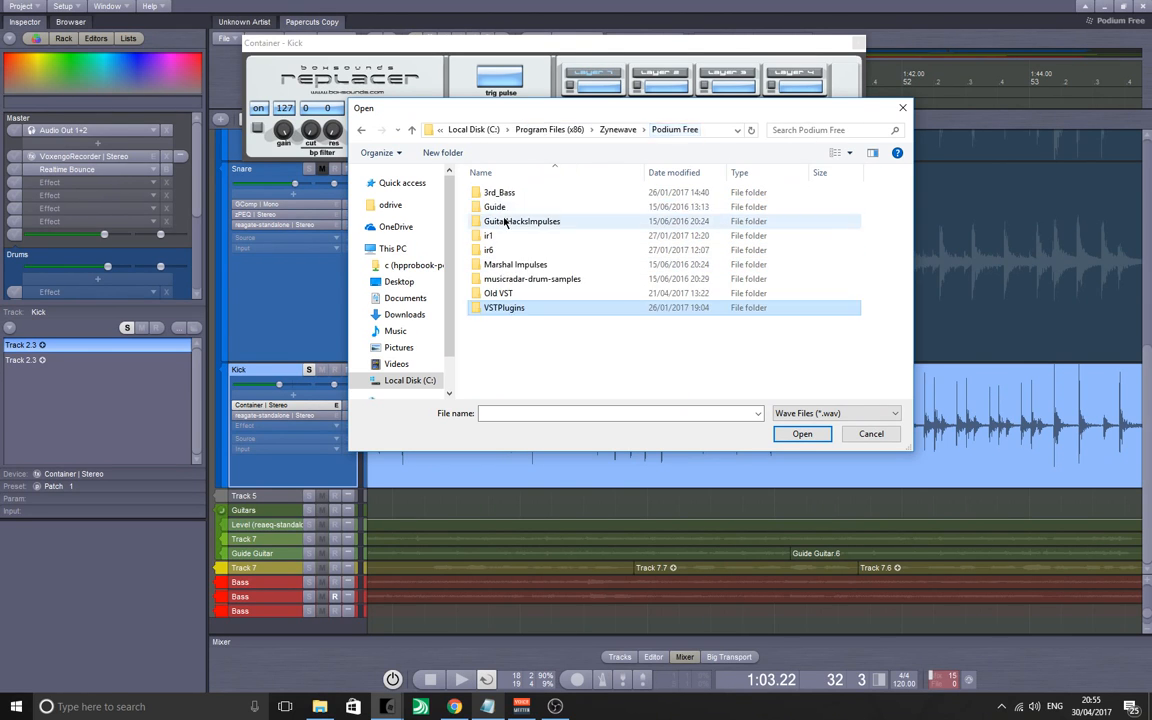
# - Load CYCdh_AcouKick-07 into Layer 1 from the Acoustic kicks in musicradar-drum-samples under Assorted Hits
pyautogui.click(499, 283)
pyautogui.doubleClick(499, 283)
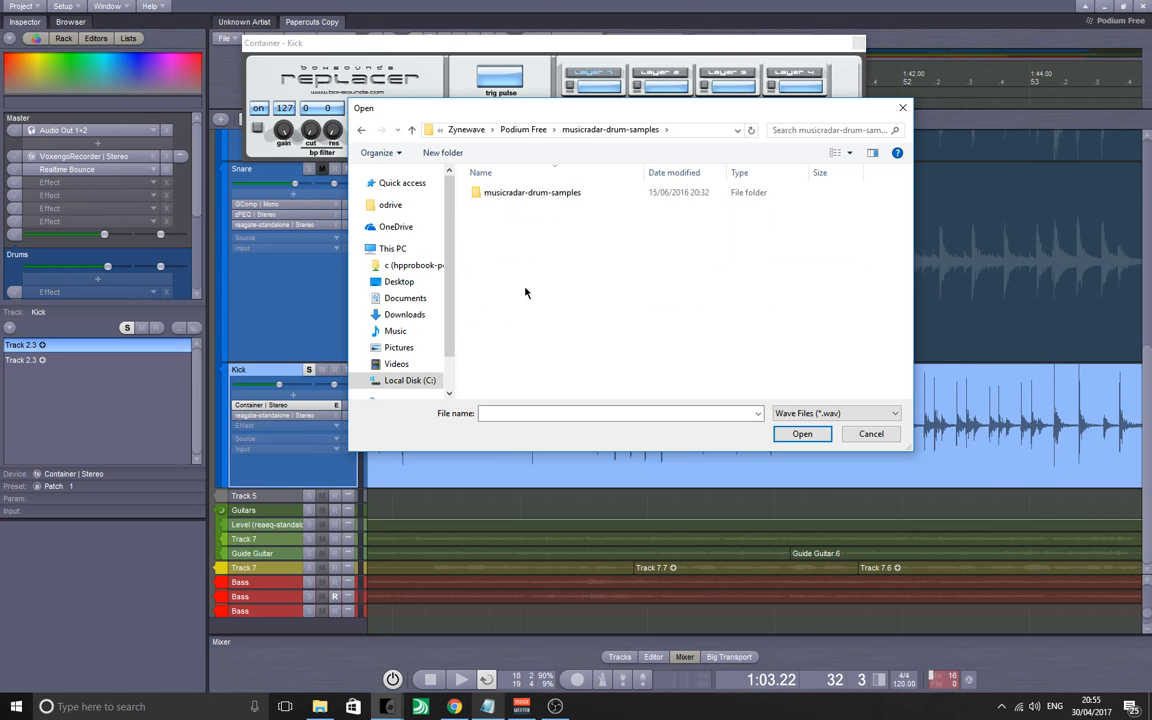
pyautogui.doubleClick(500, 192)
pyautogui.doubleClick(507, 193)
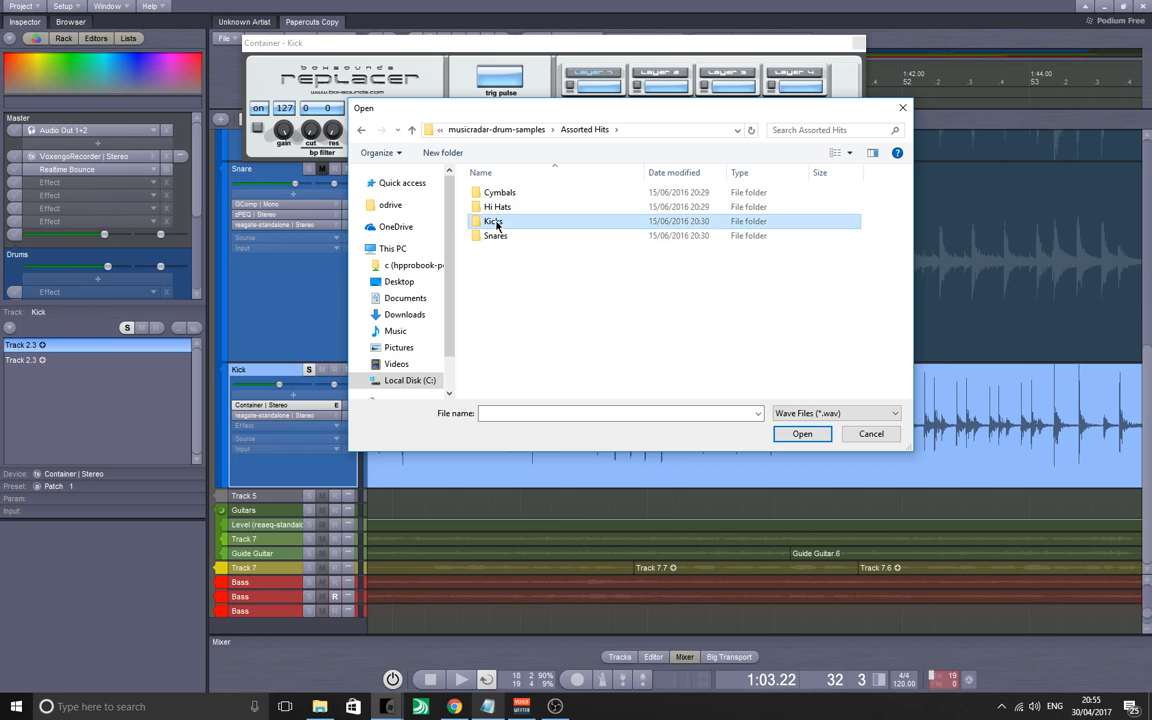
pyautogui.doubleClick(493, 221)
pyautogui.doubleClick(500, 193)
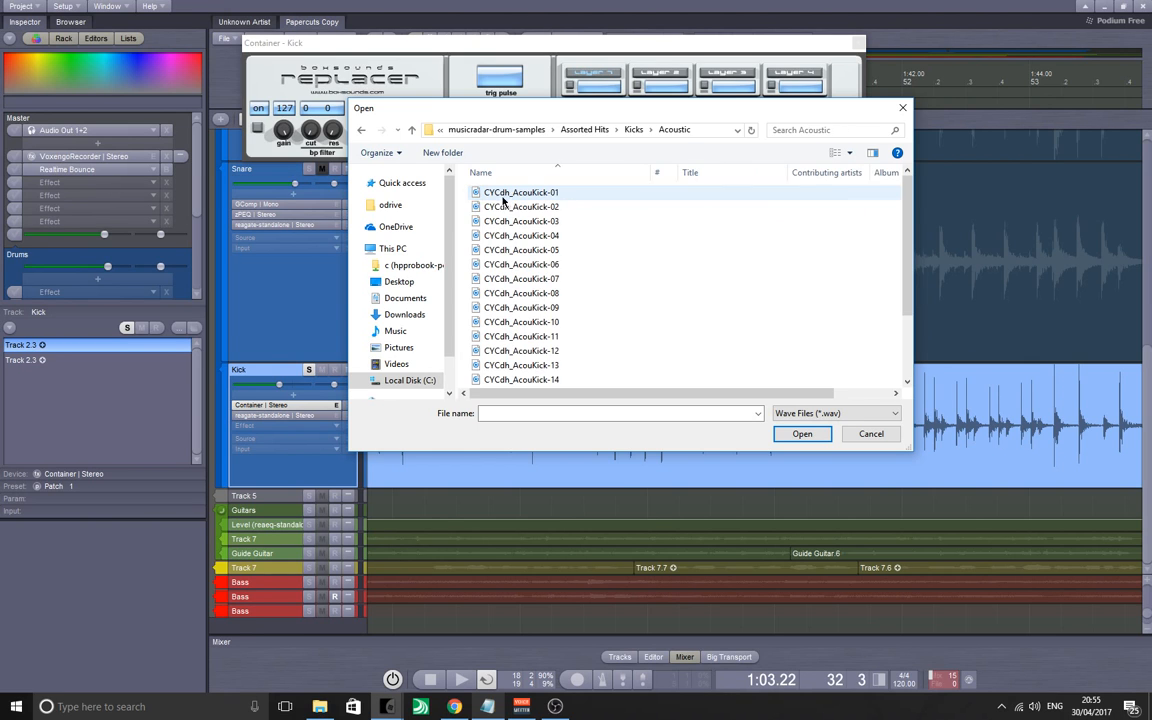
pyautogui.click(548, 279)
pyautogui.click(801, 434)
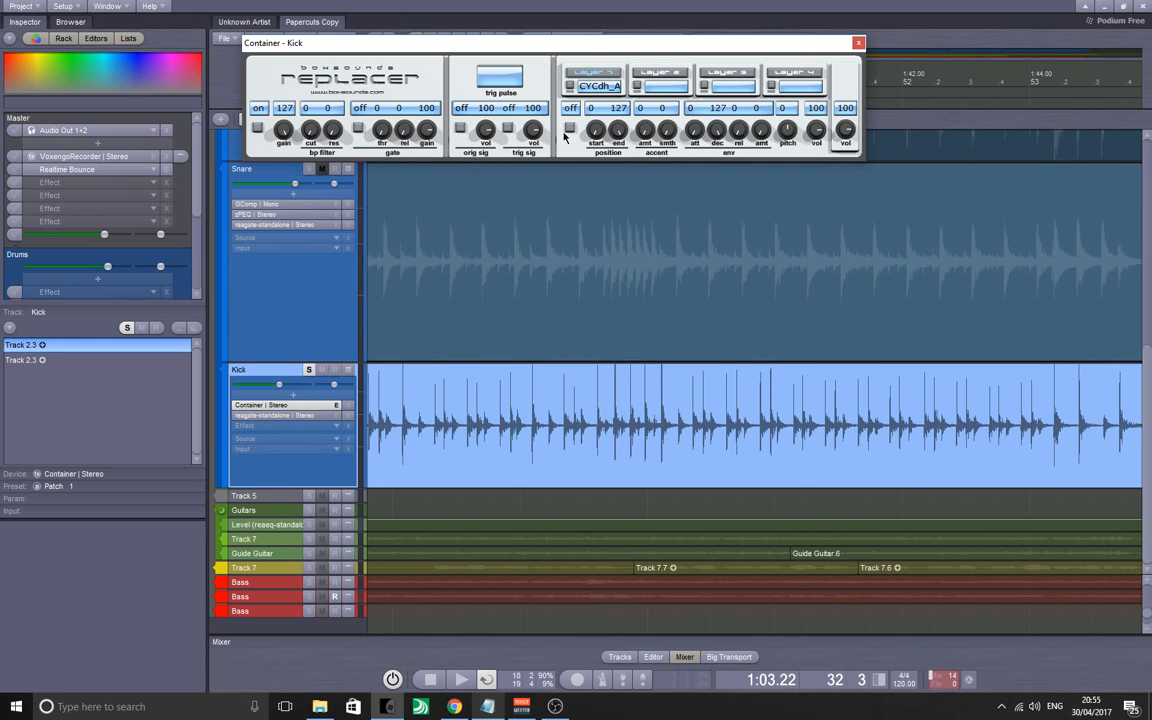
# - Turn on Replacer's Layer 1, and play the Kick with the gate's editor reopened below Replacer to check its triggering
pyautogui.press('space')
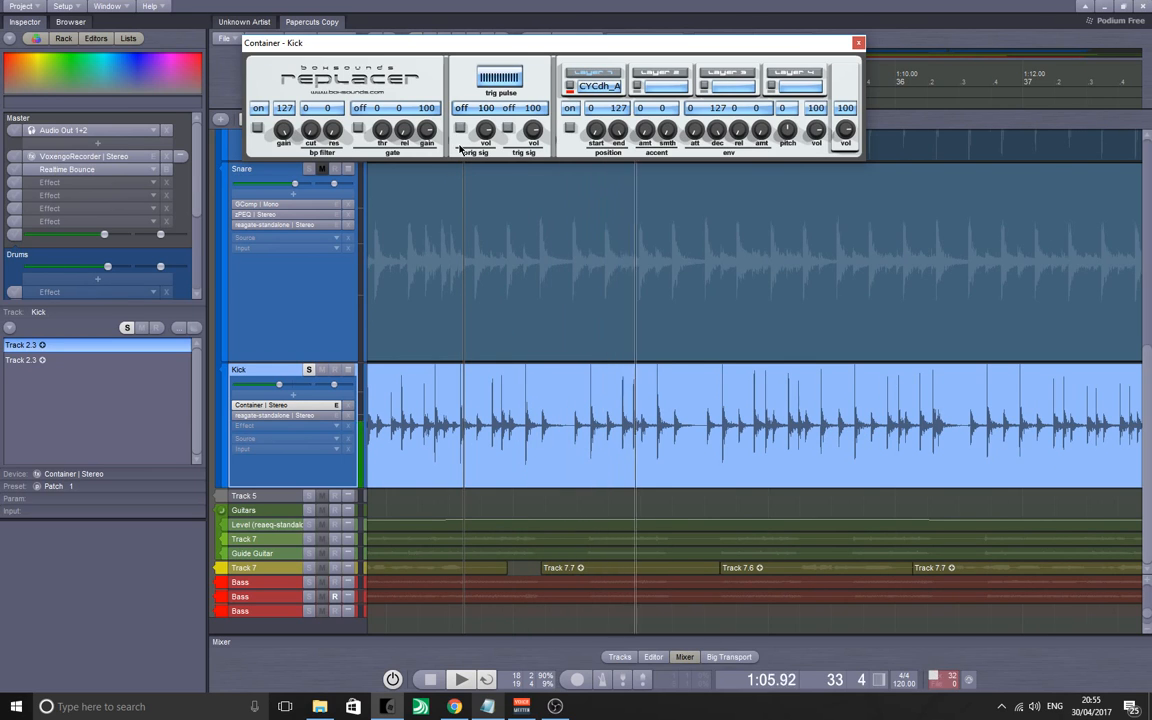
pyautogui.press('space')
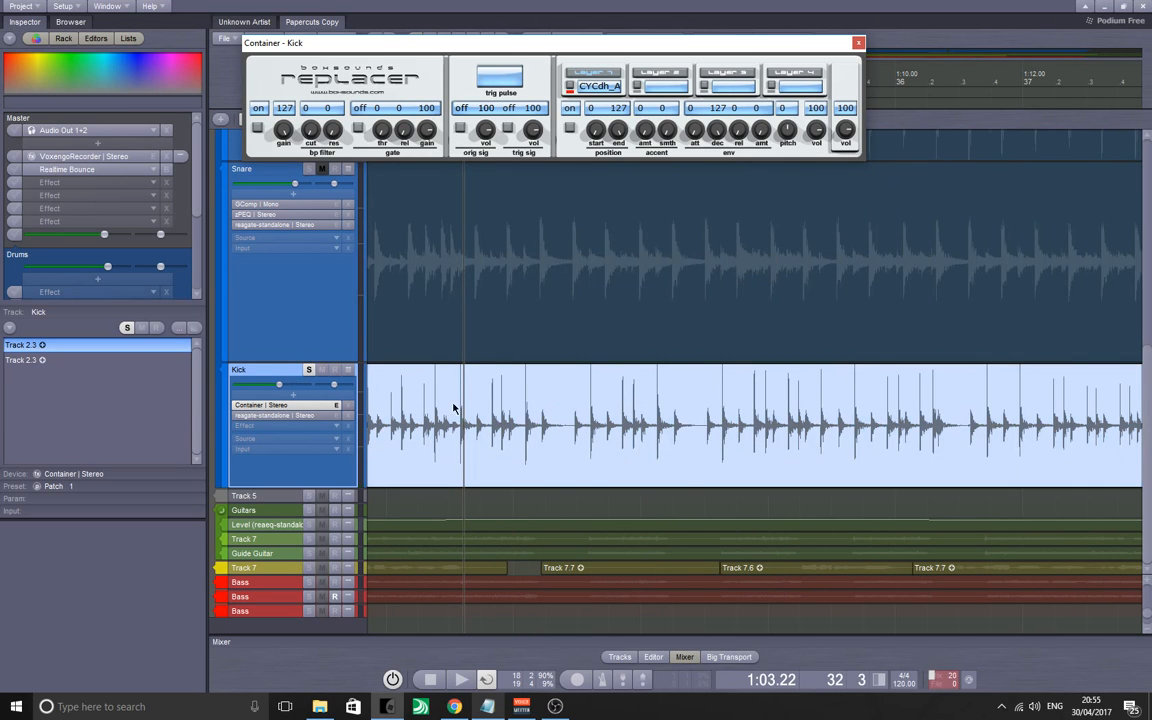
pyautogui.doubleClick(274, 415)
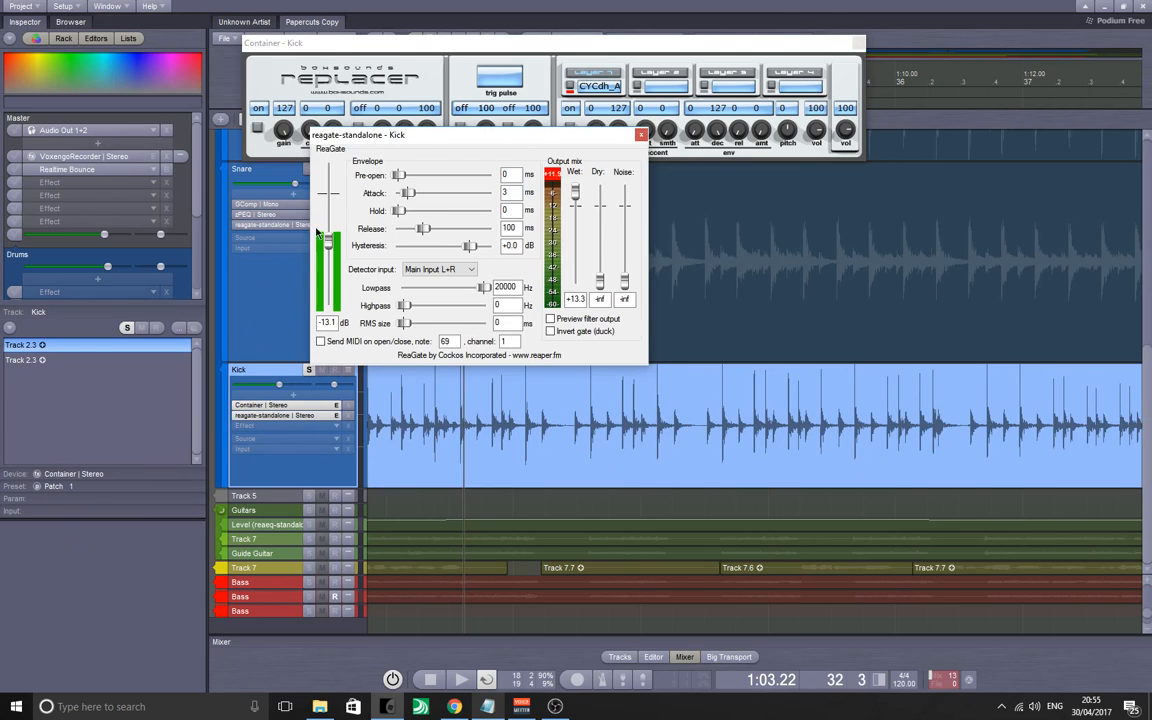
pyautogui.moveTo(371, 136); pyautogui.dragTo(307, 173)
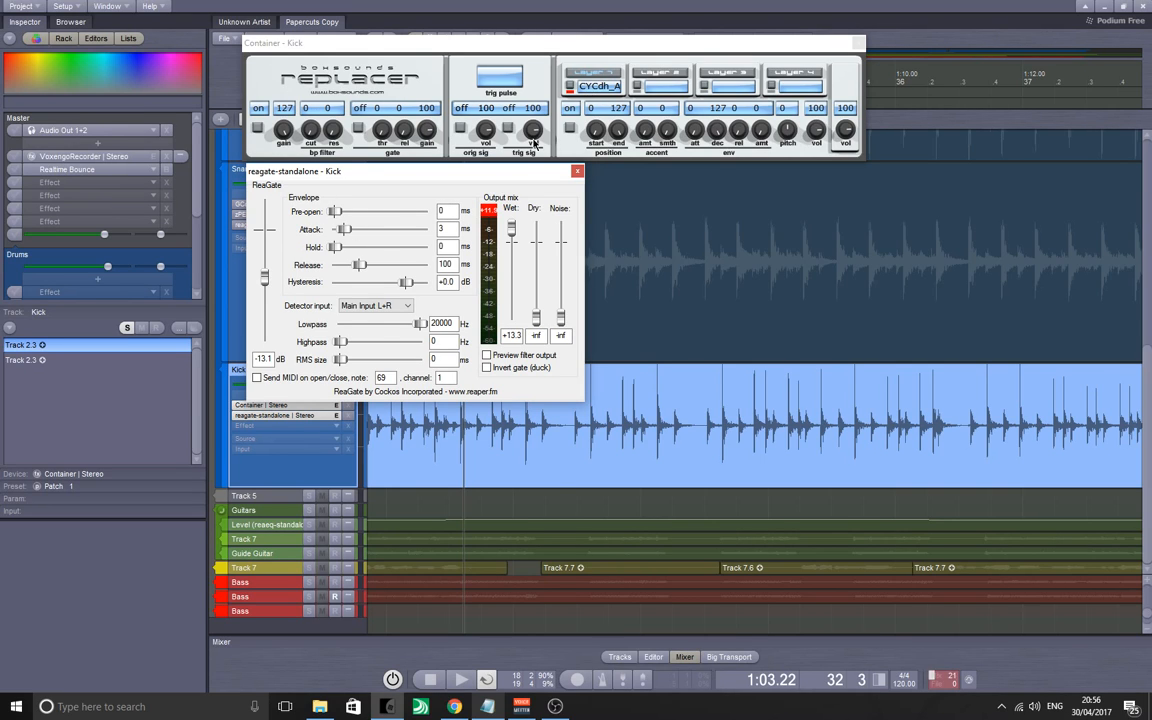
pyautogui.press('space')
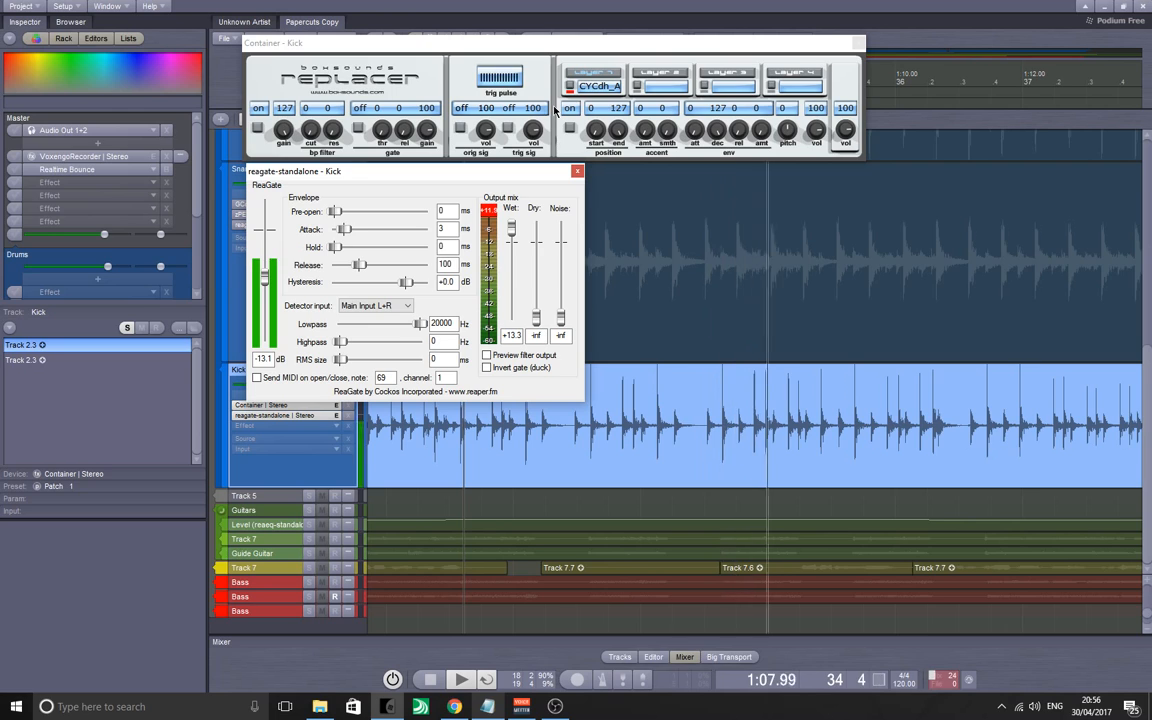
pyautogui.press('space')
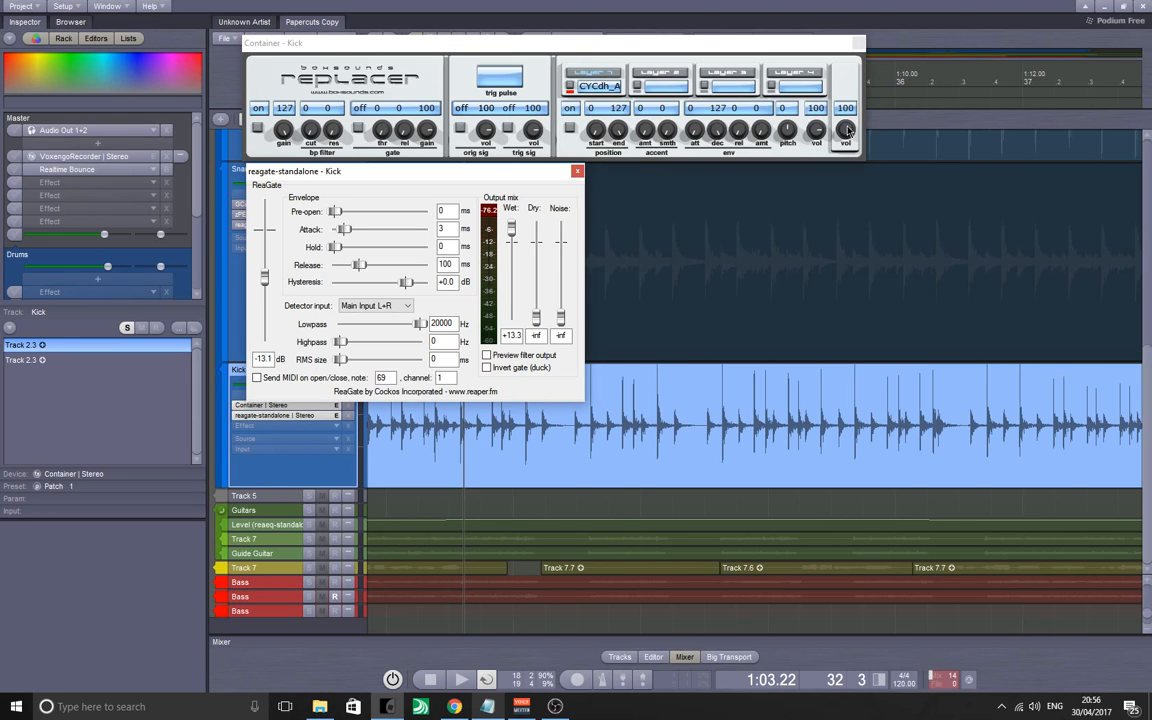
# - Raise Replacer's master volume to 127 and load CYCdh_LooseKick-07 from the Loose Kick folder into Layer 2
pyautogui.moveTo(848, 131); pyautogui.dragTo(840, 87)
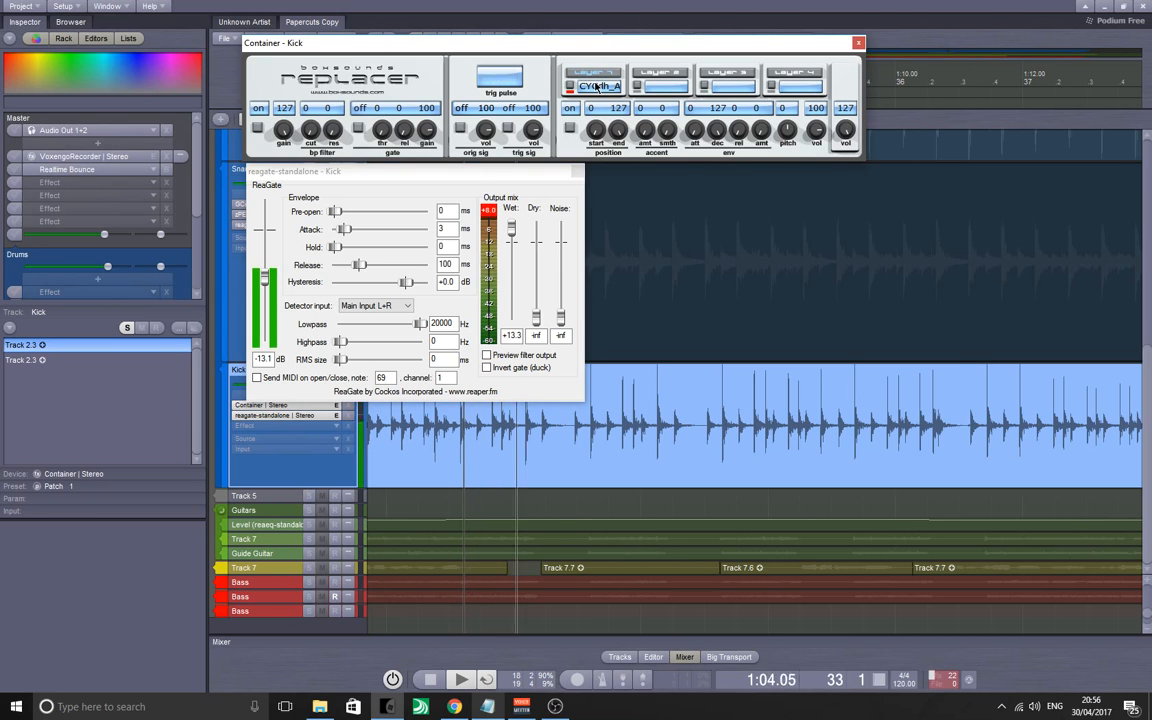
pyautogui.press('space')
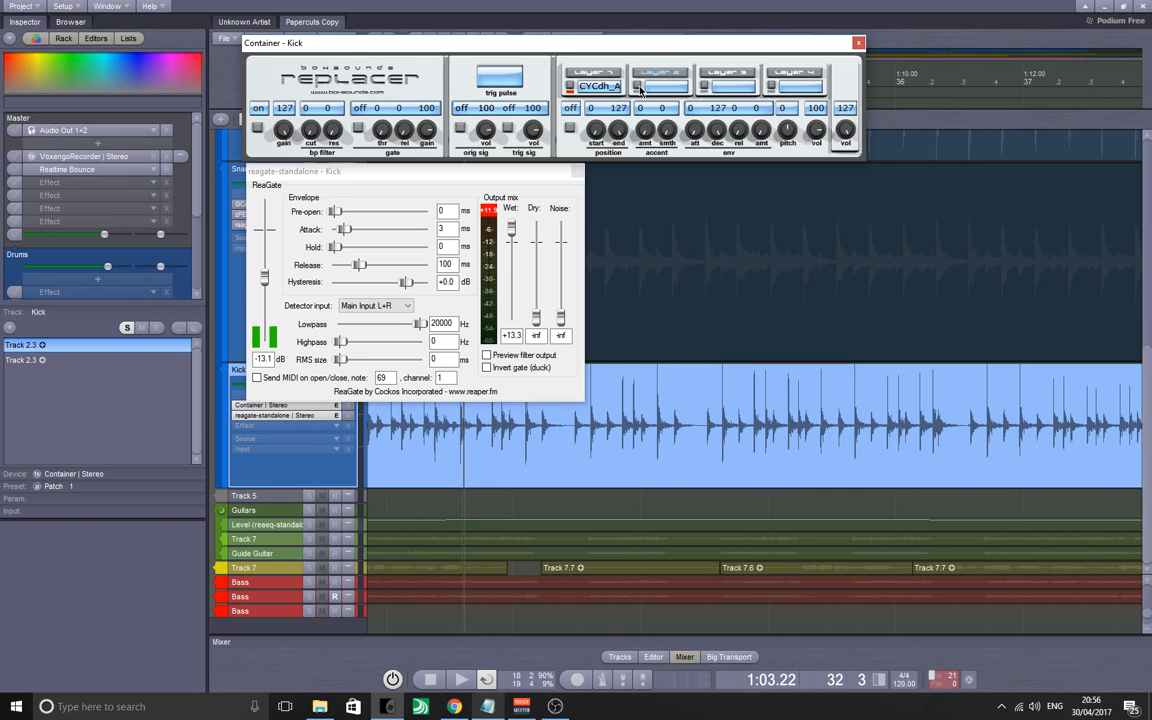
pyautogui.click(640, 87)
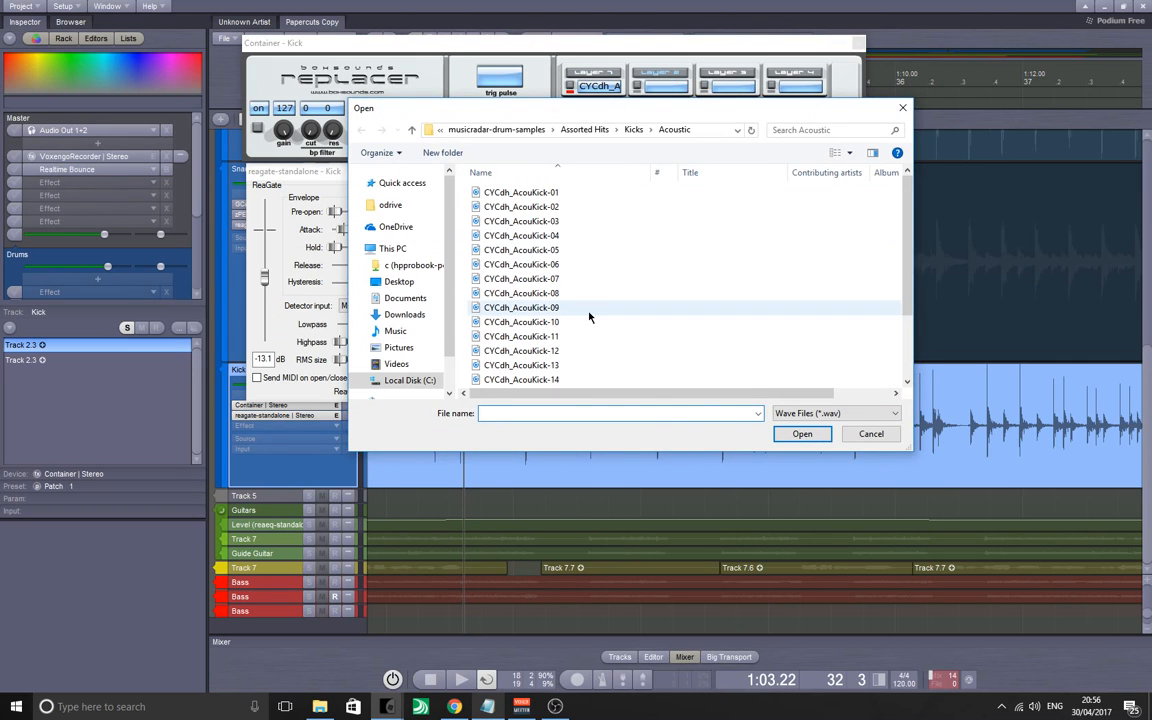
pyautogui.click(633, 131)
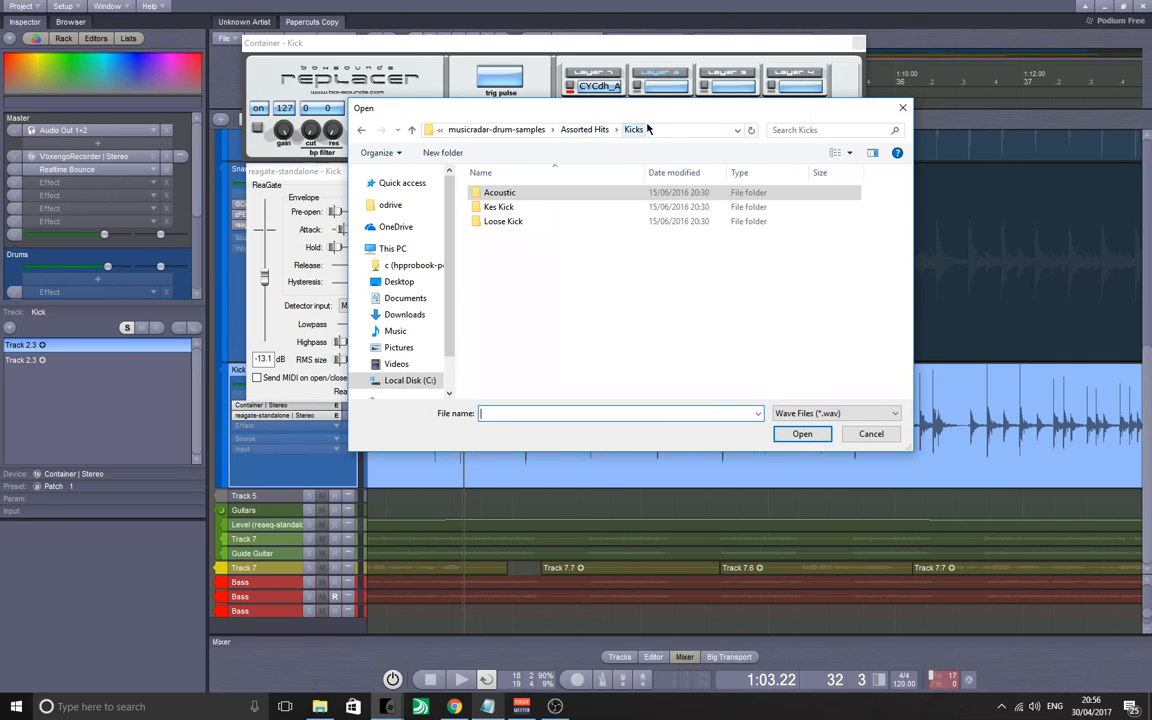
pyautogui.doubleClick(496, 224)
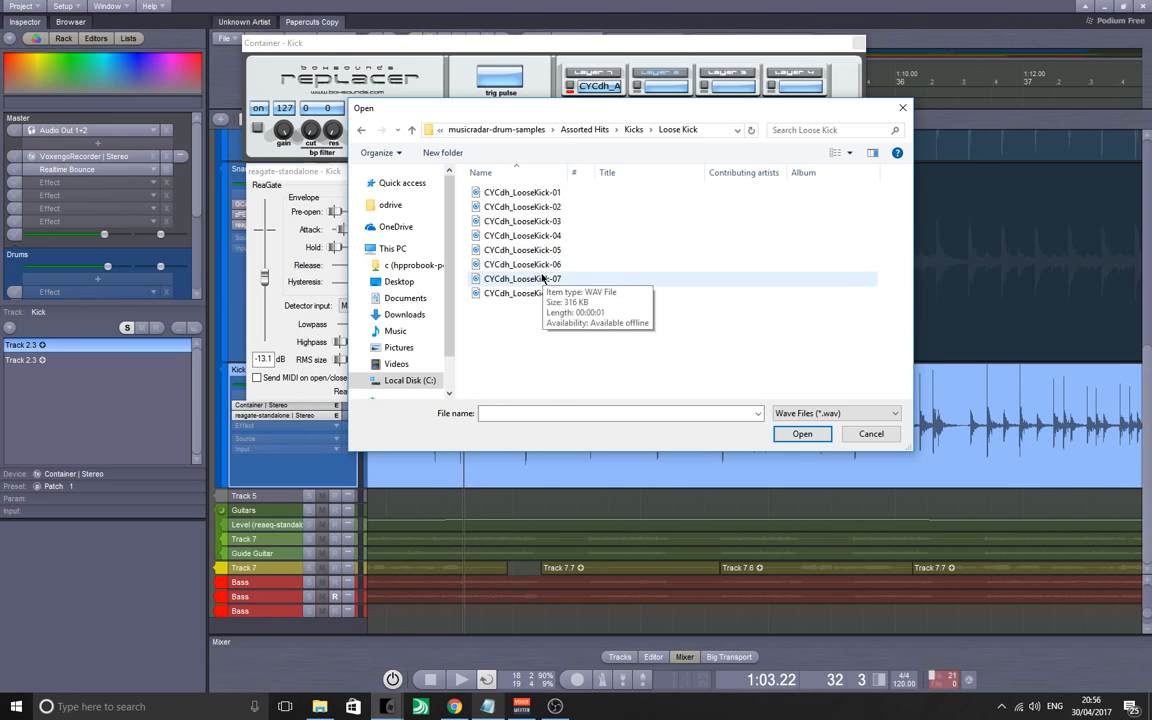
pyautogui.click(505, 279)
pyautogui.click(803, 433)
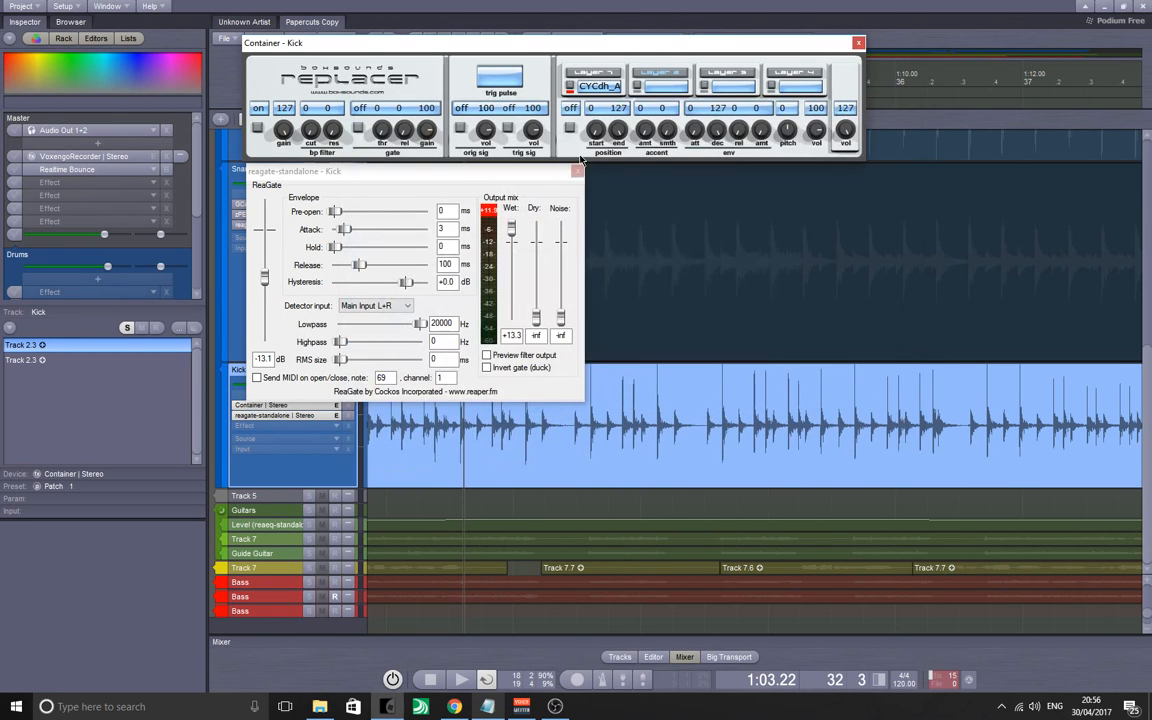
# - Turn on Replacer's Layer 2 and lower its pitch to -46 while playing the Kick
pyautogui.click(637, 86)
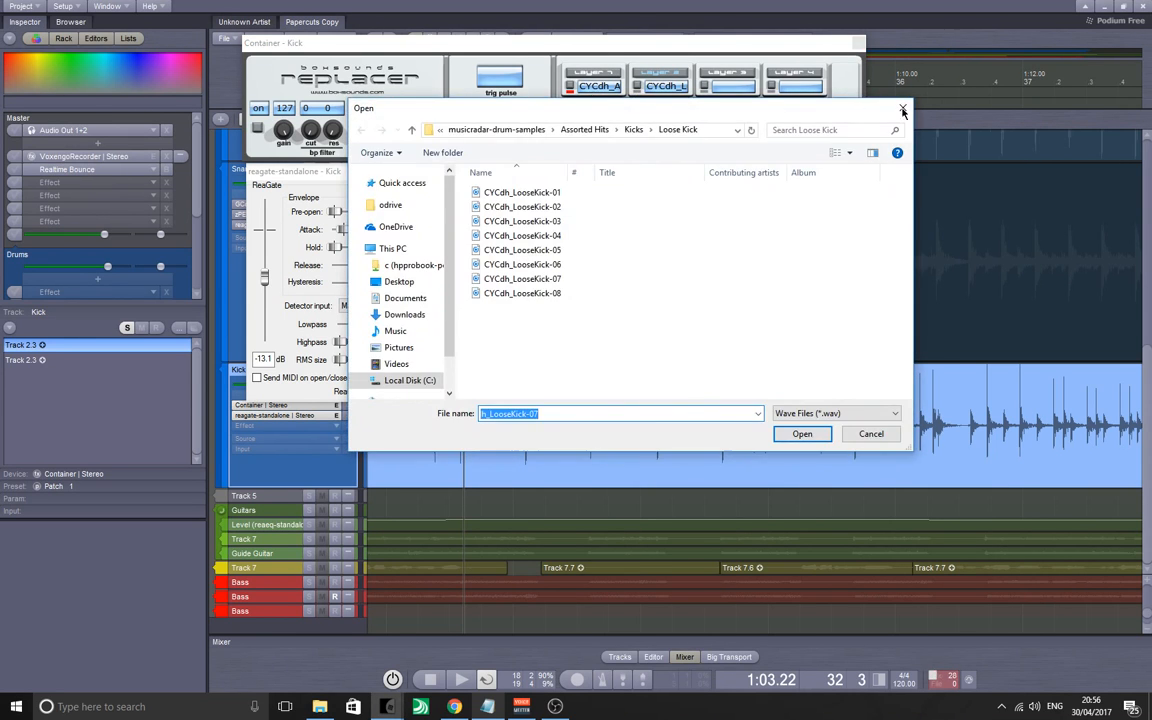
pyautogui.click(903, 109)
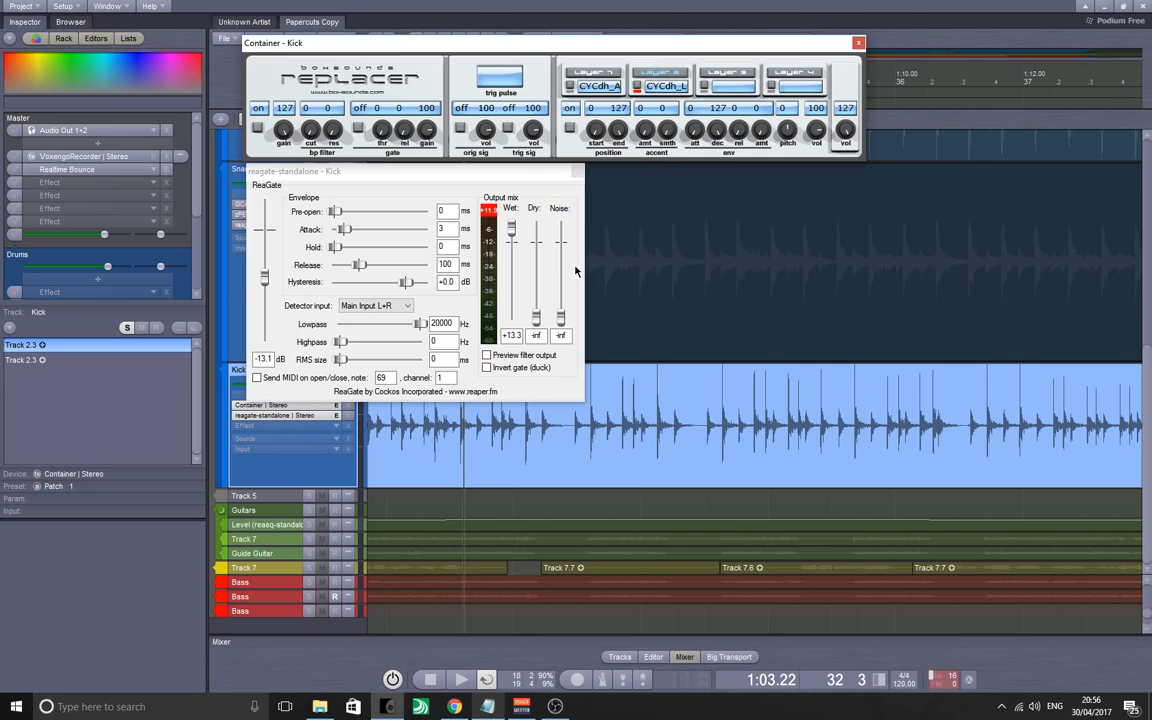
pyautogui.press('space')
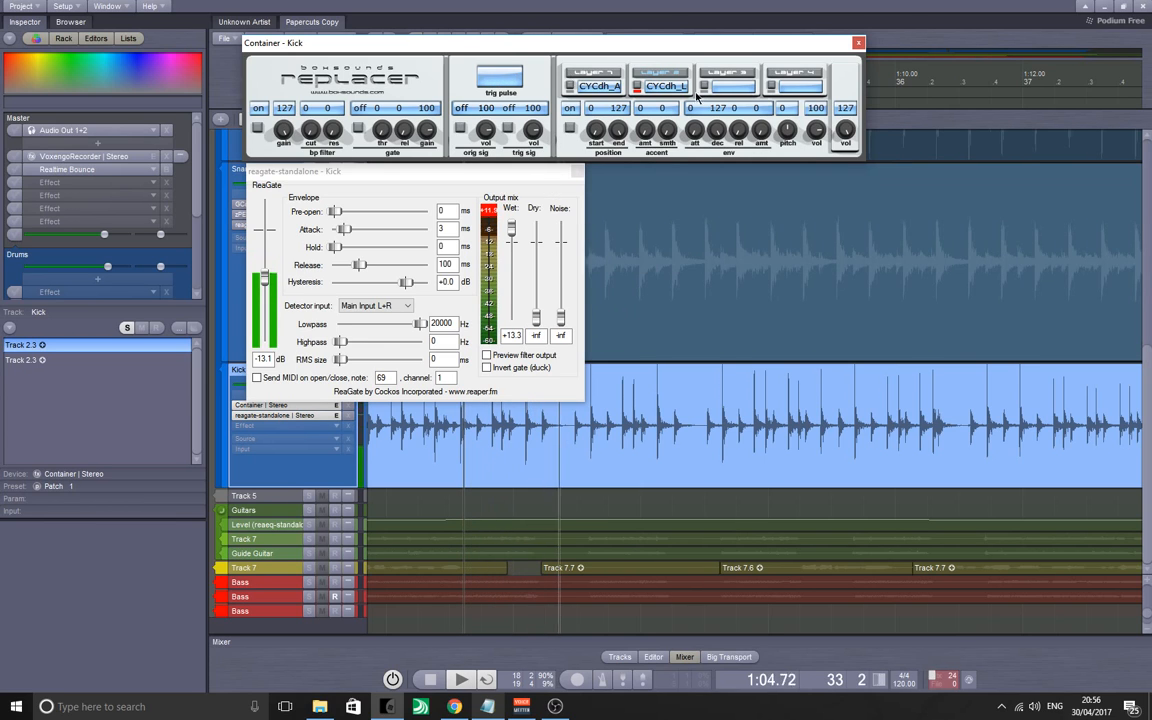
pyautogui.press('space')
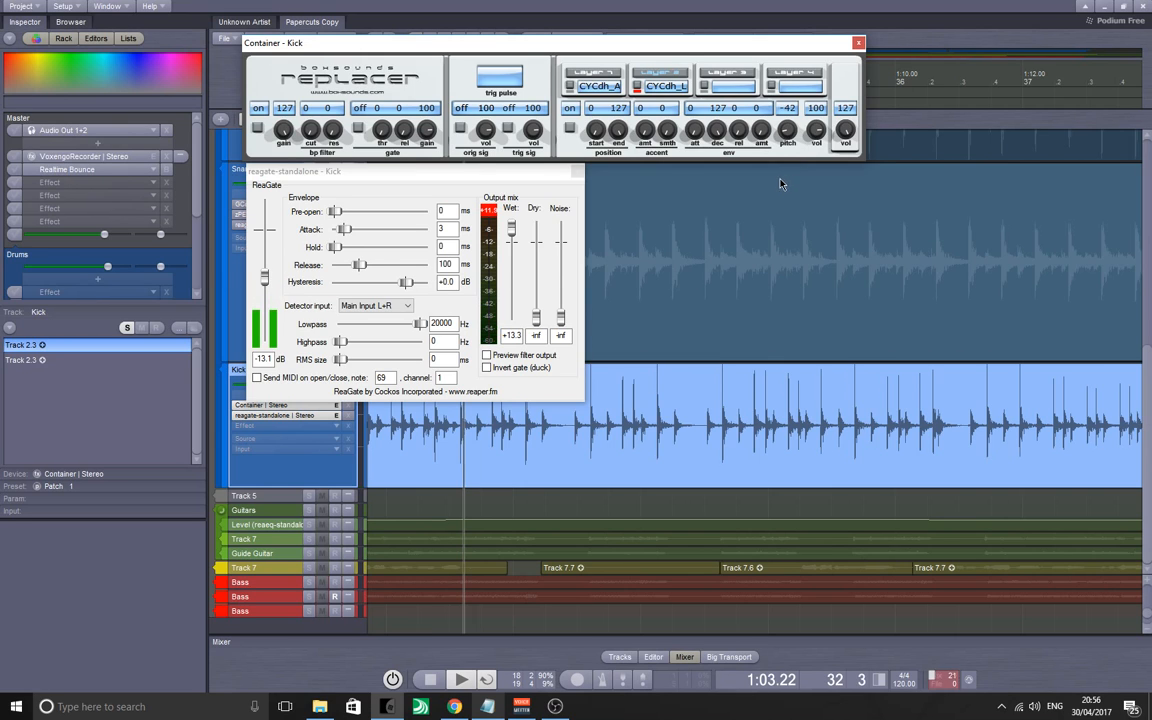
pyautogui.press('space')
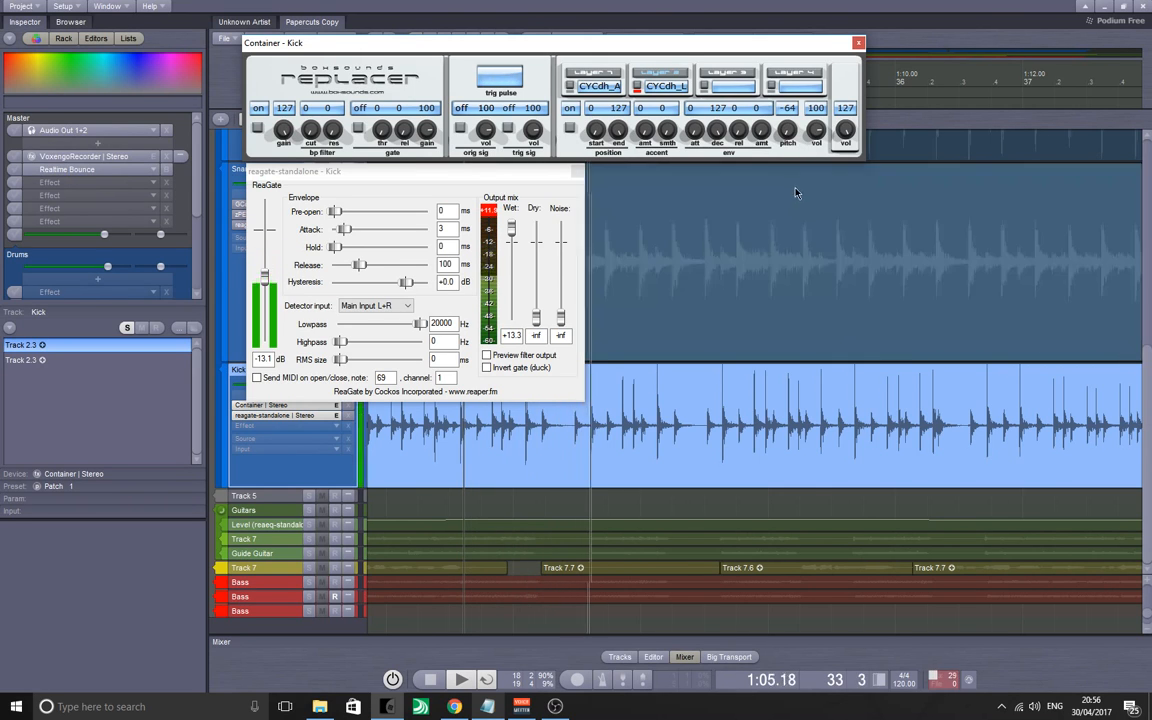
pyautogui.moveTo(789, 131); pyautogui.dragTo(789, 120)
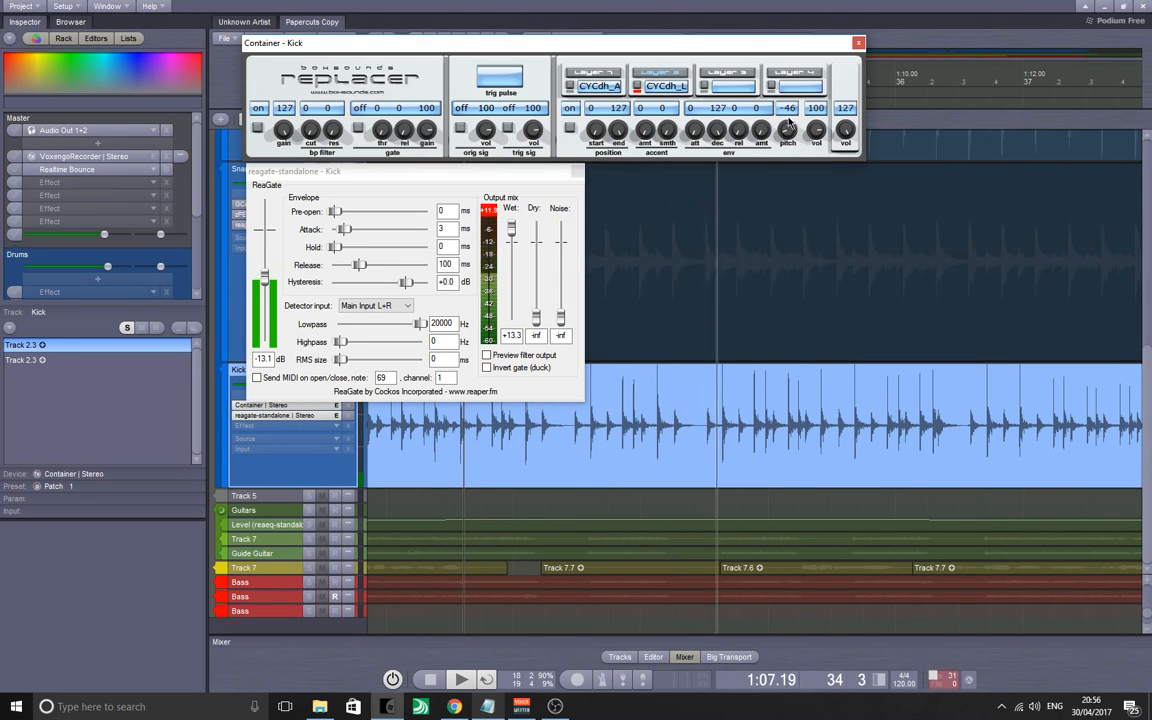
pyautogui.press('space')
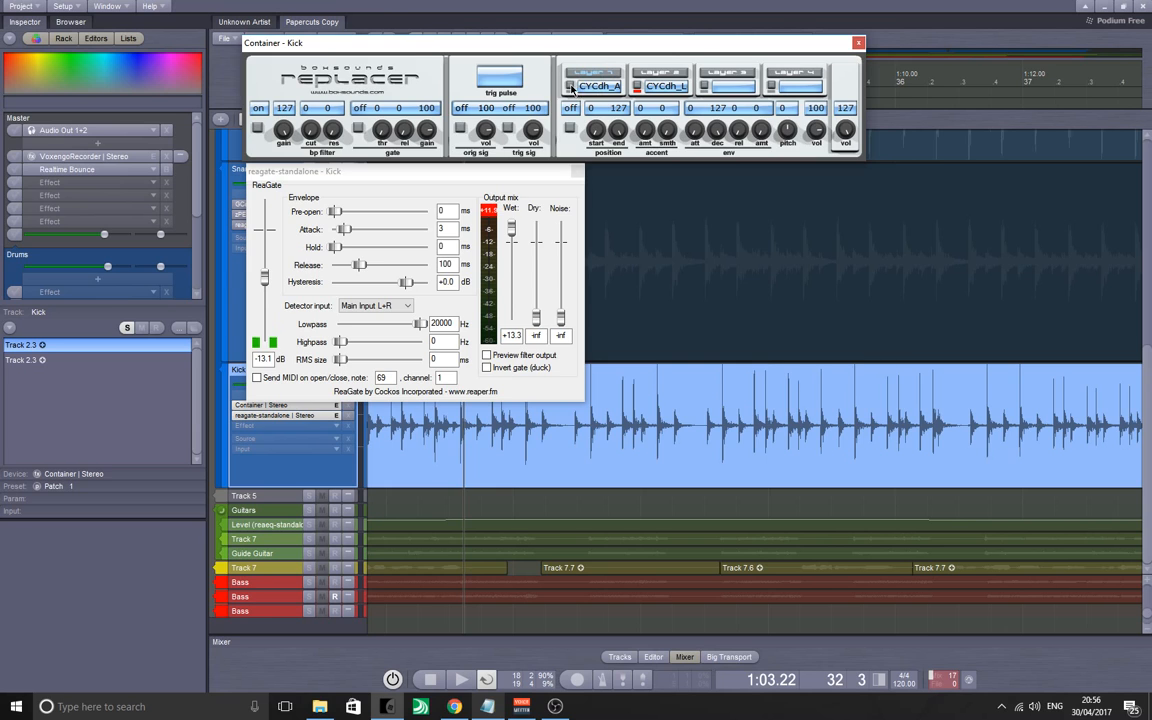
# - Turn Replacer's Layer 1 back on and balance the samples during playback, with Layer 1's volume at 127 and Layer 2's at 63
pyautogui.click(572, 88)
pyautogui.click(902, 110)
pyautogui.press('space')
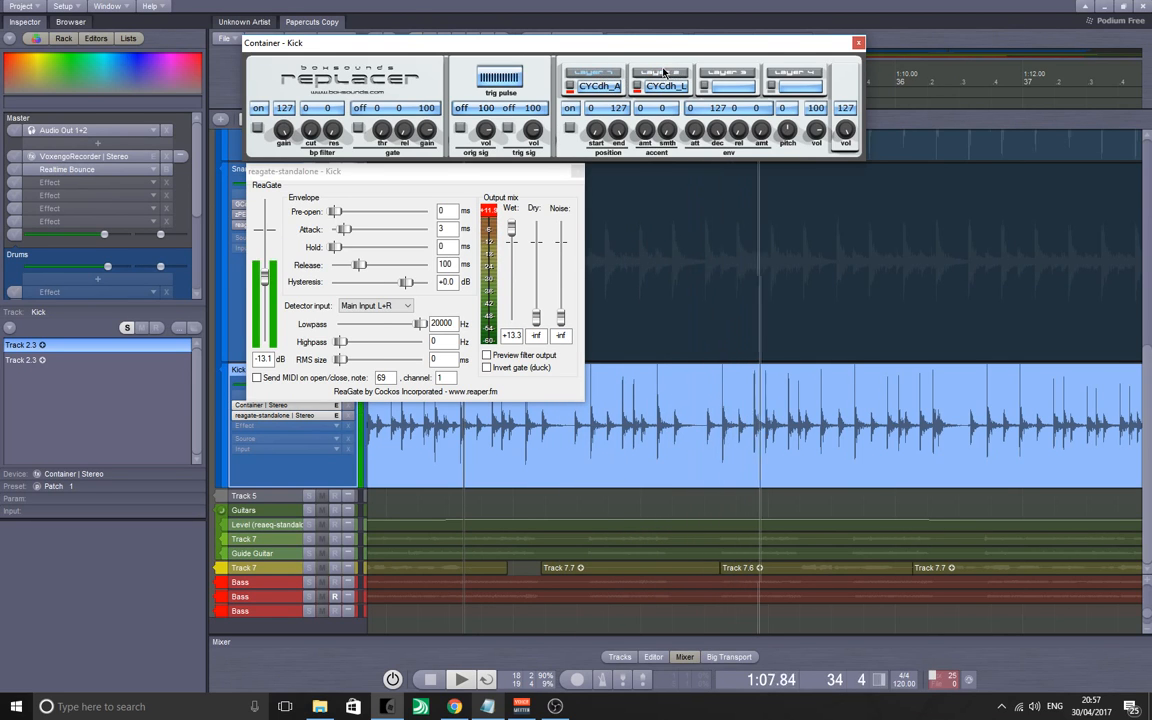
pyautogui.moveTo(817, 133); pyautogui.dragTo(778, 172)
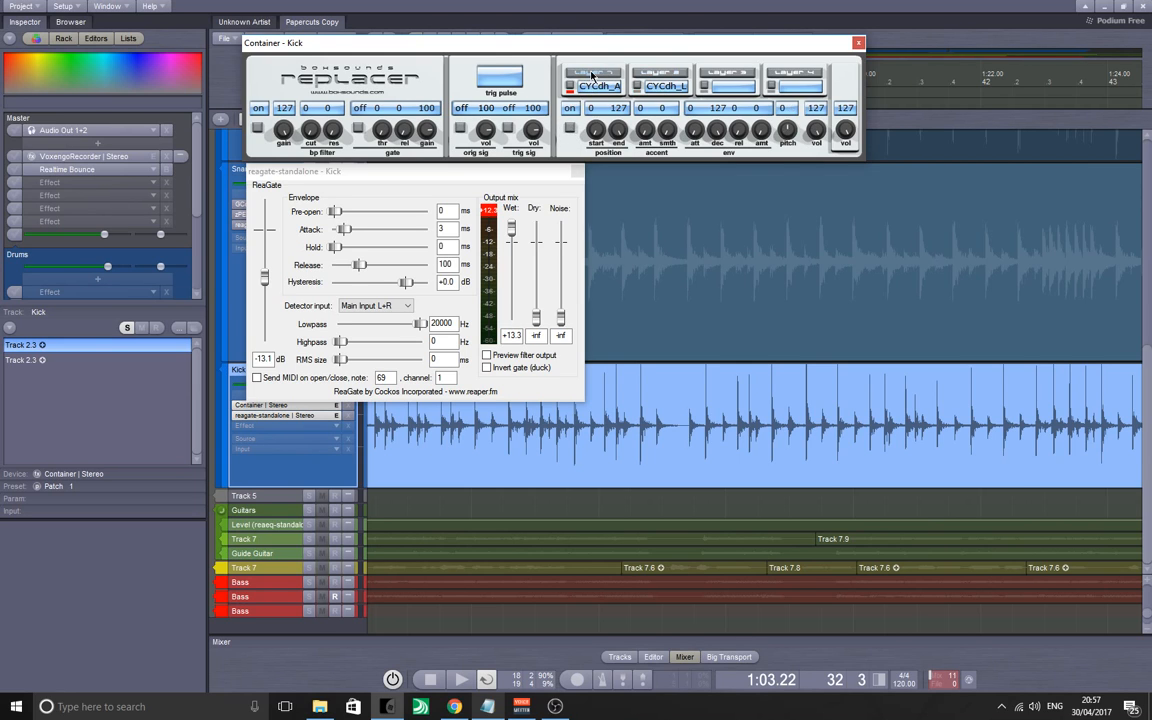
pyautogui.press('space')
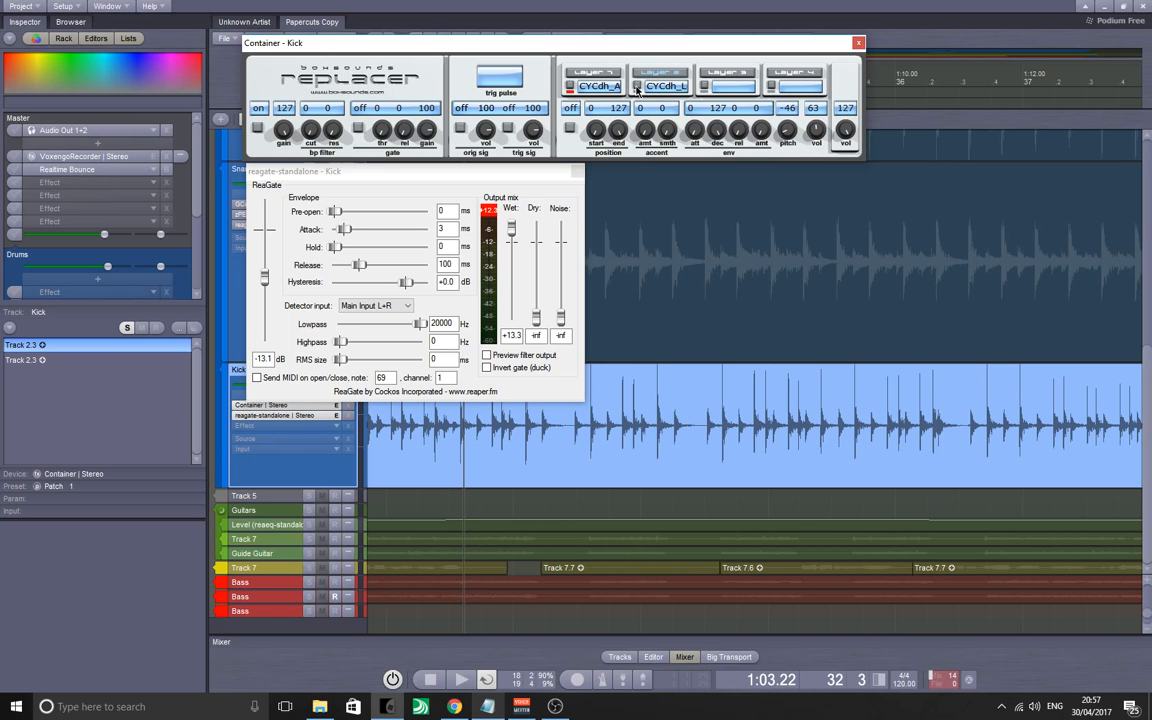
# - Turn Layer 2 back on, play the Kick to hear the layered samples, and close the Replacer and gate editors
pyautogui.click(636, 89)
pyautogui.press('Escape')
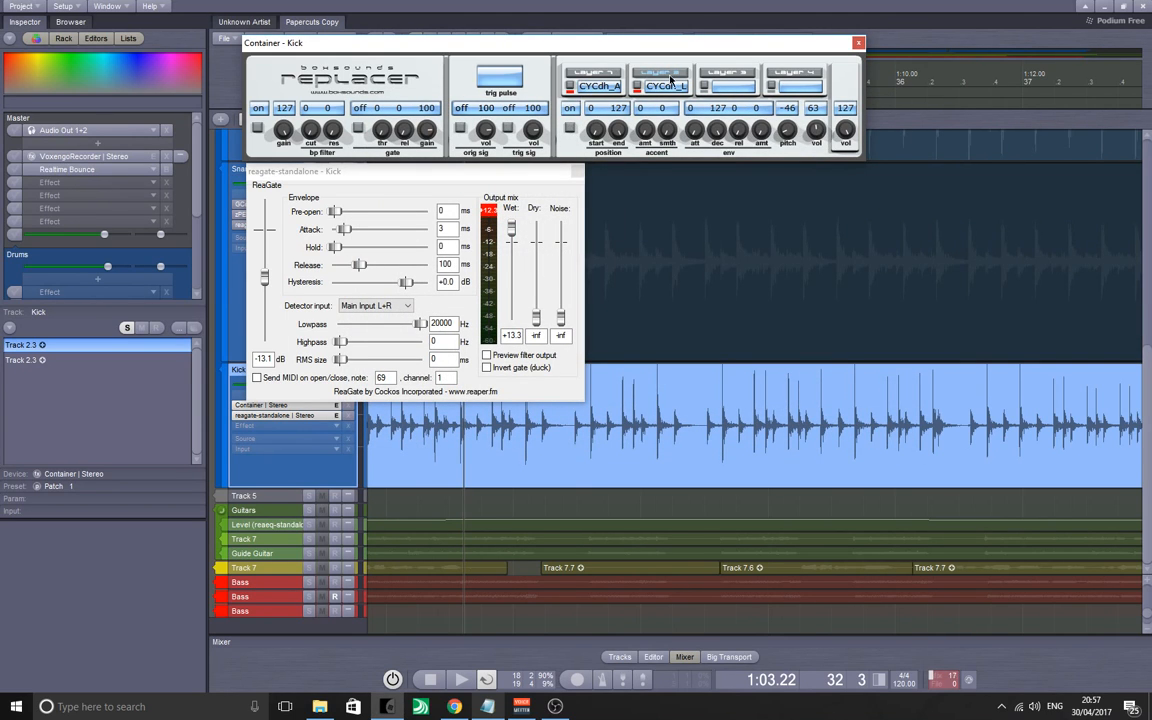
pyautogui.press('space')
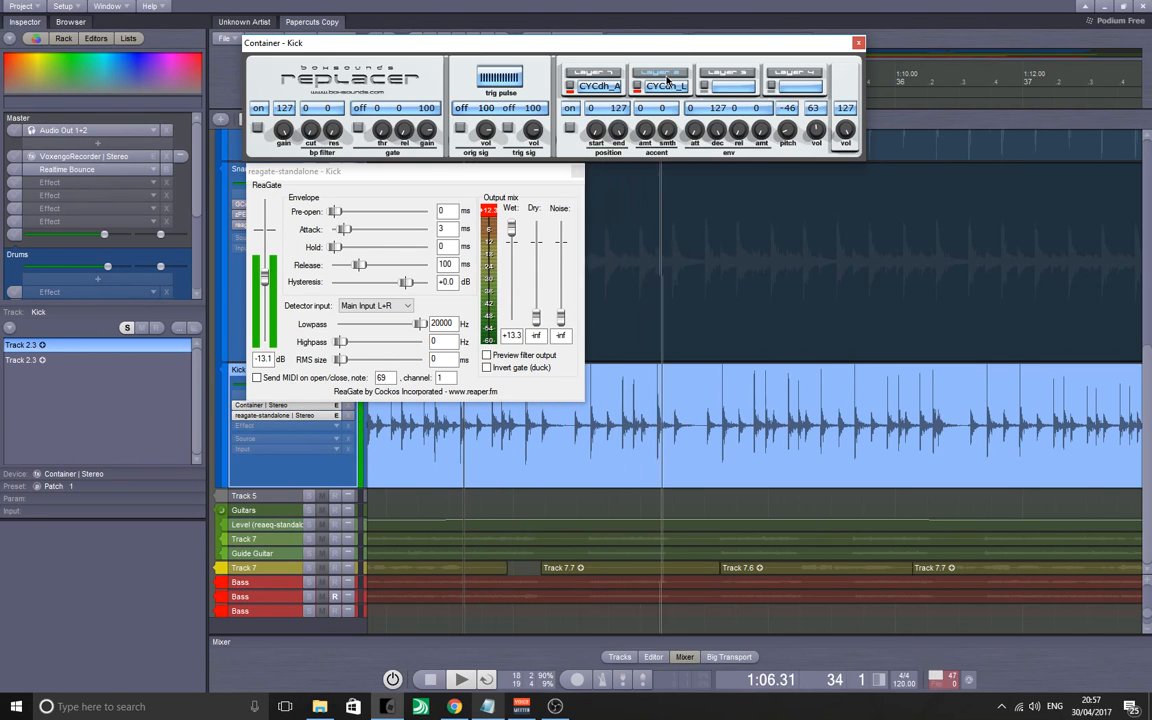
pyautogui.press('space')
pyautogui.click(858, 42)
pyautogui.click(576, 171)
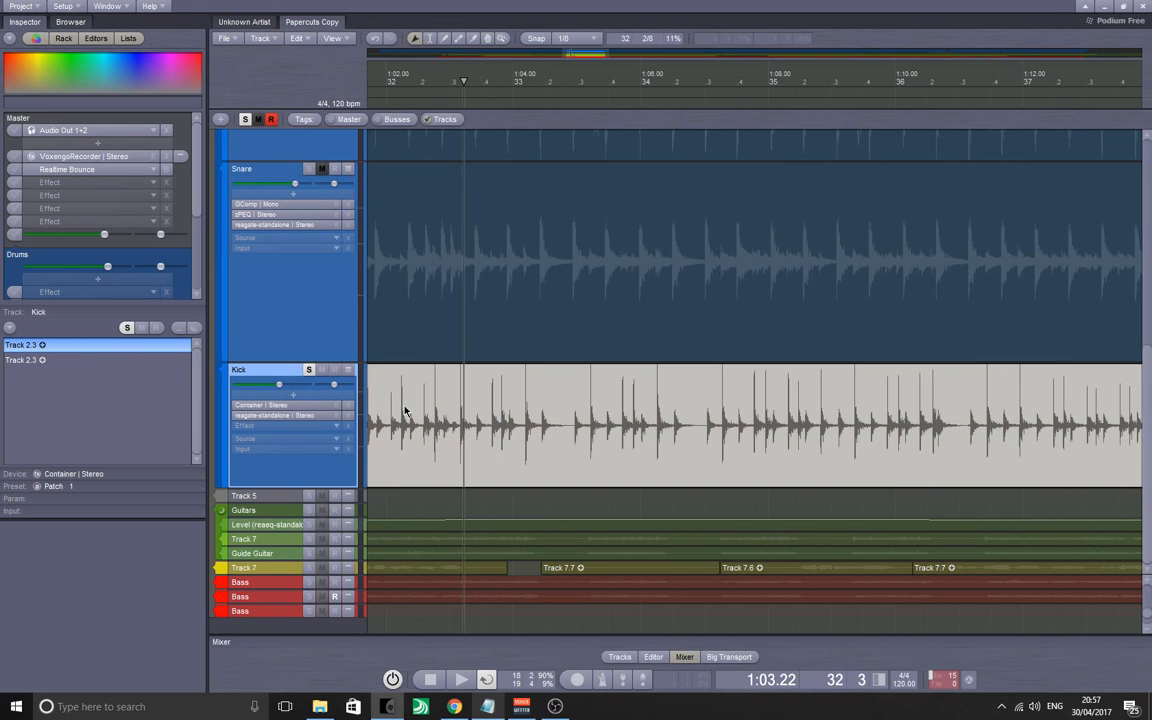
# - Solo OH L and OH R together with the Kick and play the drums
pyautogui.scroll(5, 500, 390)
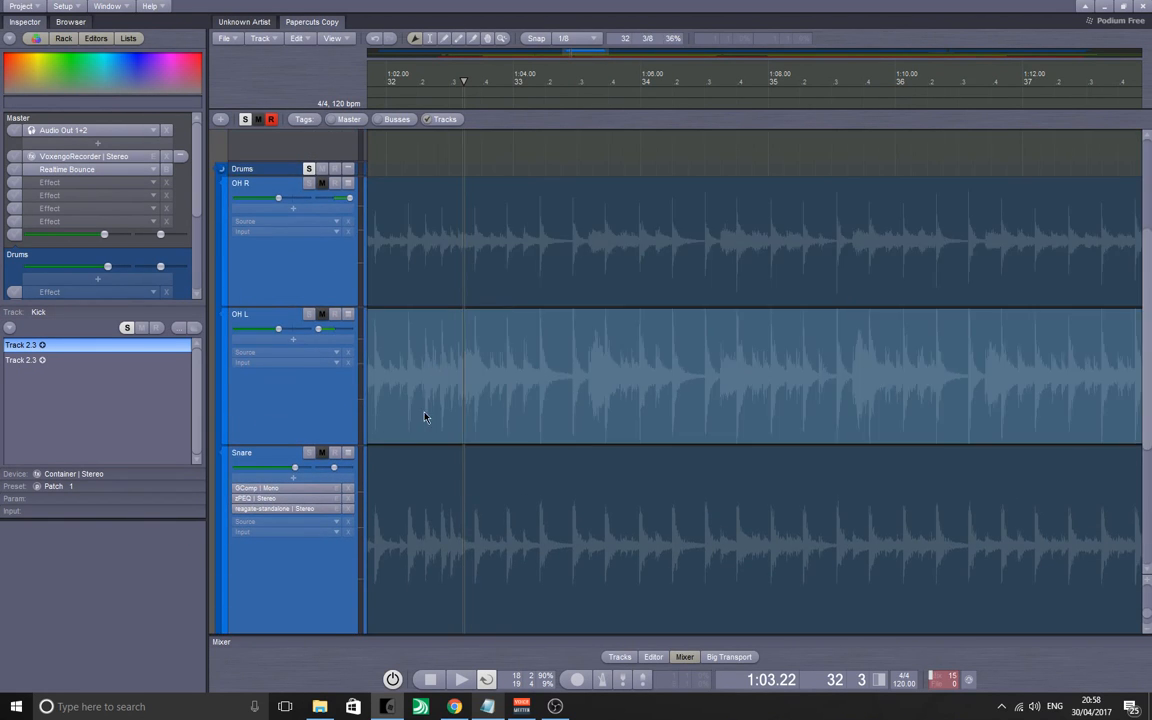
pyautogui.scroll(-3, 424, 417)
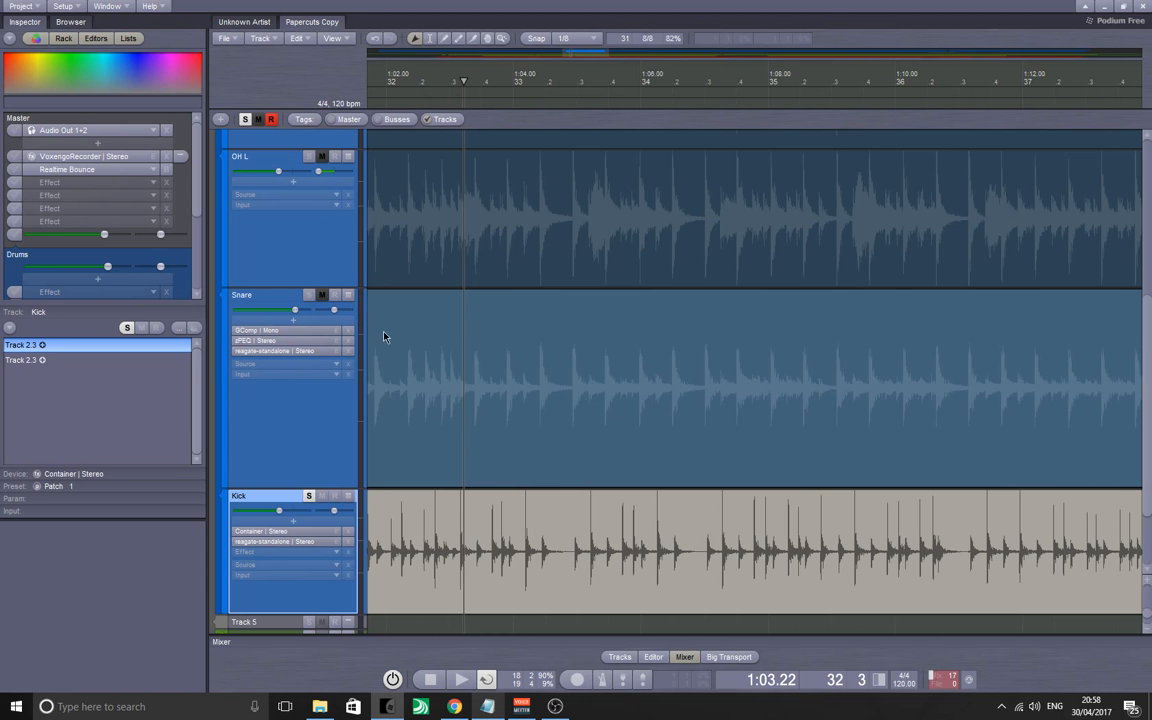
pyautogui.scroll(3, 419, 360)
pyautogui.click(309, 283)
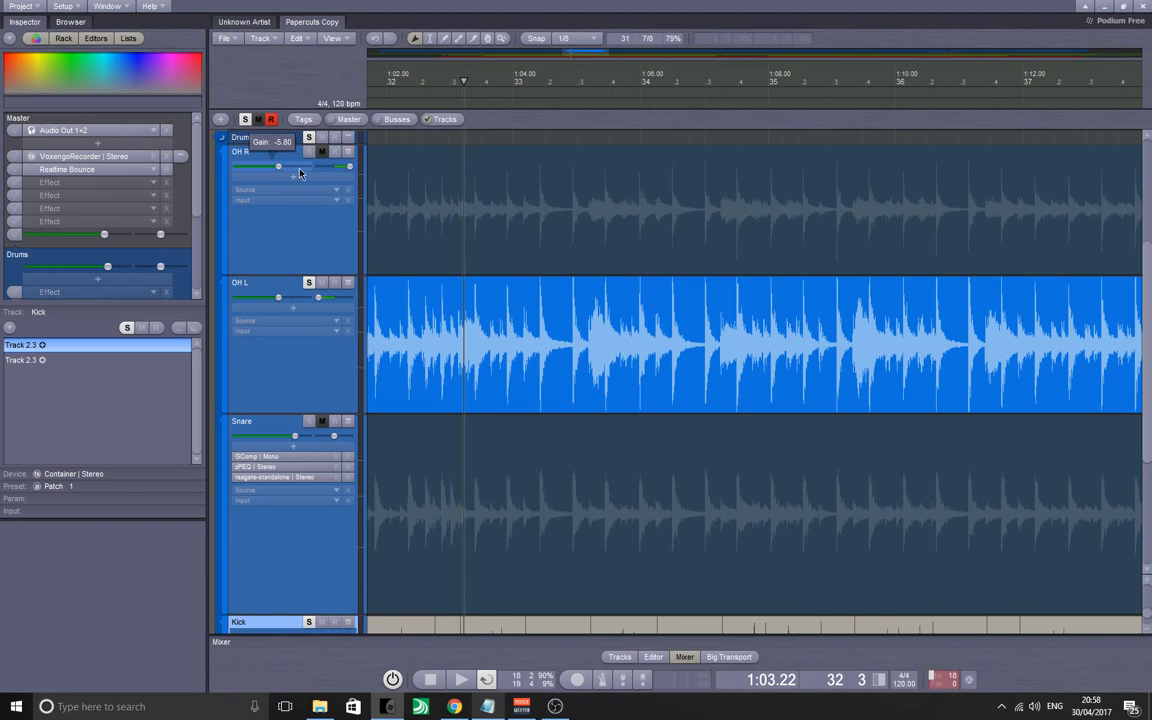
pyautogui.click(306, 152)
pyautogui.scroll(-2, 345, 420)
pyautogui.press('space')
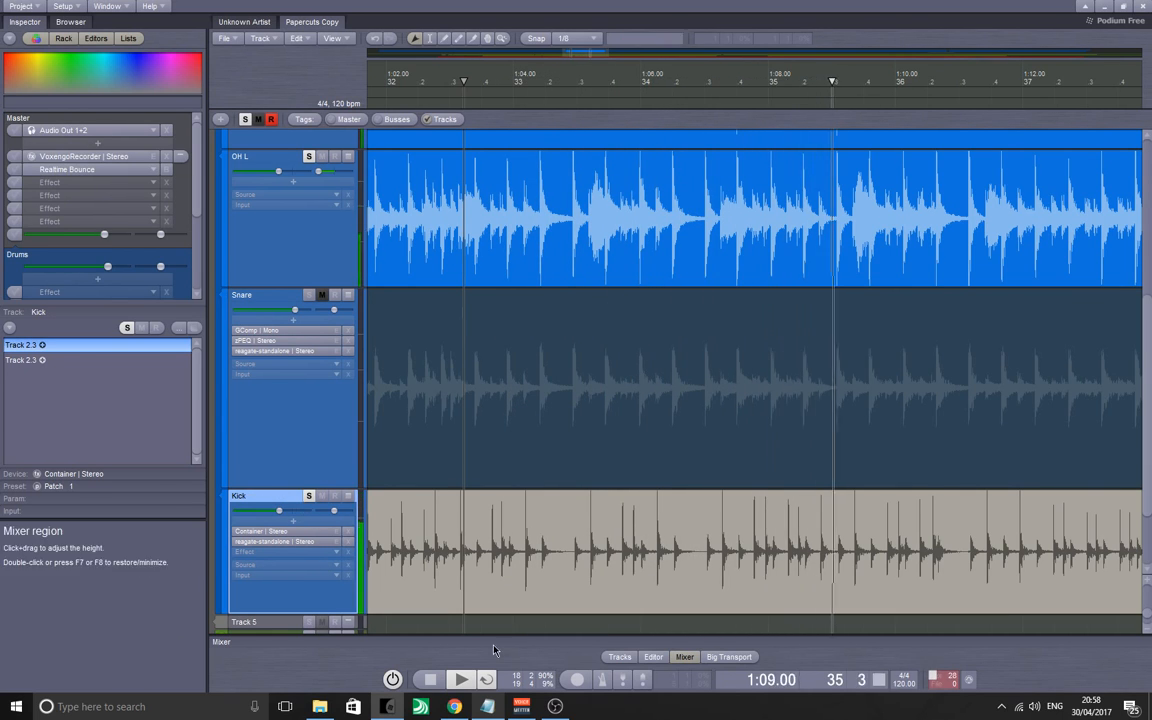
# - Expand the mixer, lower the Kick's gain to -7.47 dB during playback and reset its peak reading
pyautogui.doubleClick(493, 648)
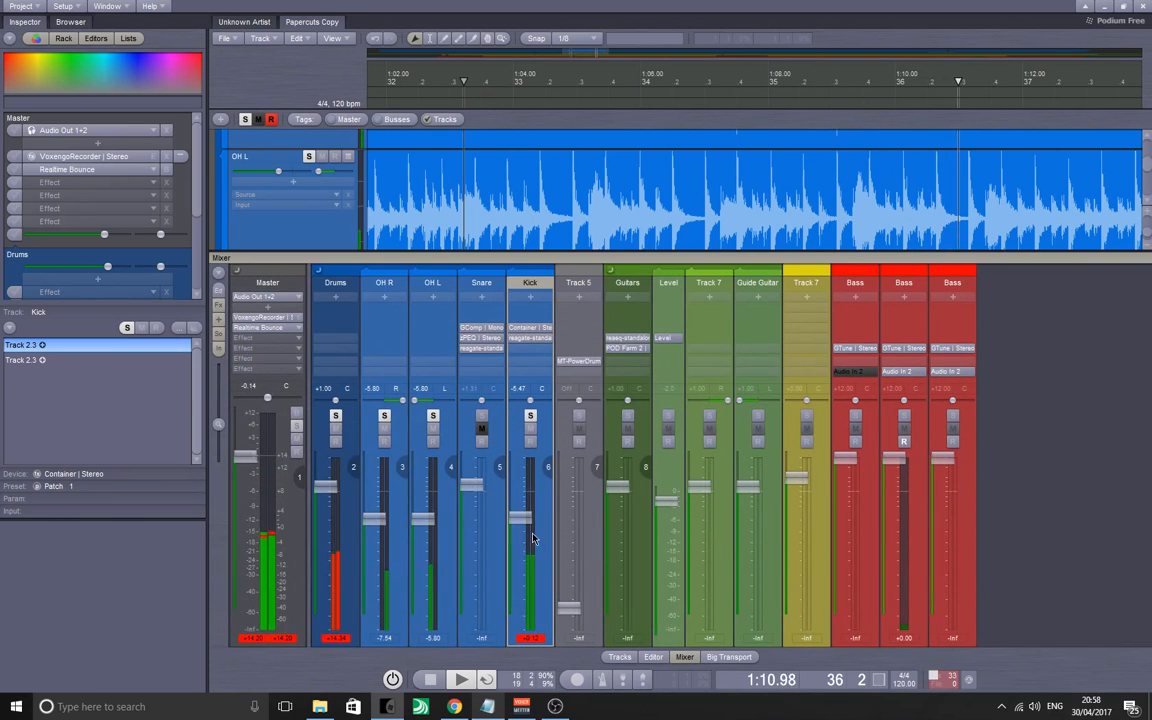
pyautogui.moveTo(526, 527); pyautogui.dragTo(526, 532)
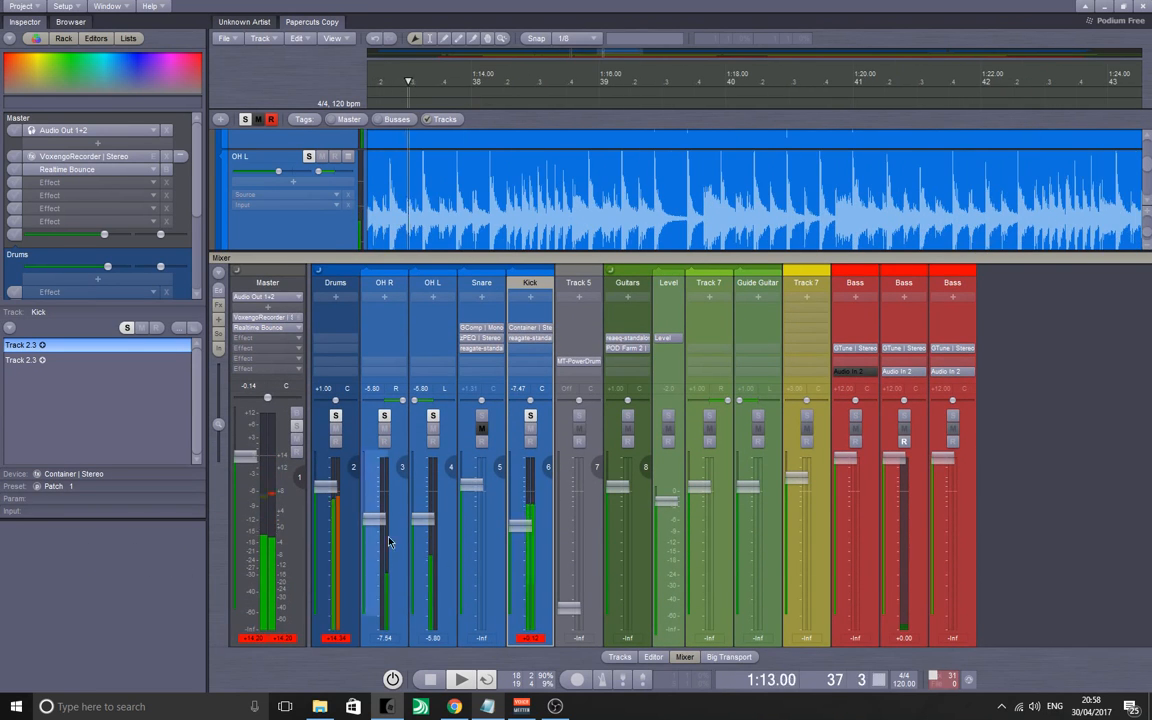
pyautogui.click(535, 639)
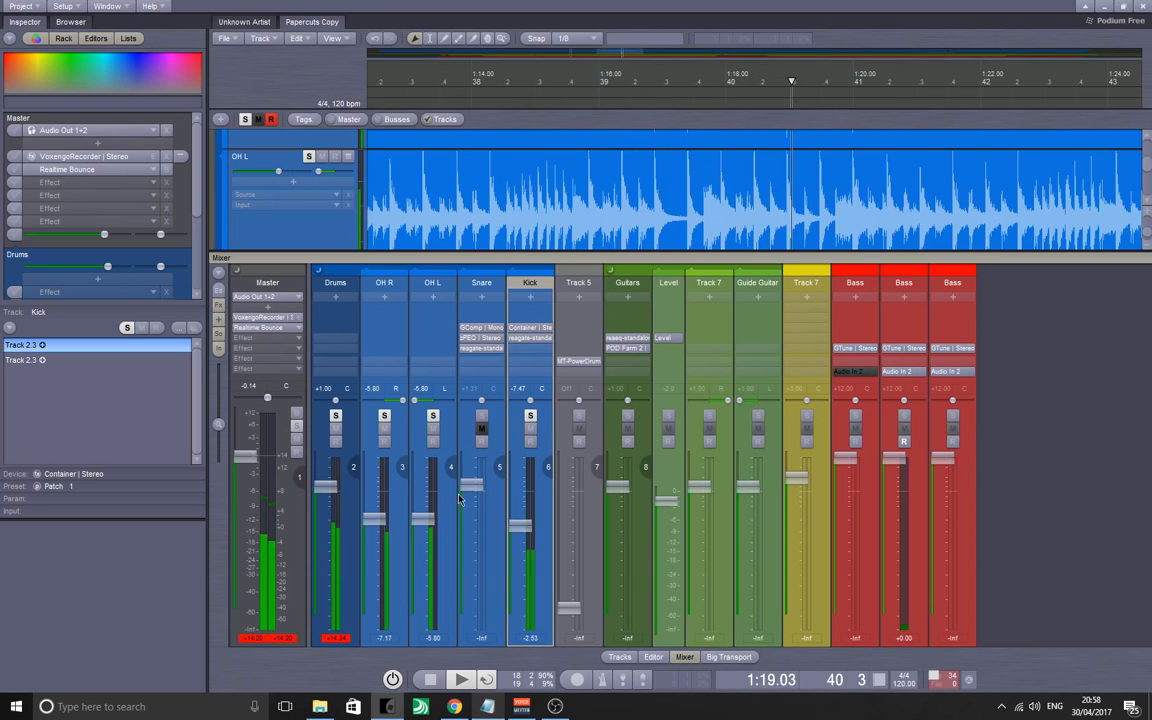
pyautogui.press('space')
# - Solo the Snare with the other drums, compare playback with it muted and unmuted, and lower its gain to +0.31 dB
pyautogui.click(482, 416)
pyautogui.press('space')
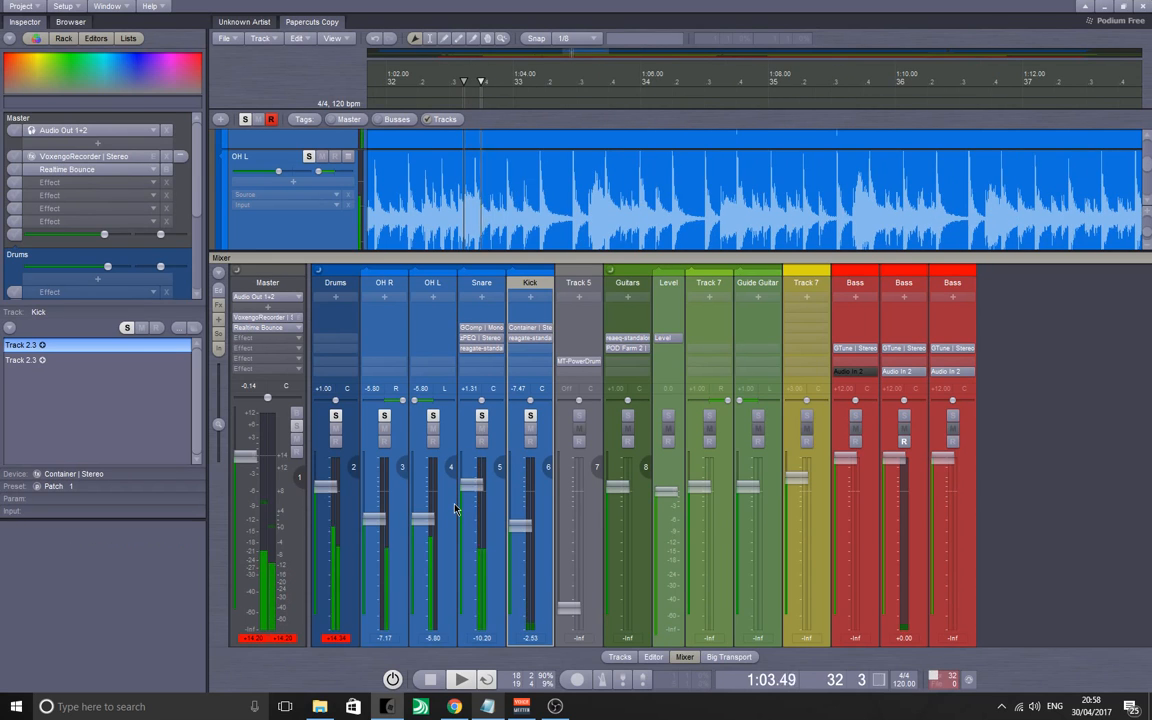
pyautogui.click(481, 428)
pyautogui.click(481, 428)
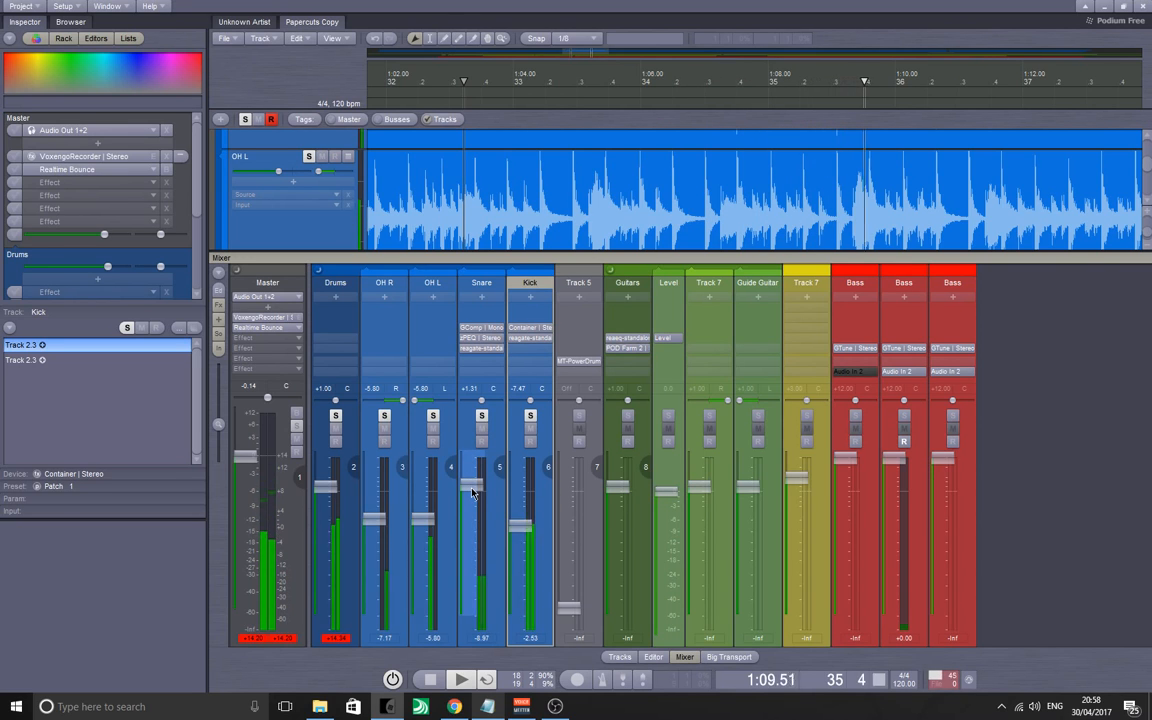
pyautogui.moveTo(473, 485); pyautogui.dragTo(473, 491)
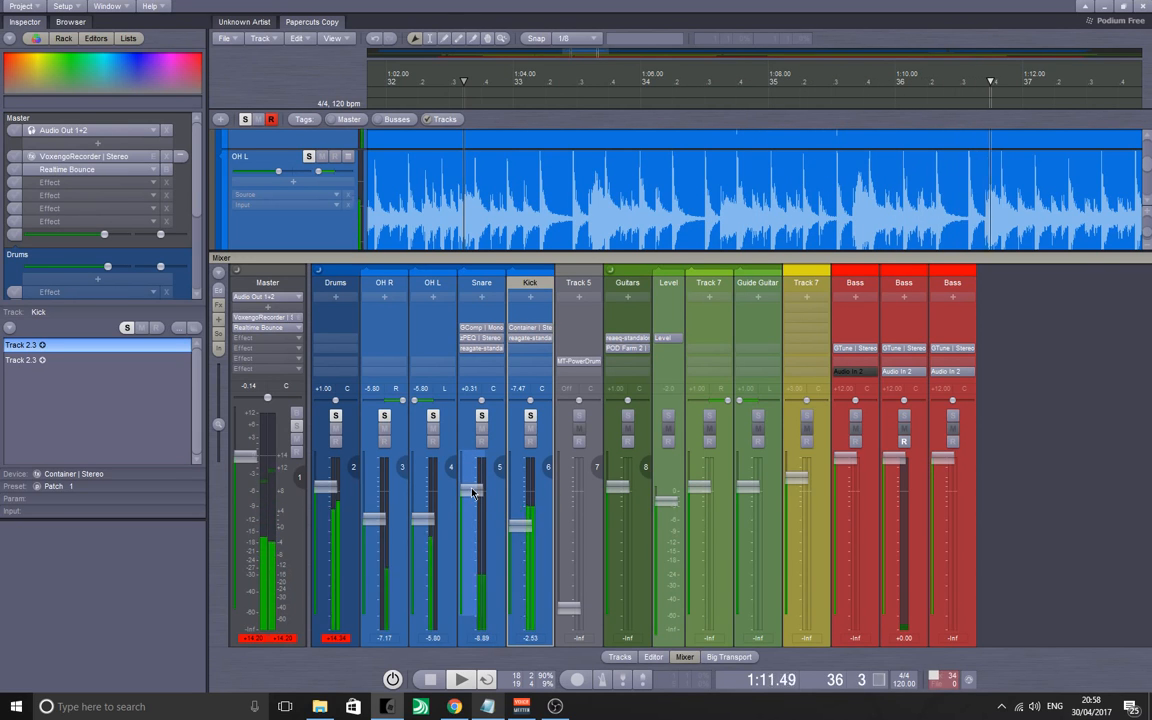
pyautogui.press('space')
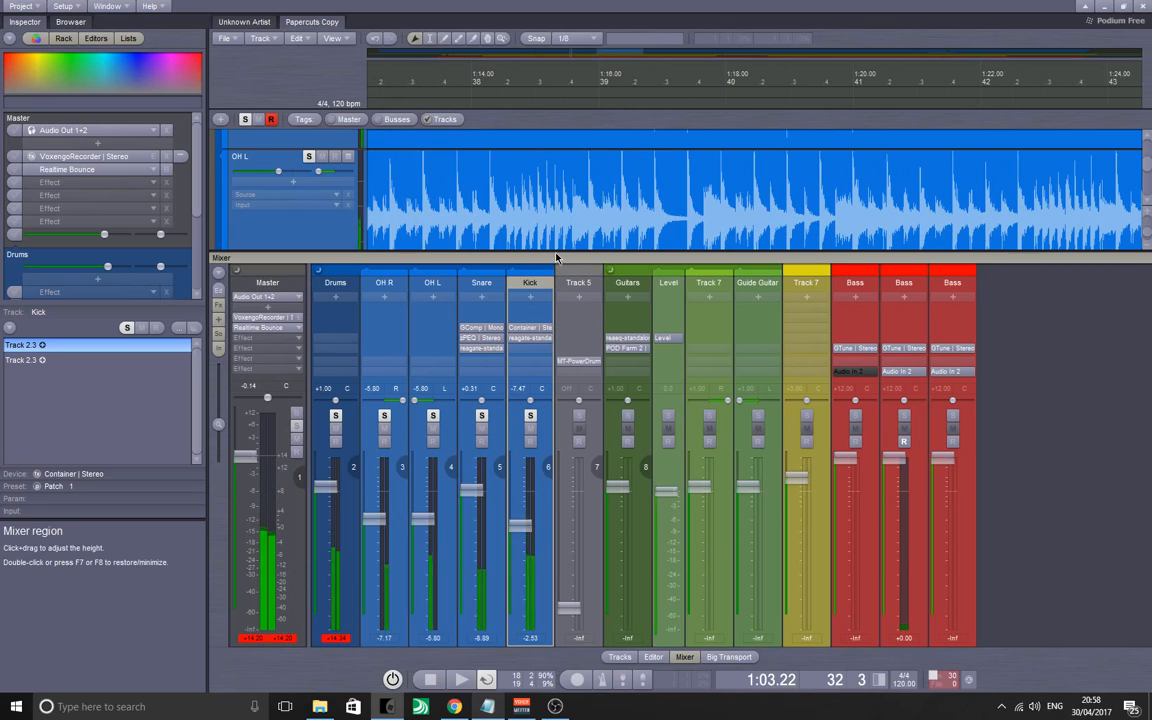
# - Minimize the mixer and look over the whole arrangement, including the drum events near the end of the song
pyautogui.doubleClick(574, 258)
pyautogui.scroll(-5, 599, 355)
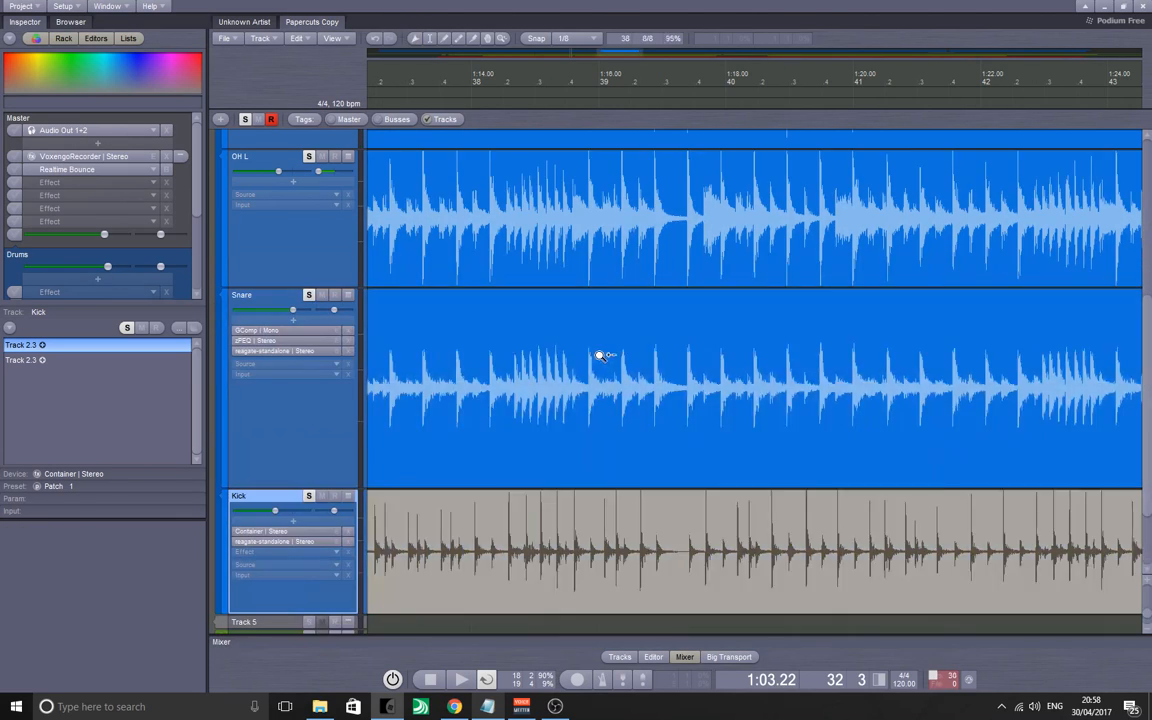
pyautogui.scroll(-4, 632, 366)
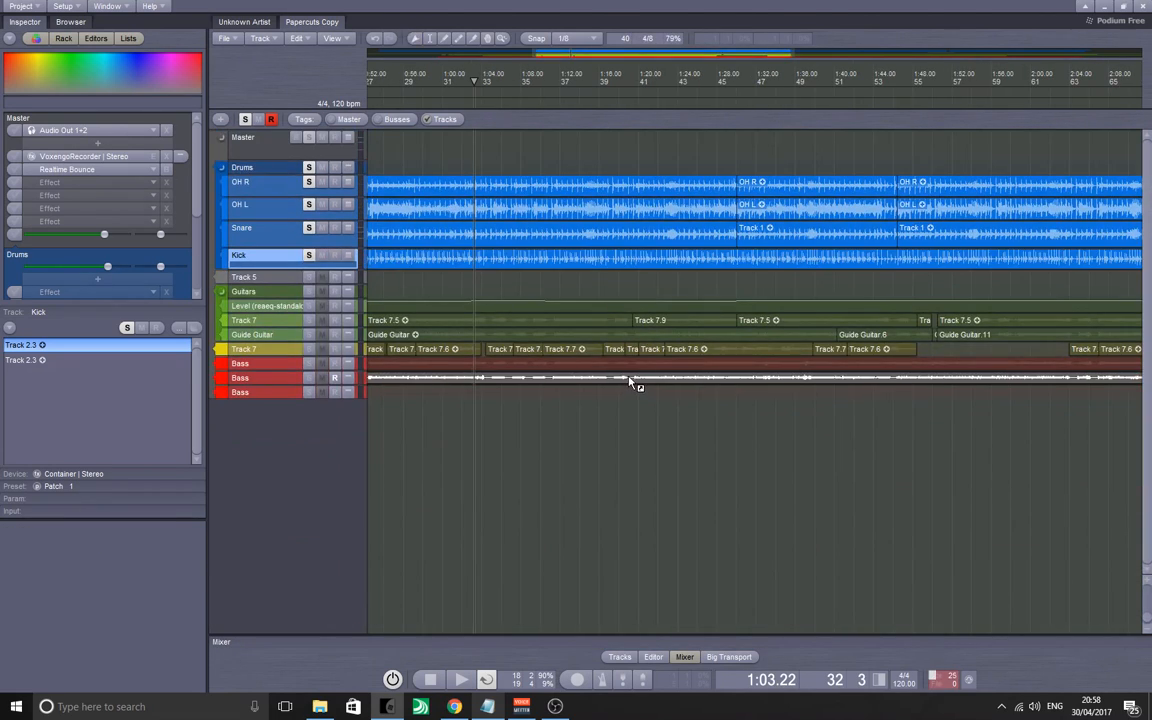
pyautogui.click(616, 410)
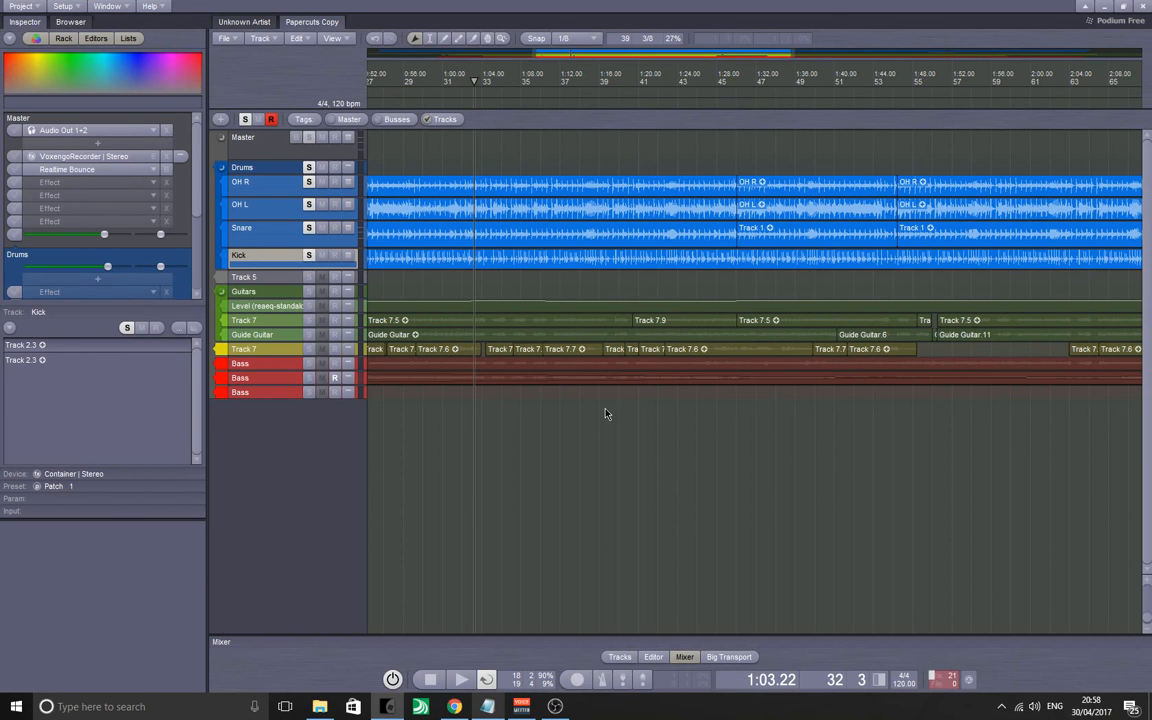
pyautogui.scroll(-5, 674, 262)
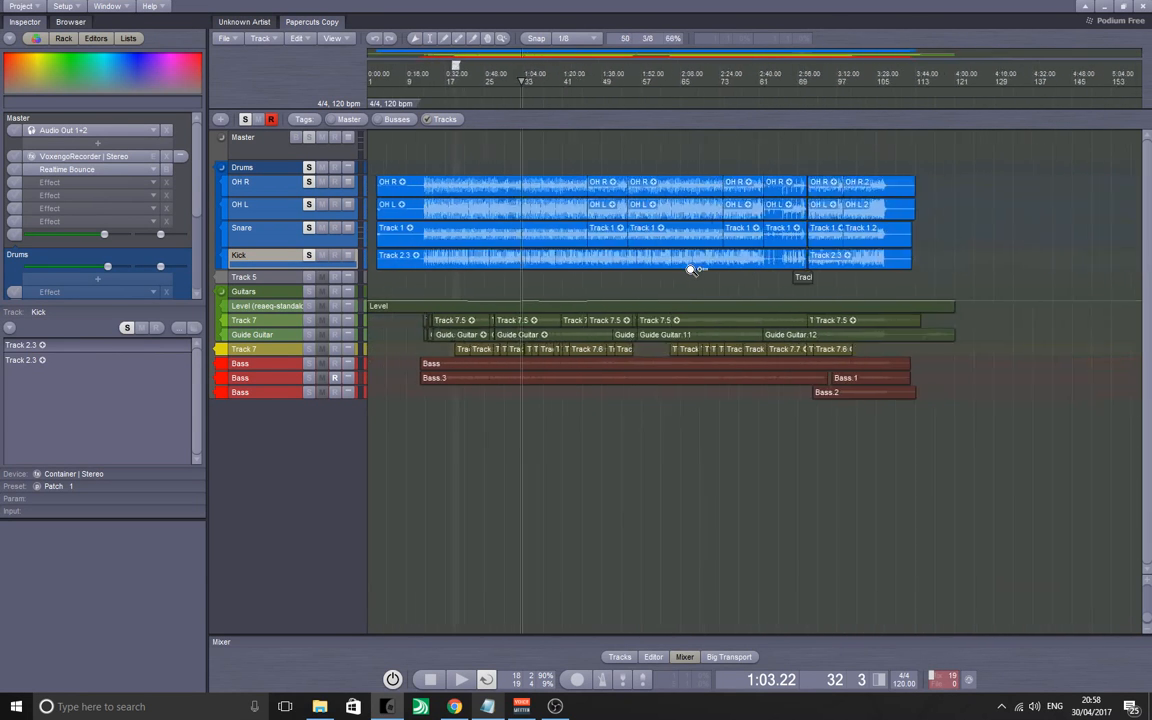
pyautogui.scroll(6, 650, 292)
pyautogui.scroll(-2, 635, 280)
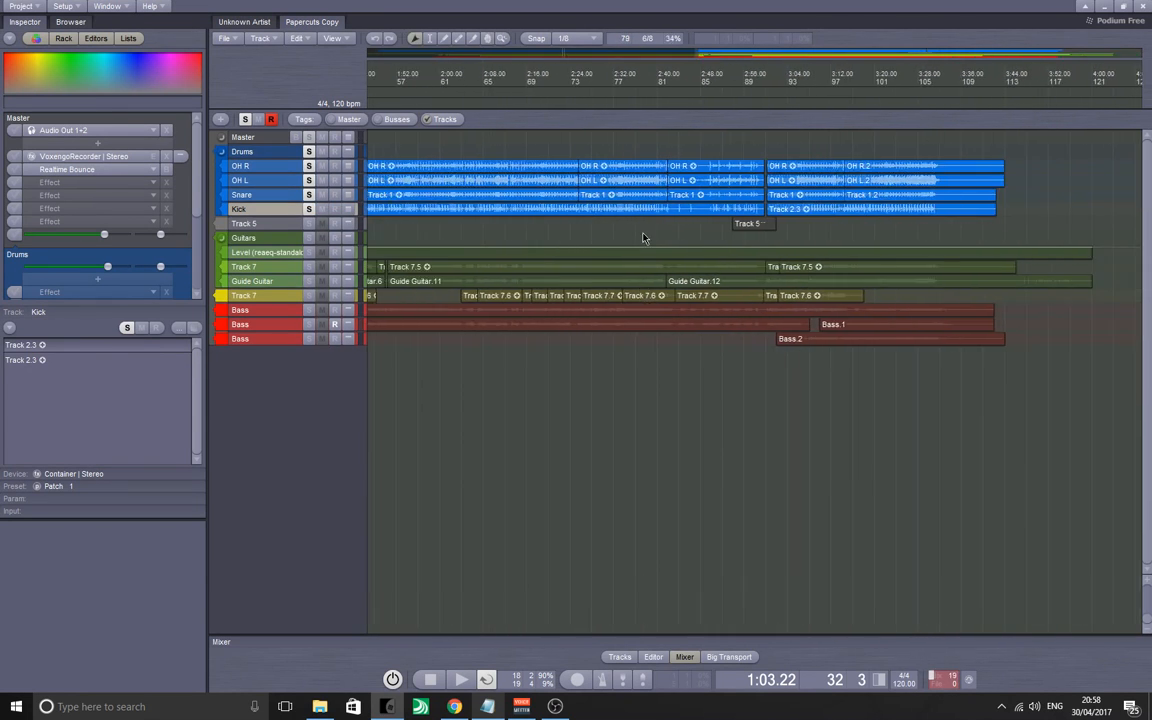
# - Play the drums from about 2:48.94, expand the mixer again and lower the Snare's gain to -0.69 dB
pyautogui.click(700, 219)
pyautogui.click(634, 285)
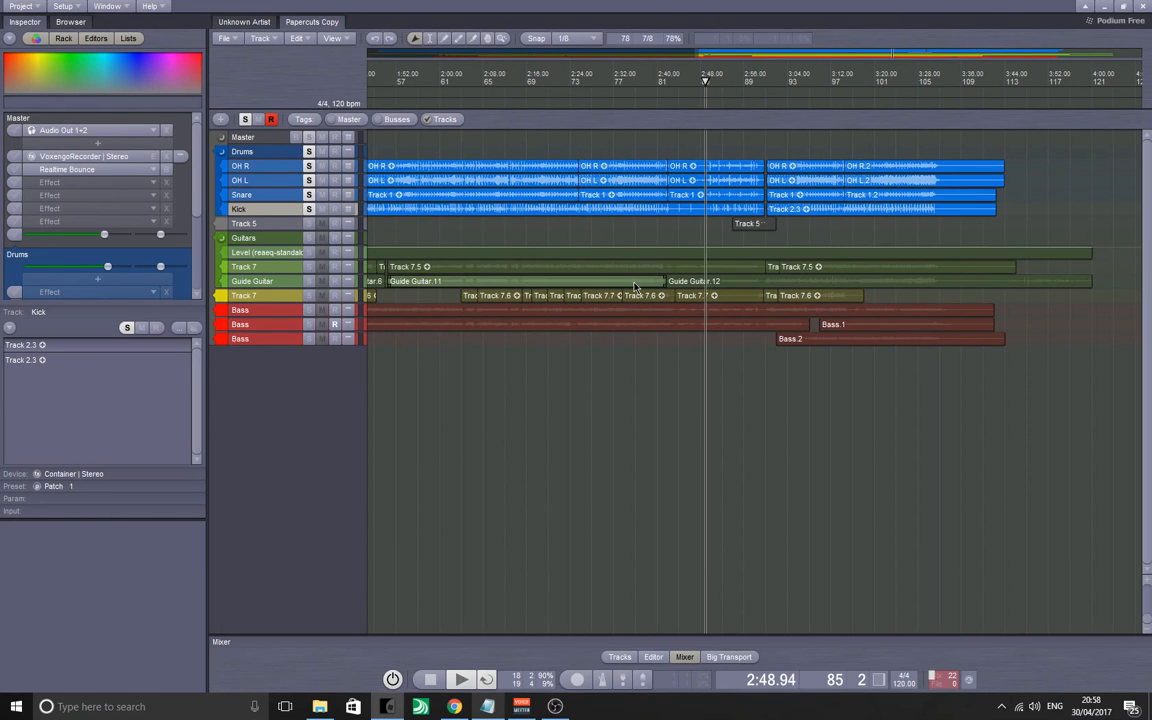
pyautogui.scroll(-4, 591, 224)
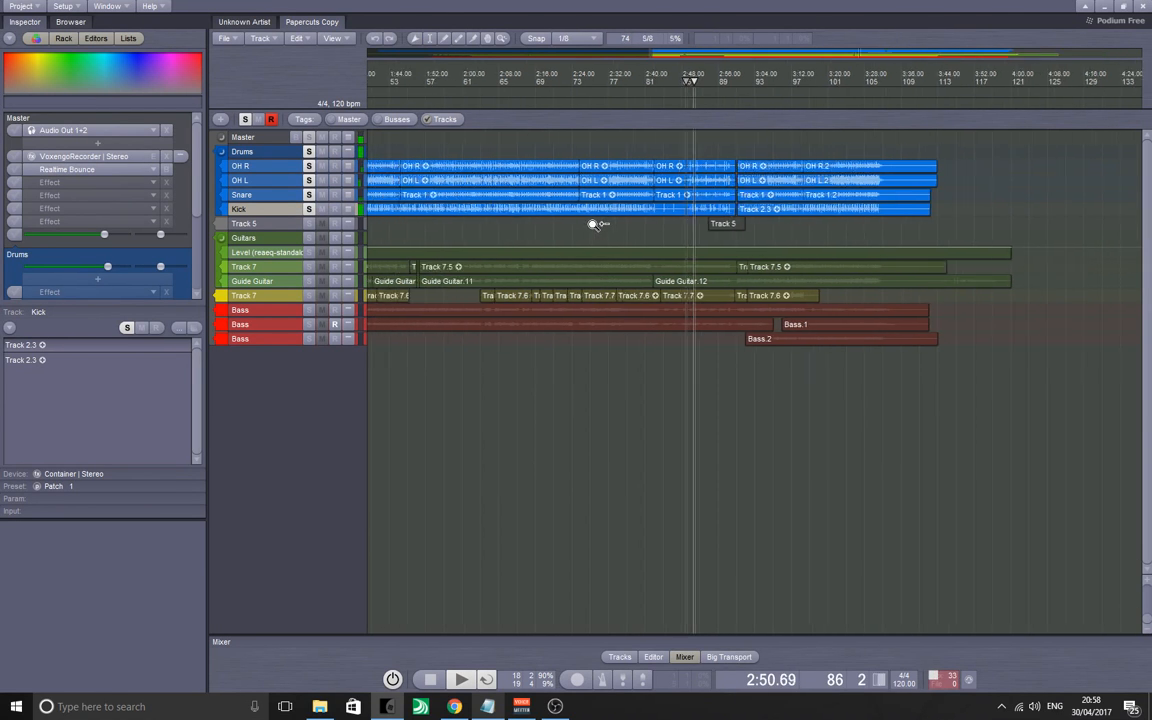
pyautogui.scroll(4, 587, 224)
pyautogui.doubleClick(576, 642)
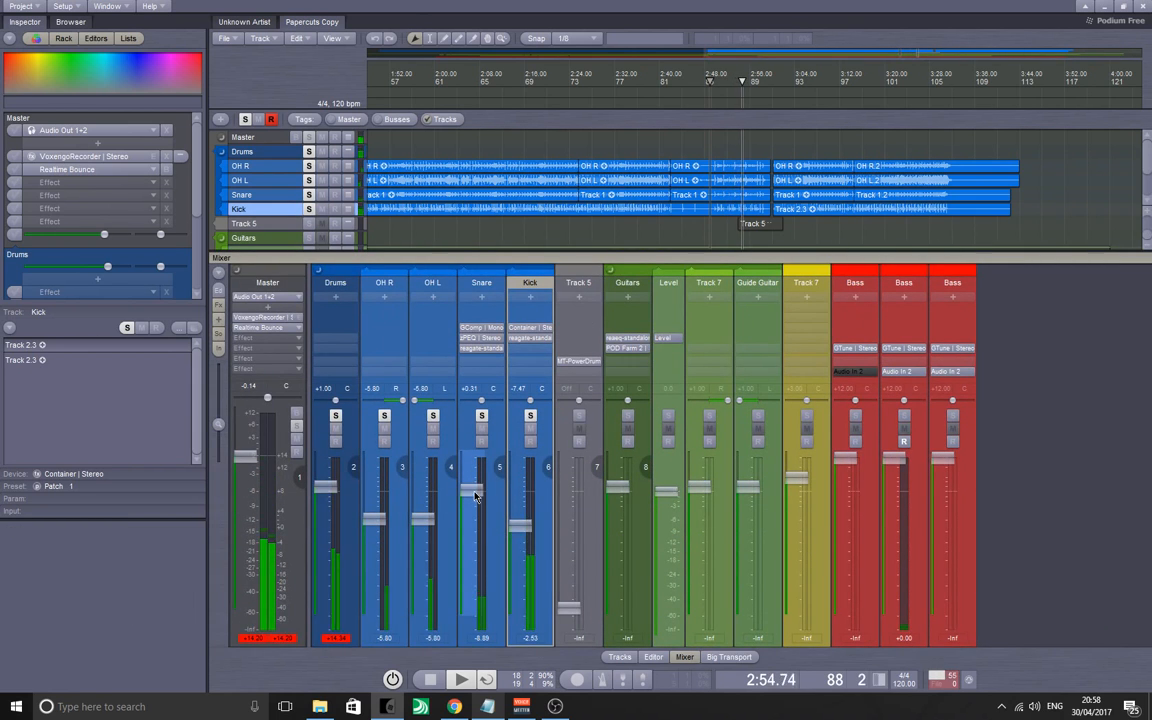
pyautogui.moveTo(474, 489); pyautogui.dragTo(476, 495)
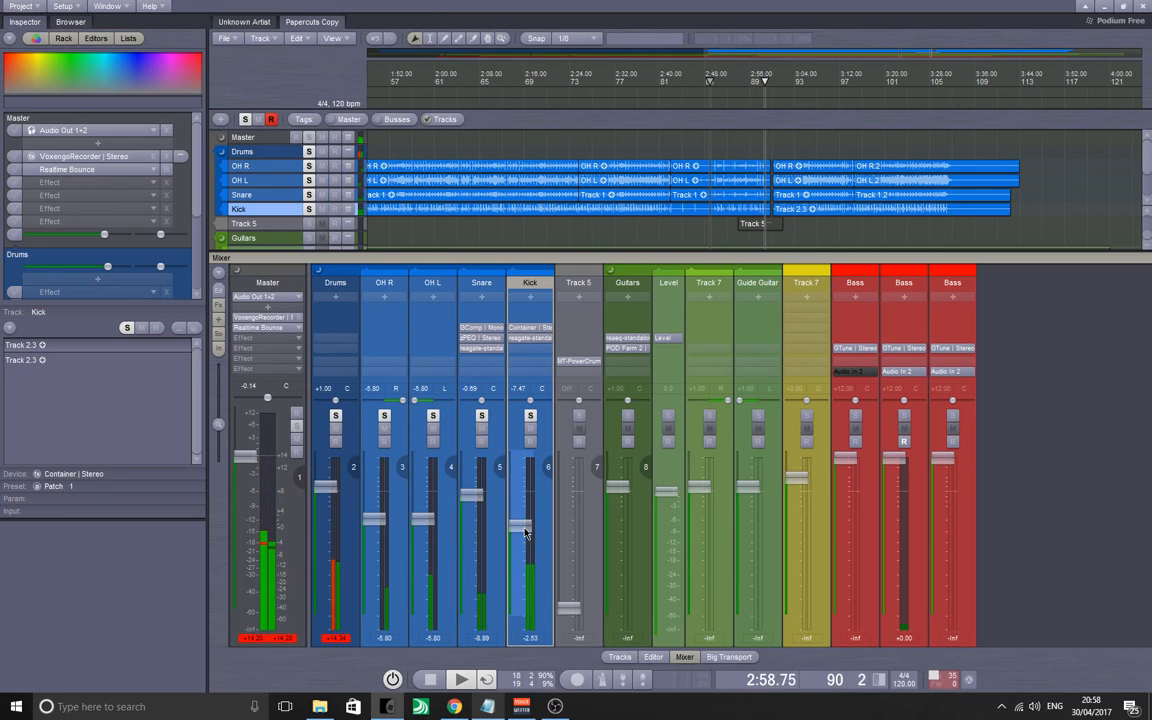
# - Reset the Drums group's peak reading and set its gain to +0.26 dB during playback
pyautogui.click(338, 639)
pyautogui.moveTo(329, 481); pyautogui.dragTo(330, 490)
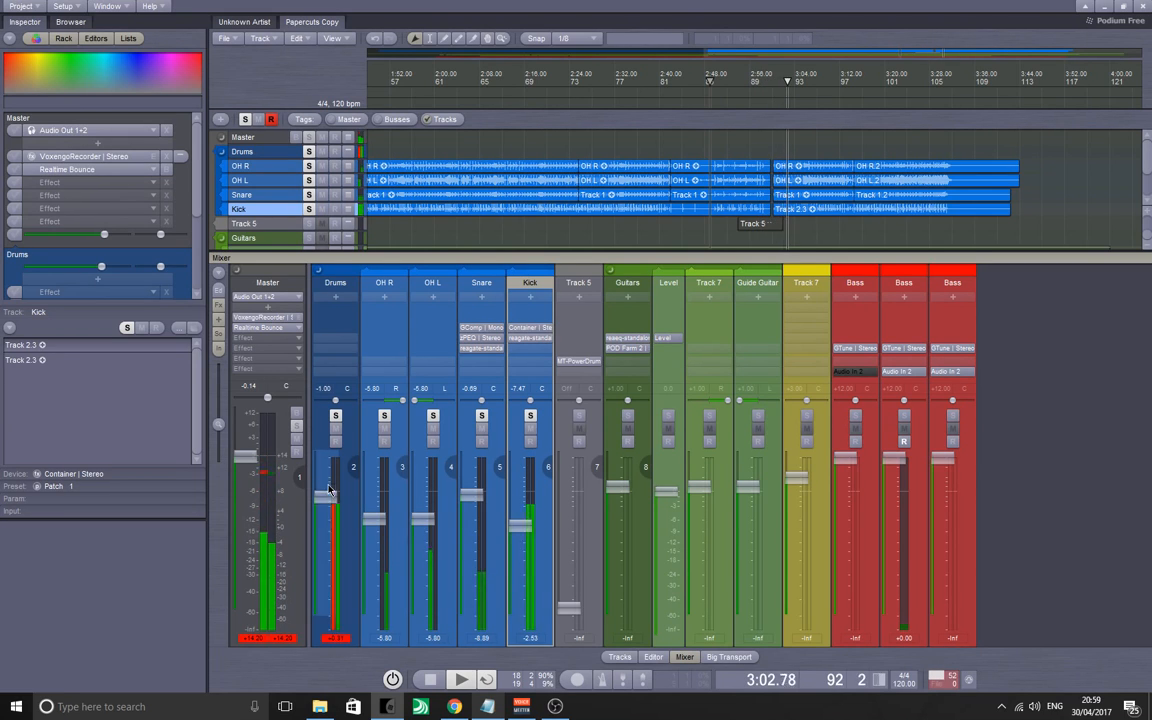
pyautogui.scroll(1, 329, 497)
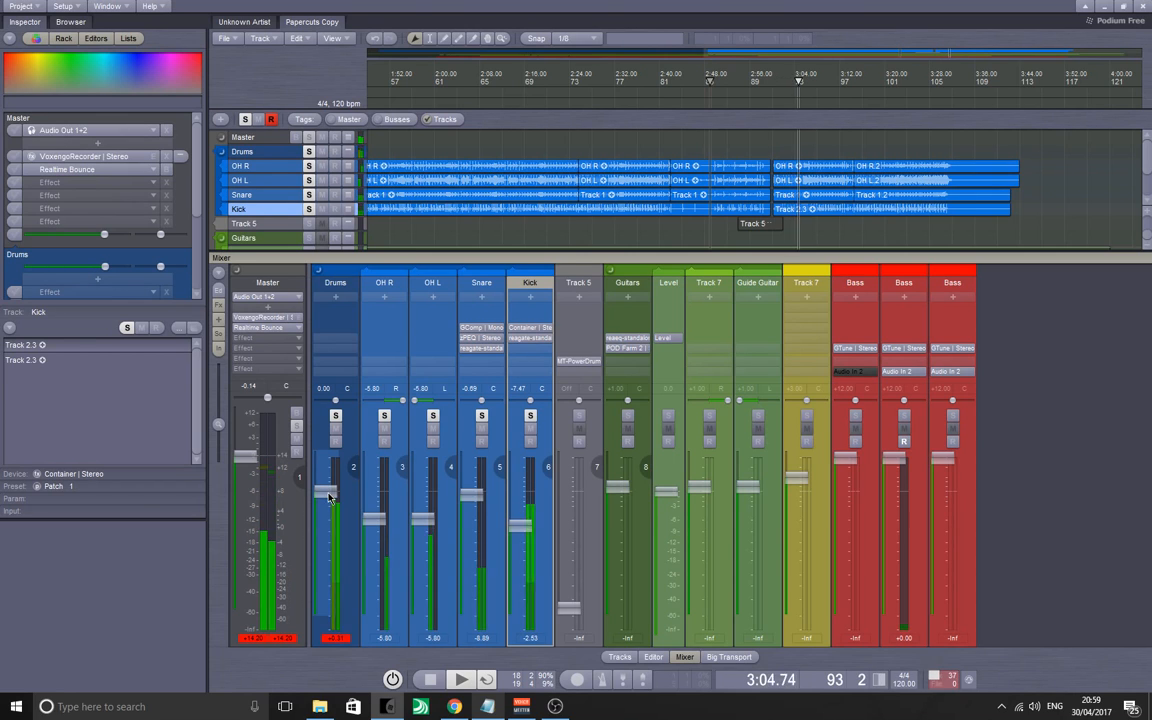
pyautogui.press('space')
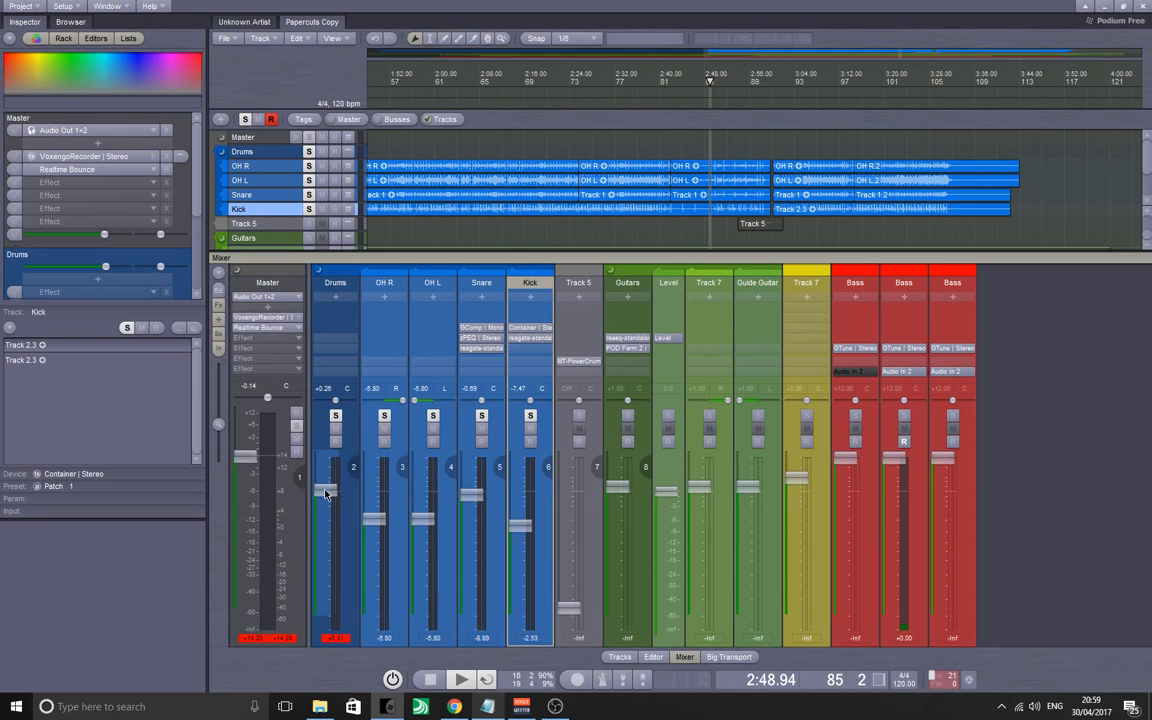
# - Play the drums from about 3:06.69 and raise the Snare's gain to +3.31 dB
pyautogui.press('space')
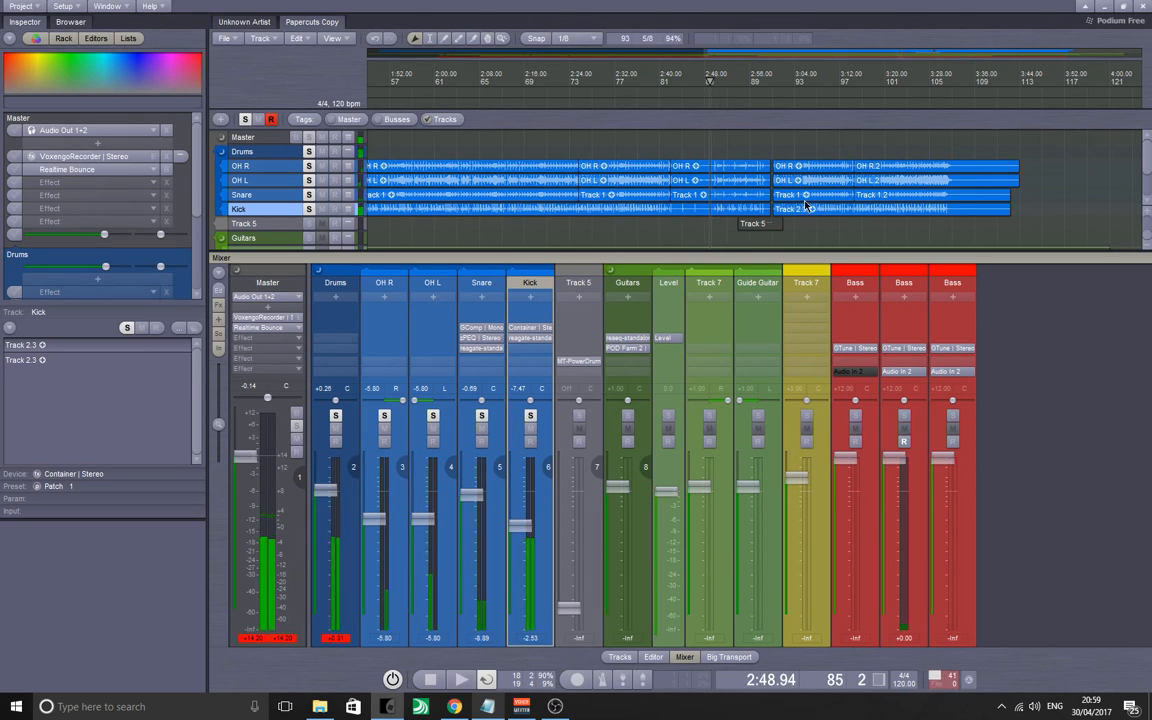
pyautogui.middleClick(807, 204)
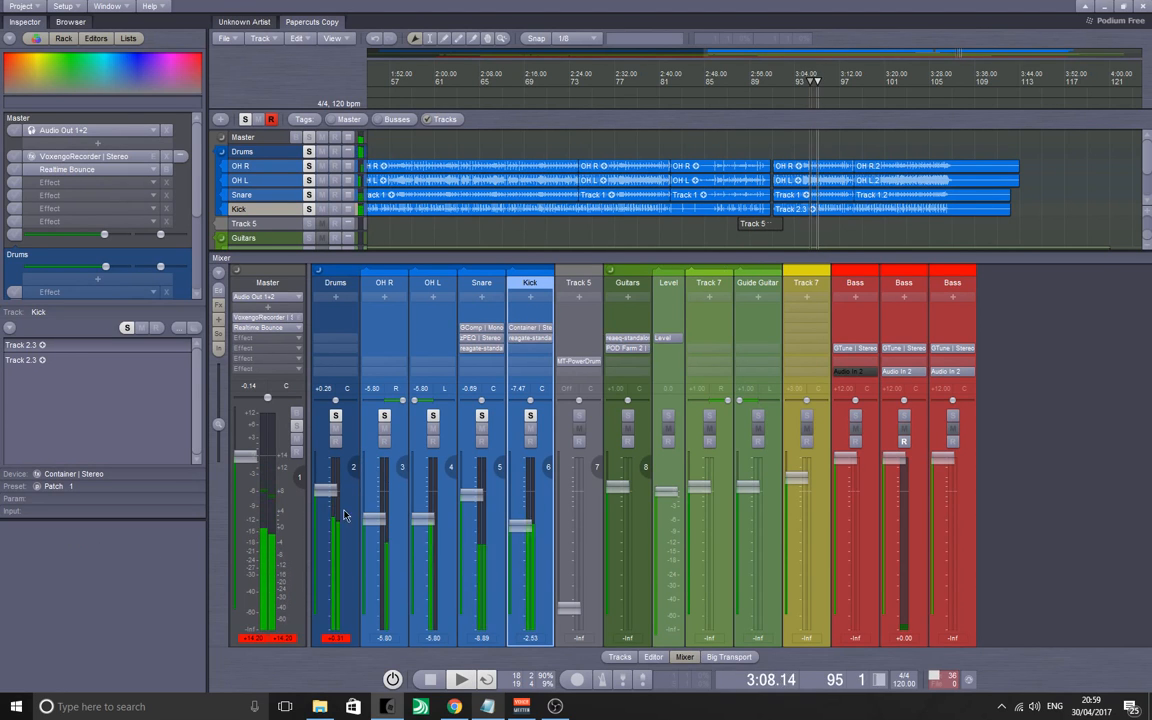
pyautogui.scroll(1, 477, 500)
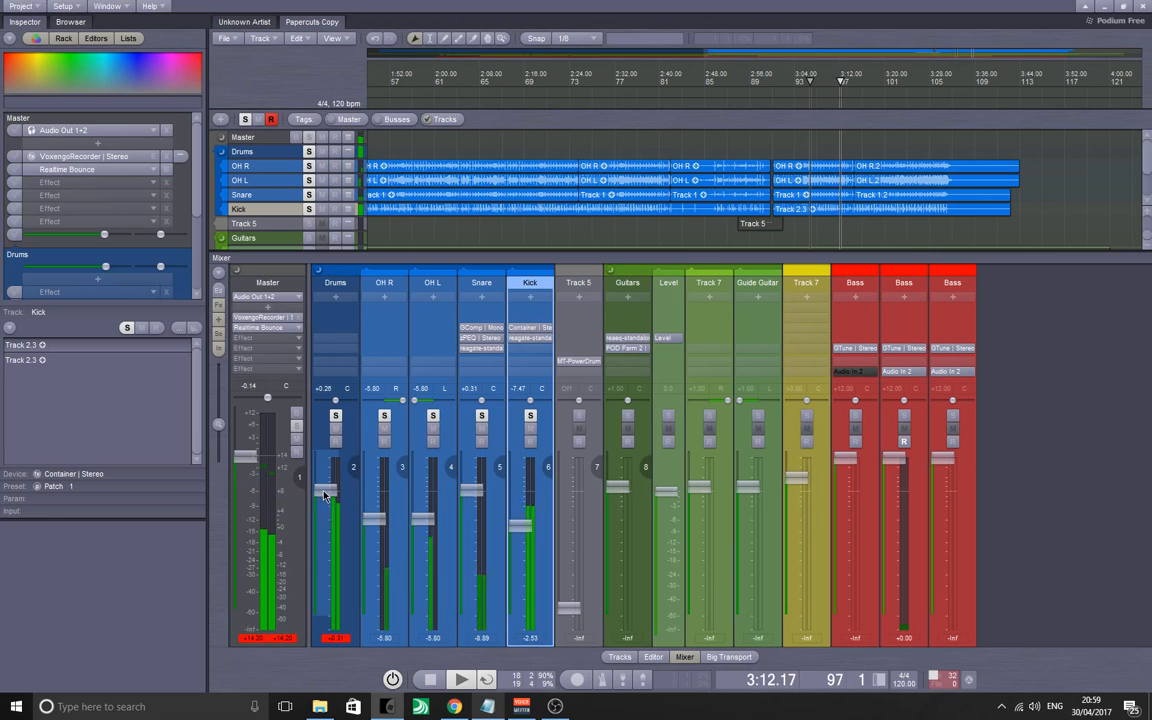
pyautogui.press('space')
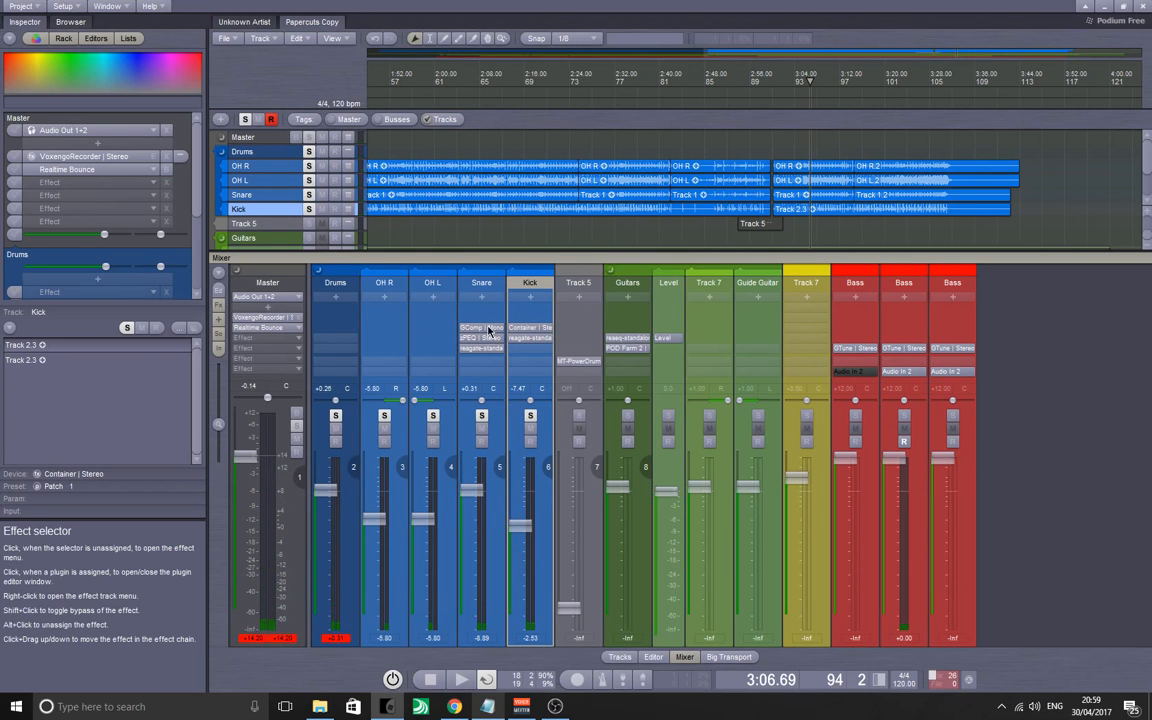
pyautogui.moveTo(475, 494); pyautogui.dragTo(475, 484)
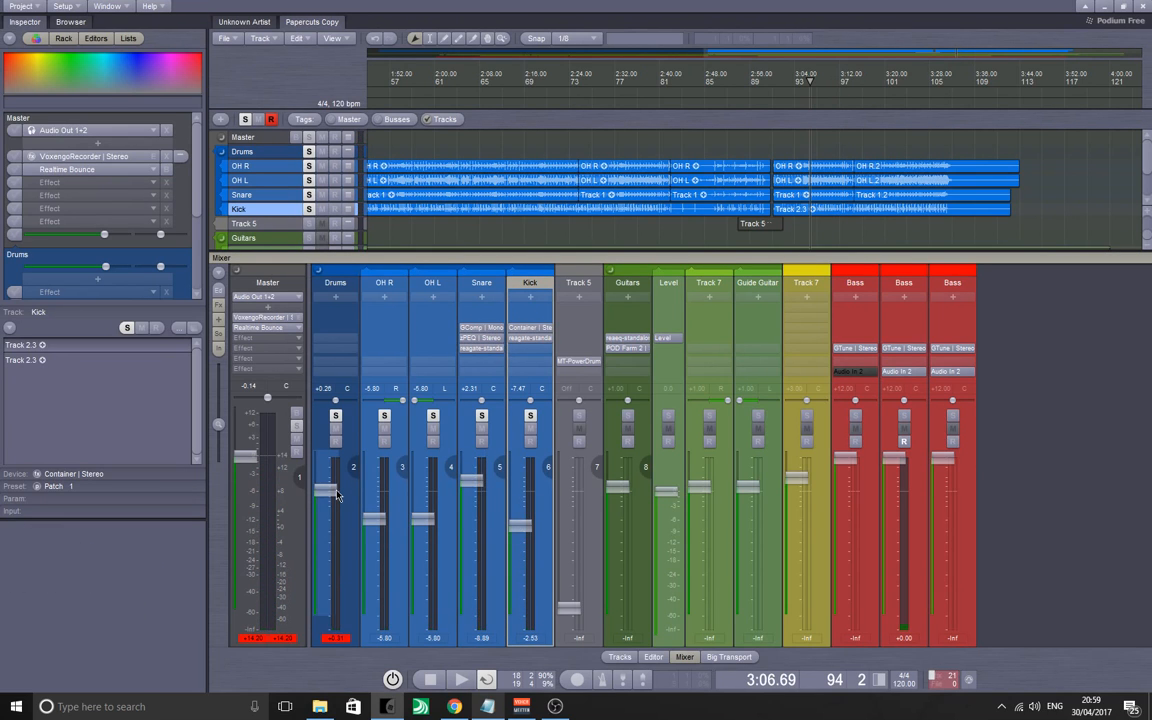
pyautogui.press('space')
pyautogui.scroll(1, 473, 488)
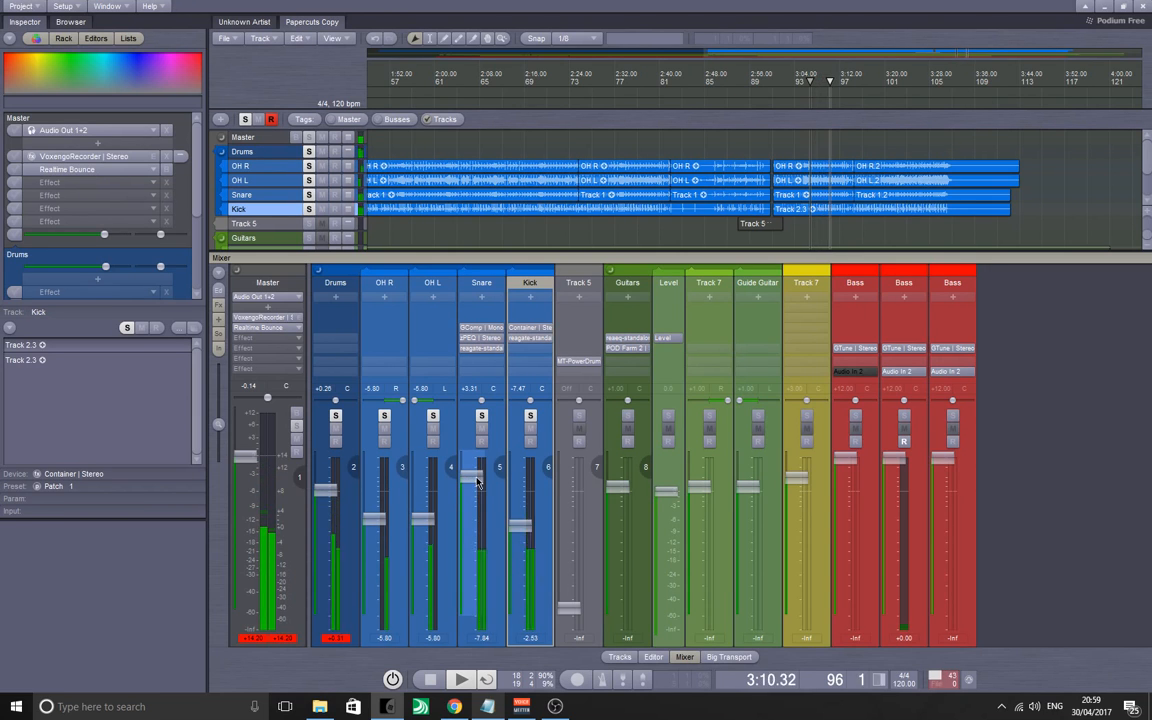
pyautogui.press('space')
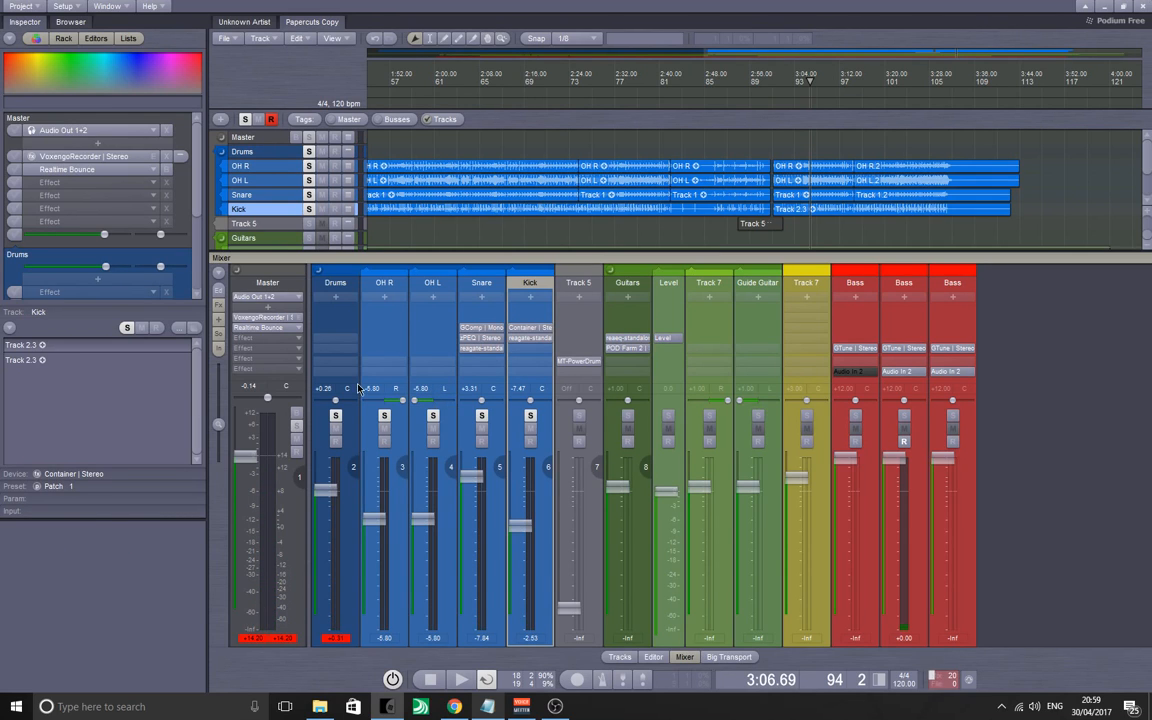
# - Insert the Guitar Rig 5 | Stereo effect from the Guitar plugin group on the Drums group track
pyautogui.click(339, 300)
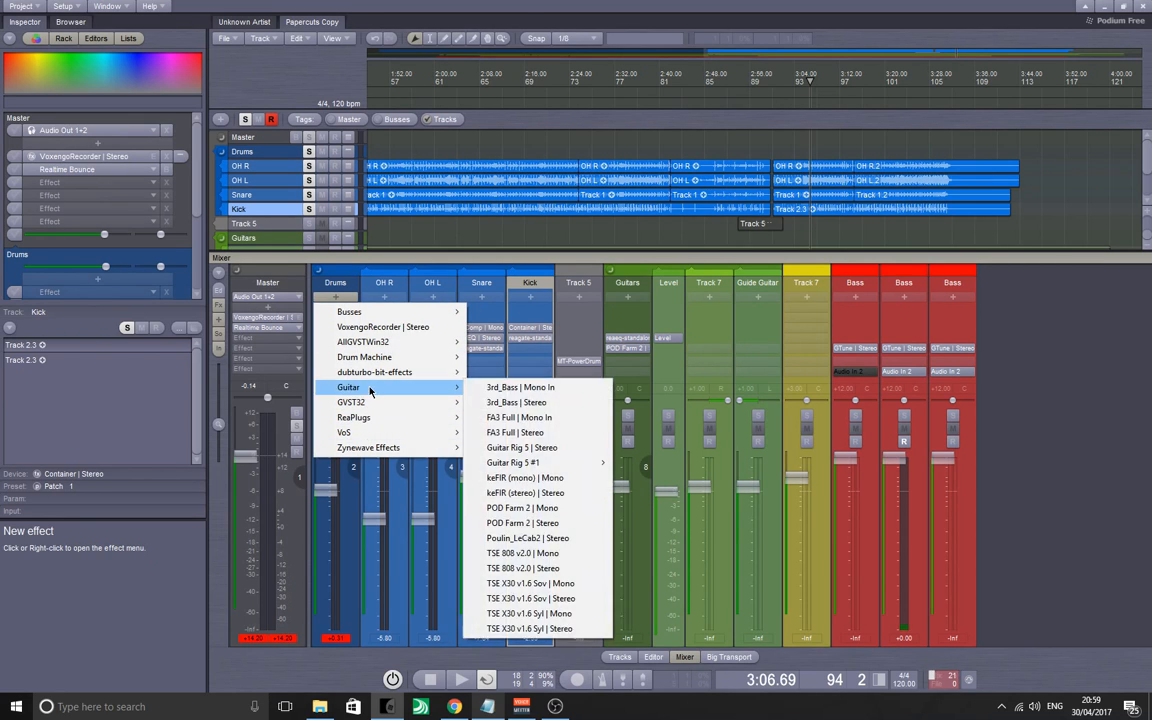
pyautogui.click(373, 390)
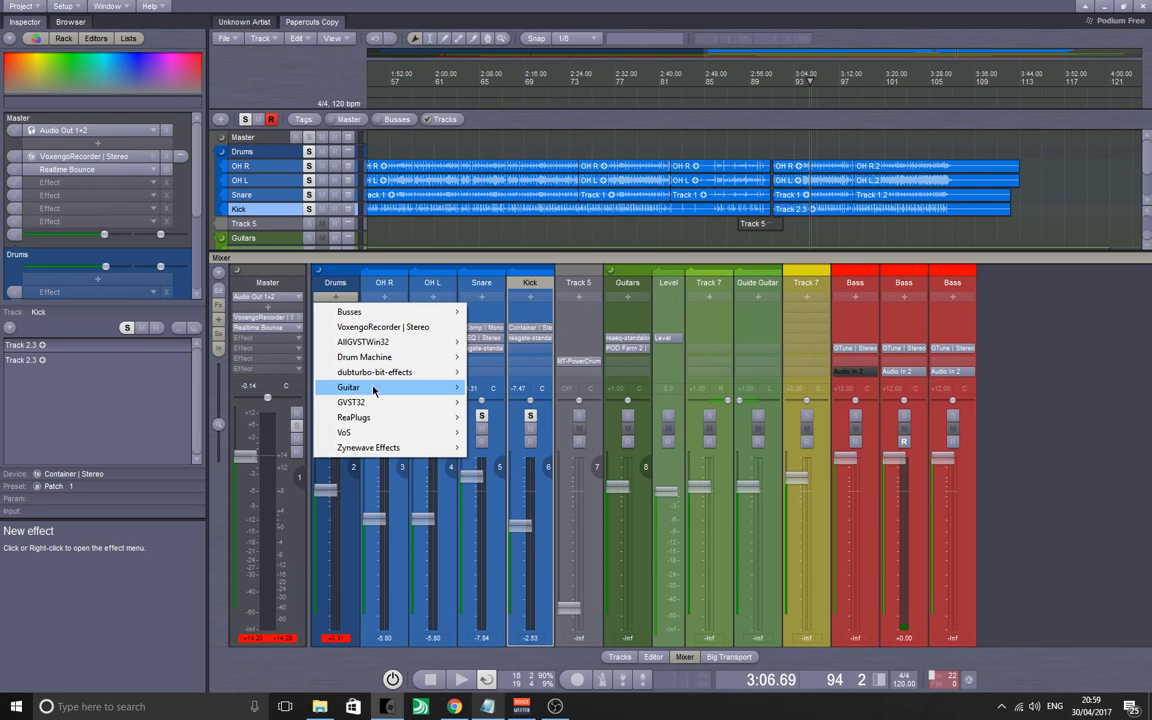
pyautogui.moveTo(410, 388)
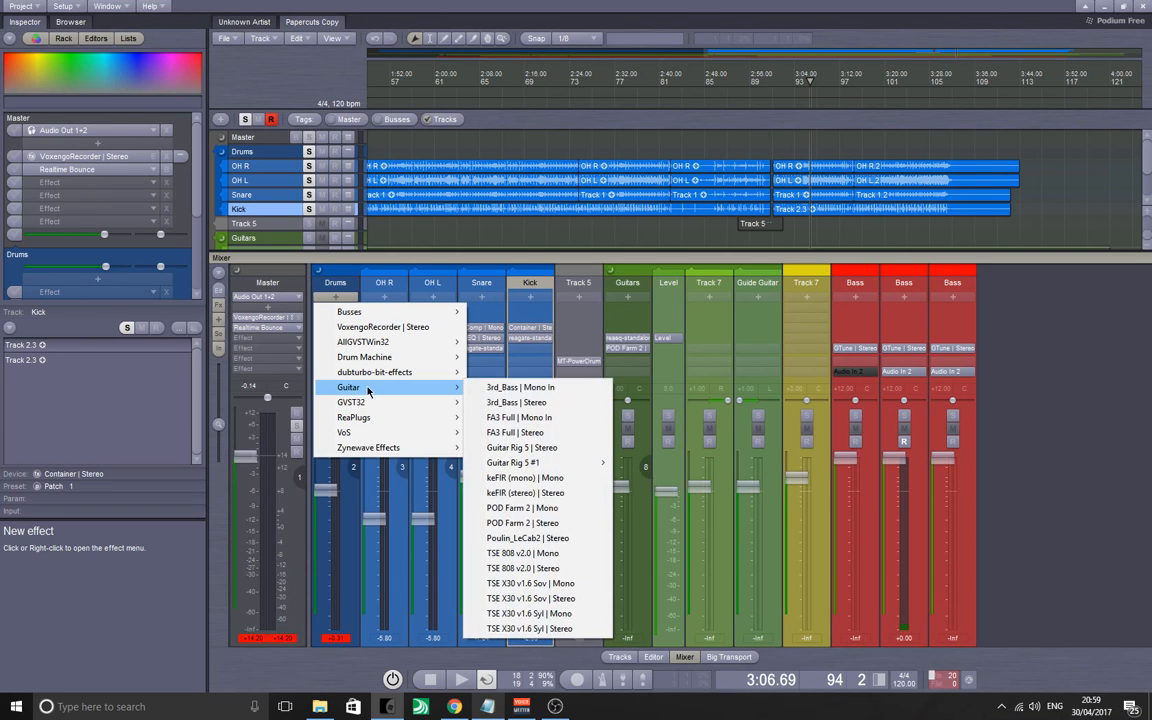
pyautogui.click(536, 452)
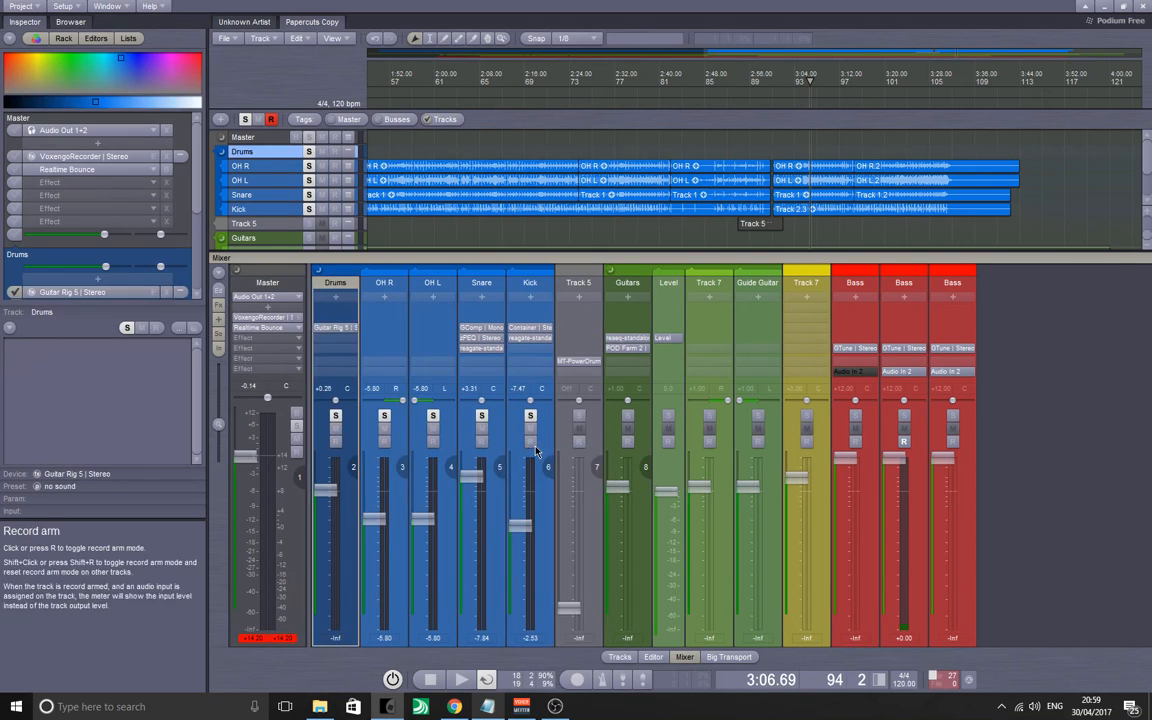
# - Open the Drums group's Guitar Rig 5 editor and load the Deep & Wide1 preset from the Band category
pyautogui.click(329, 330)
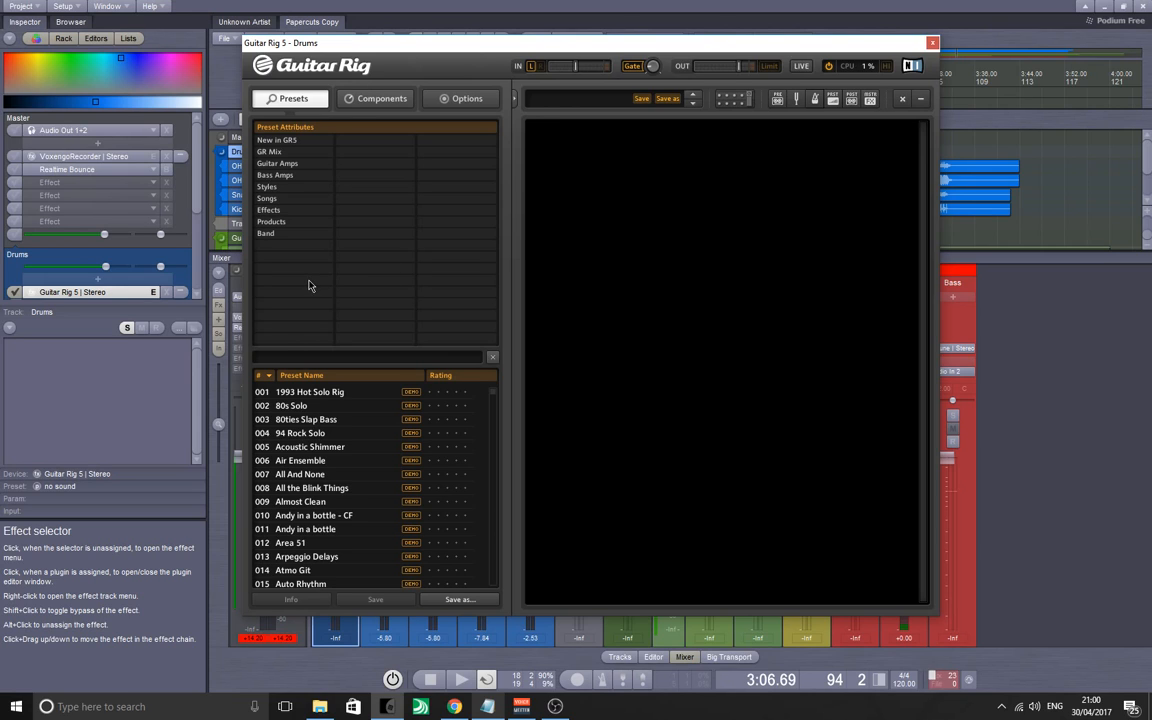
pyautogui.click(270, 233)
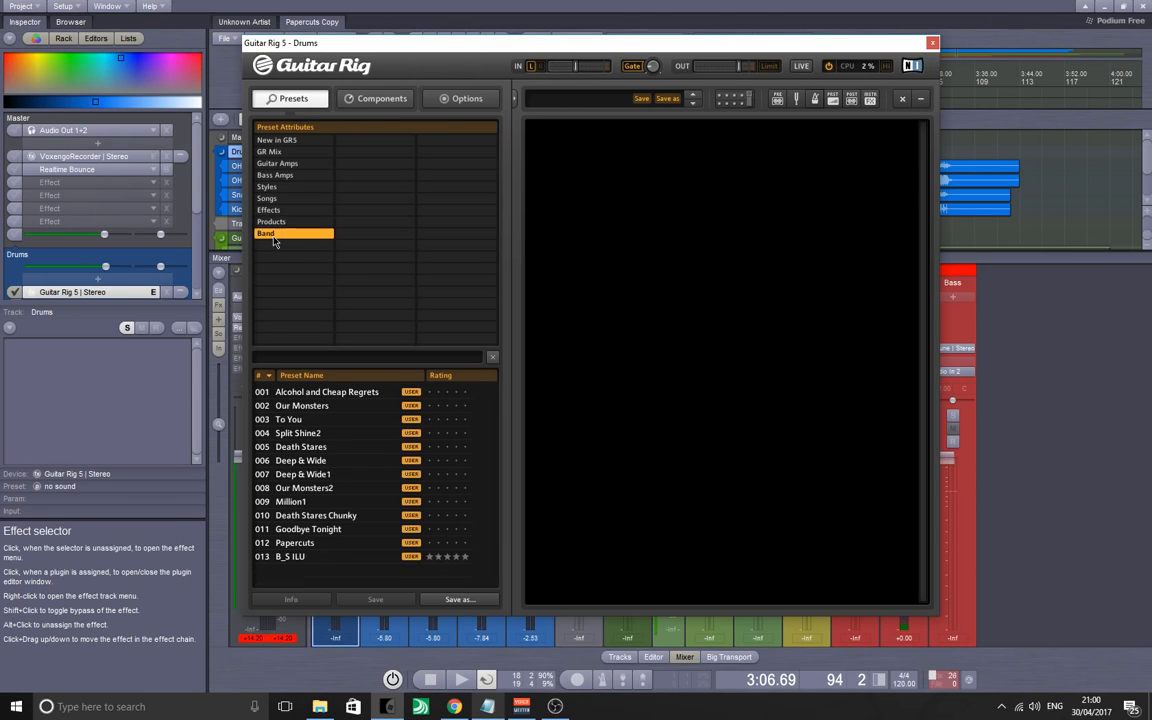
pyautogui.click(303, 476)
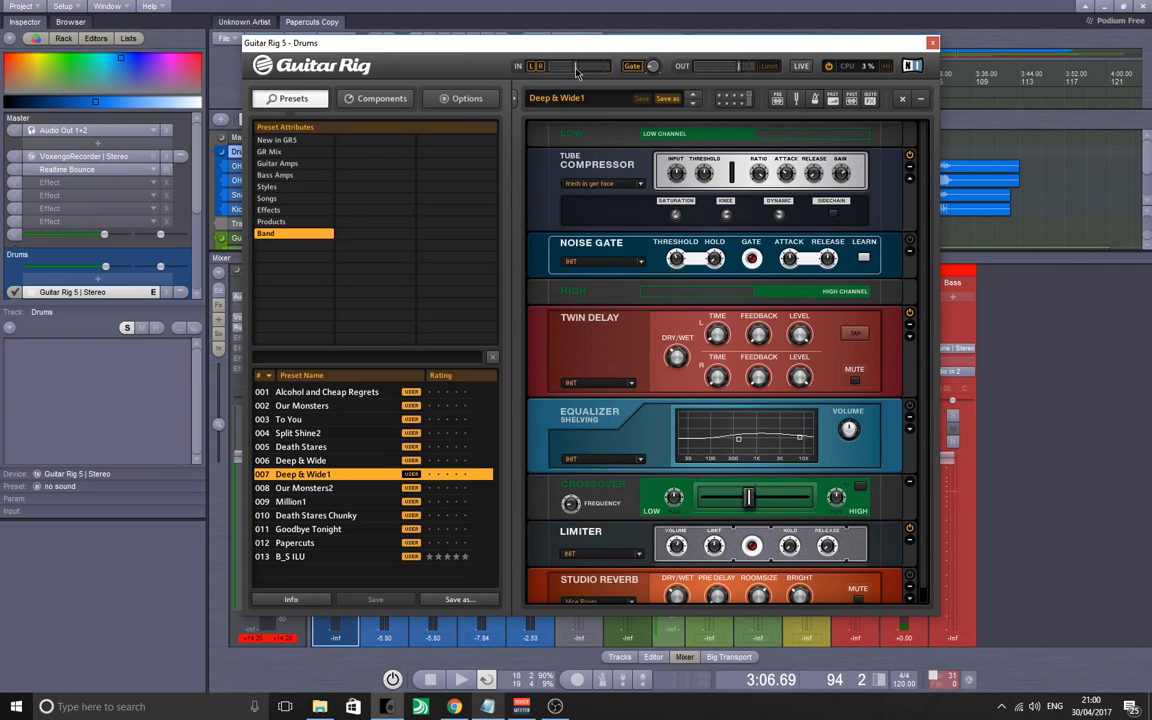
pyautogui.moveTo(598, 45); pyautogui.dragTo(763, 50)
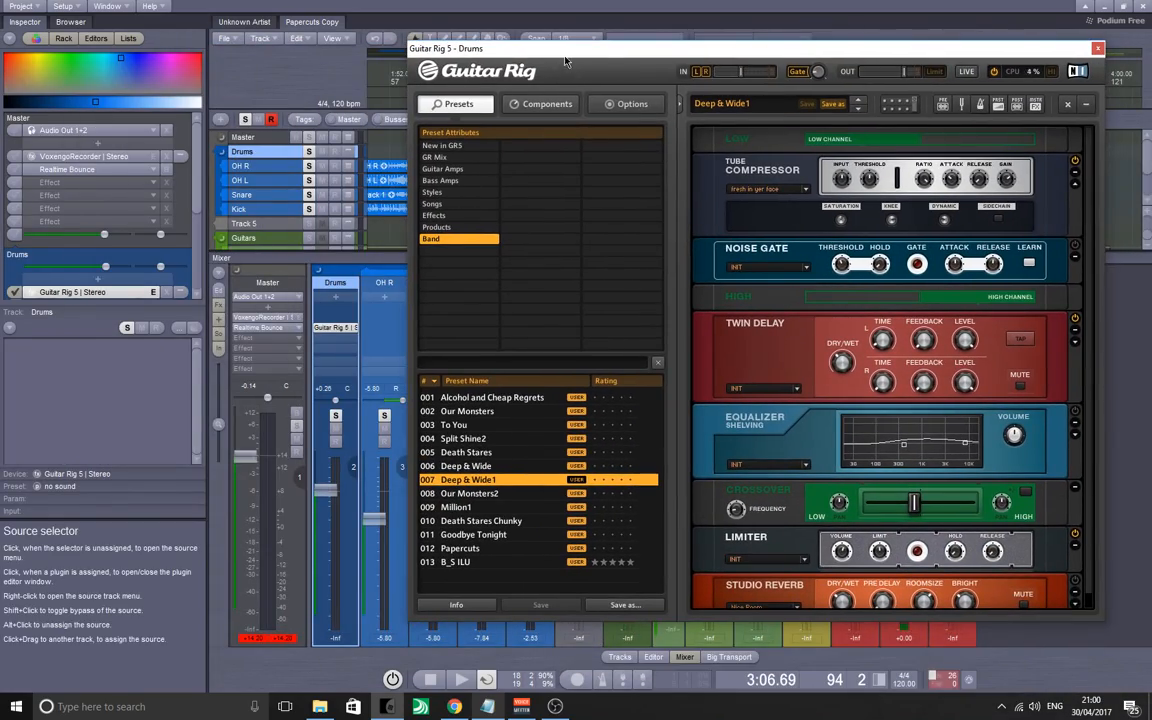
pyautogui.moveTo(565, 62); pyautogui.dragTo(689, 129)
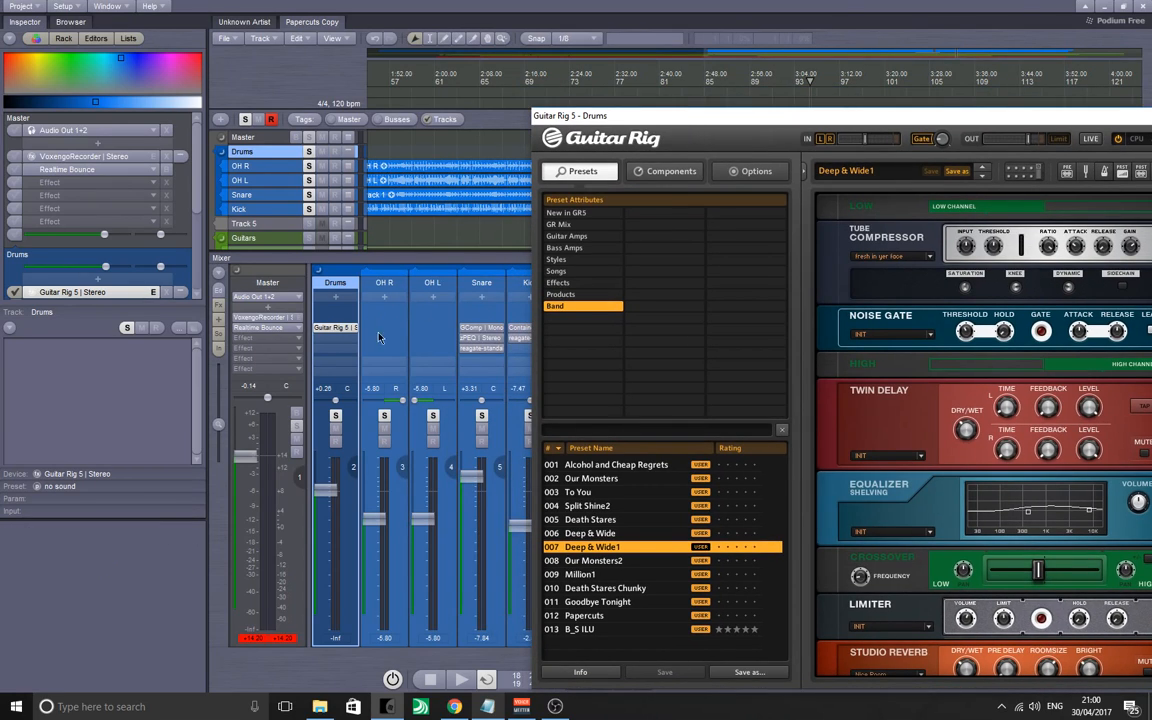
pyautogui.moveTo(724, 118); pyautogui.dragTo(491, 104)
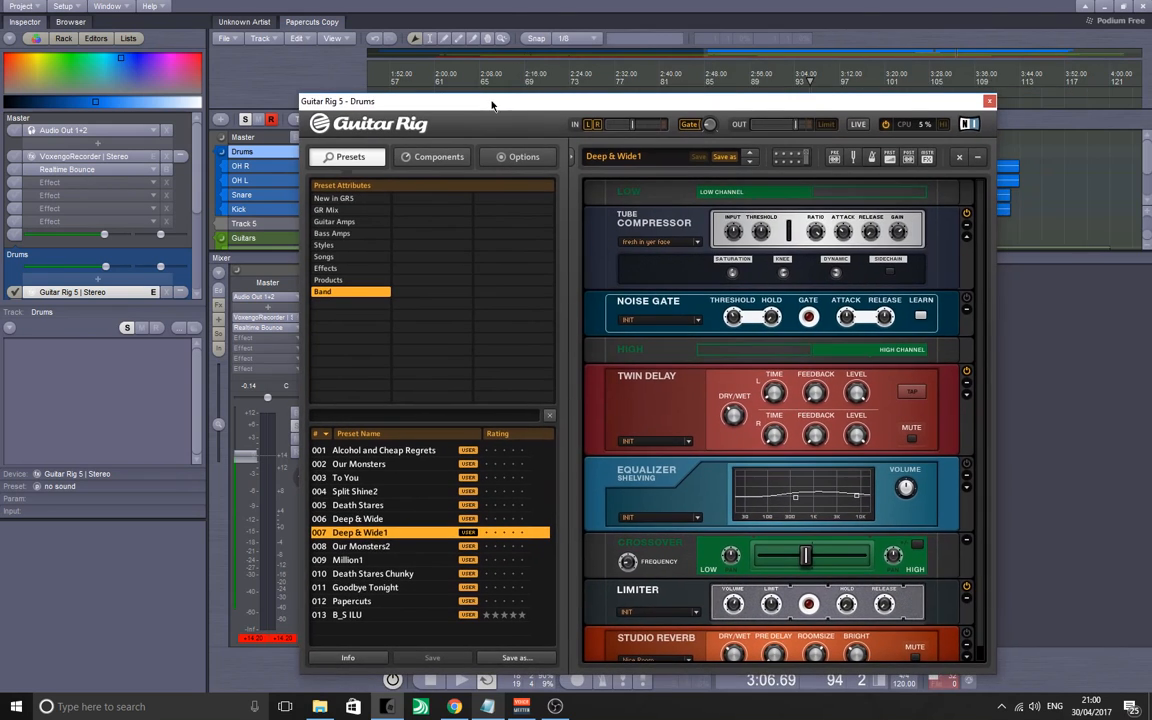
pyautogui.moveTo(597, 103); pyautogui.dragTo(787, 89)
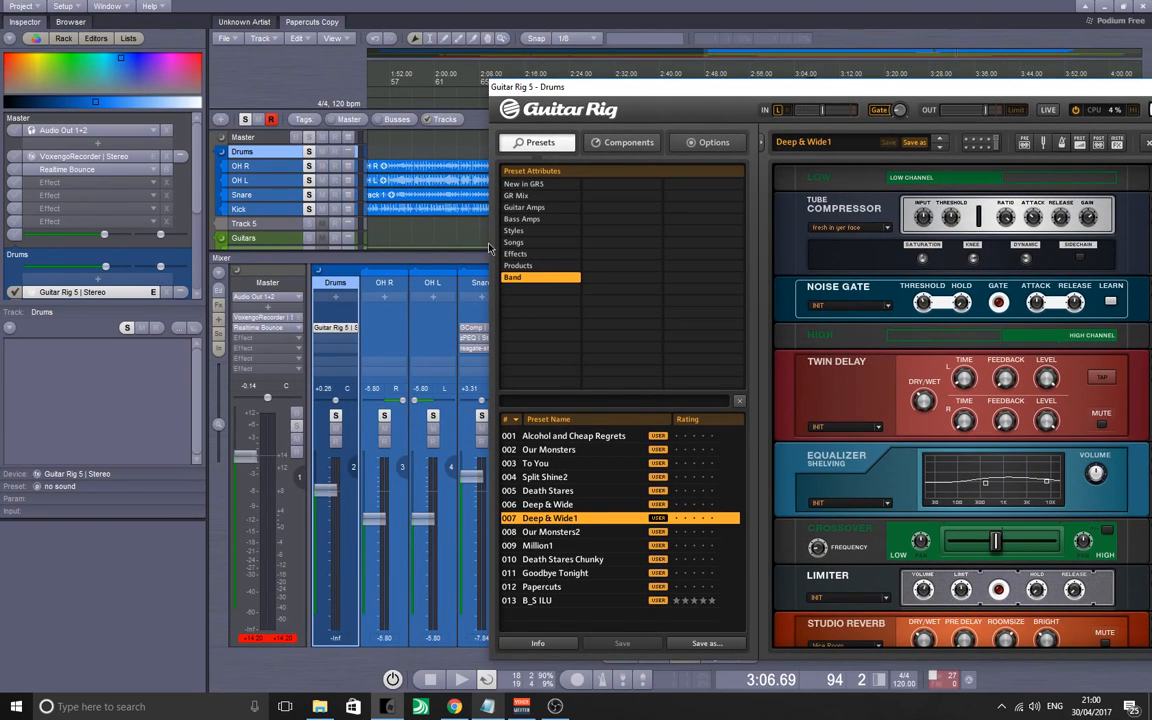
pyautogui.moveTo(783, 92); pyautogui.dragTo(854, 31)
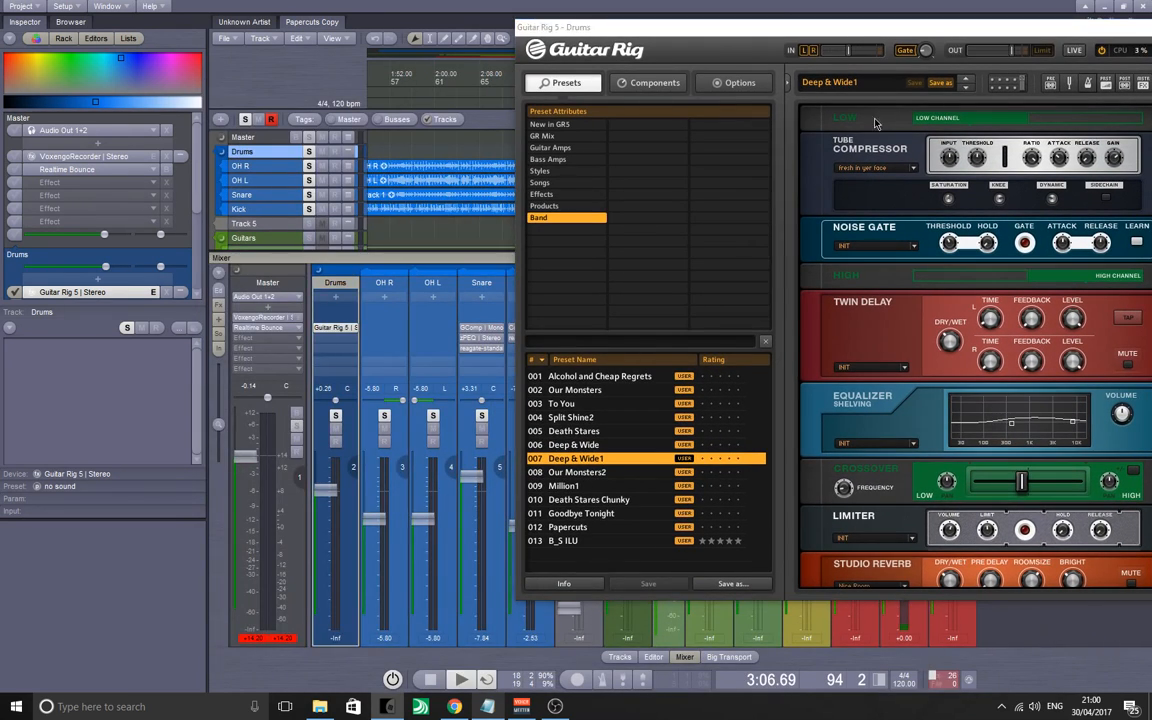
pyautogui.moveTo(856, 31); pyautogui.dragTo(591, 76)
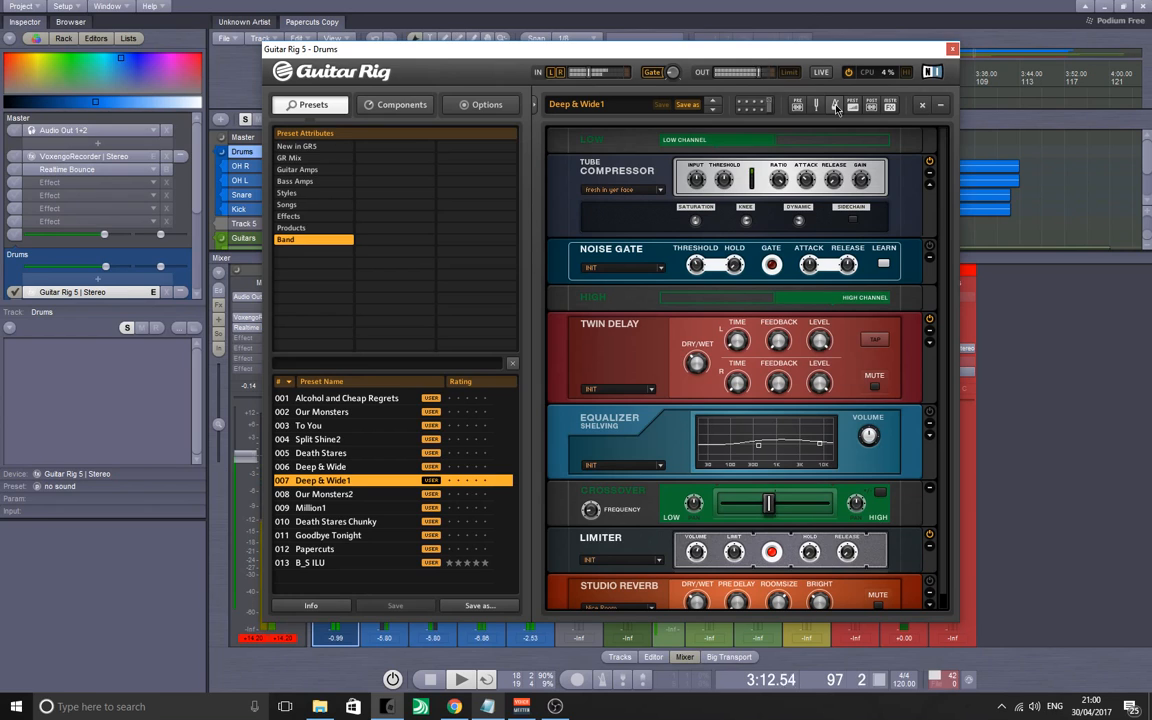
# - Shift the Guitar Rig Crossover balance slightly towards High during playback and close the plugin window
pyautogui.scroll(-1, 727, 440)
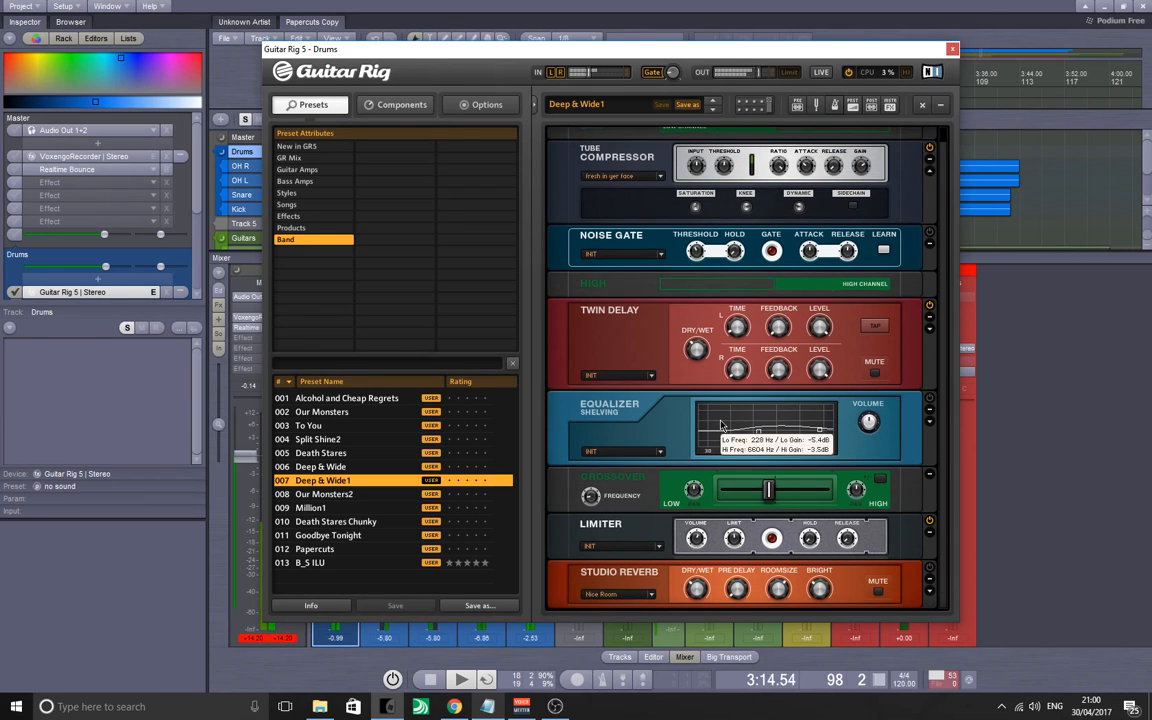
pyautogui.moveTo(772, 497); pyautogui.dragTo(785, 497)
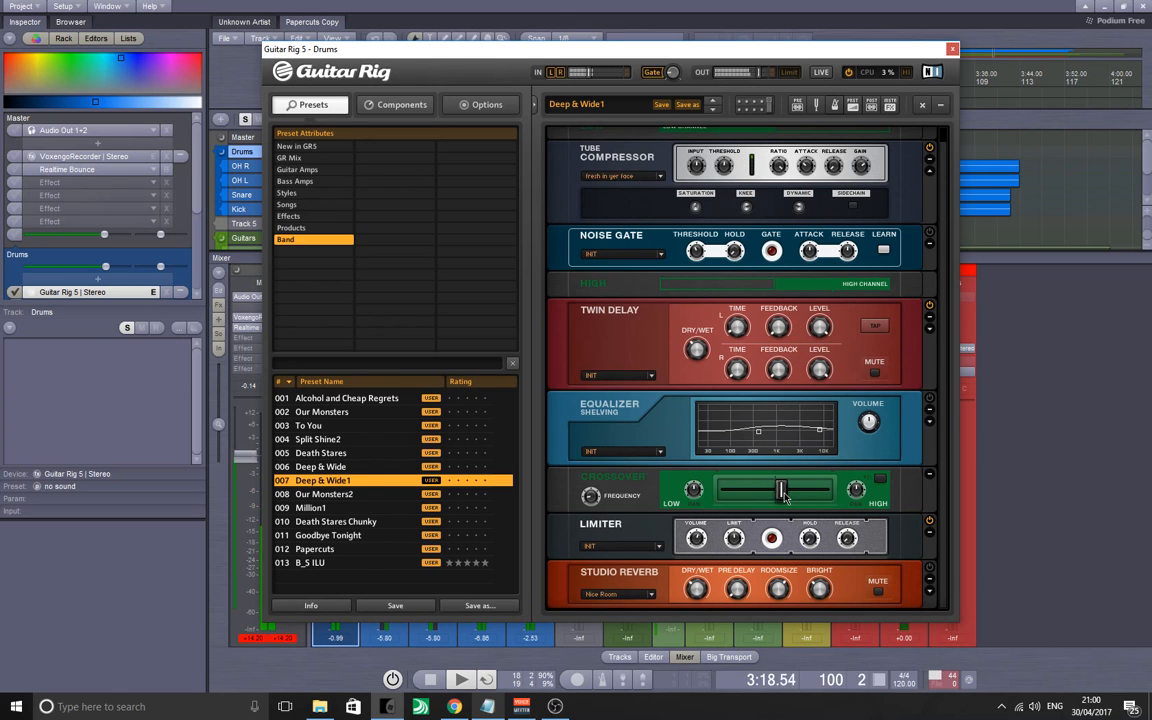
pyautogui.moveTo(866, 55); pyautogui.dragTo(880, 64)
pyautogui.click(966, 59)
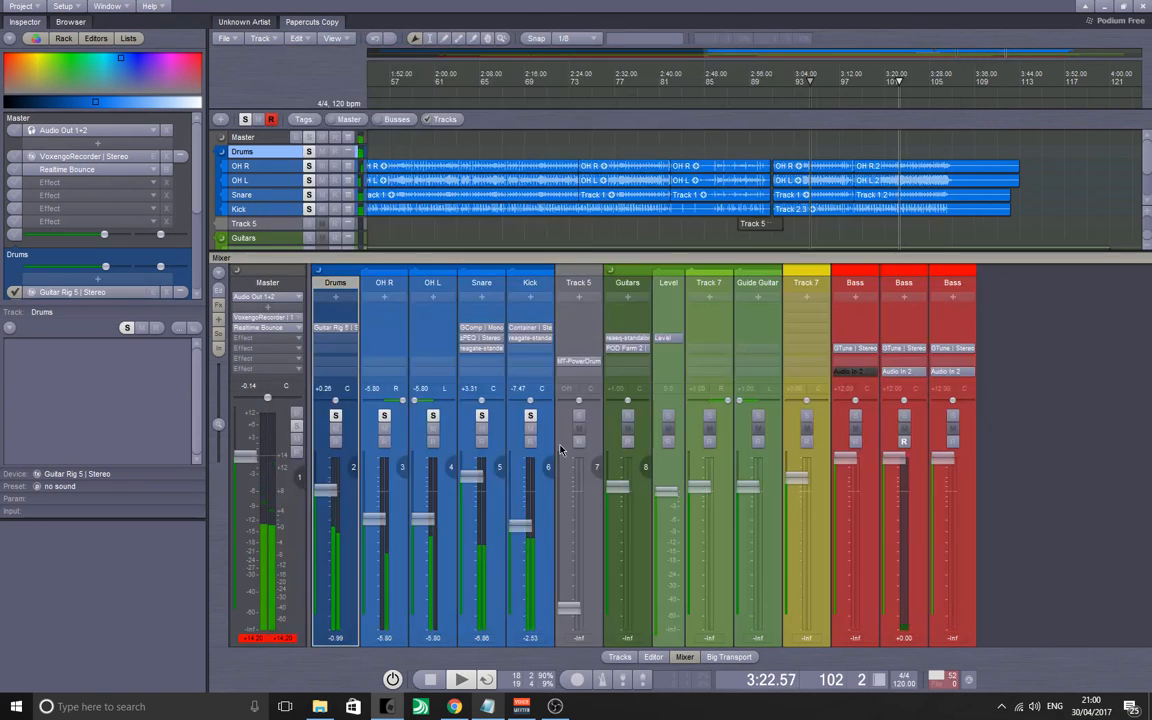
# - Replay the drums, compare them with Guitar Rig 5 bypassed and active on the Drums group, and reopen its editor
pyautogui.press('space')
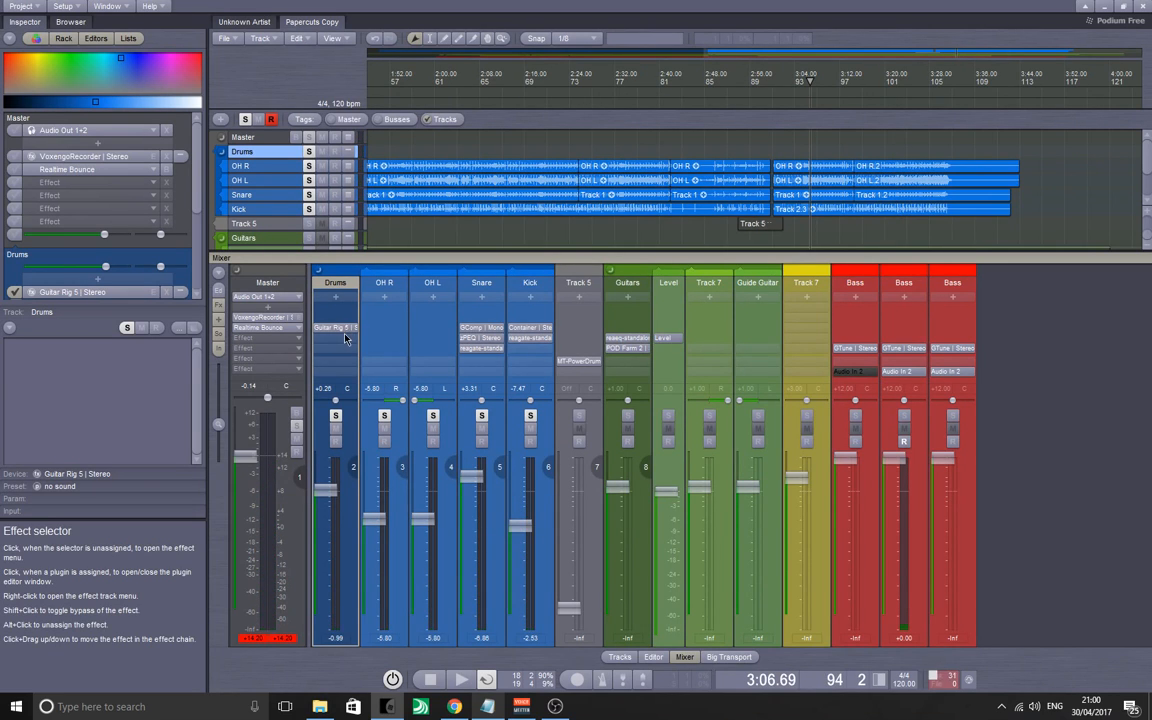
pyautogui.press('space')
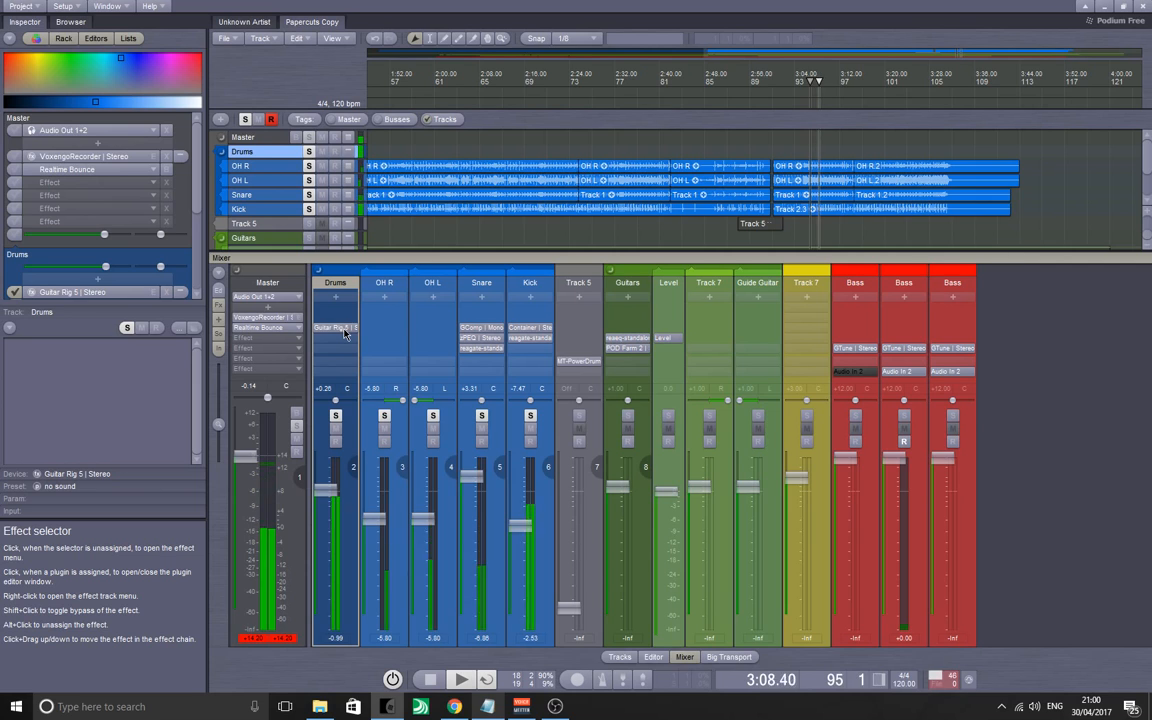
pyautogui.keyDown('shift'); pyautogui.click(344, 329); pyautogui.keyUp('shift')
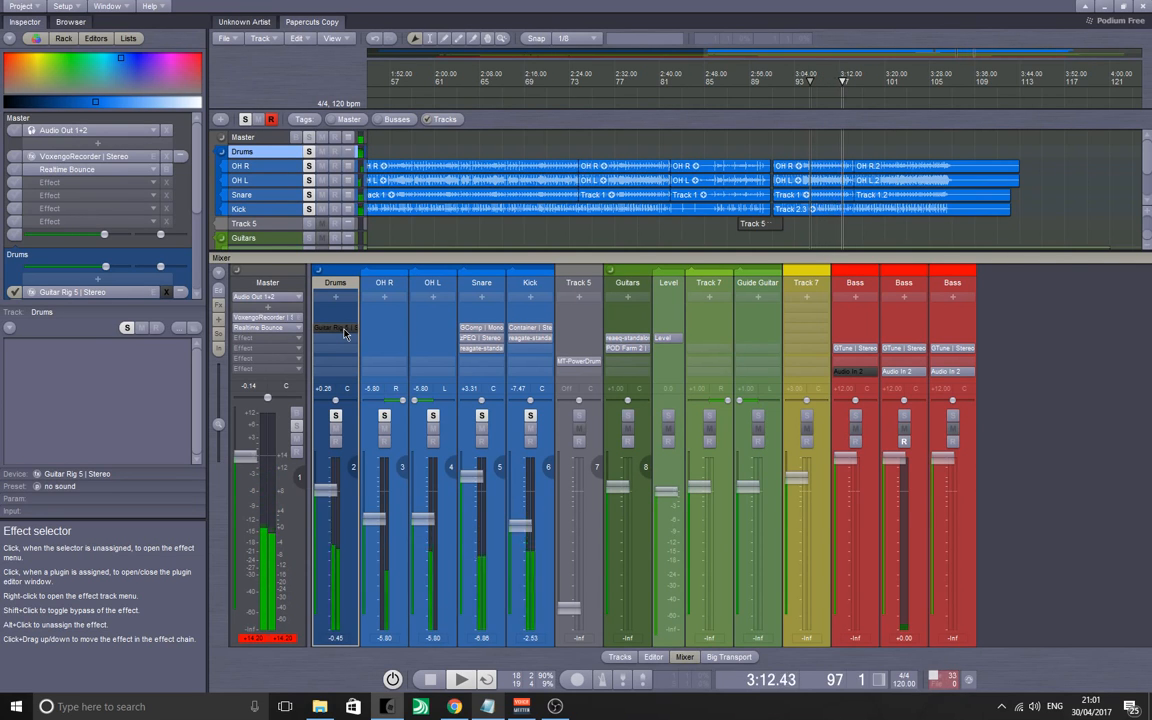
pyautogui.keyDown('shift'); pyautogui.click(344, 329); pyautogui.keyUp('shift')
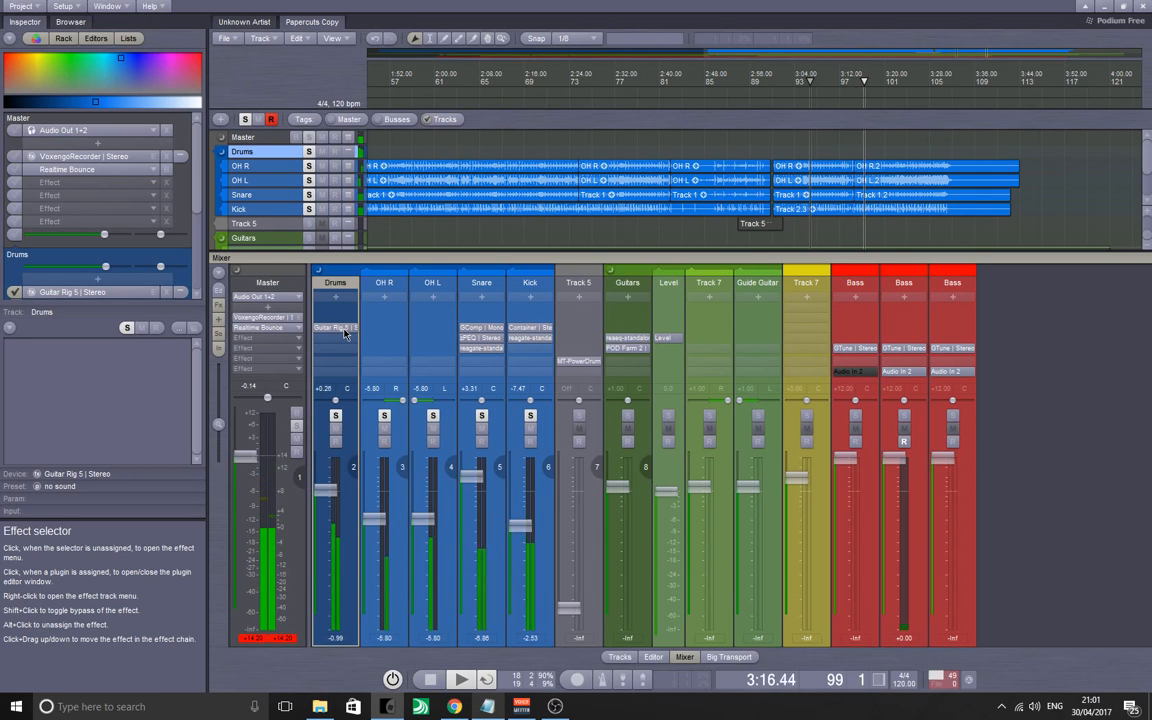
pyautogui.click(344, 330)
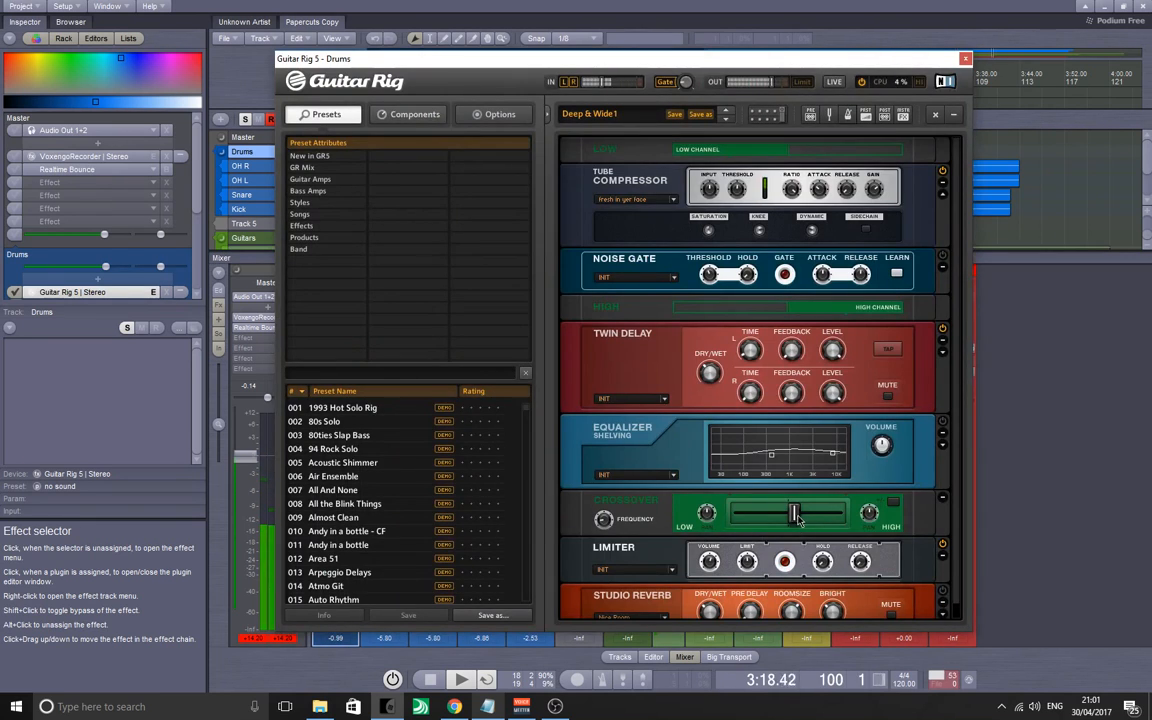
# - Shift the Guitar Rig Crossover balance a little further towards High while the drums play, and stop playback
pyautogui.moveTo(797, 516); pyautogui.dragTo(802, 516)
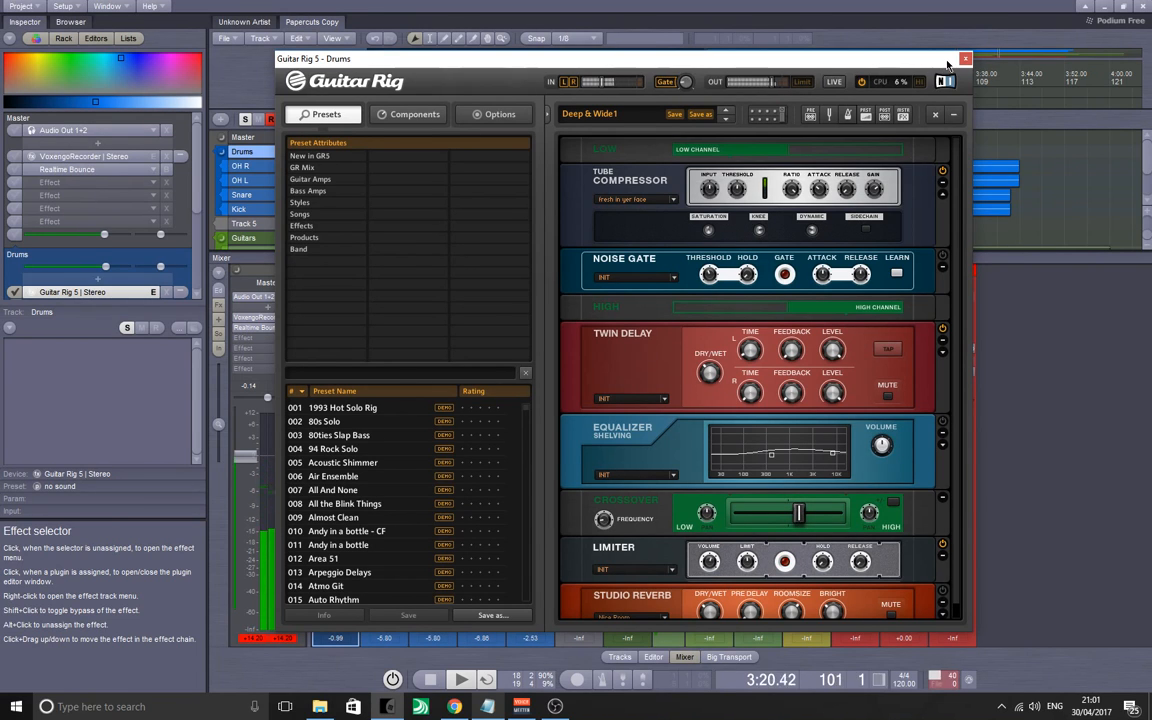
pyautogui.moveTo(947, 65); pyautogui.dragTo(936, 54)
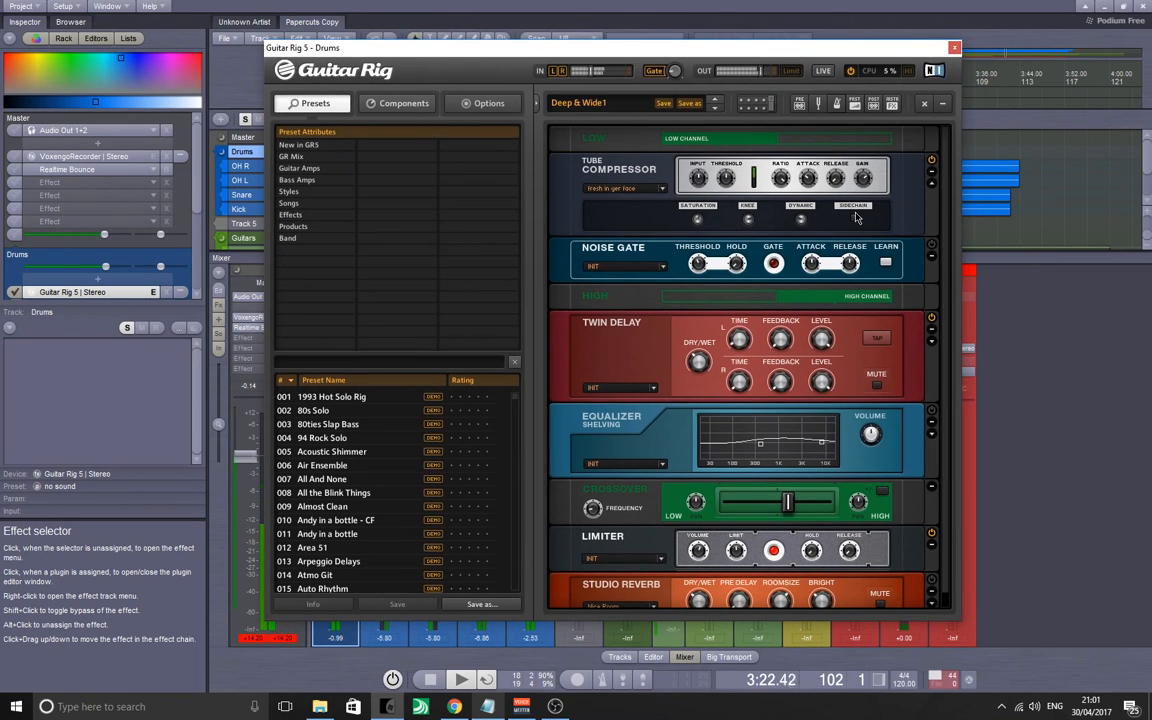
pyautogui.click(1034, 359)
pyautogui.press('space')
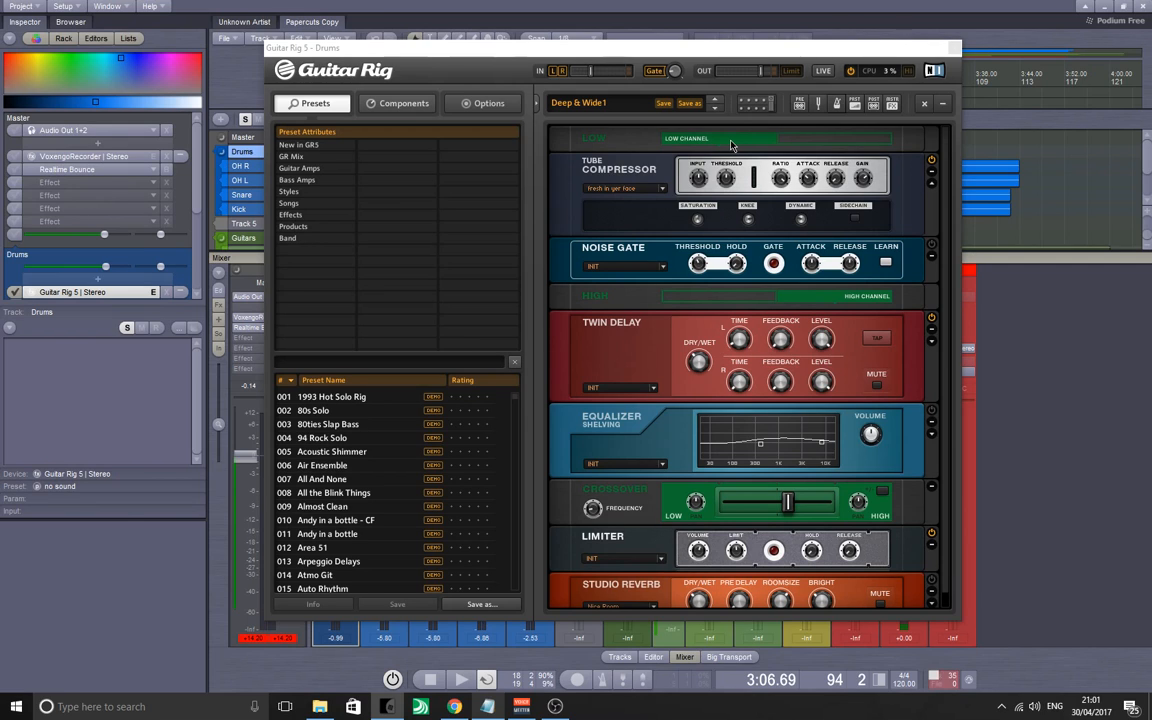
# - Highlight the group of components governed by the Crossover's Low and High channels, clear the selection, and reposition the Guitar Rig editor
pyautogui.click(619, 139)
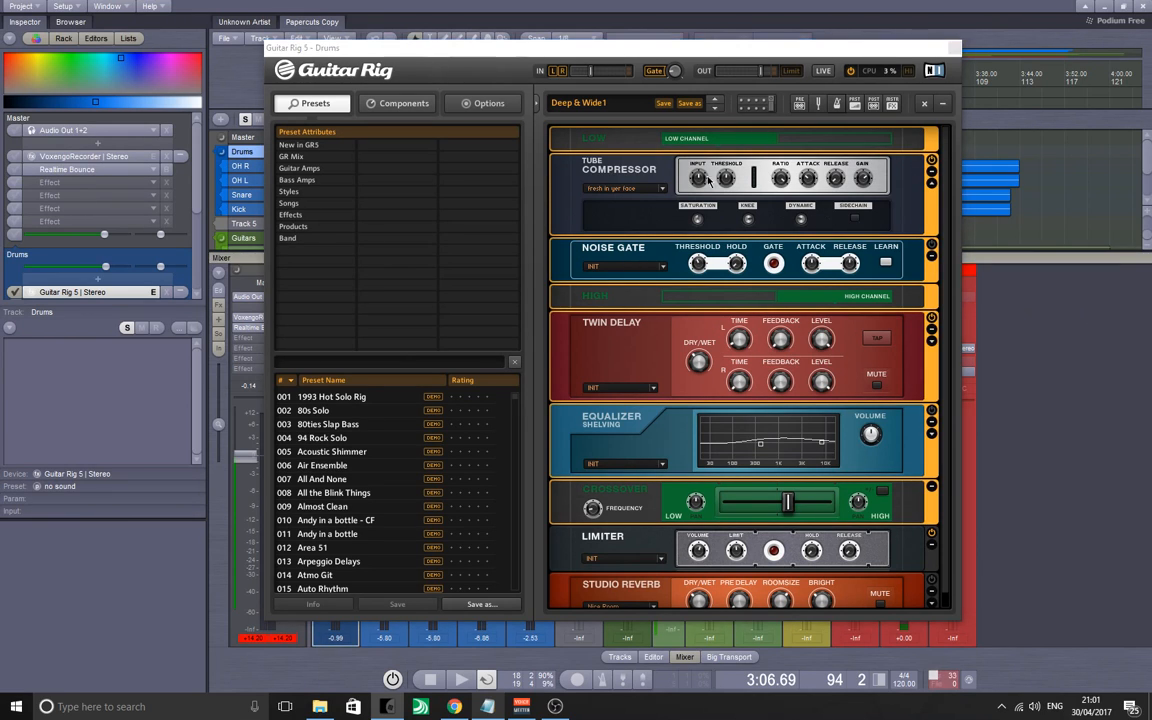
pyautogui.click(566, 548)
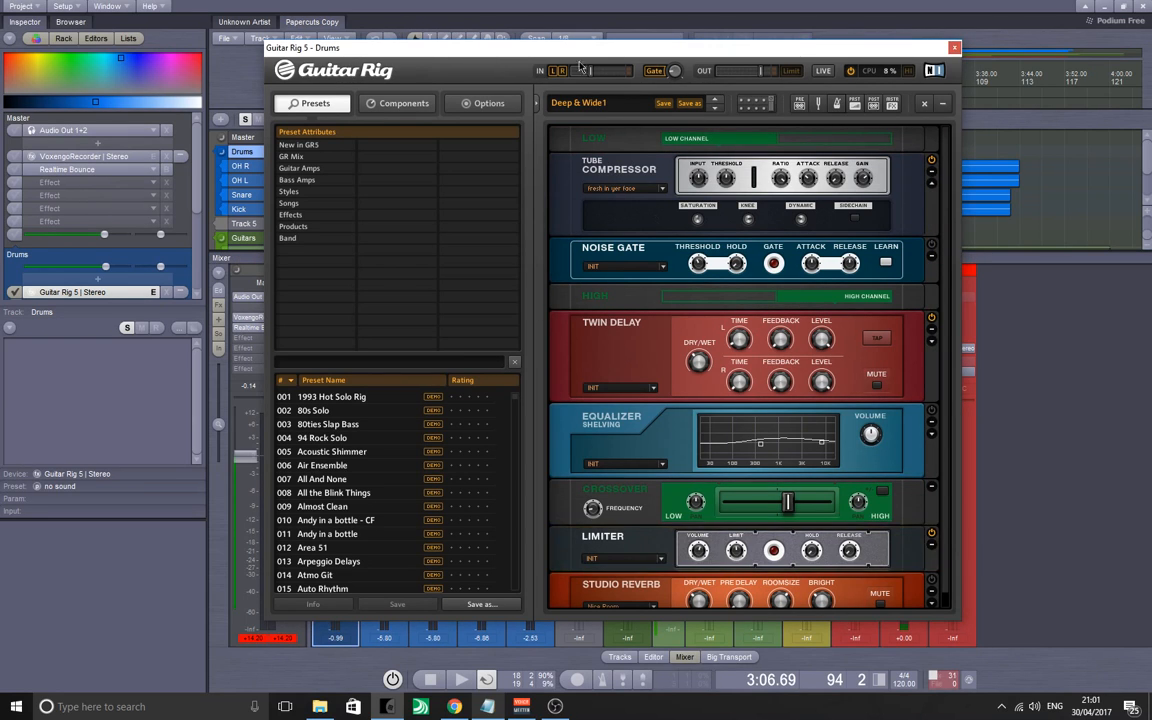
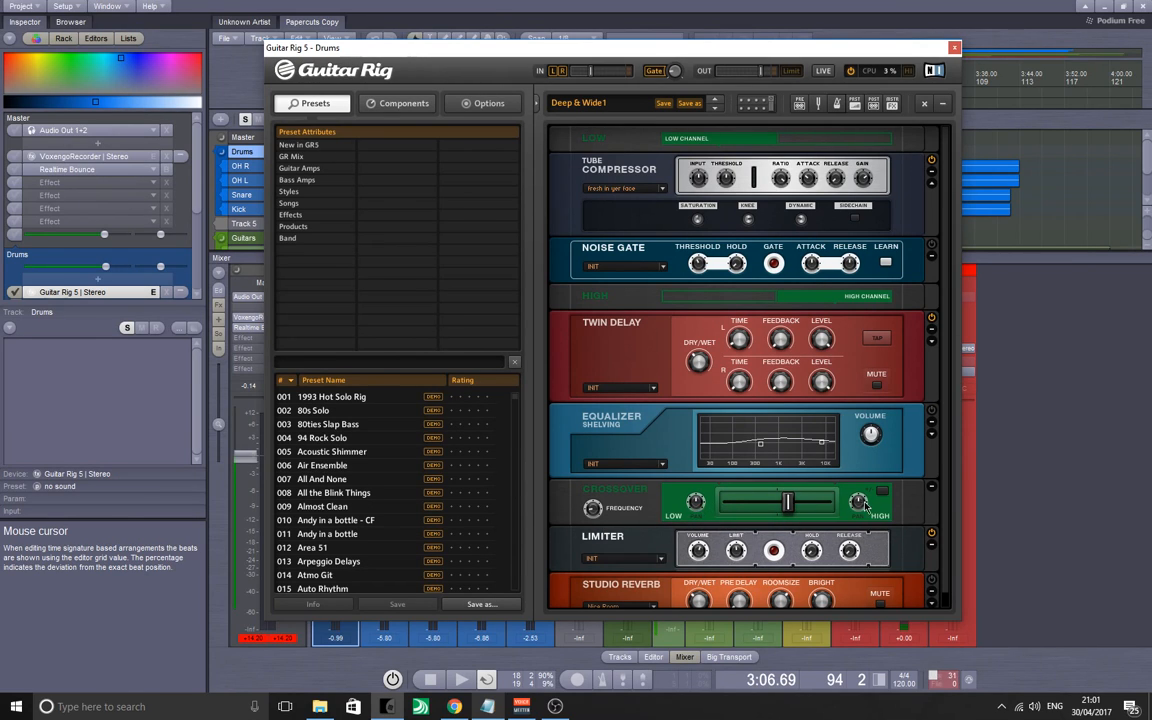
pyautogui.moveTo(514, 65); pyautogui.dragTo(743, 90)
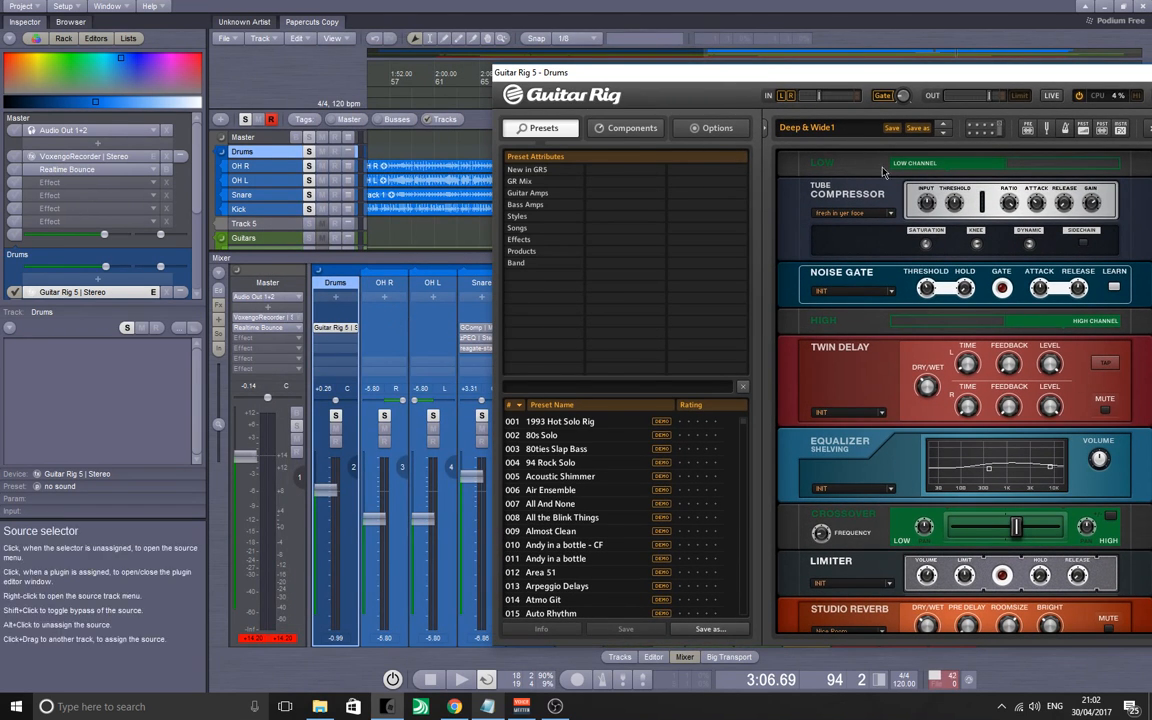
pyautogui.moveTo(864, 79); pyautogui.dragTo(601, 61)
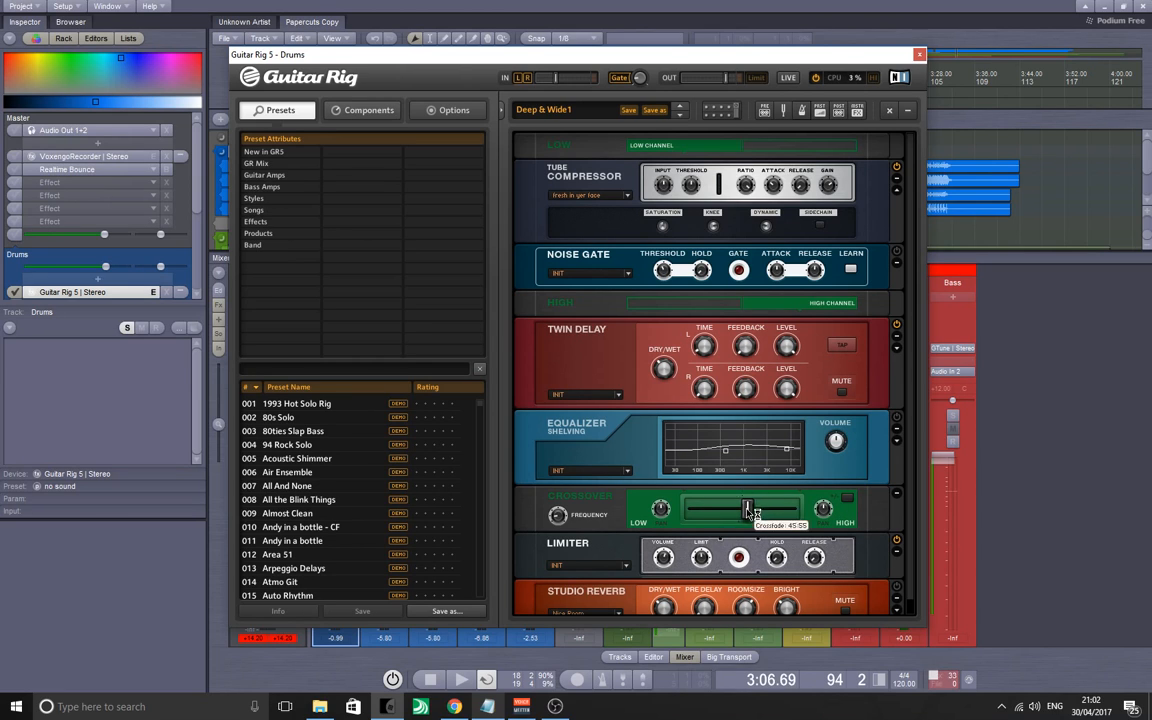
# - Fine-tune the Crossover crossfade slightly more towards High, listen to the drums, and stop playback
pyautogui.moveTo(754, 510)
pyautogui.mouseDown()
pyautogui.moveTo(823, 510)
pyautogui.moveTo(617, 527)
pyautogui.moveTo(802, 511)
pyautogui.moveTo(756, 520)
pyautogui.mouseUp()
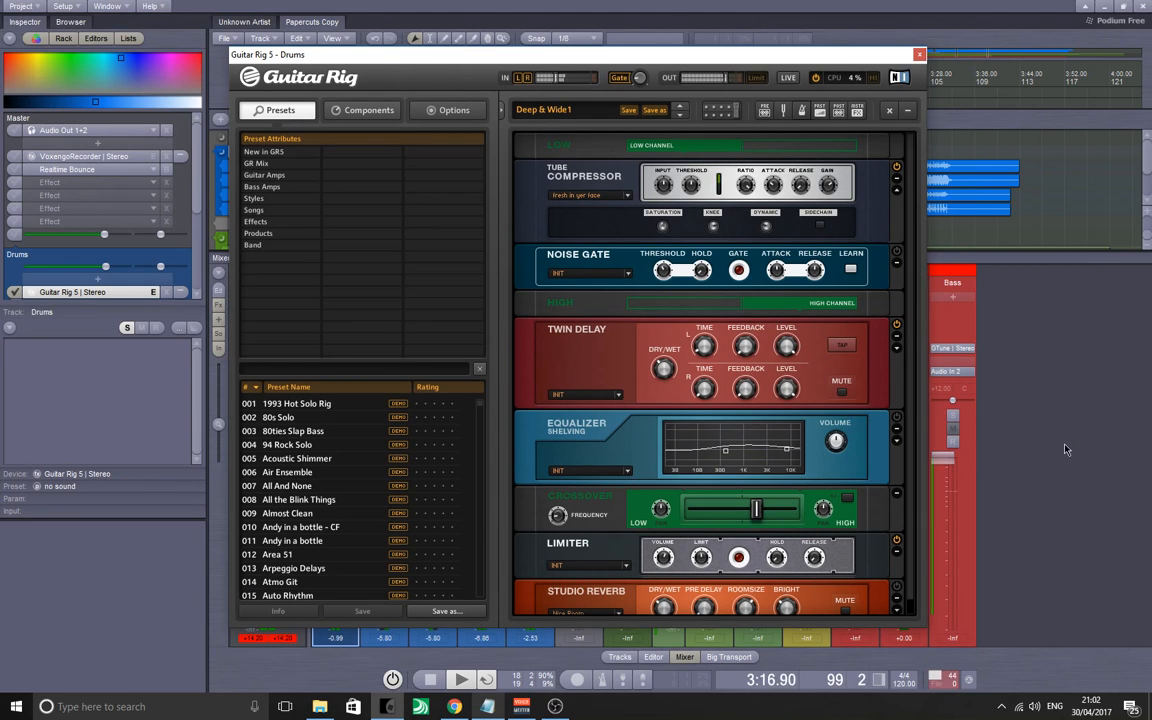
pyautogui.click(1066, 446)
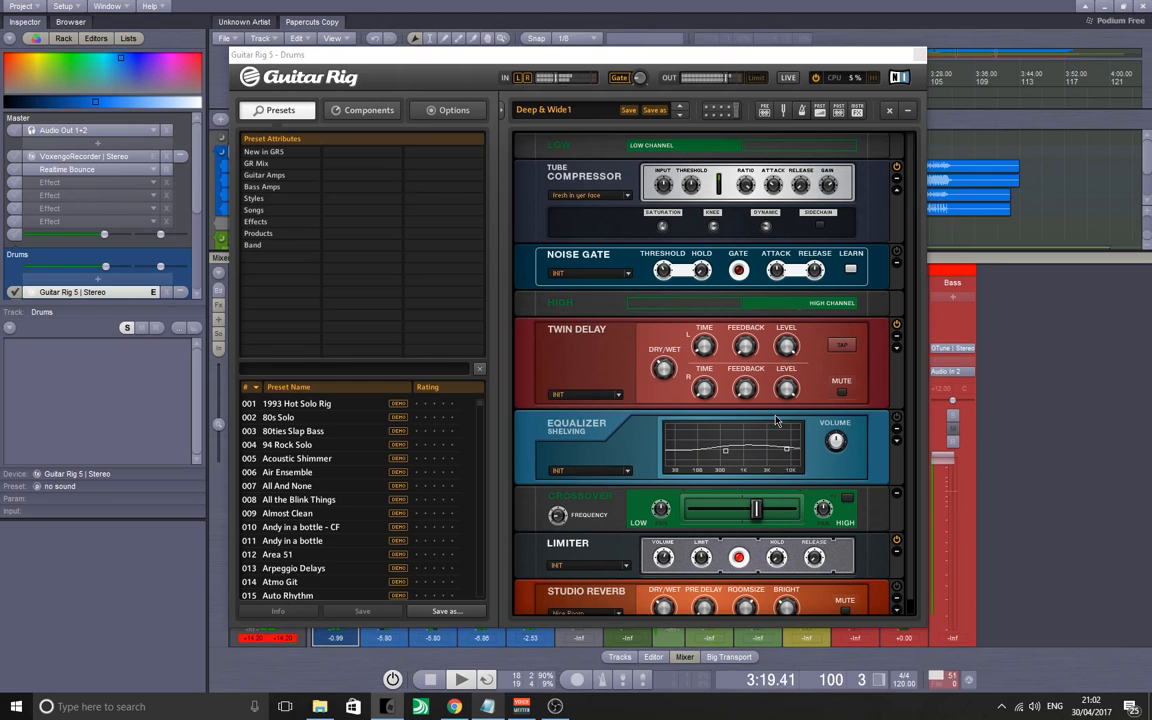
pyautogui.press('space')
# - Select the Studio Reverb below the Limiter, listen to the drums, and delete the reverb from the Guitar Rig rack
pyautogui.scroll(-1, 616, 503)
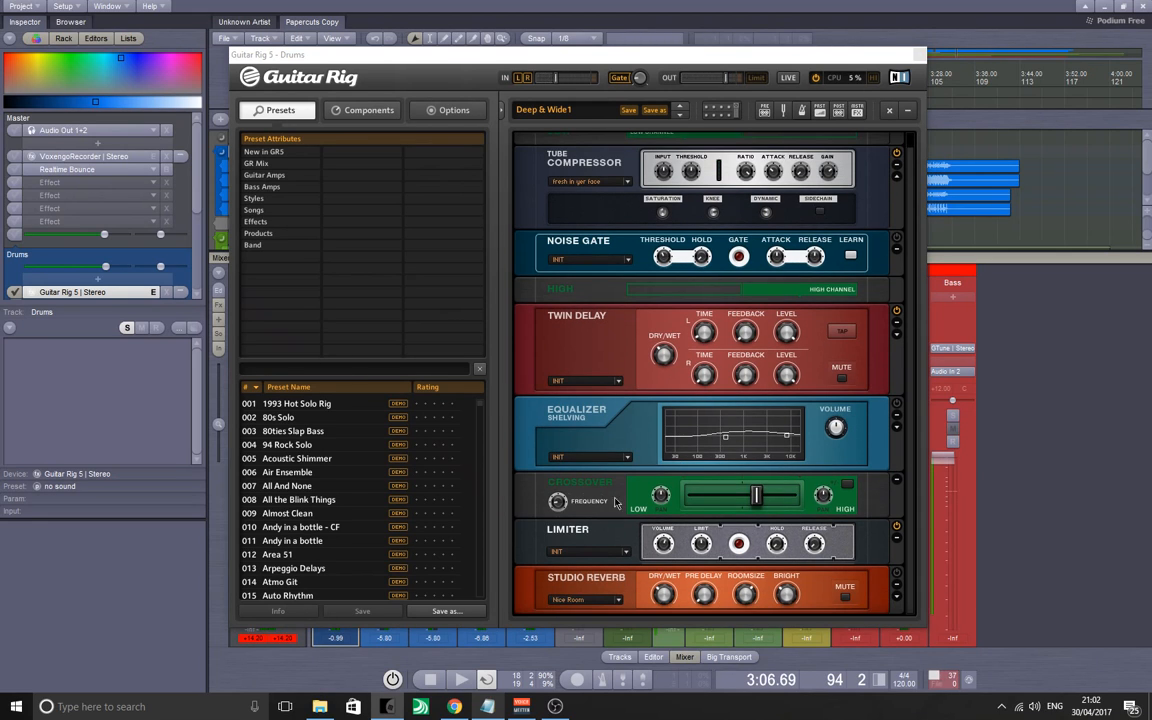
pyautogui.click(609, 537)
pyautogui.click(608, 585)
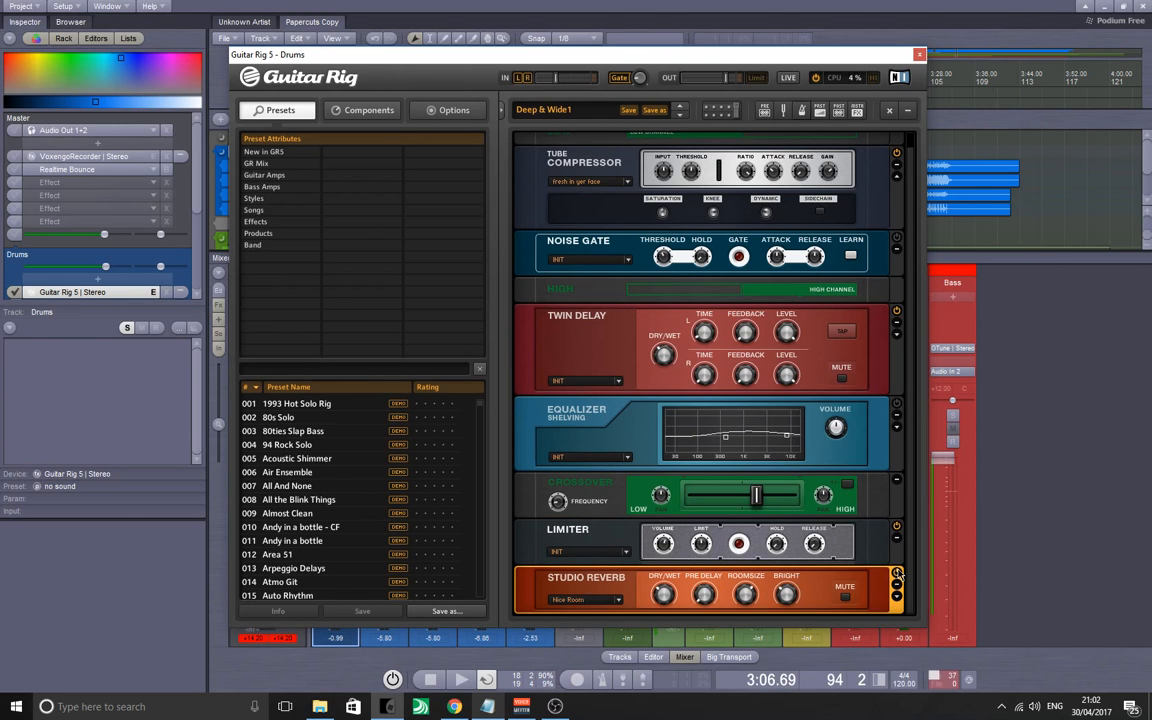
pyautogui.press('space')
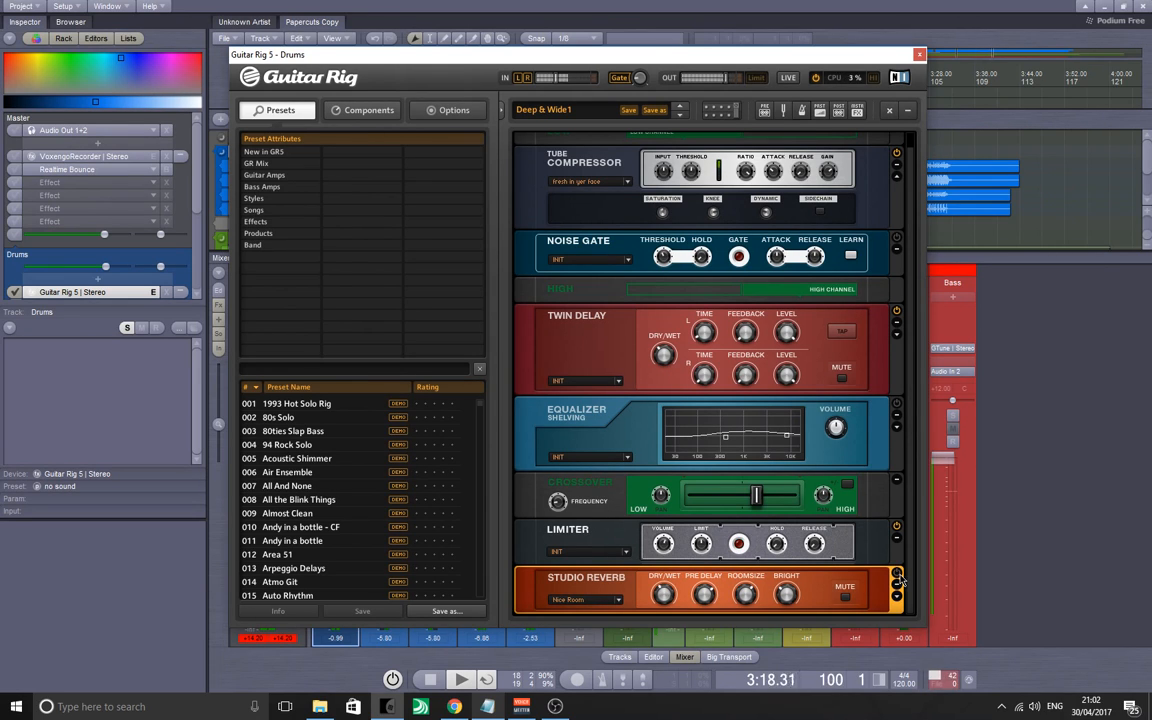
pyautogui.click(936, 569)
pyautogui.press('space')
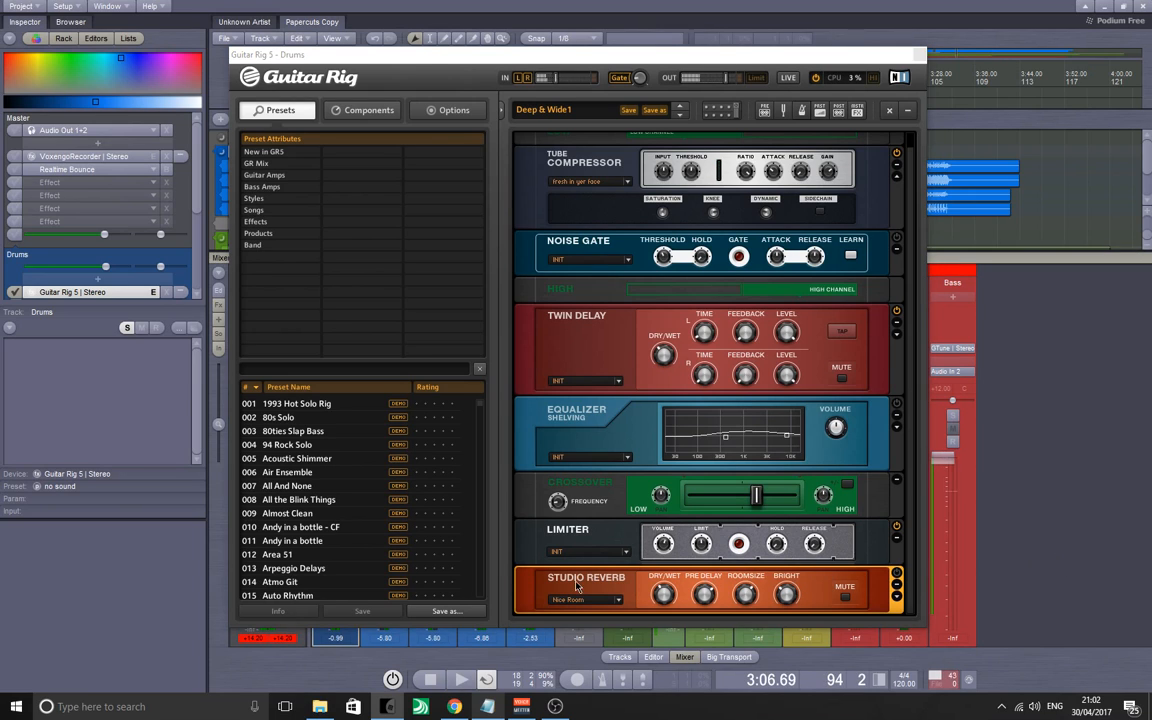
pyautogui.rightClick(541, 533)
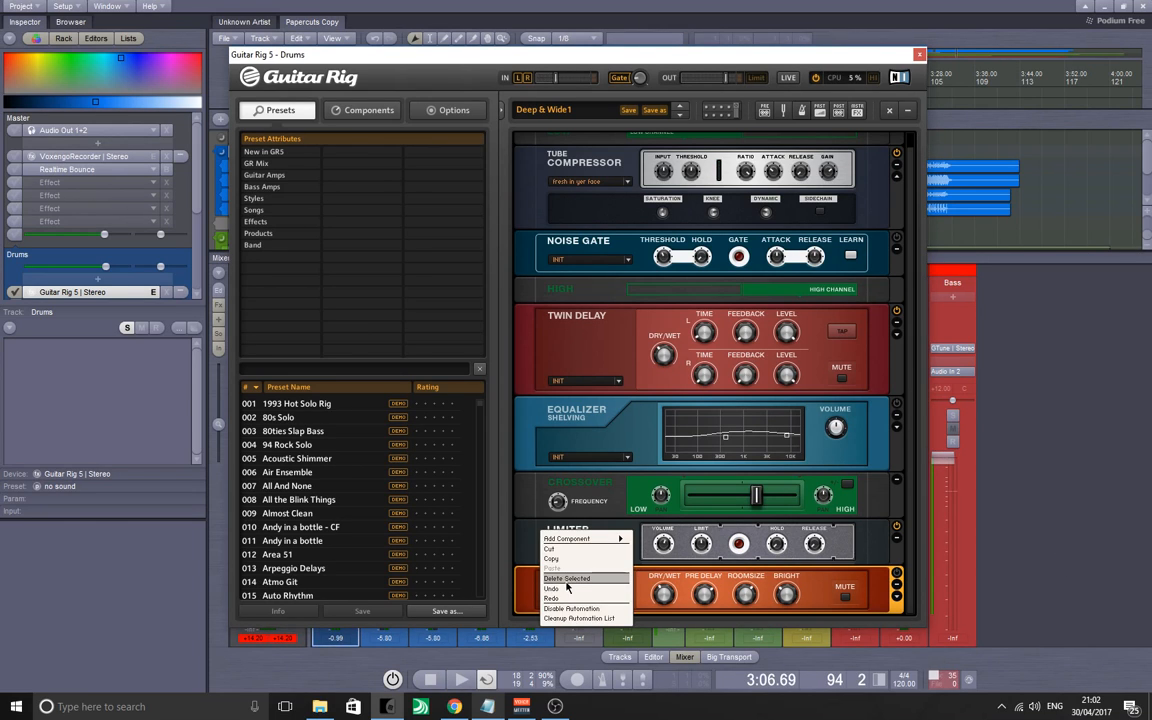
pyautogui.click(561, 579)
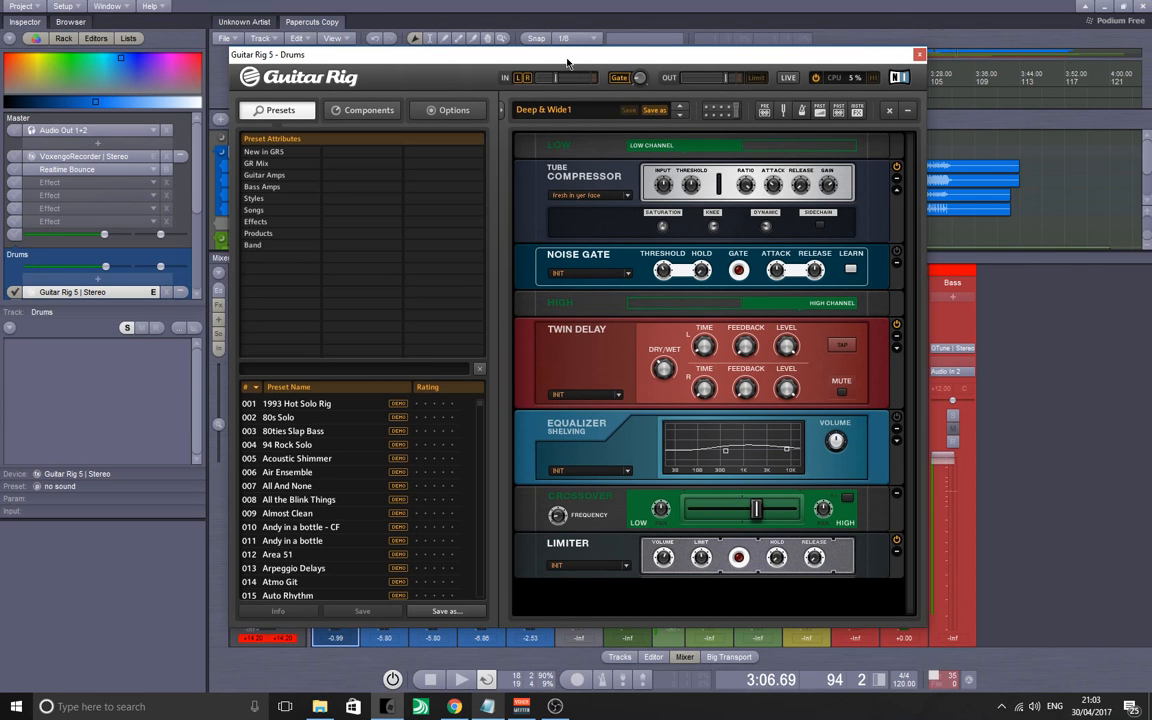
# - Close the Drums group's Guitar Rig 5 editor and replay the processed drum mix
pyautogui.moveTo(567, 63); pyautogui.dragTo(590, 85)
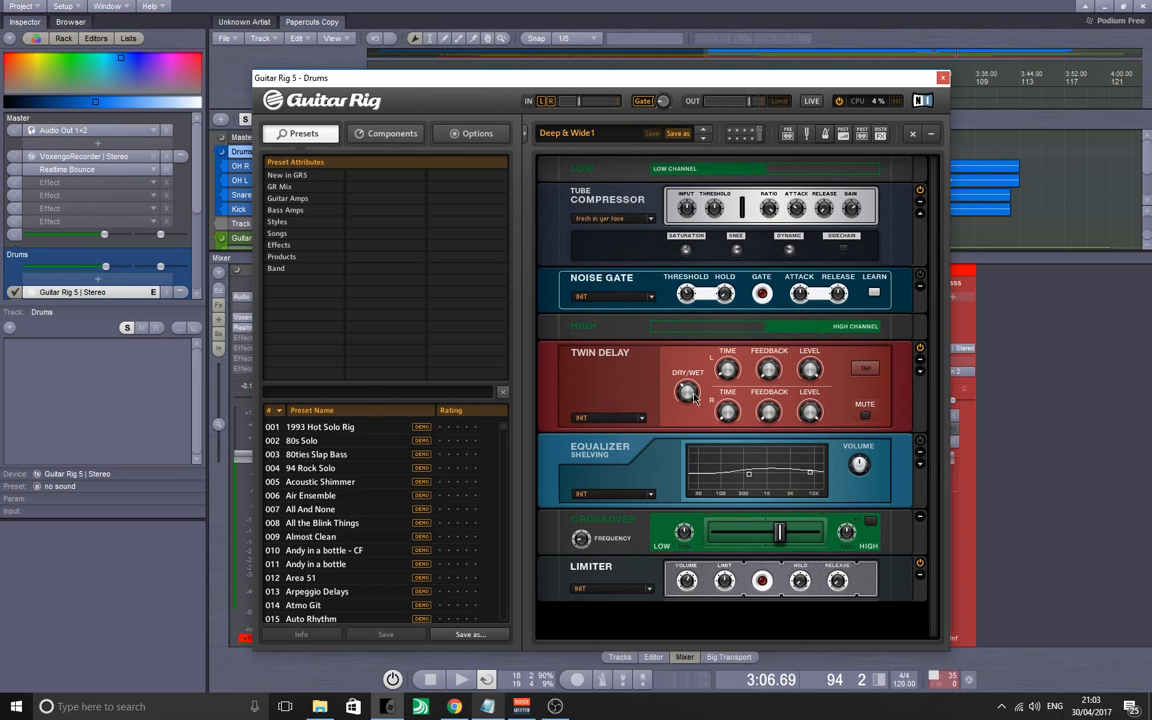
pyautogui.moveTo(842, 86); pyautogui.dragTo(734, 197)
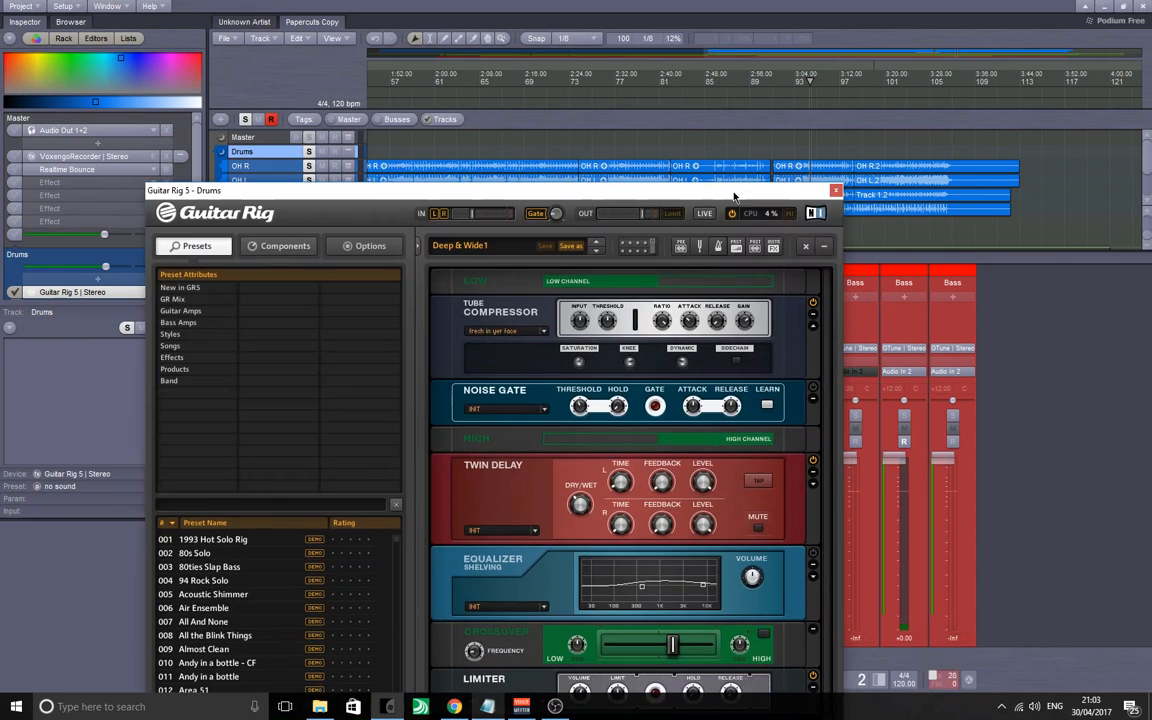
pyautogui.click(836, 191)
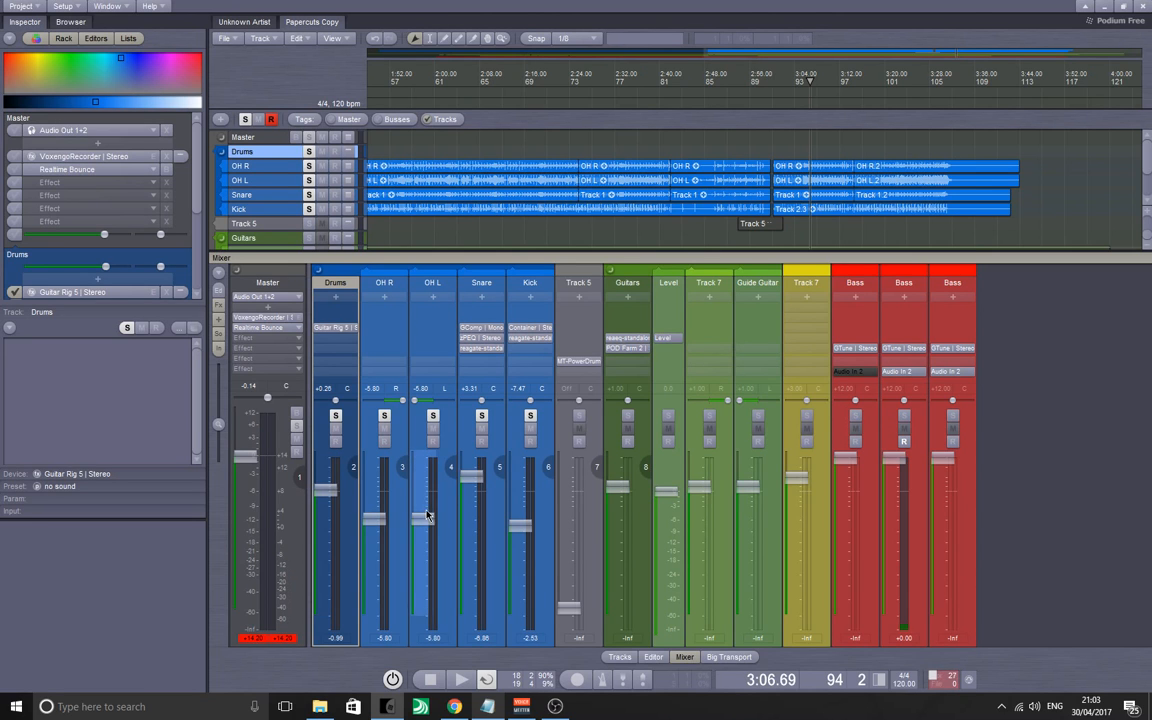
pyautogui.press('space')
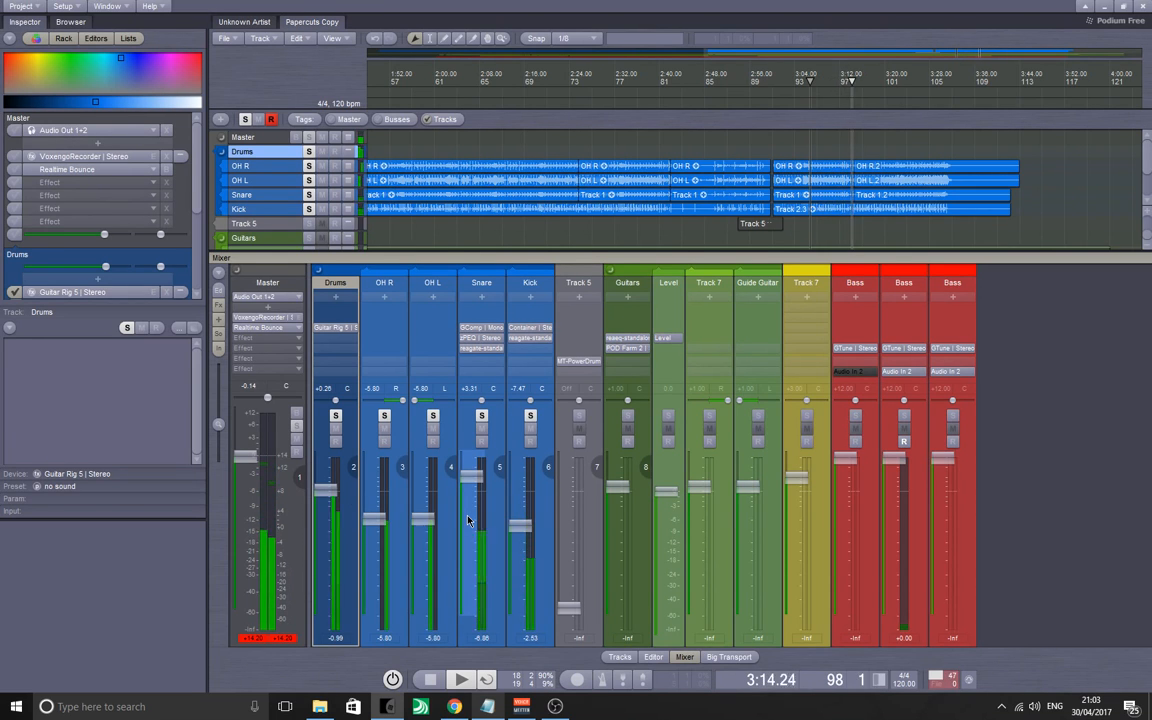
pyautogui.press('space')
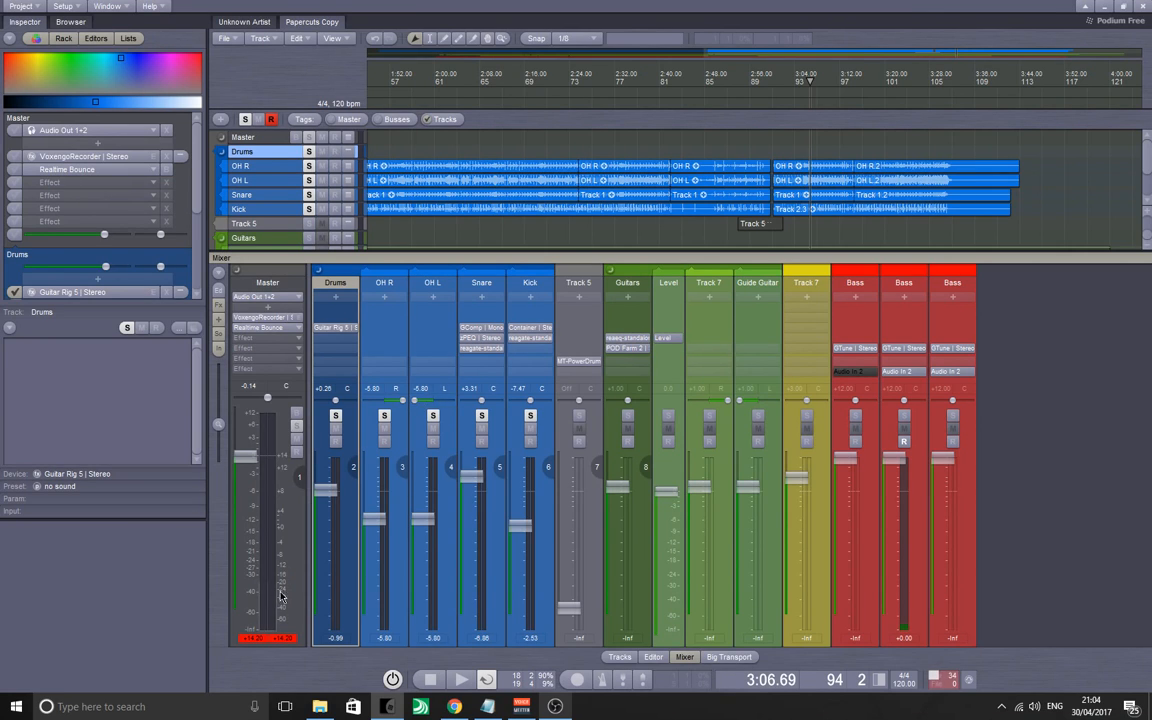
# - Select the OH R channel and bring the Guitars group's tracks into view in the arrangement
pyautogui.click(382, 361)
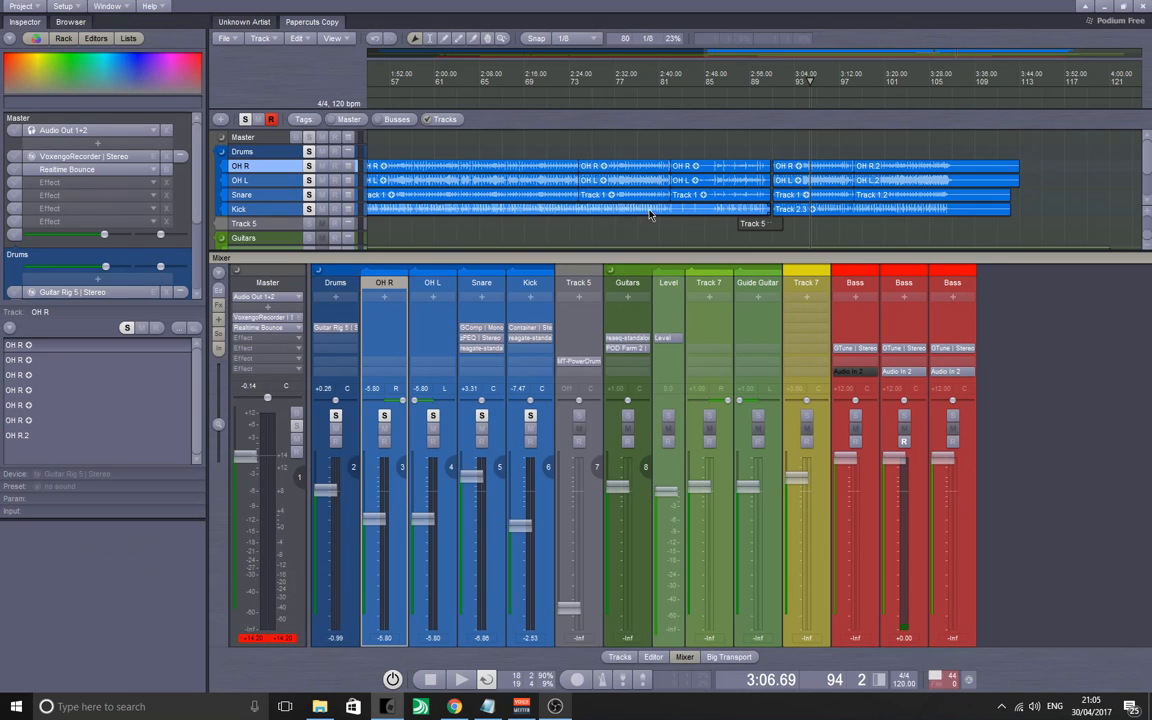
pyautogui.scroll(-3, 649, 214)
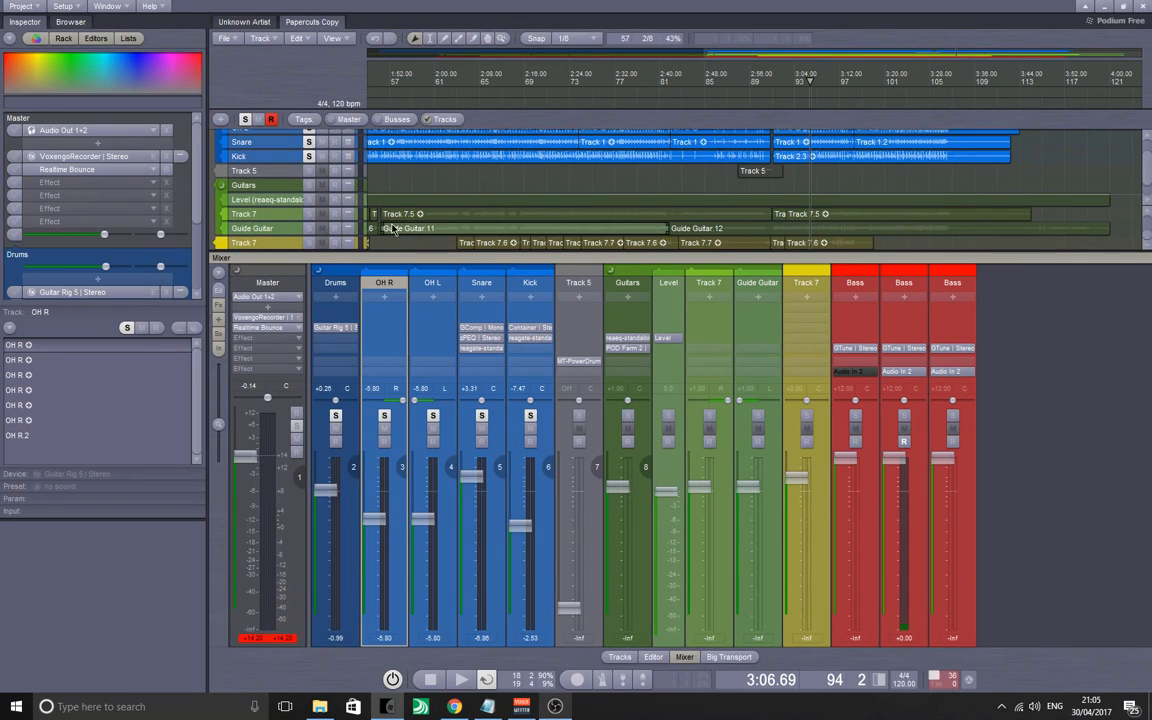